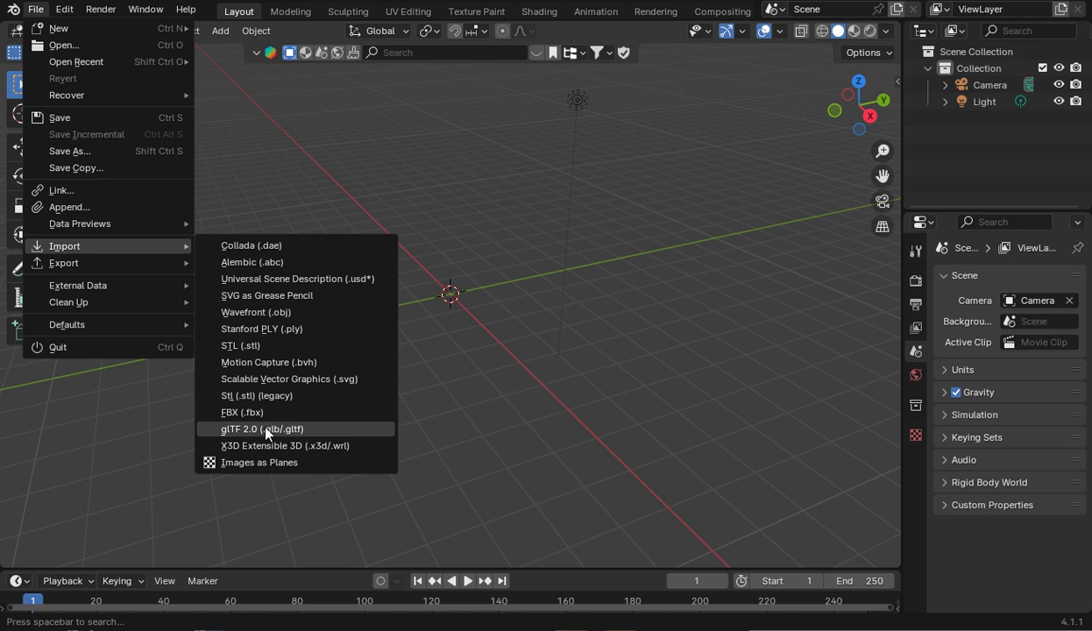
Import the glTF file rba_cam1.glb from the Downloads folder
click(271, 429)
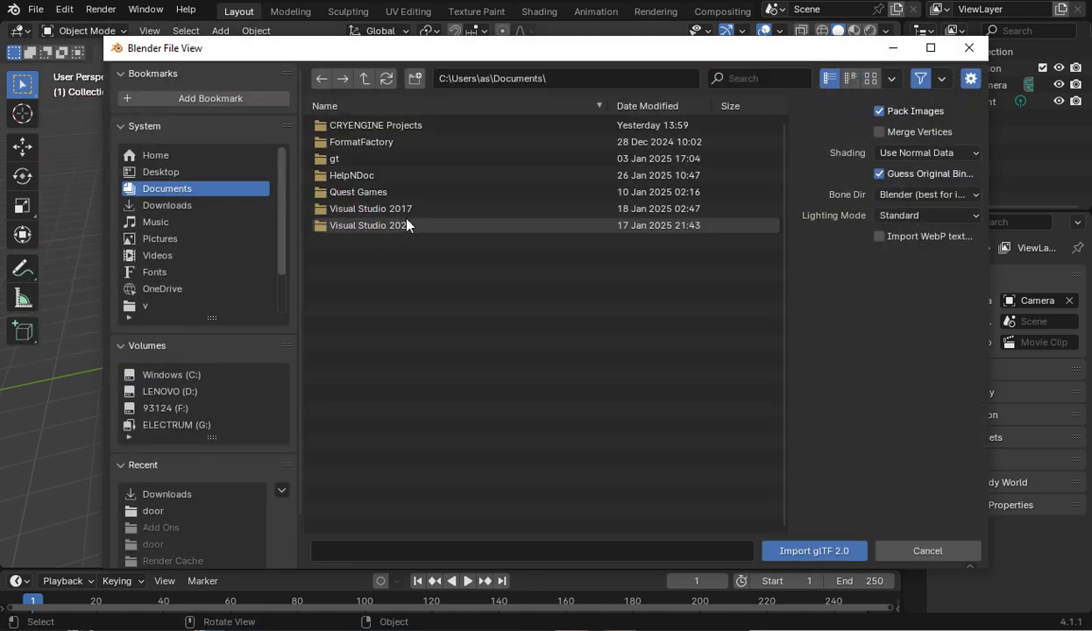
click(211, 205)
click(357, 224)
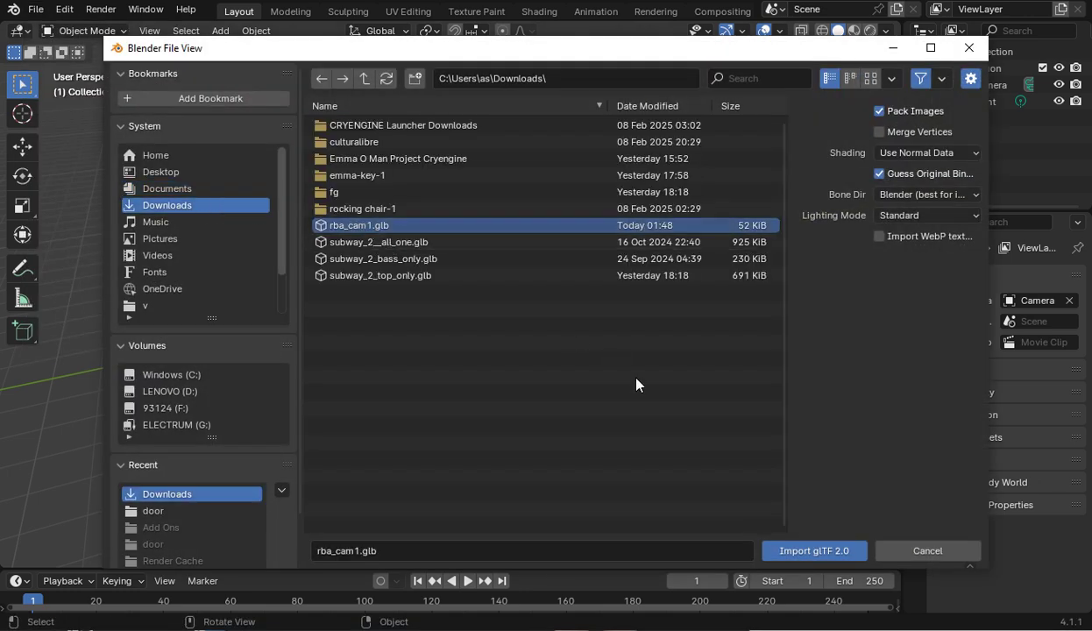
click(804, 548)
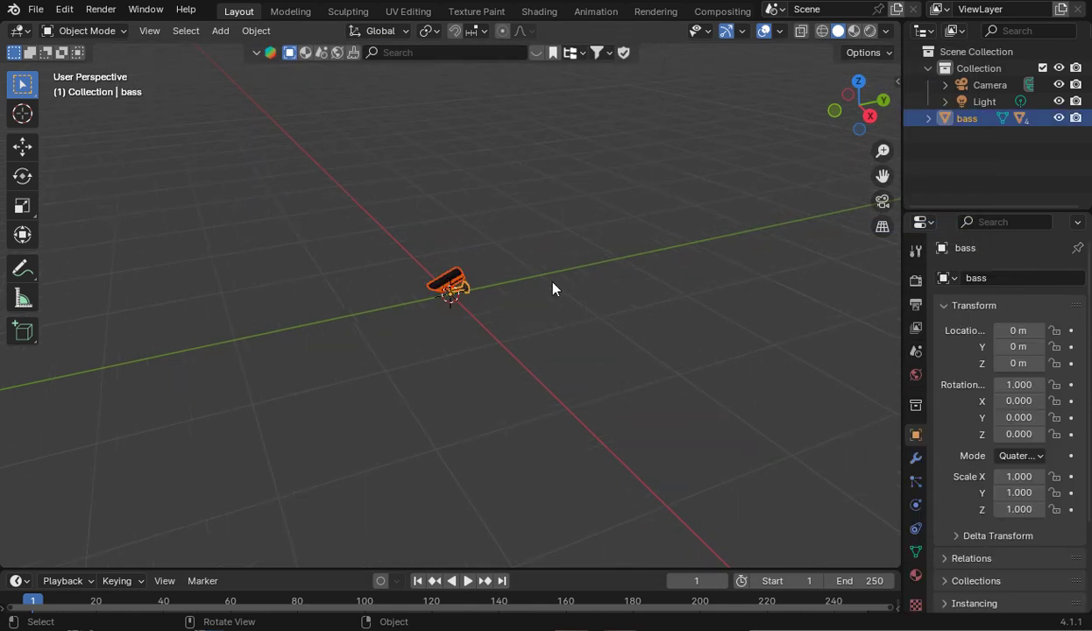
Examine the imported security camera's shape and size from the back, front and right side
click(884, 100)
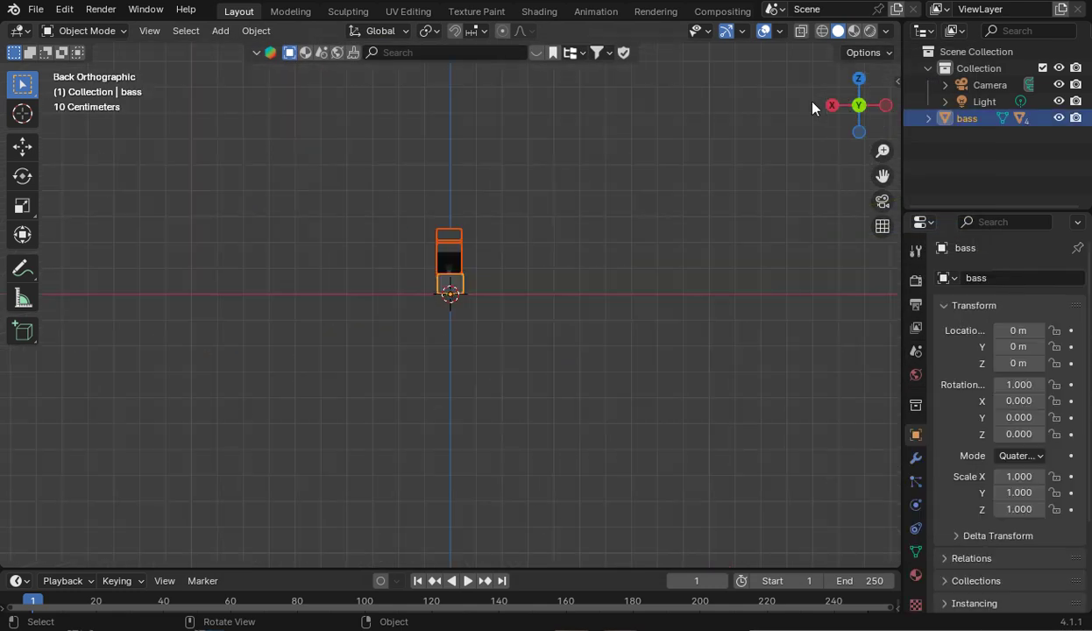
drag(841, 104, 630, 211)
scroll(630, 211, up, 2)
scroll(630, 211, up, 2)
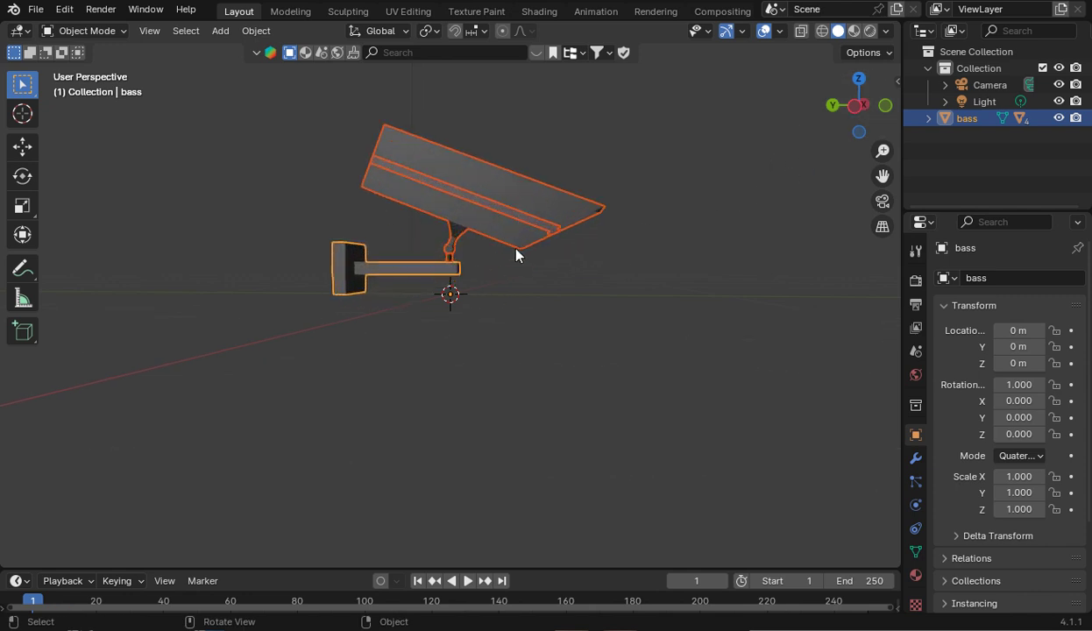
click(884, 106)
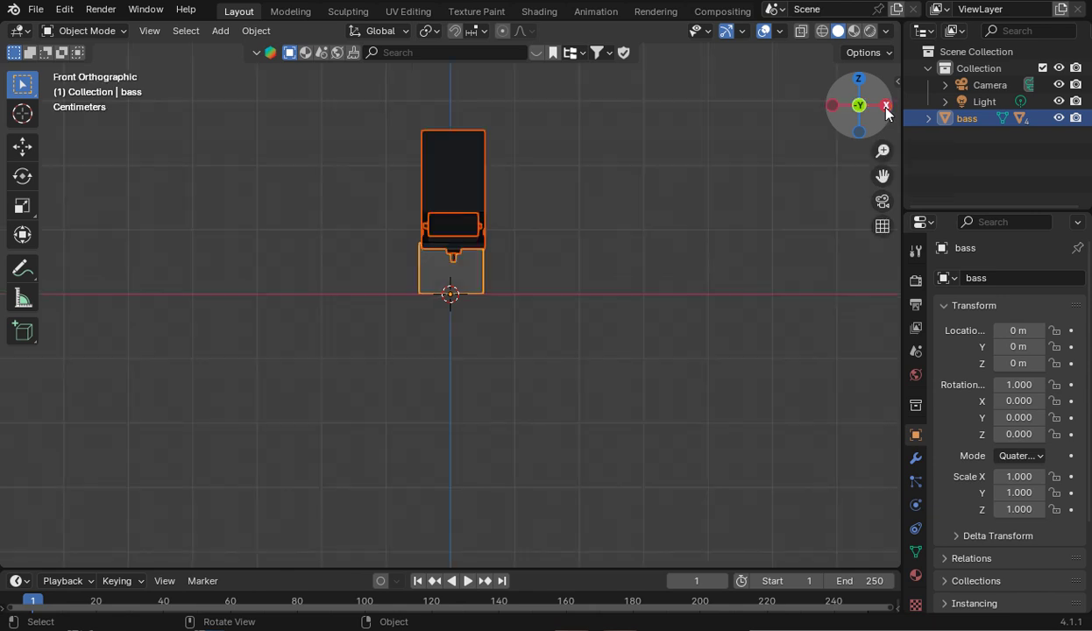
click(886, 106)
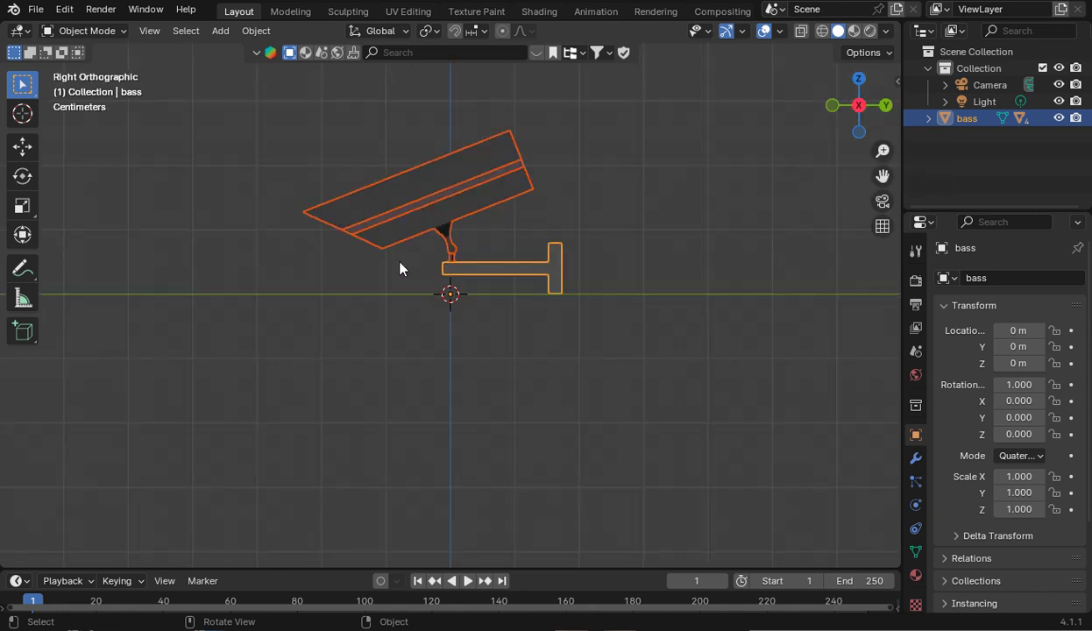
scroll(373, 243, down, 5)
scroll(375, 245, down, 3)
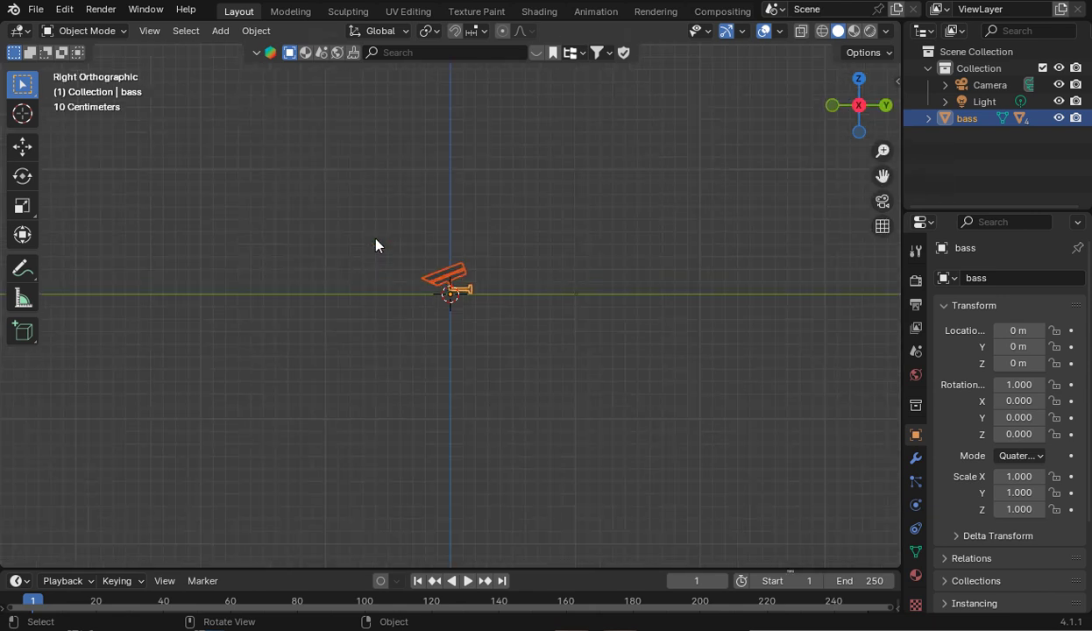
Add a cube as a size reference, raise it about 1.02 m along Z, and turn on X-ray to compare it with the camera
click(470, 93)
click(220, 31)
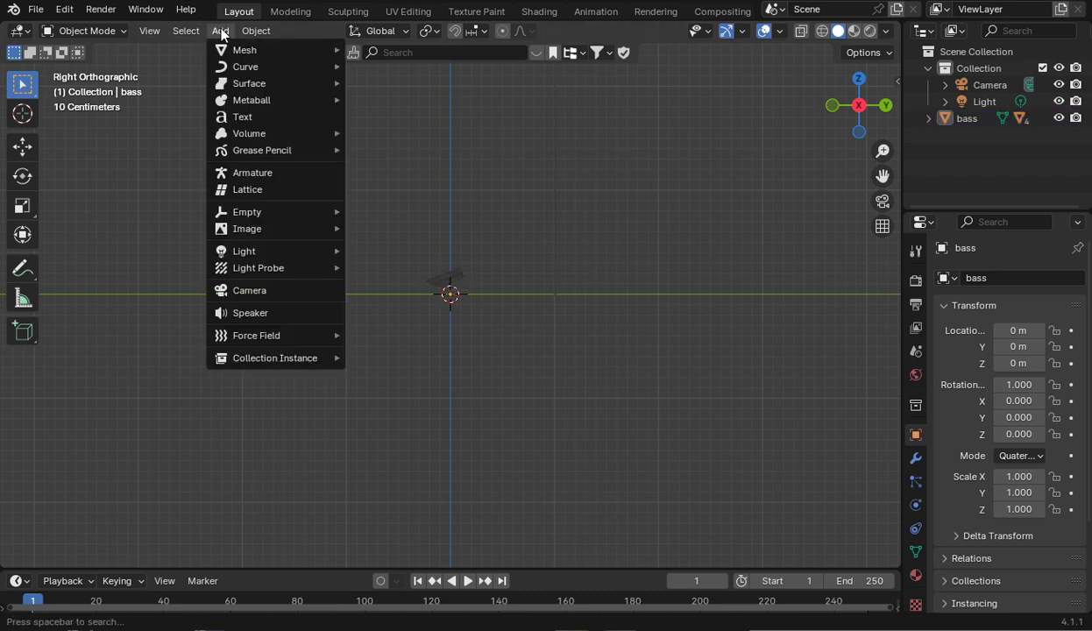
mouse_move(235, 52)
click(386, 66)
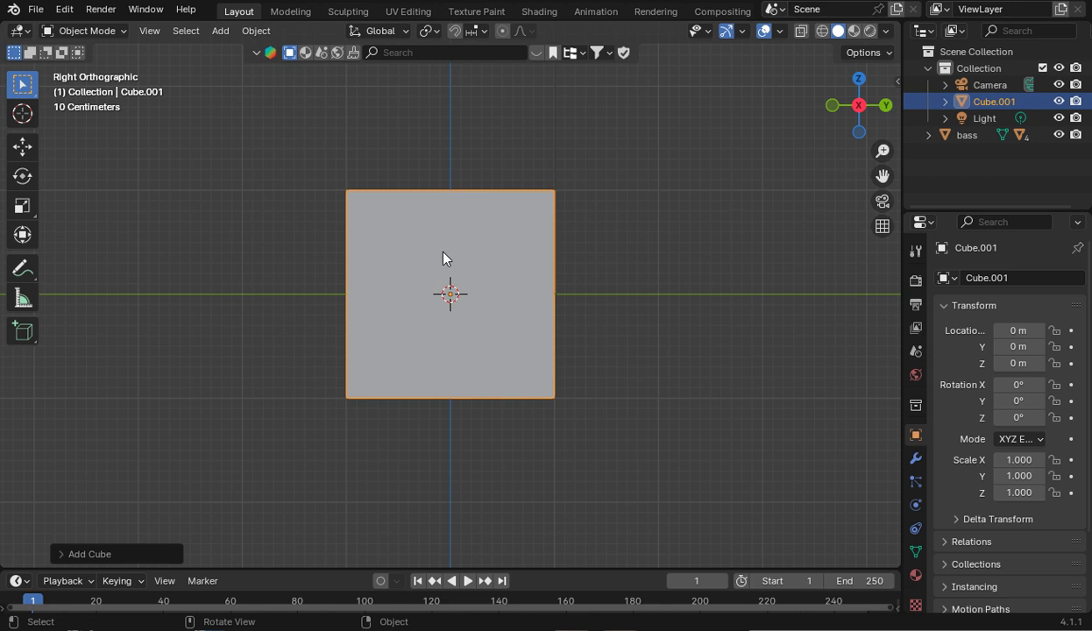
click(23, 147)
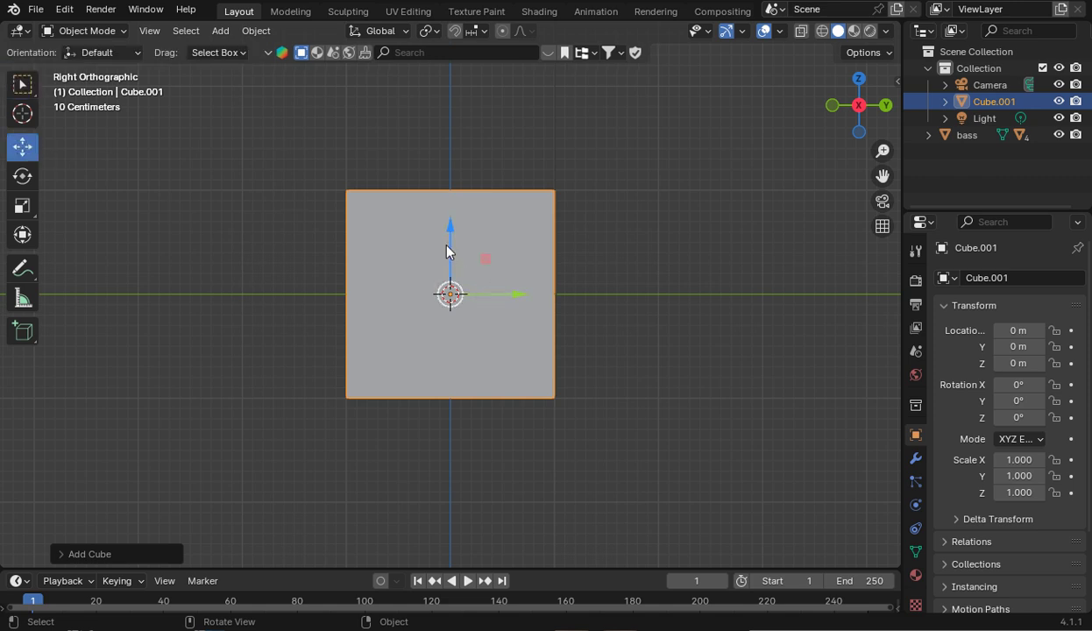
drag(462, 237, 463, 131)
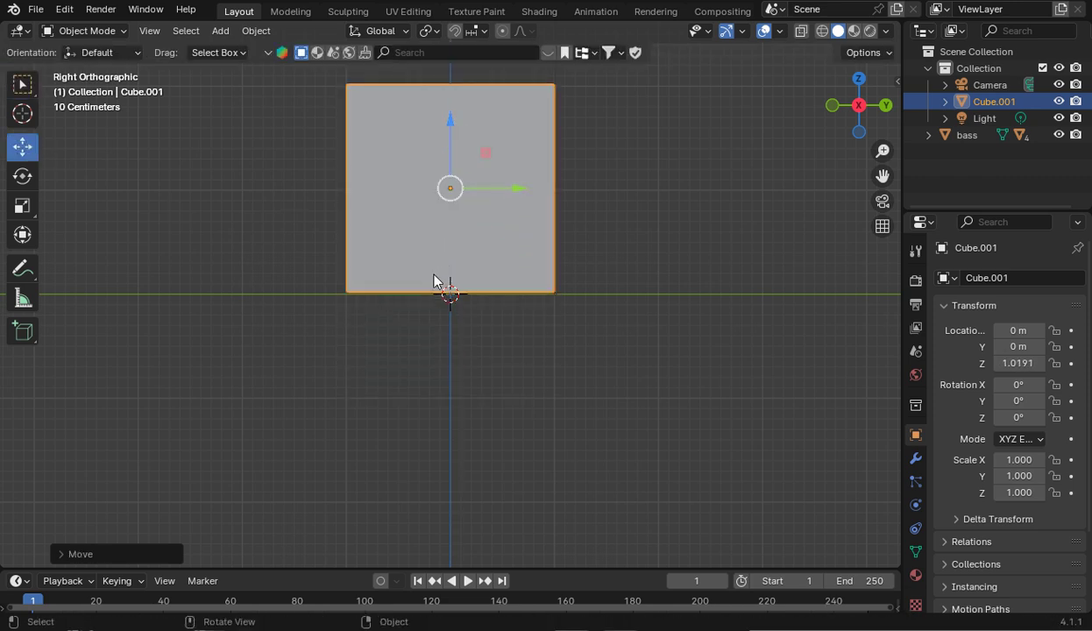
click(800, 31)
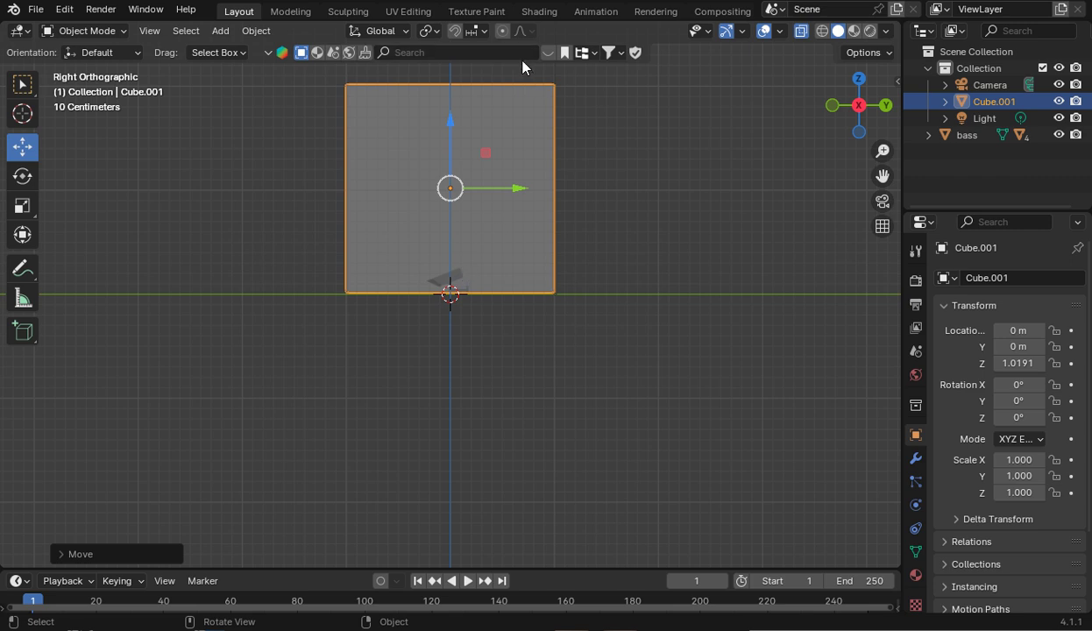
Delete the reference cube and turn off the X-ray display
right_click(526, 109)
click(489, 349)
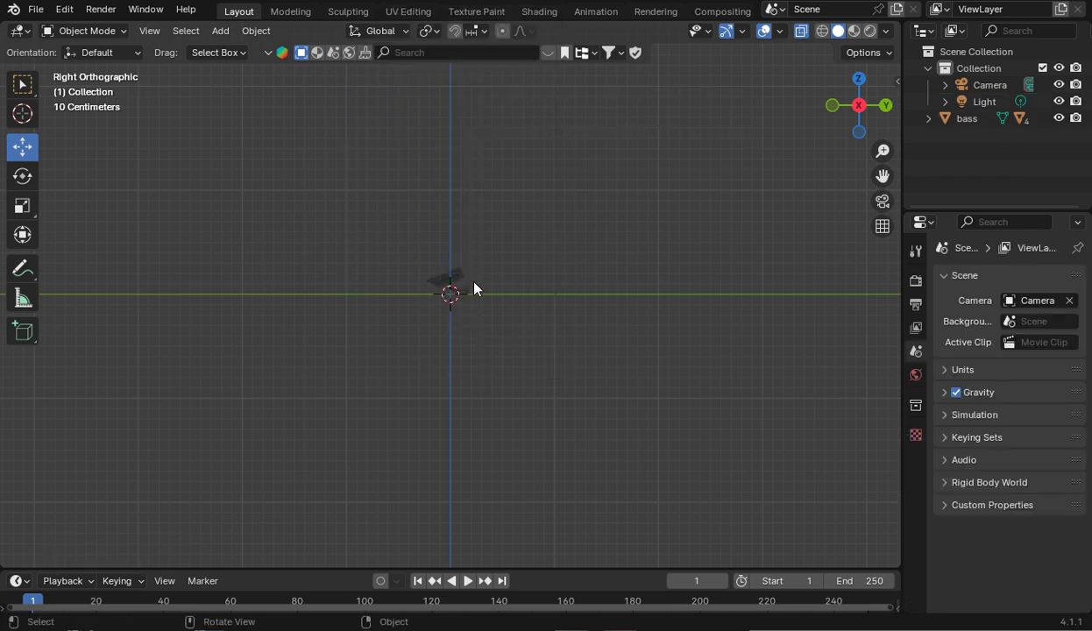
scroll(471, 279, up, 8)
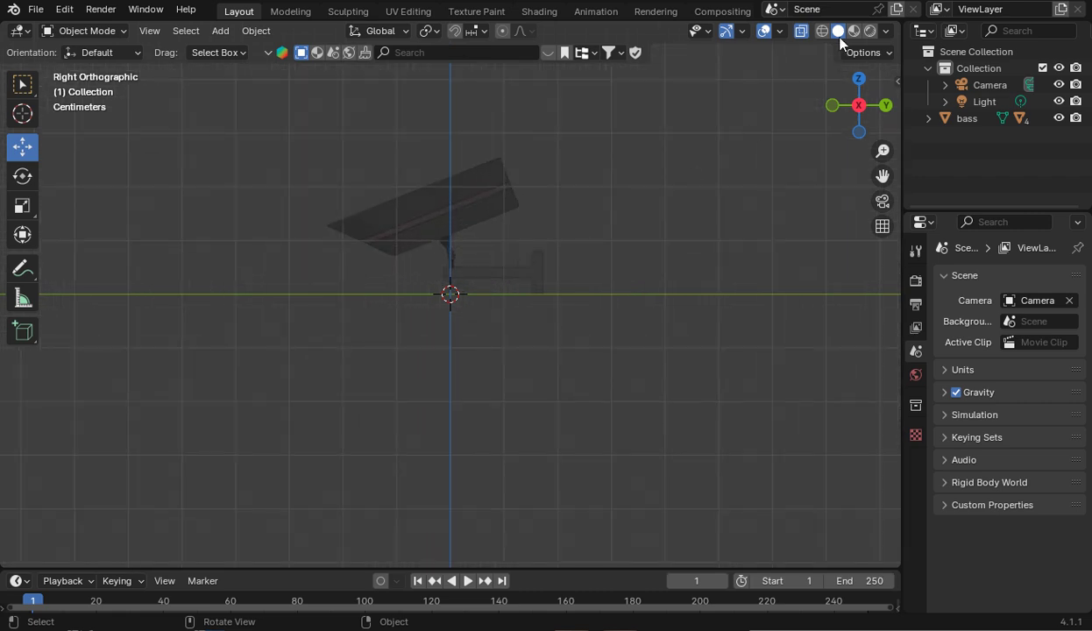
click(779, 31)
click(799, 31)
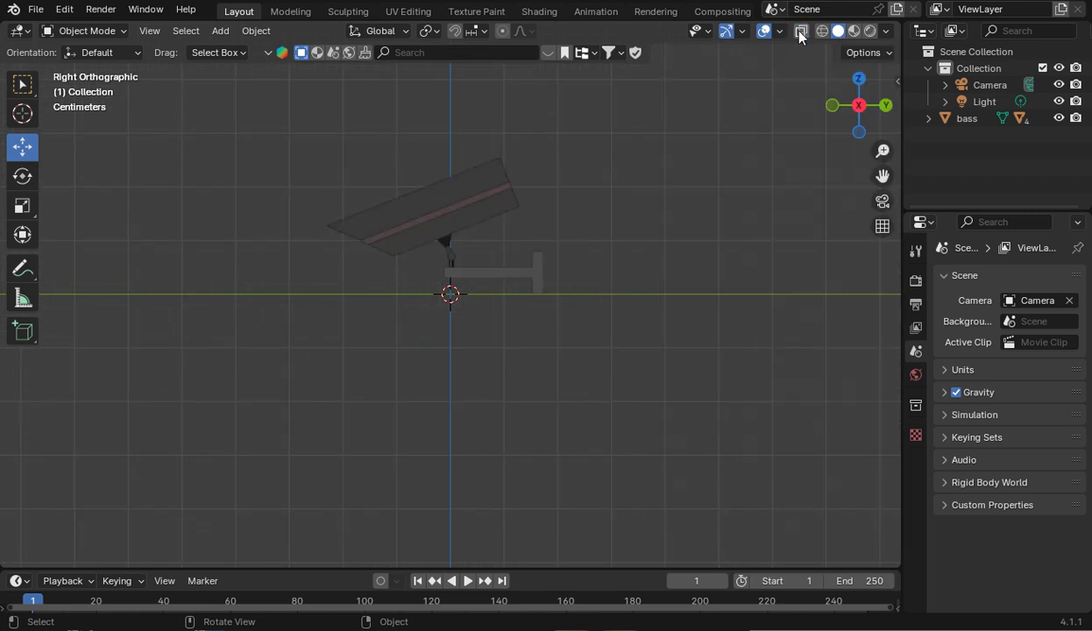
Select the security camera's tilted body and switch it to Edit Mode
scroll(649, 189, up, 3)
click(400, 213)
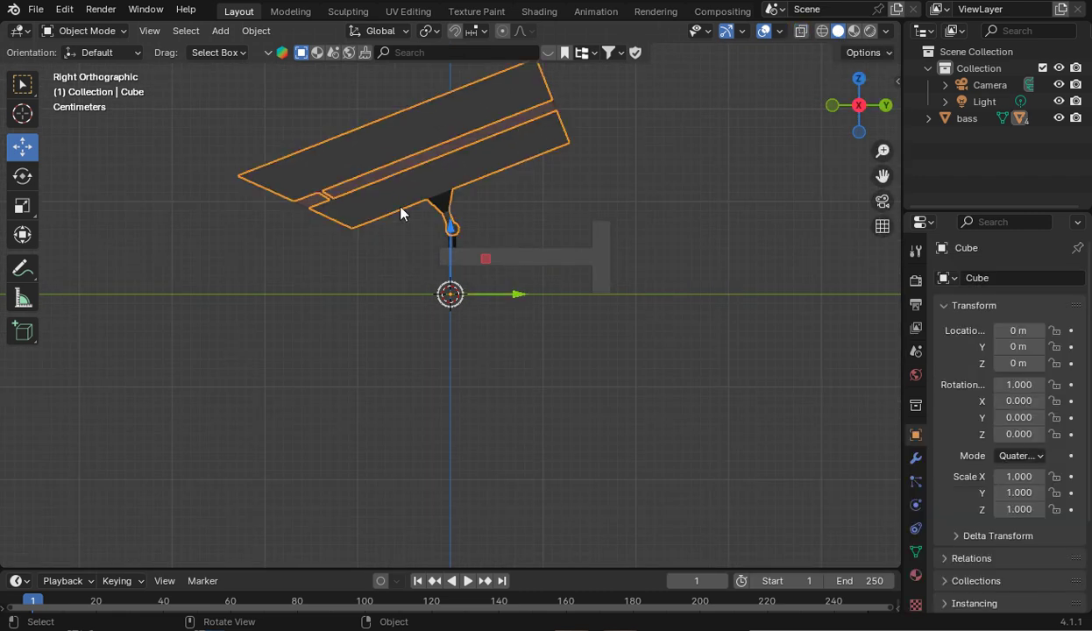
click(84, 30)
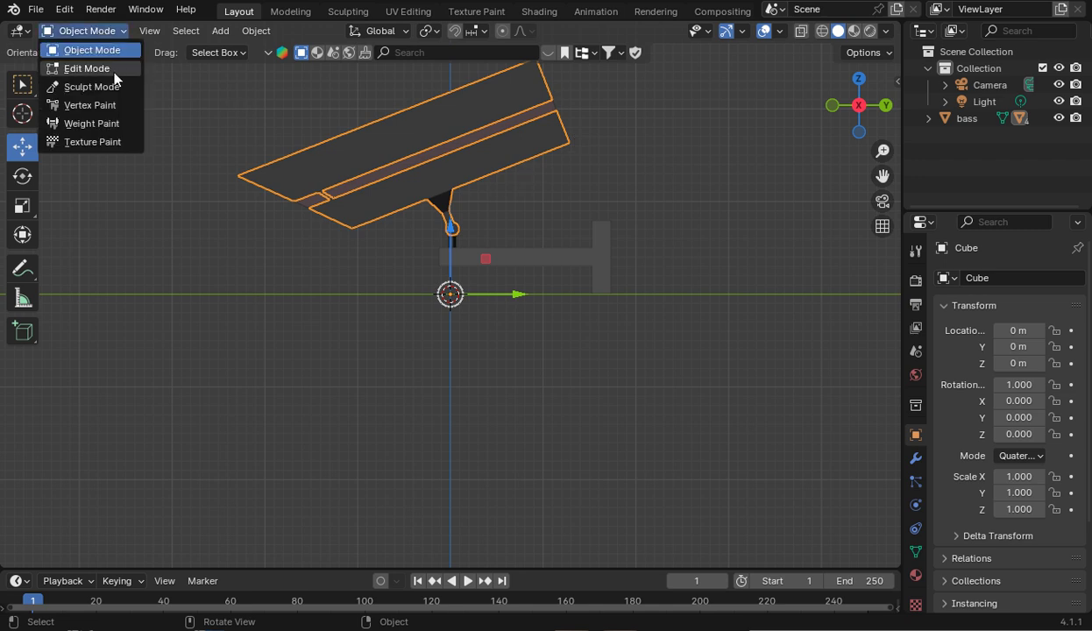
click(112, 70)
scroll(486, 194, up, 5)
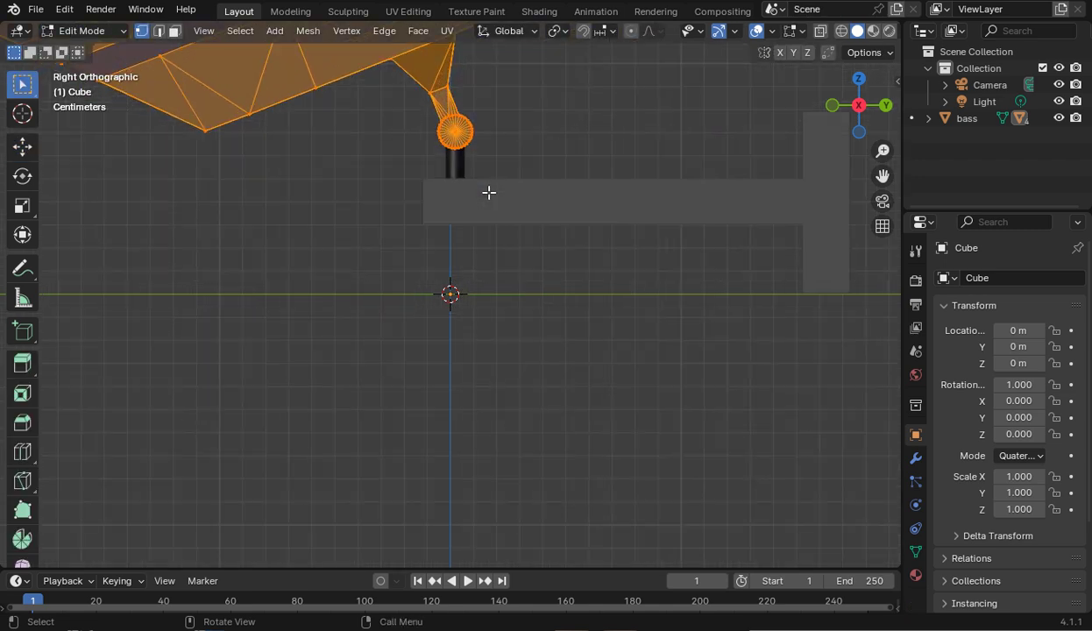
Select the centre vertex of the ball joint under the camera body and snap the 3D cursor to it
click(457, 132)
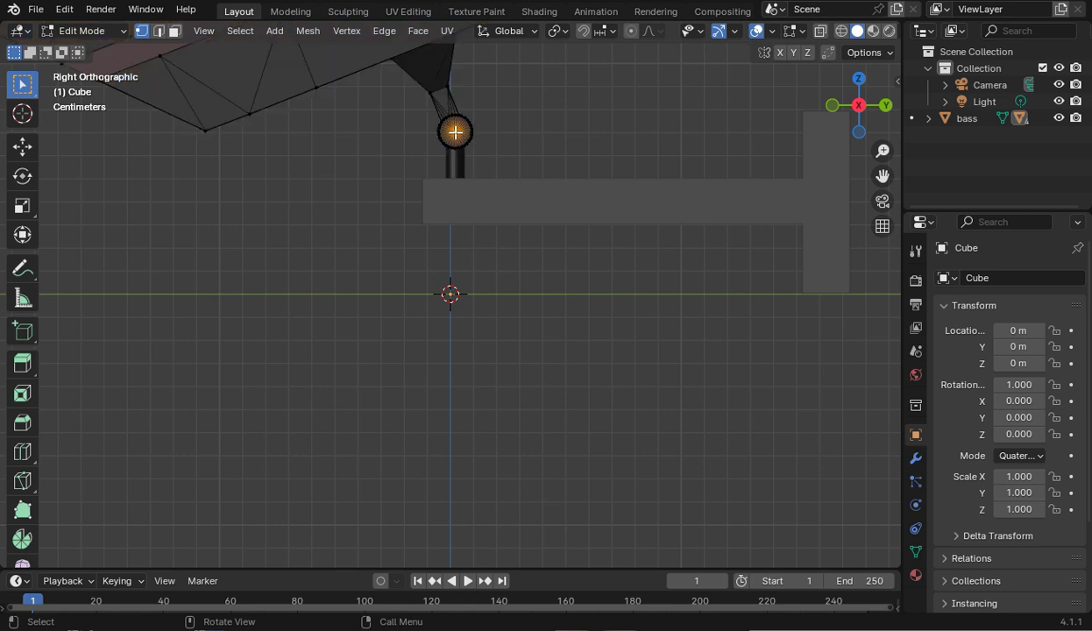
right_click(455, 132)
right_click(452, 131)
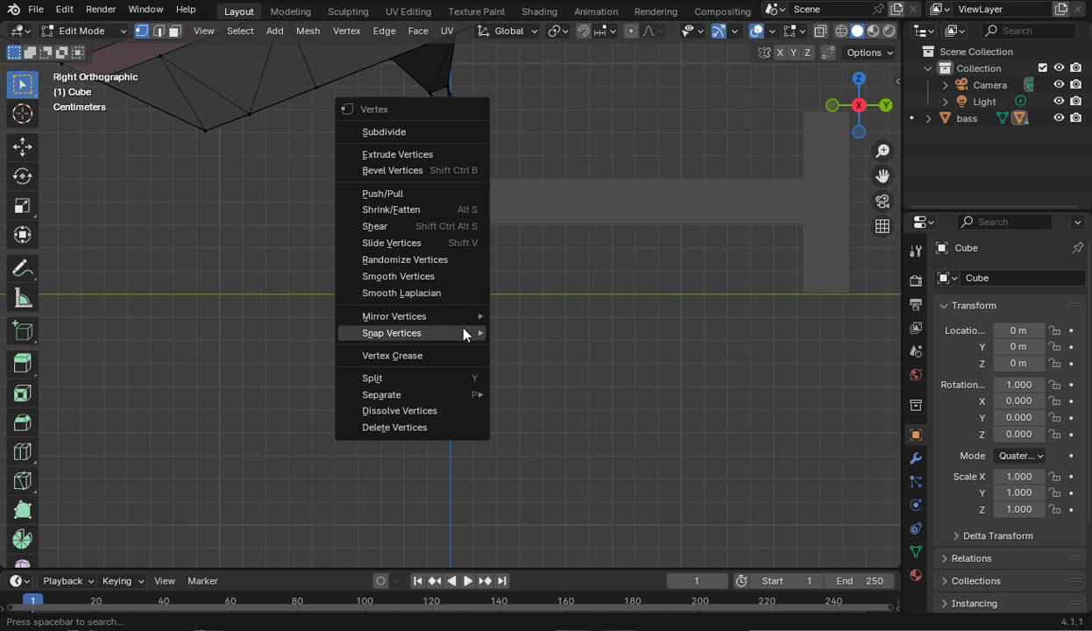
mouse_move(460, 334)
click(583, 453)
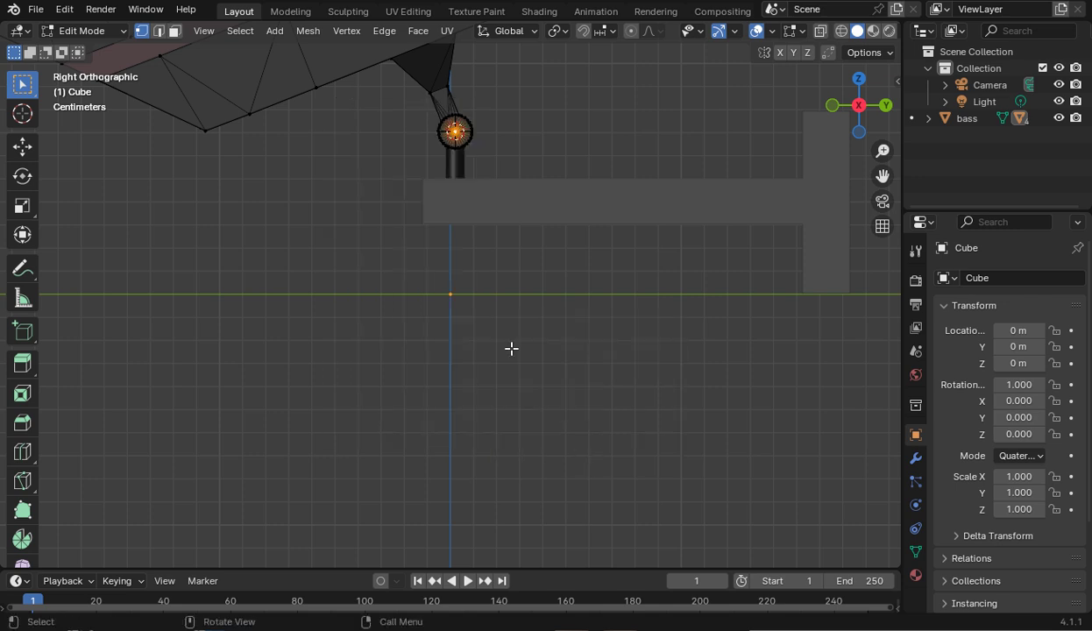
Return to Object Mode and set the camera body's origin to the 3D cursor
click(77, 30)
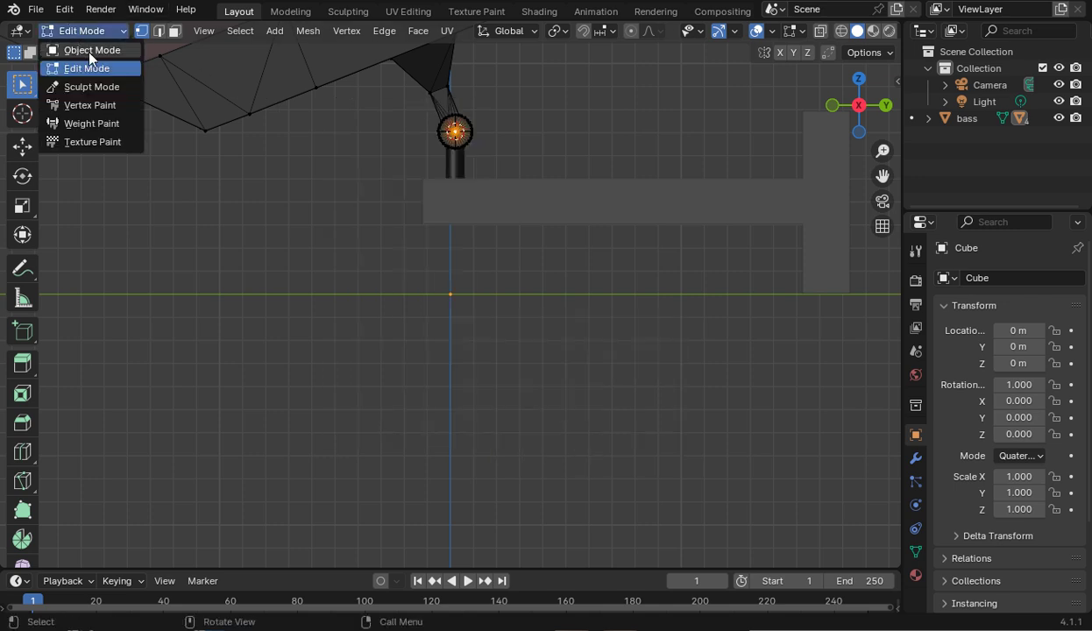
click(86, 50)
click(254, 32)
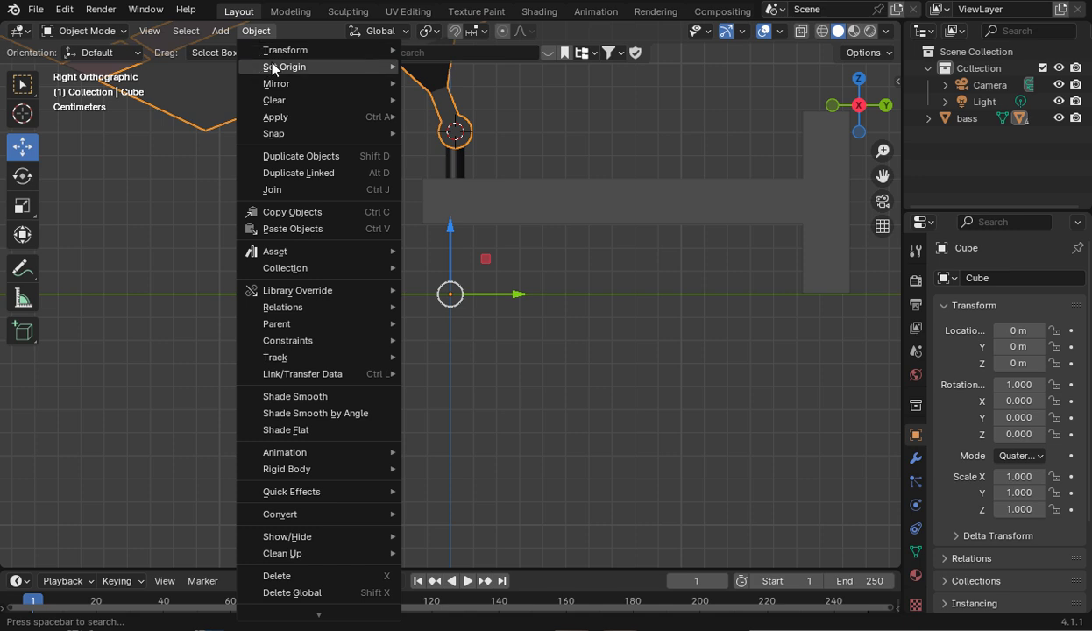
mouse_move(267, 67)
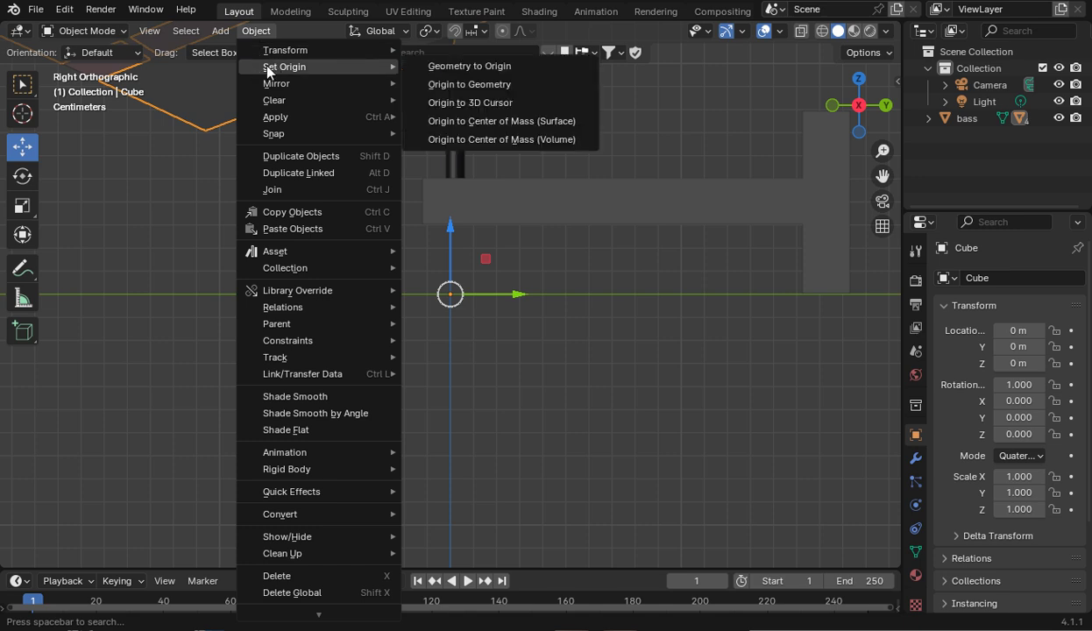
click(515, 102)
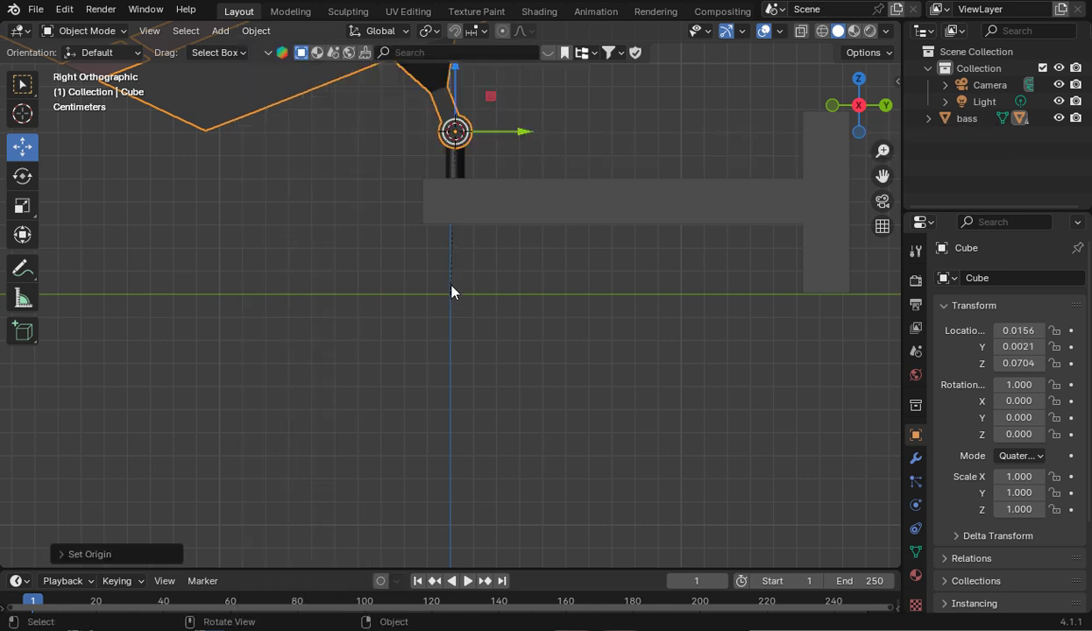
Rotate the camera body around the X axis until it is level, at a quaternion of about W 0.983, X -0.182
scroll(513, 168, down, 4)
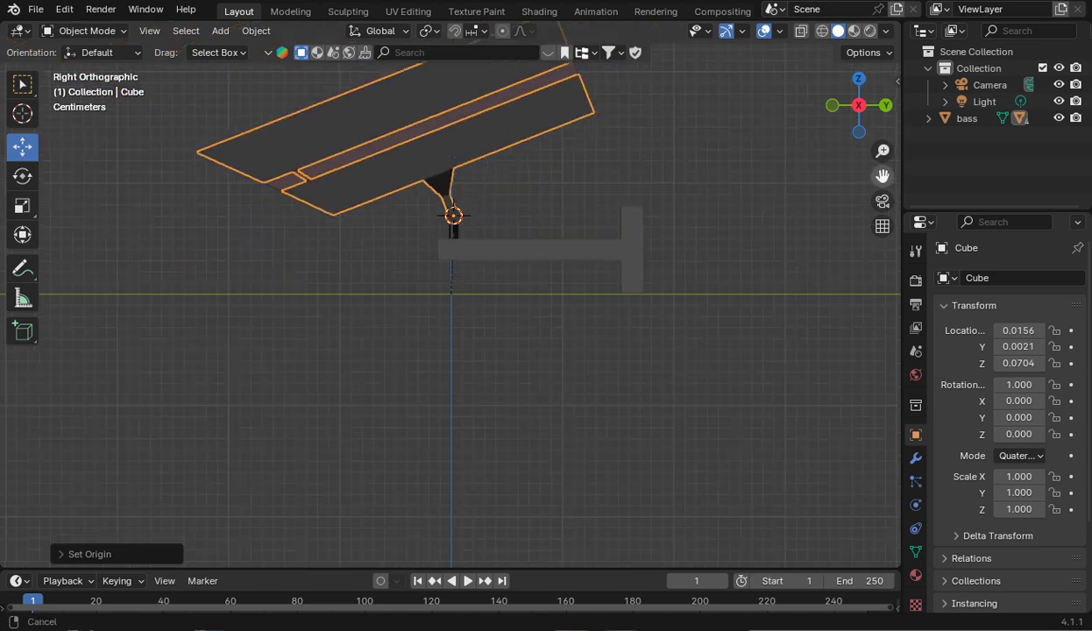
drag(883, 176, 871, 229)
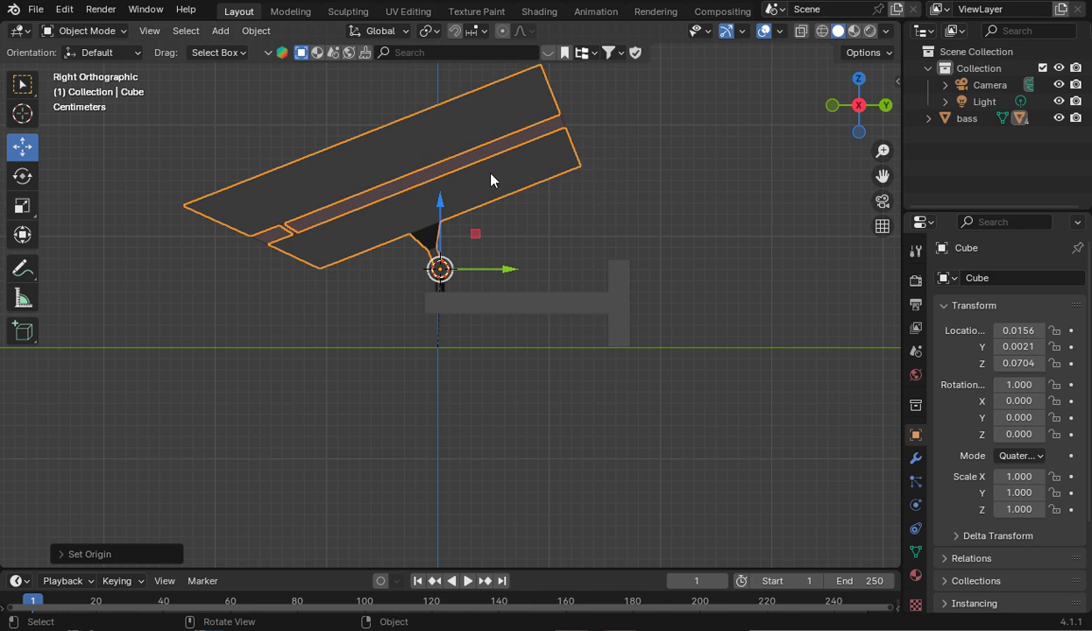
click(24, 177)
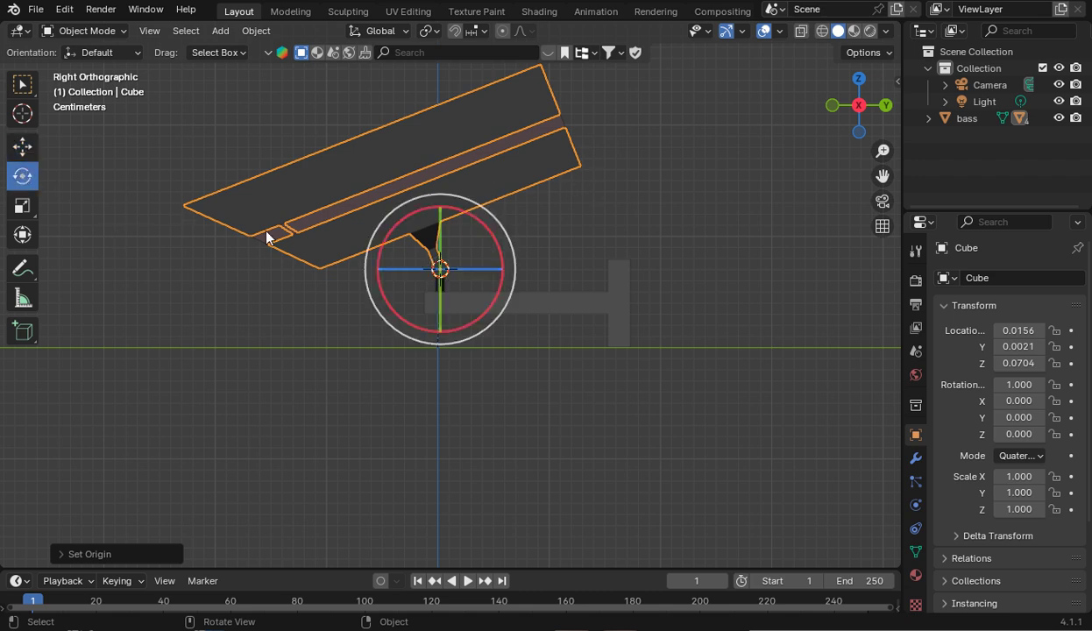
drag(502, 247, 504, 276)
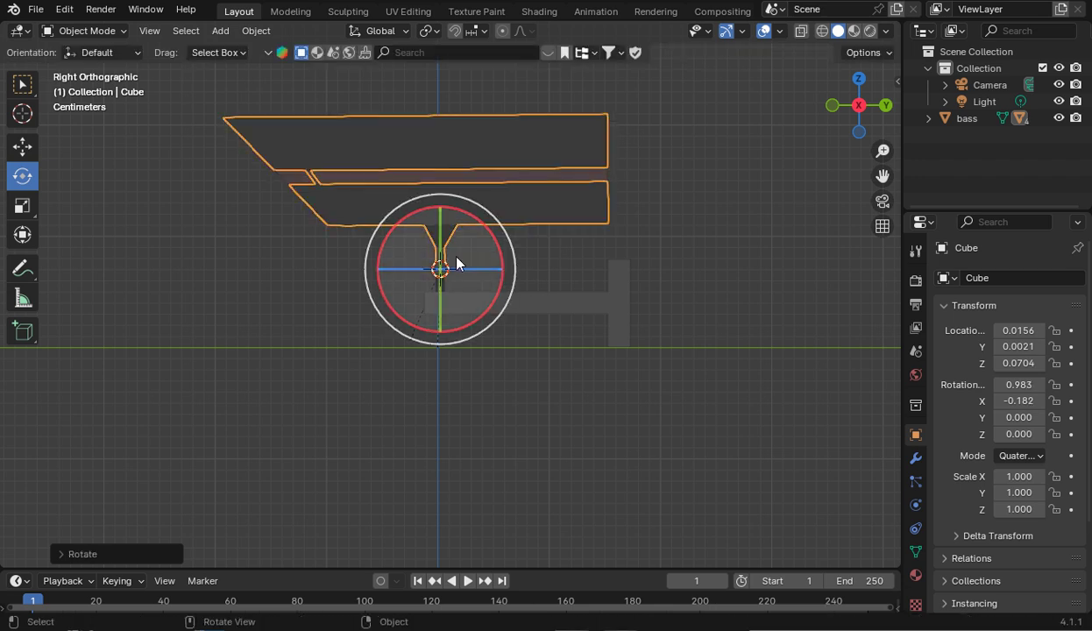
Expand the bass object's hierarchy in the Outliner and enlarge the Outliner area in height and width
drag(830, 121, 677, 153)
scroll(676, 151, down, 2)
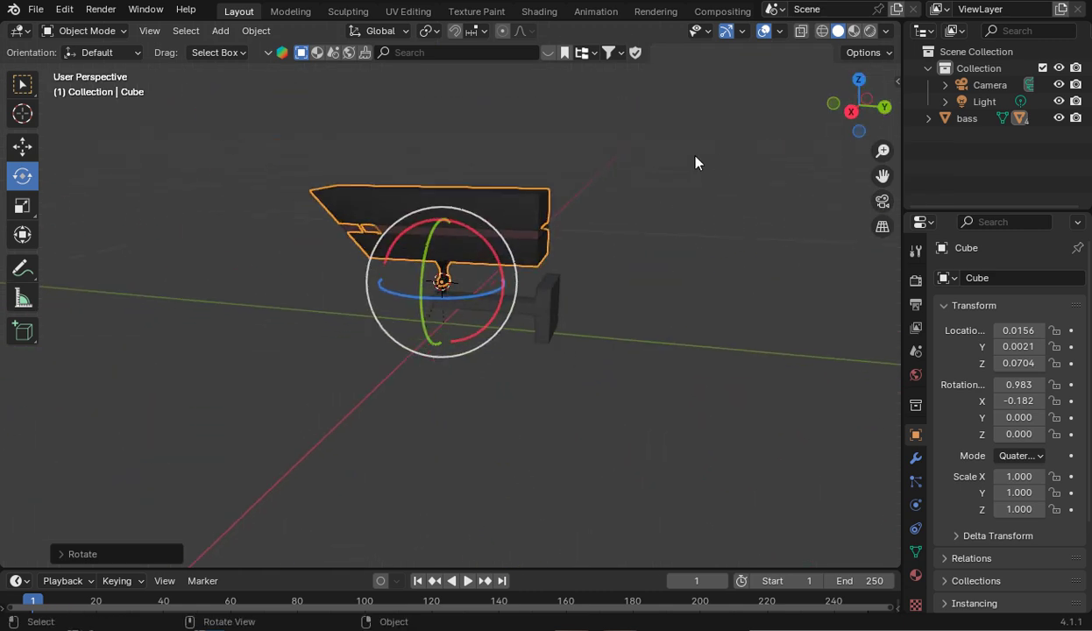
click(883, 107)
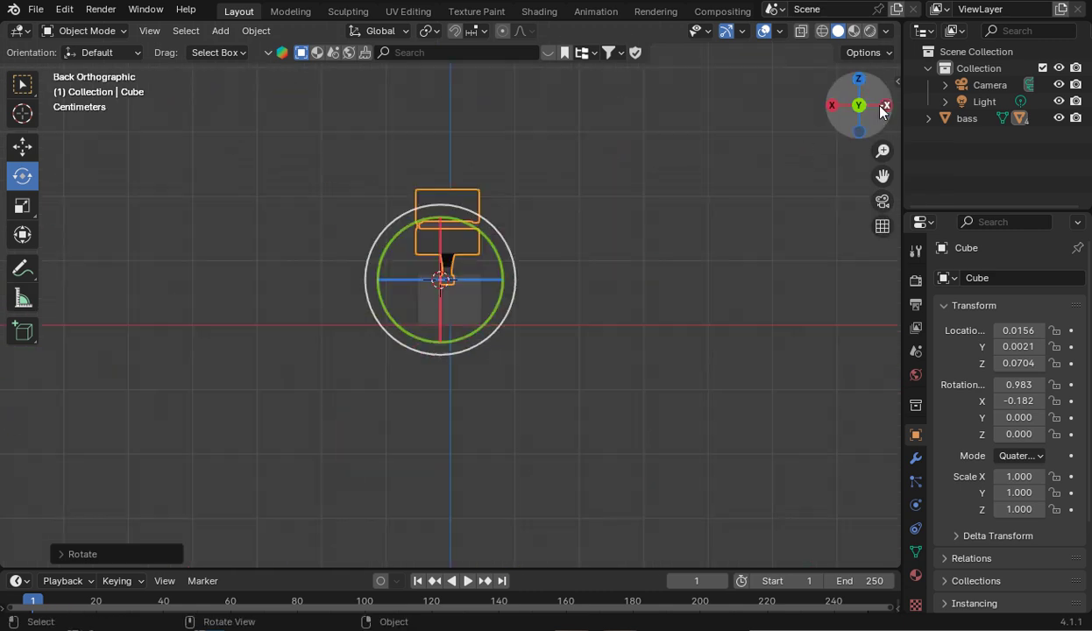
click(882, 109)
click(928, 117)
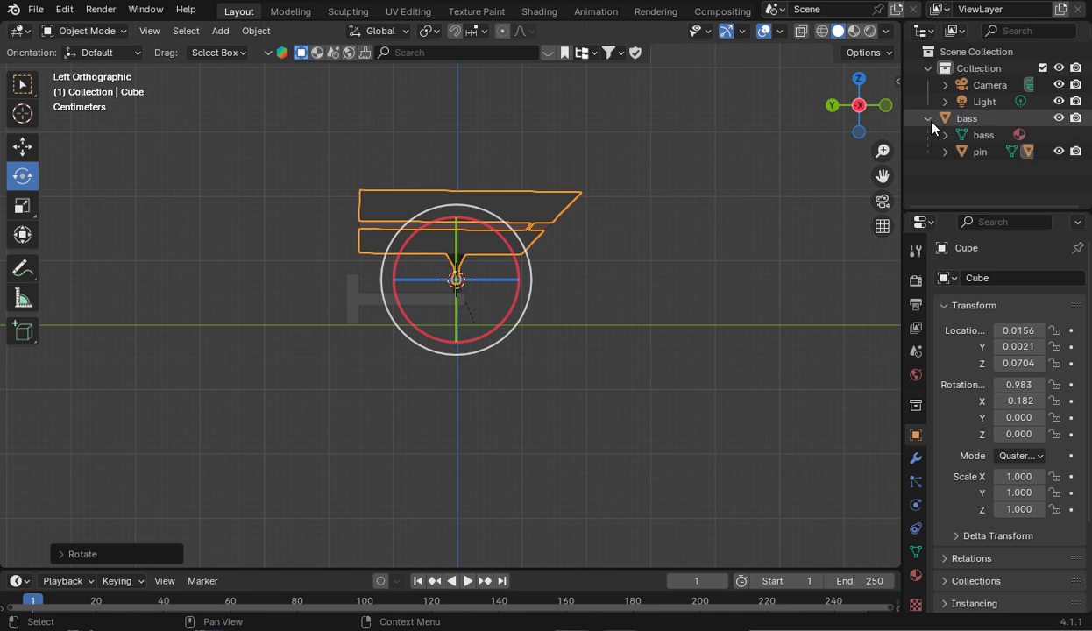
drag(933, 217, 934, 282)
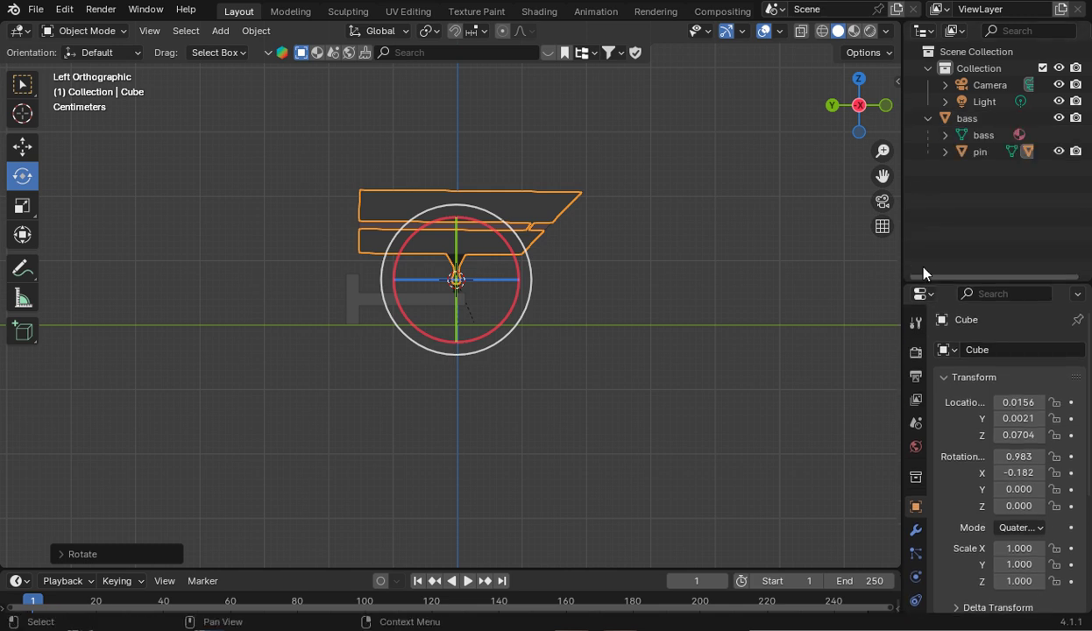
drag(901, 234, 691, 198)
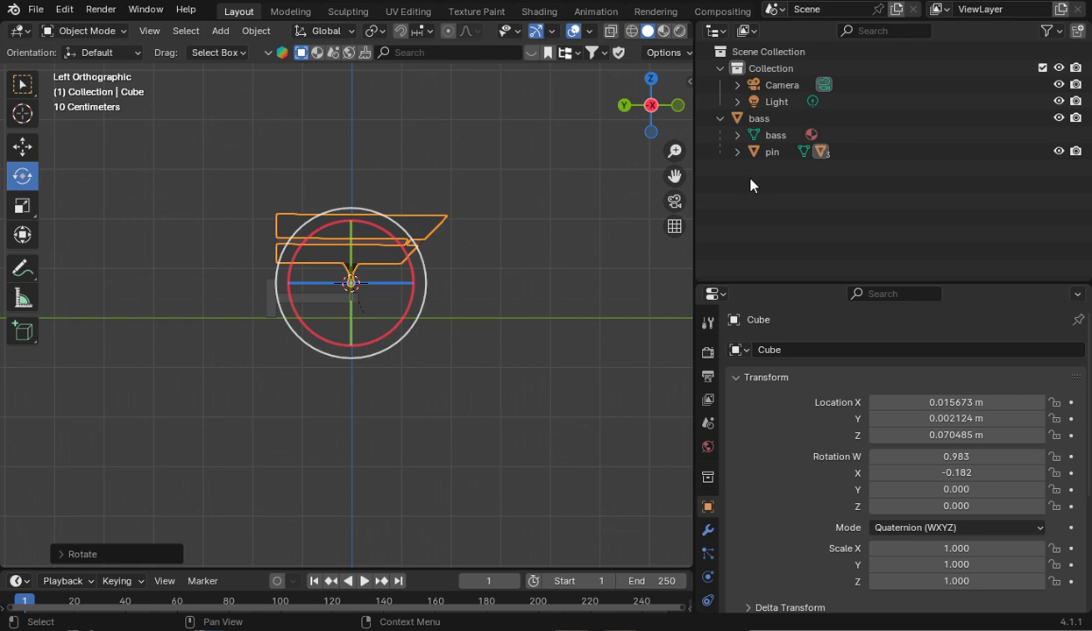
Expand the pin, Cube, bd1 and glass entries in the Outliner and make the Outliner area taller
click(737, 151)
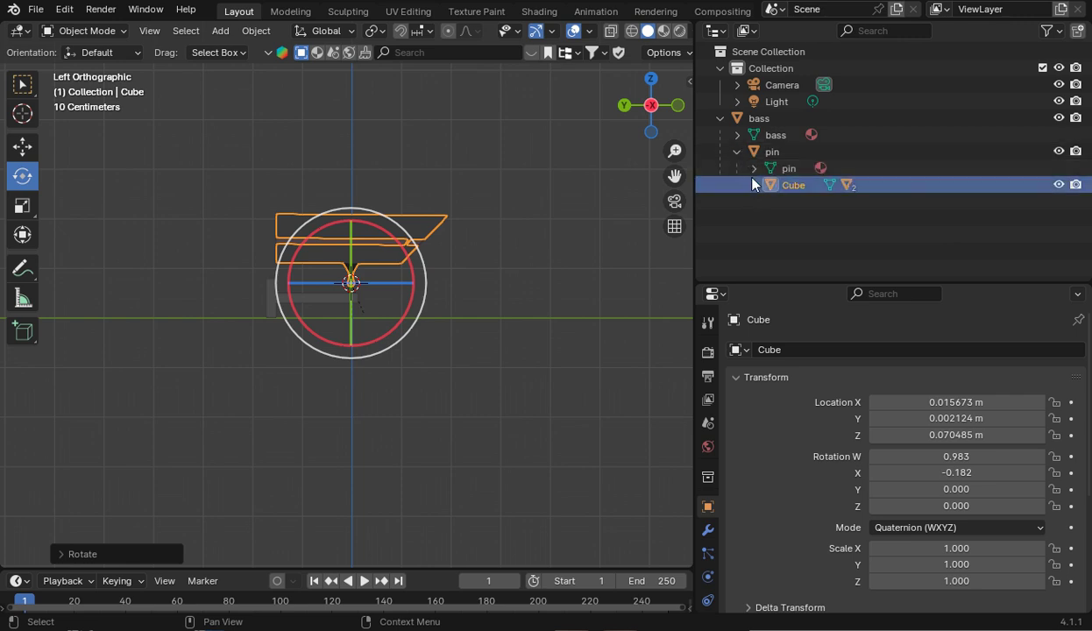
click(754, 184)
click(770, 218)
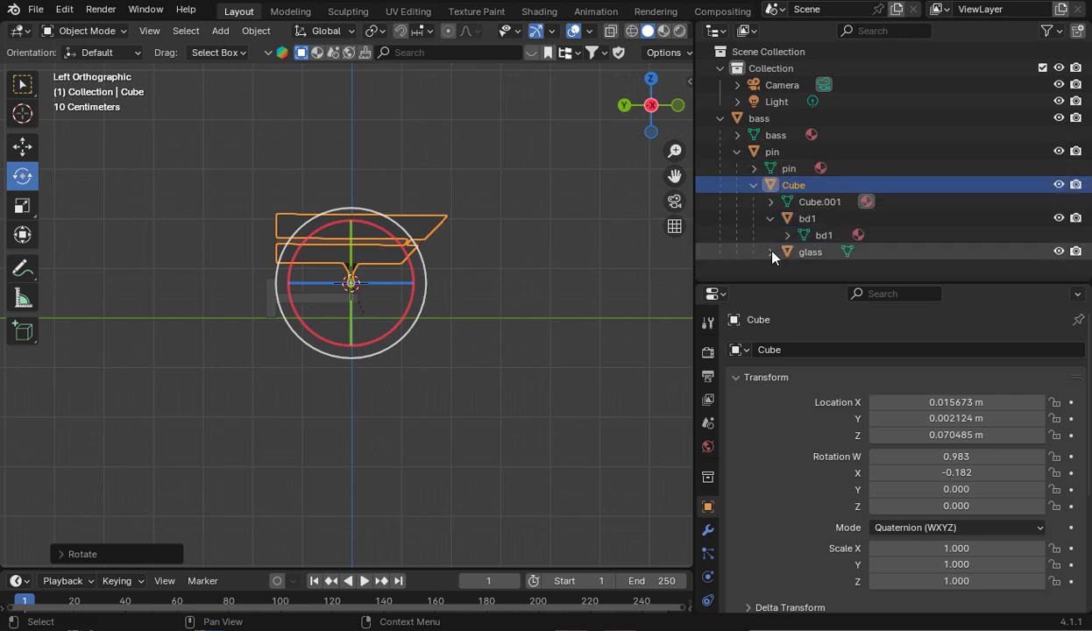
click(770, 253)
drag(757, 282, 788, 395)
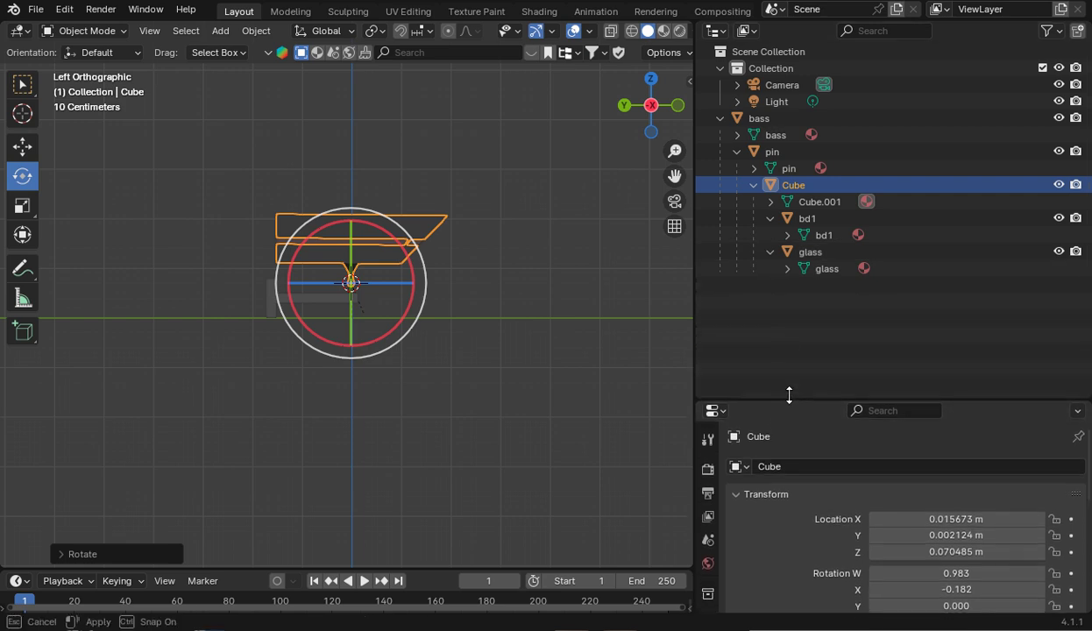
Select the whole bass hierarchy, including pin, Cube, bd1 and glass, and apply all transforms
drag(863, 286, 749, 123)
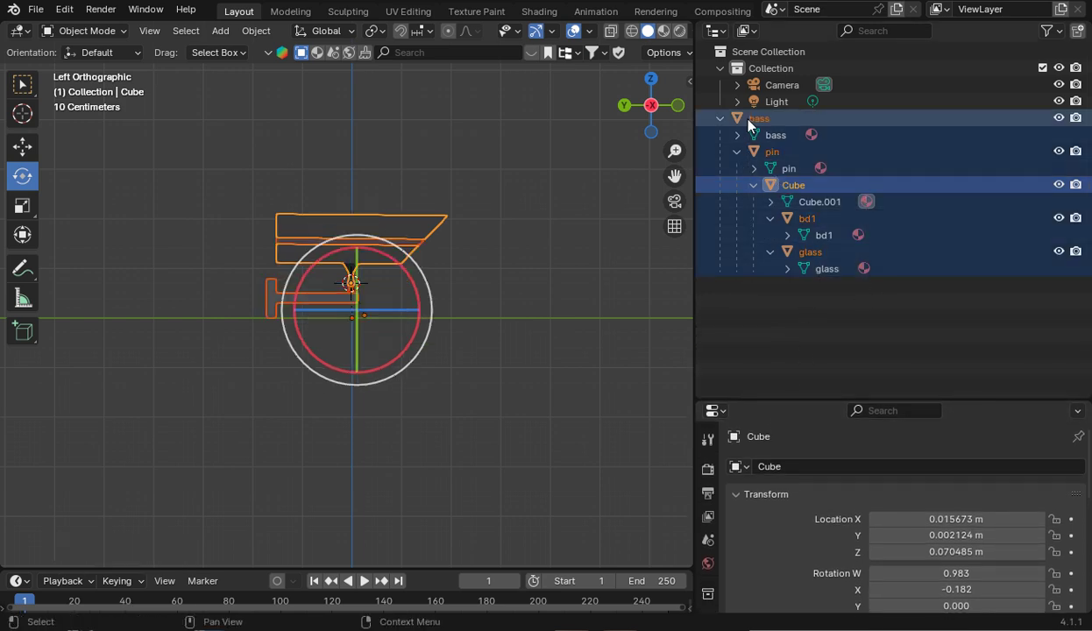
click(255, 31)
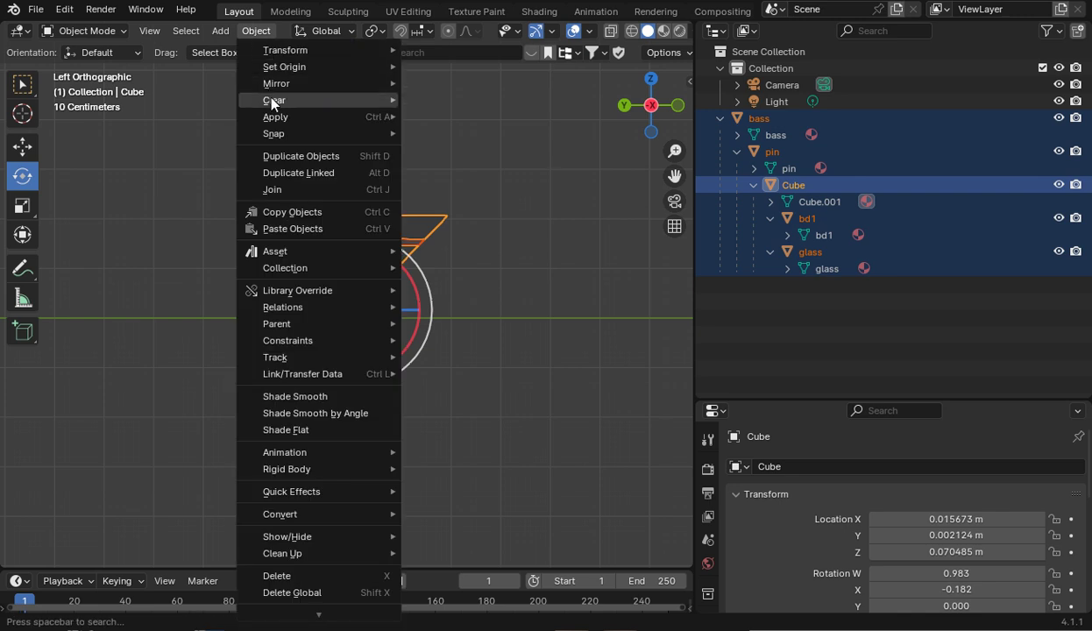
mouse_move(262, 114)
click(472, 161)
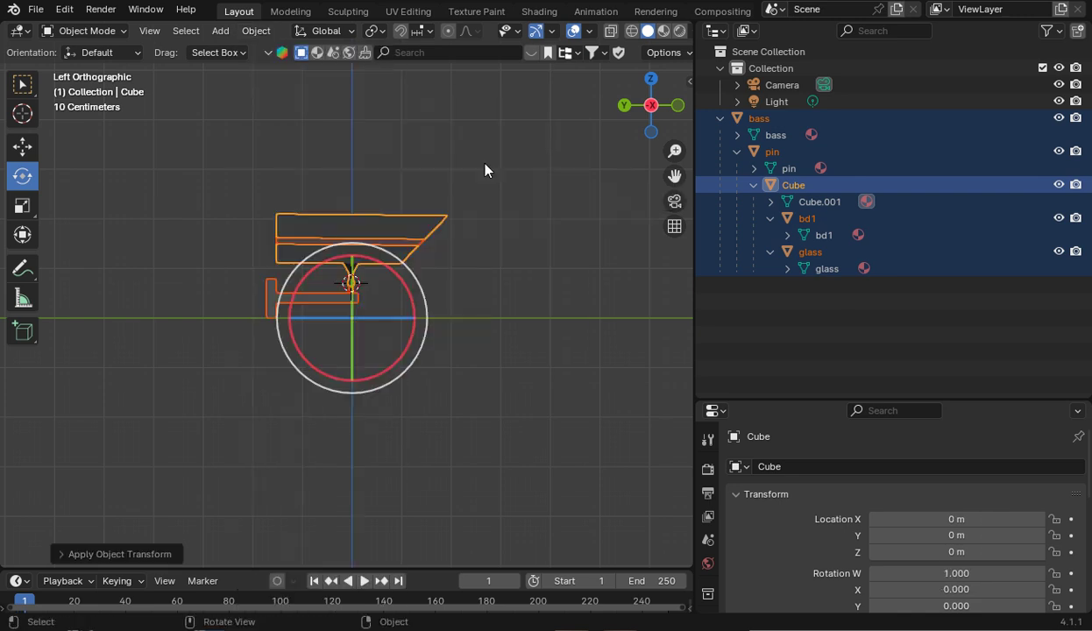
Select only the camera body and set its origin to the 3D cursor at the ball joint
scroll(521, 234, up, 4)
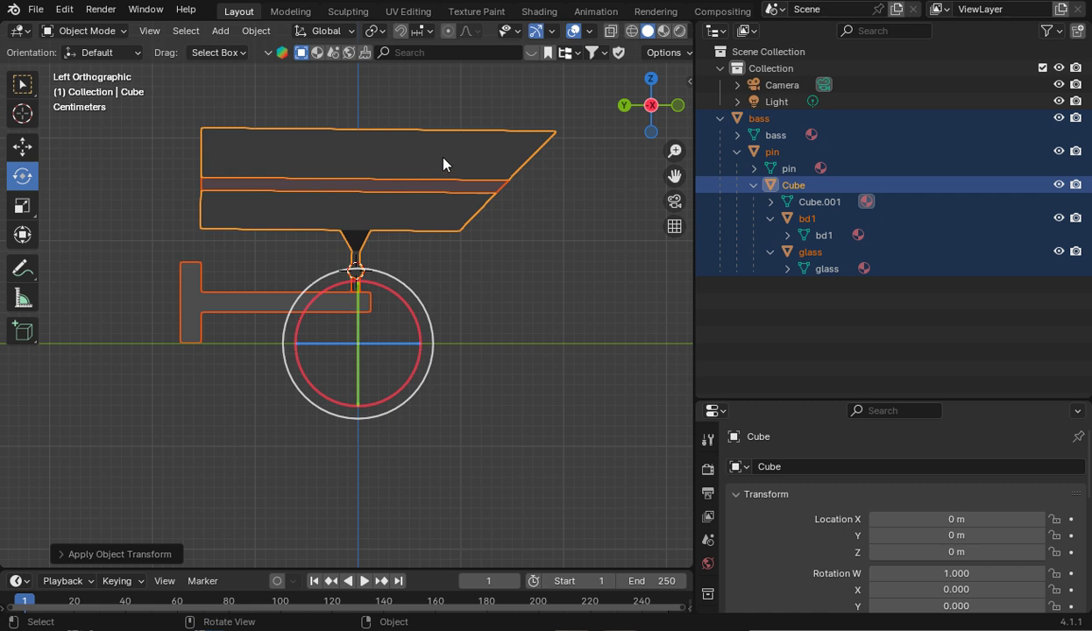
click(389, 168)
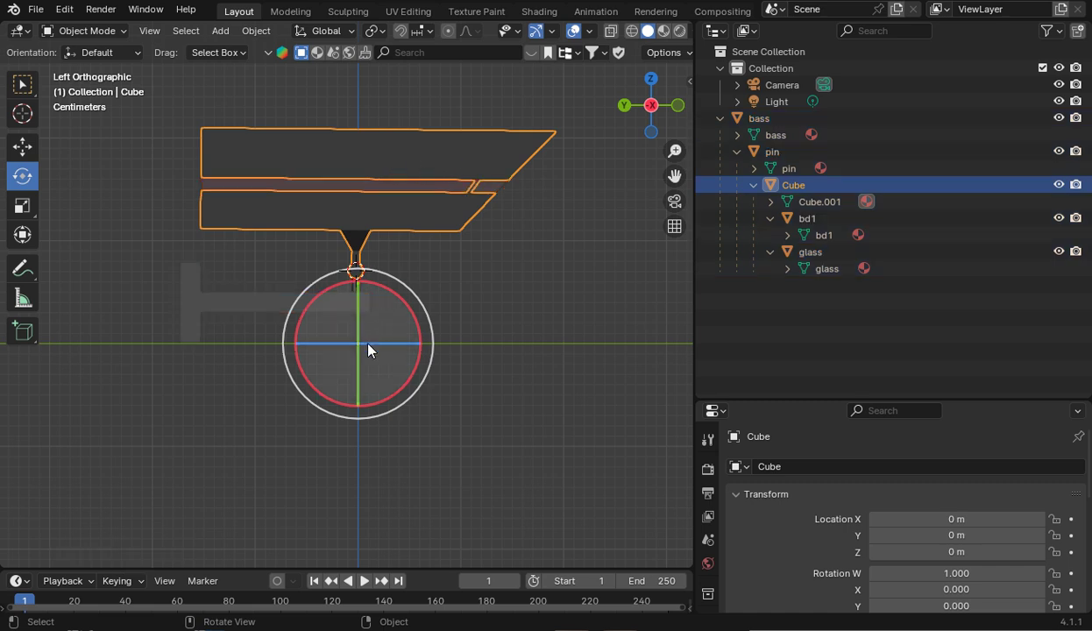
click(249, 32)
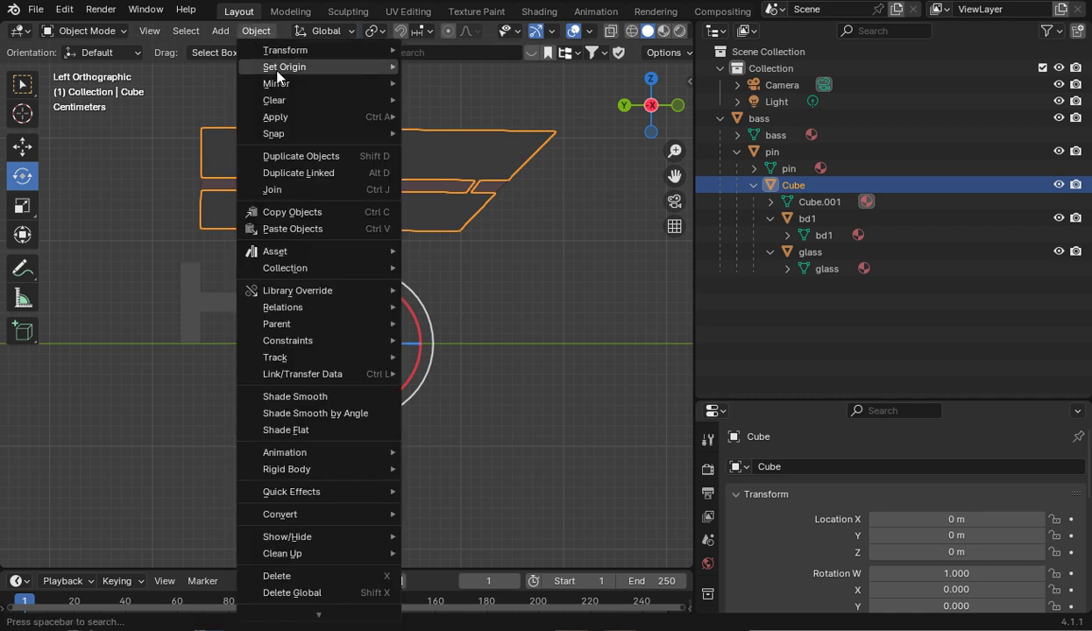
mouse_move(339, 70)
click(470, 104)
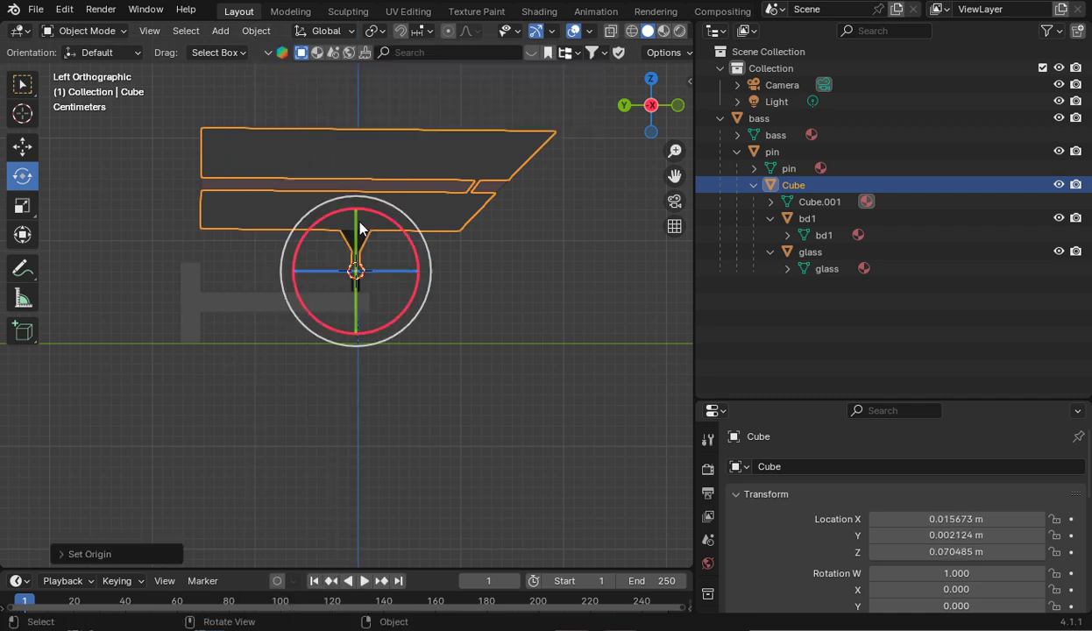
scroll(361, 261, up, 2)
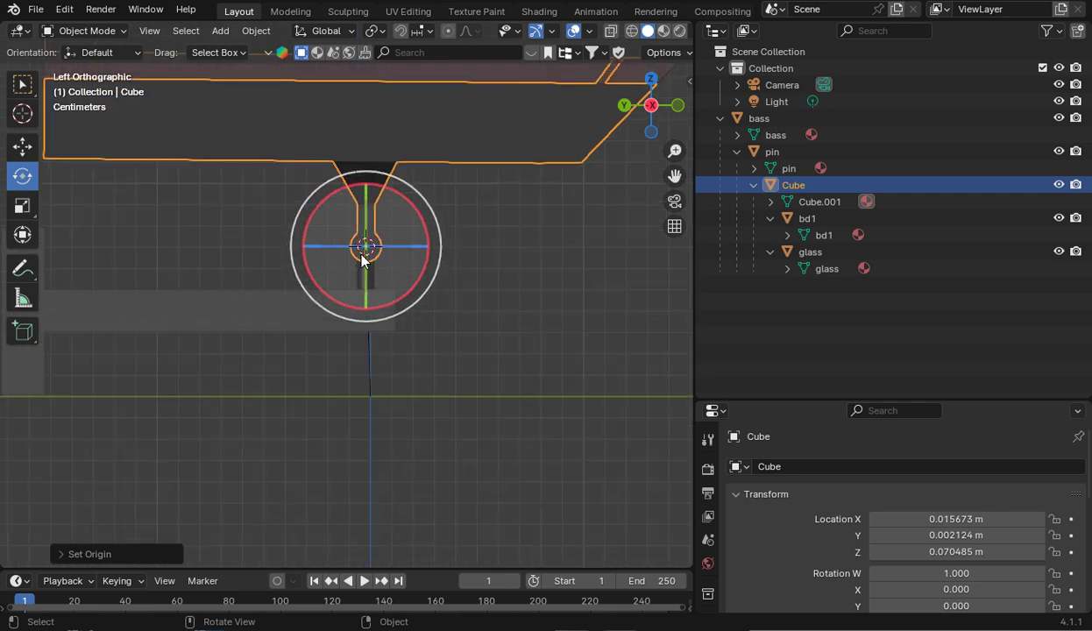
scroll(361, 261, down, 2)
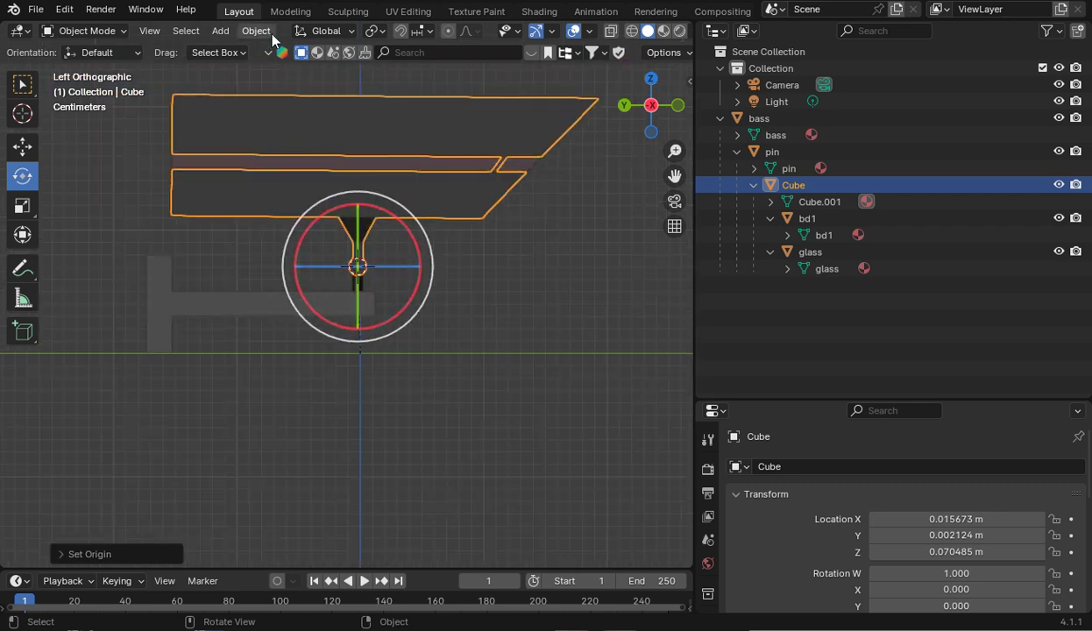
click(268, 35)
mouse_move(290, 67)
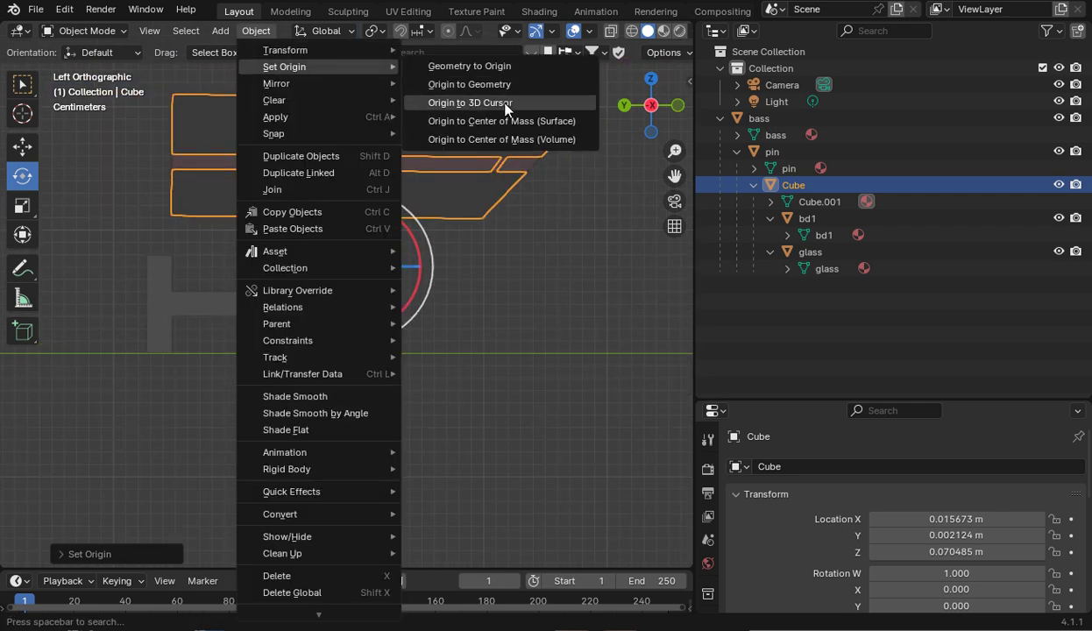
scroll(592, 182, down, 1)
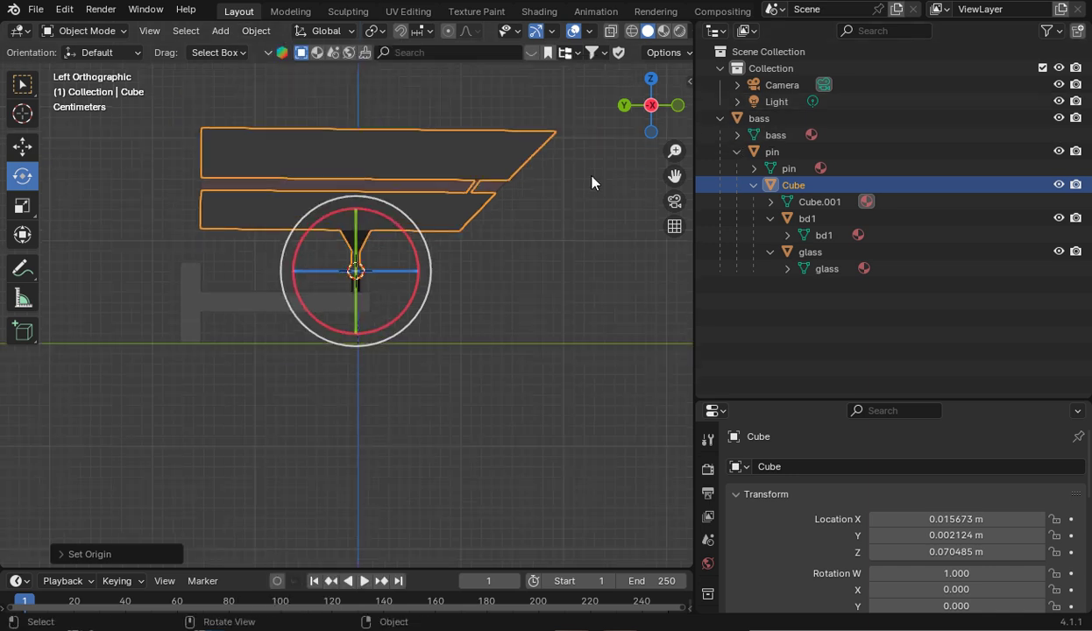
scroll(591, 182, down, 3)
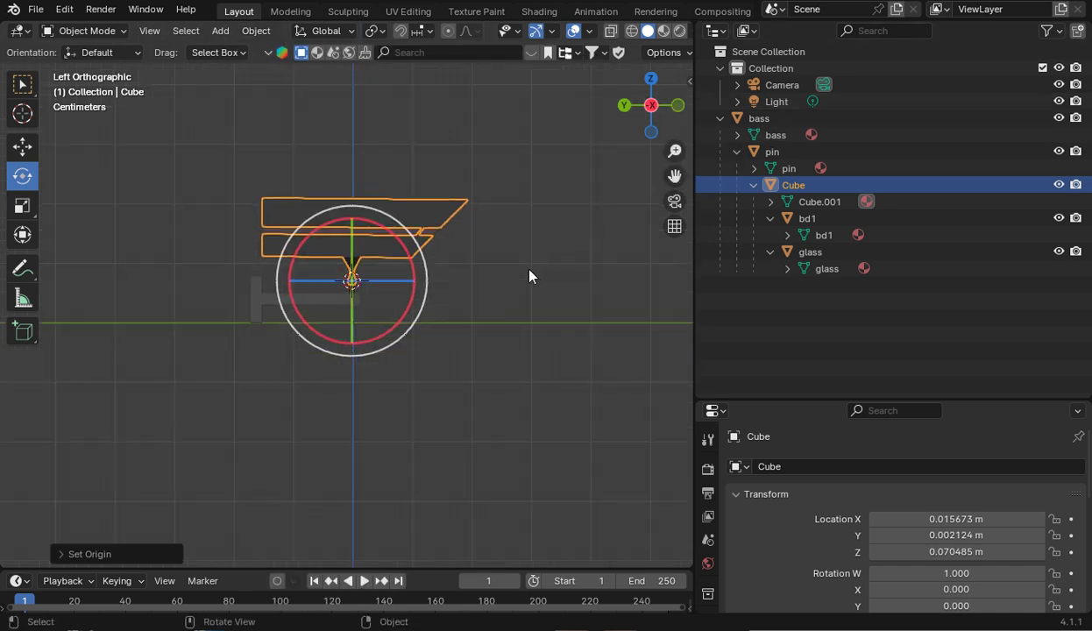
Enlarge the timeline area in height and widen the 3D viewport by narrowing the Outliner and Properties areas
drag(434, 571, 464, 512)
drag(696, 310, 892, 251)
drag(871, 175, 835, 170)
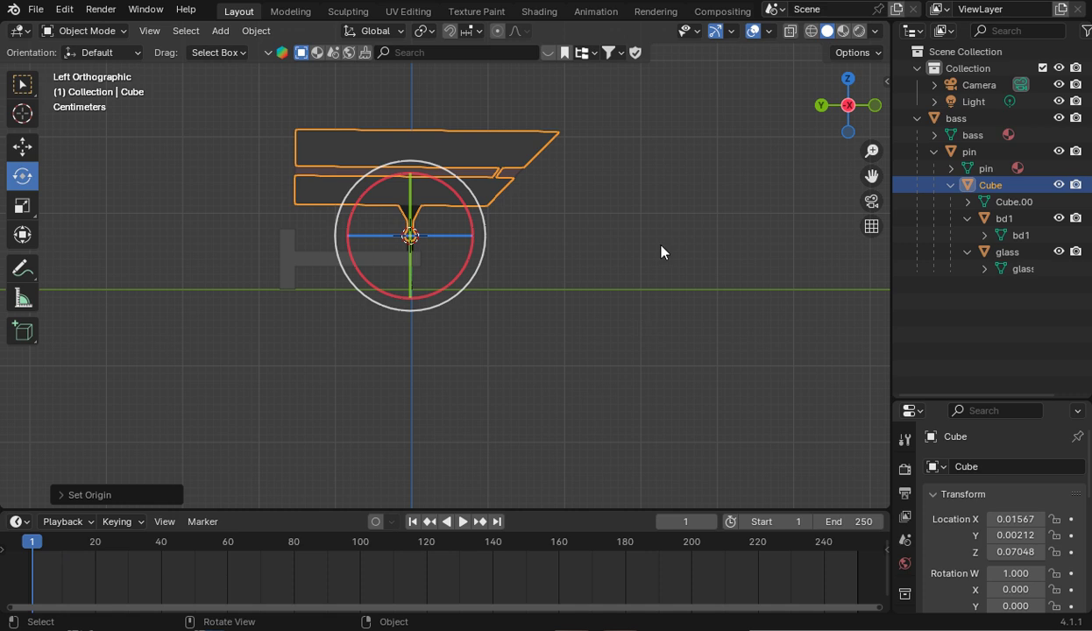
Switch to the top view and insert a Visual Location & Rotation keyframe for the camera body at frame 1
click(849, 81)
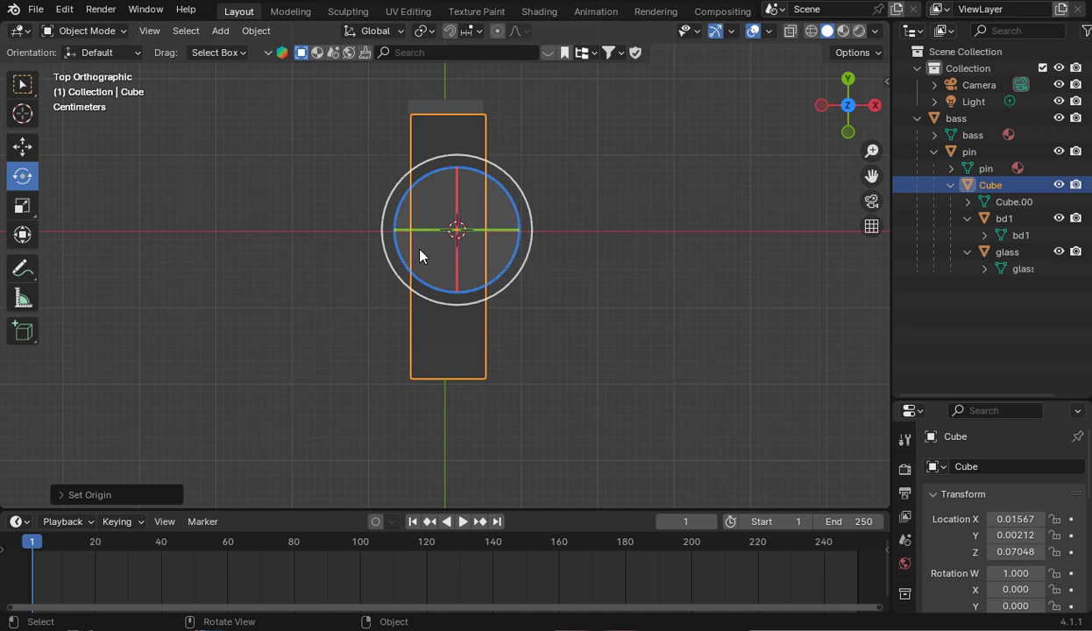
right_click(458, 213)
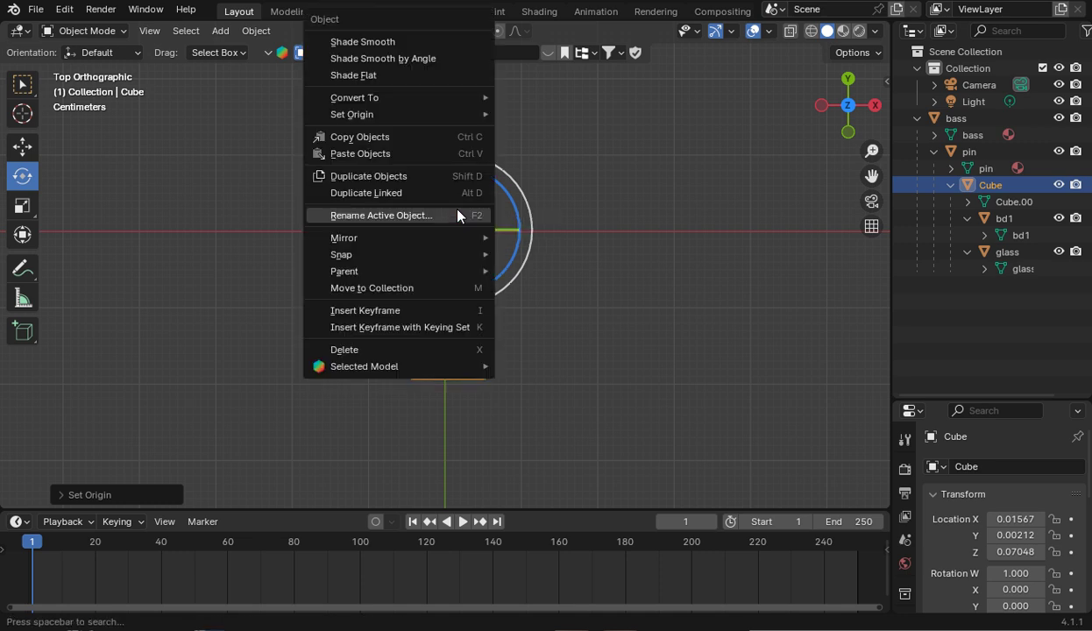
click(422, 329)
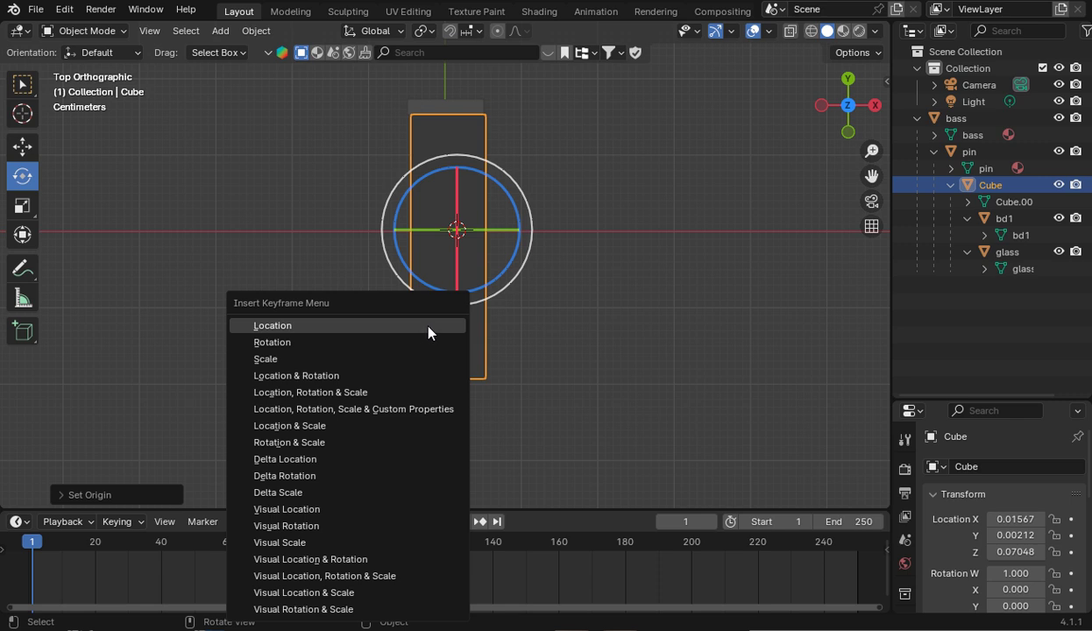
click(332, 562)
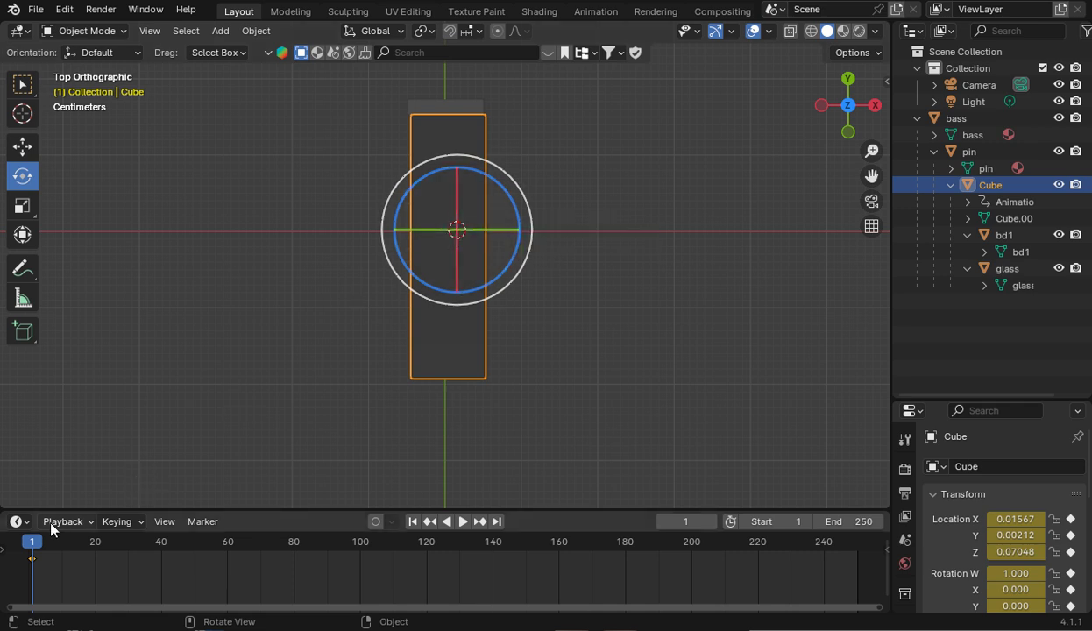
At frame 30, rotate the camera body clockwise in the top view to a quaternion W of about 0.816
drag(43, 544, 129, 543)
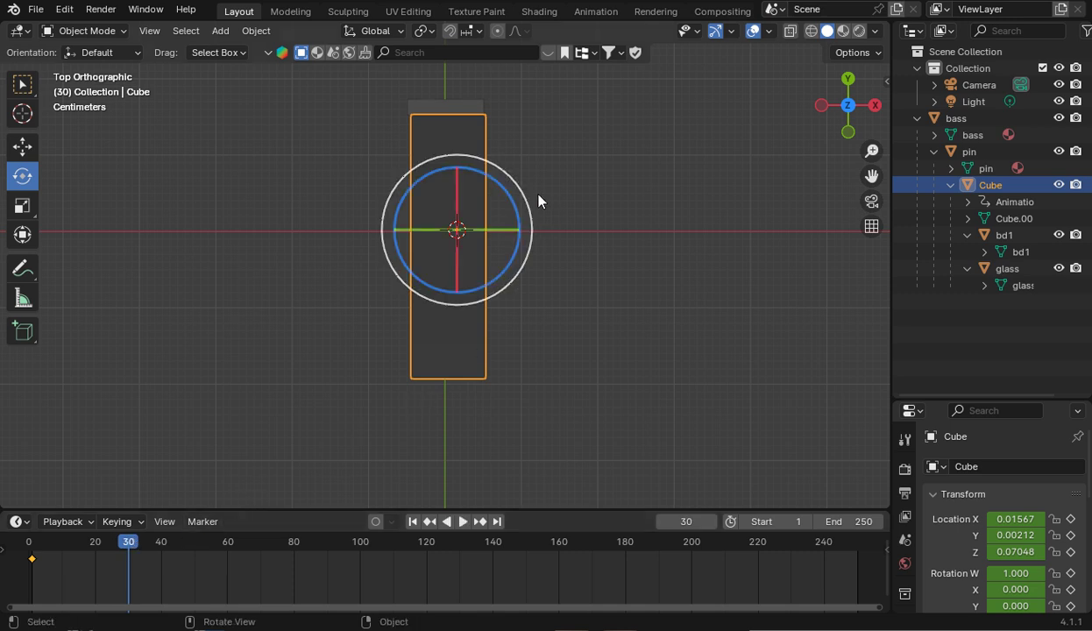
drag(521, 209, 511, 258)
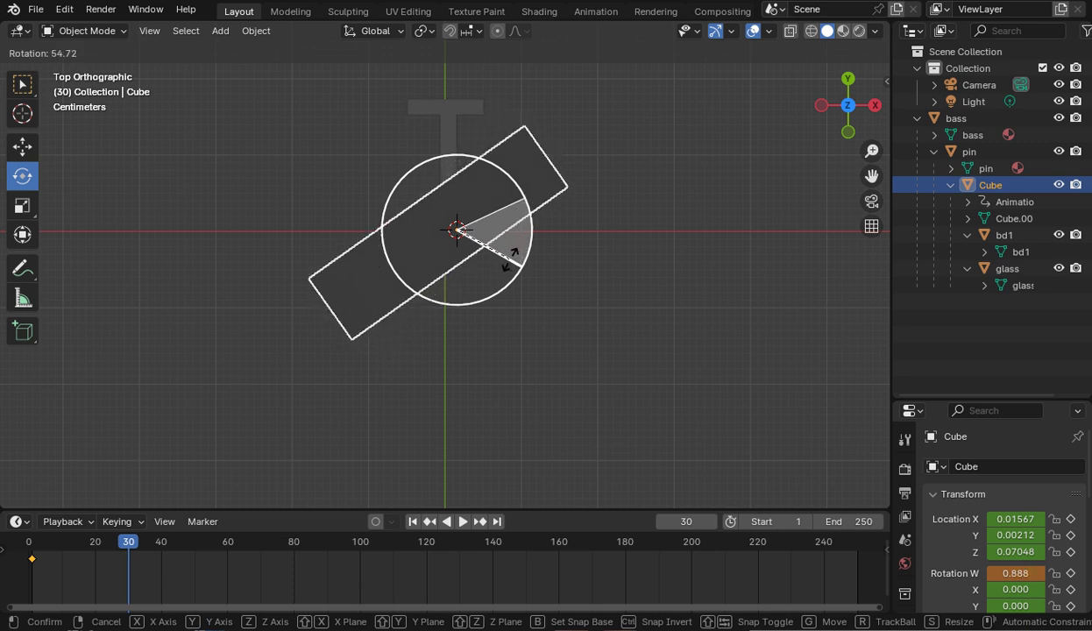
drag(508, 259, 508, 287)
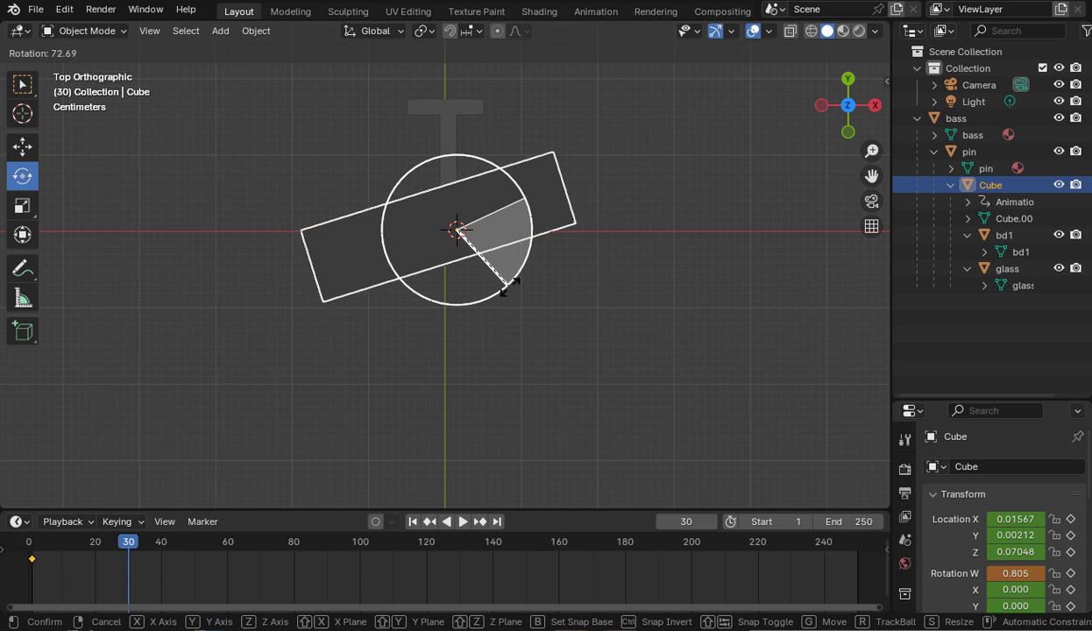
mouse_move(507, 286)
mouse_down()
mouse_move(501, 295)
mouse_move(509, 277)
mouse_move(509, 288)
mouse_up()
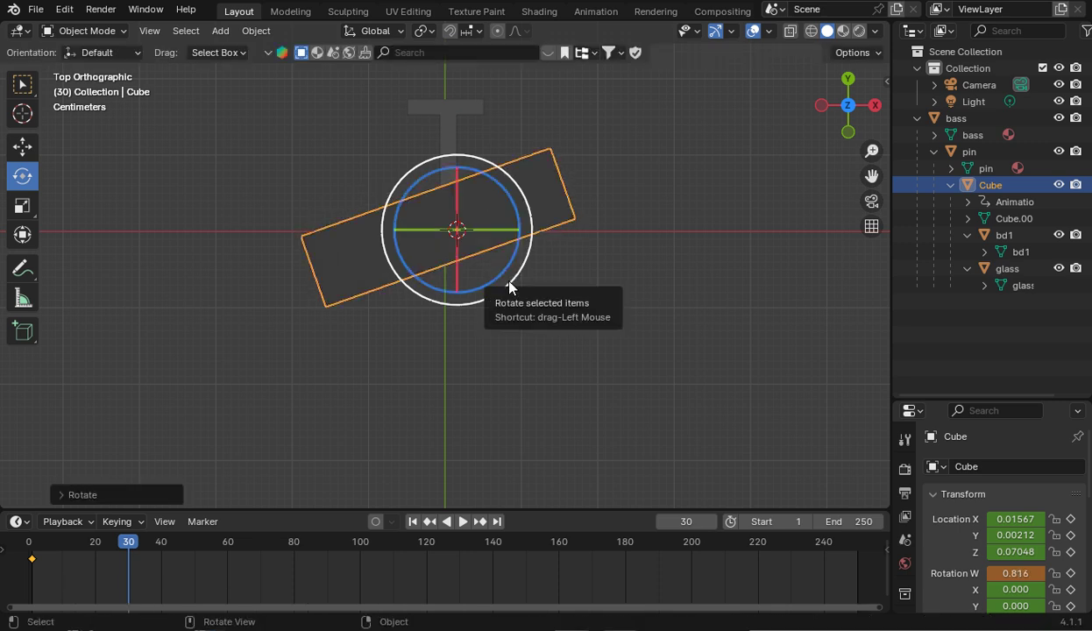
Insert a location and rotation keyframe for the turned camera body at frame 30 and check the swing in perspective
right_click(509, 287)
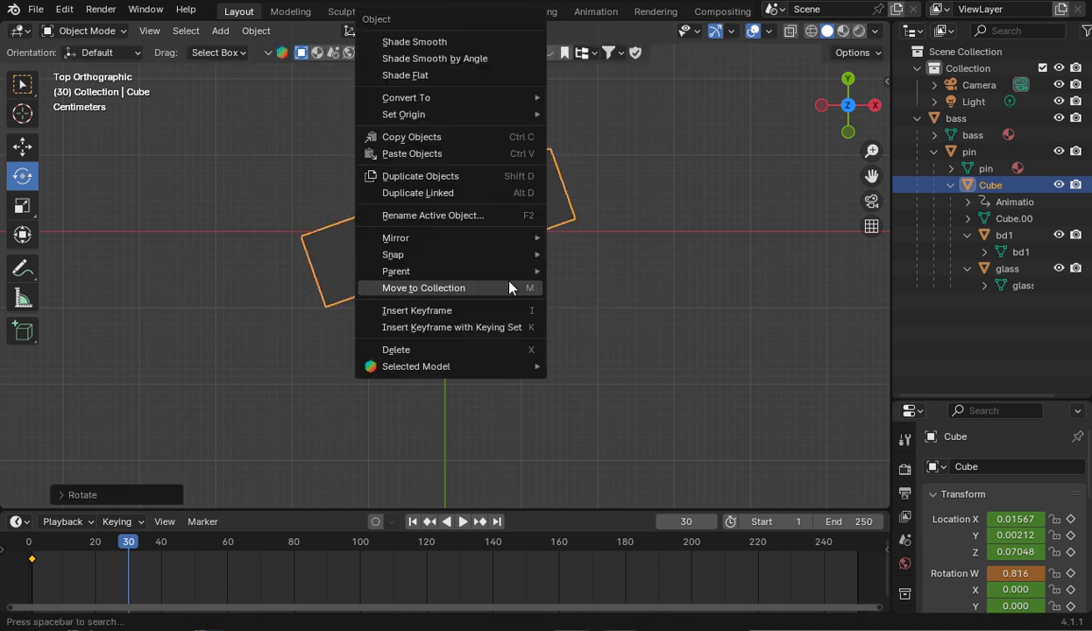
click(495, 330)
click(463, 334)
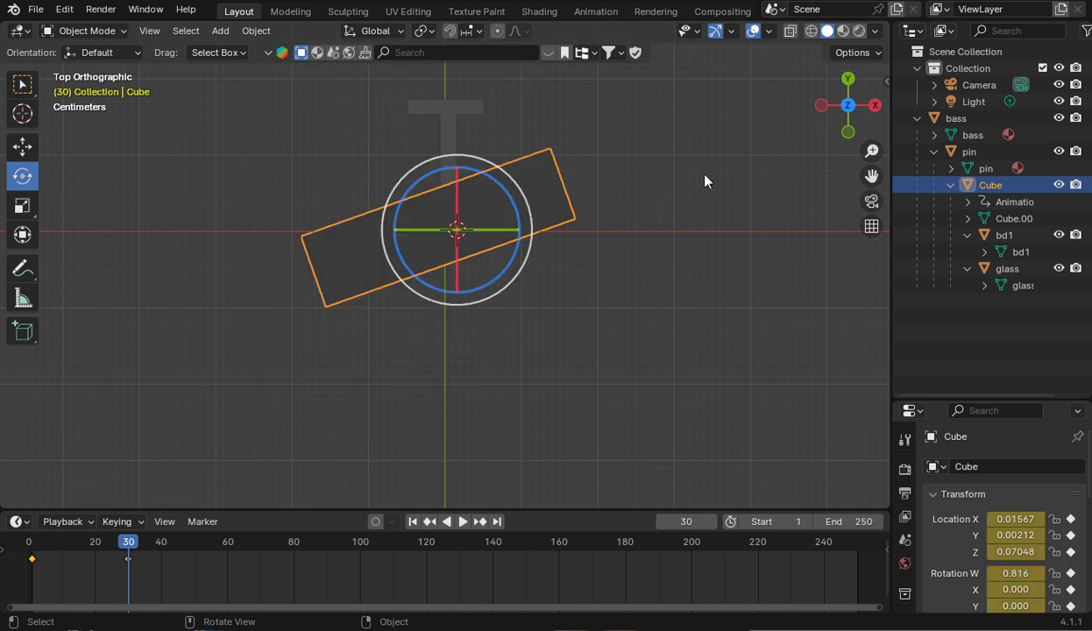
drag(846, 107, 834, 145)
mouse_move(131, 543)
mouse_down()
mouse_move(7, 547)
mouse_move(117, 547)
mouse_move(131, 558)
mouse_move(129, 549)
mouse_up()
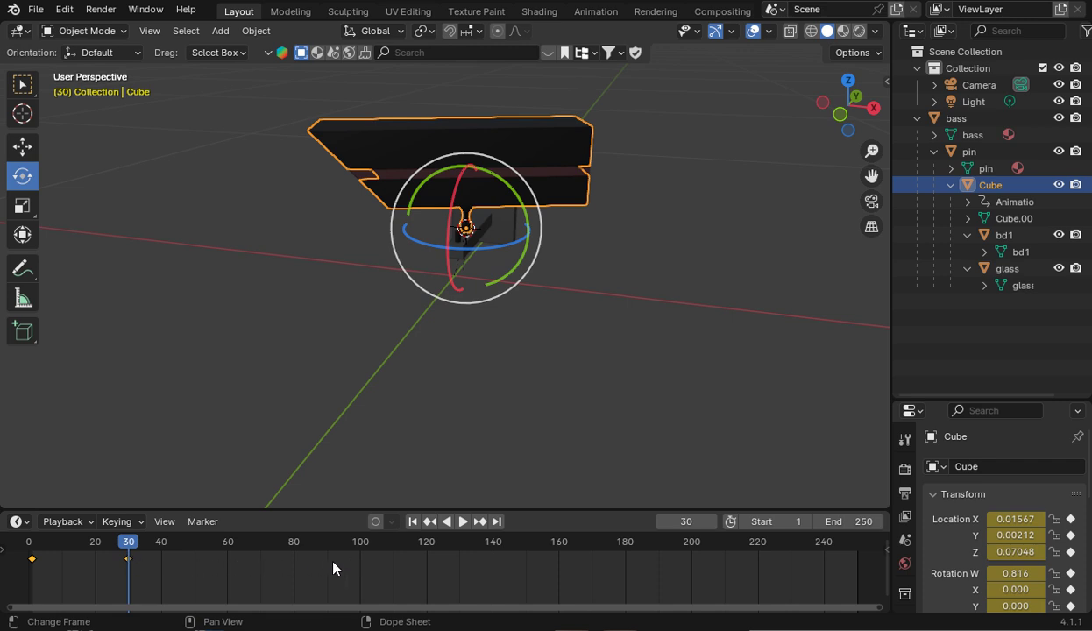
mouse_move(133, 549)
mouse_down()
mouse_move(28, 543)
mouse_move(128, 552)
mouse_up()
Copy the camera body's frame 1 keyframe, paste it at frame 60 and preview the return motion
right_click(31, 557)
click(51, 397)
key(space)
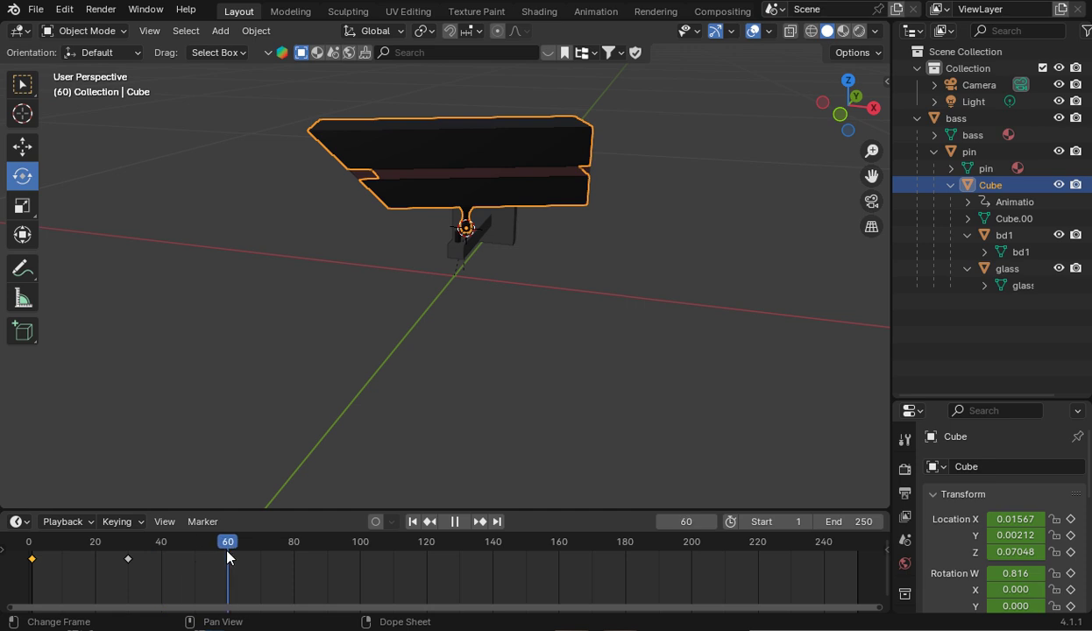
key(space)
right_click(227, 536)
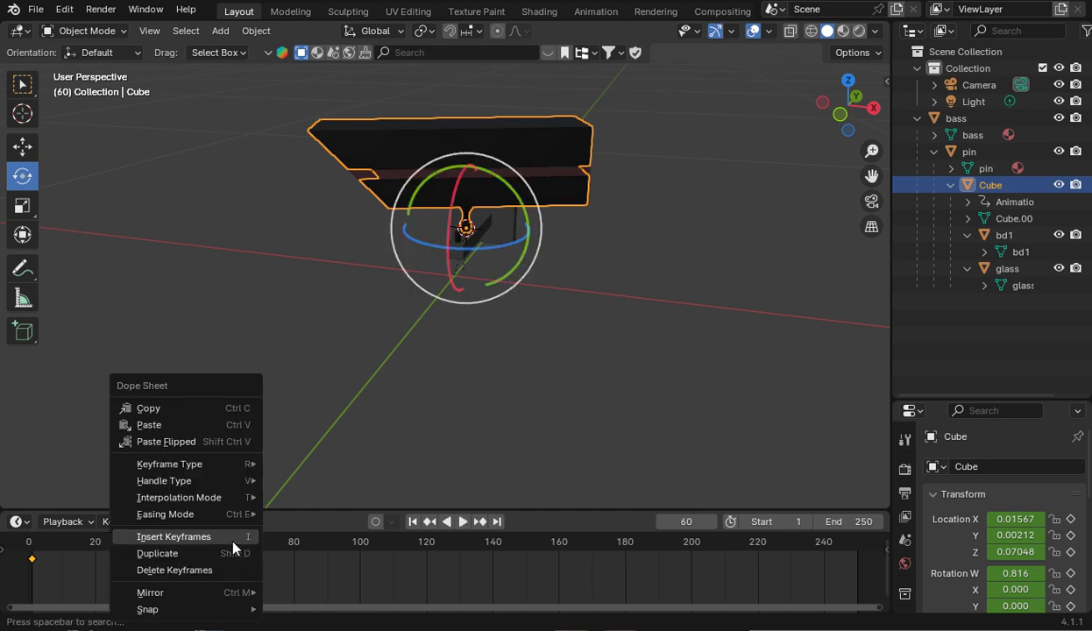
click(207, 429)
key(space)
mouse_move(227, 541)
mouse_down()
mouse_move(14, 549)
mouse_move(230, 552)
mouse_up()
key(space)
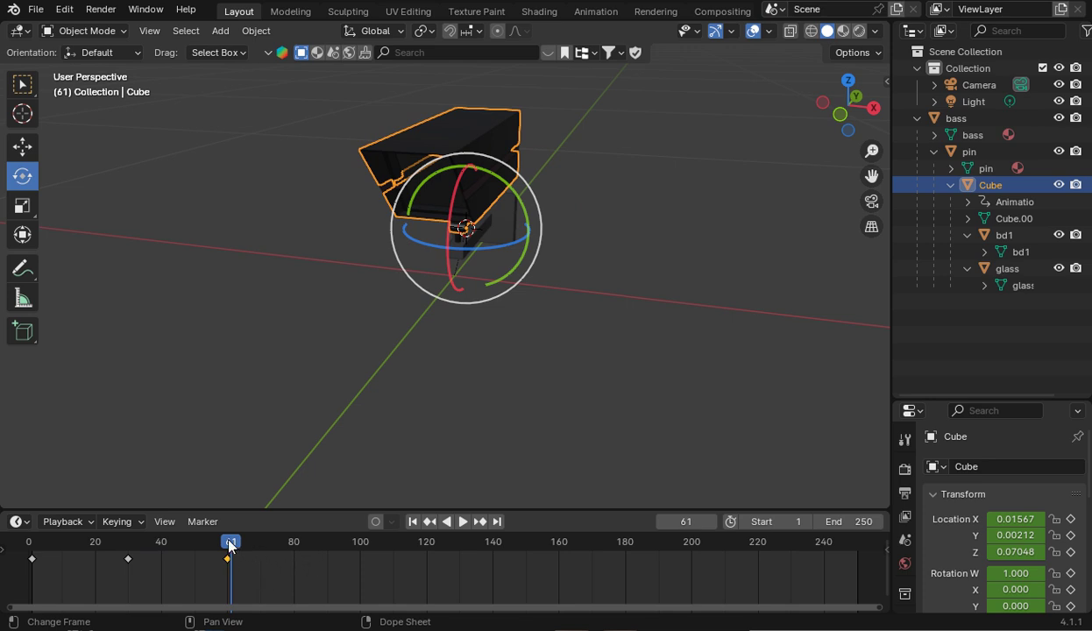
At frame 90, rotate the camera body counterclockwise in the top view to a quaternion W of about 0.789
drag(230, 545, 326, 546)
click(846, 80)
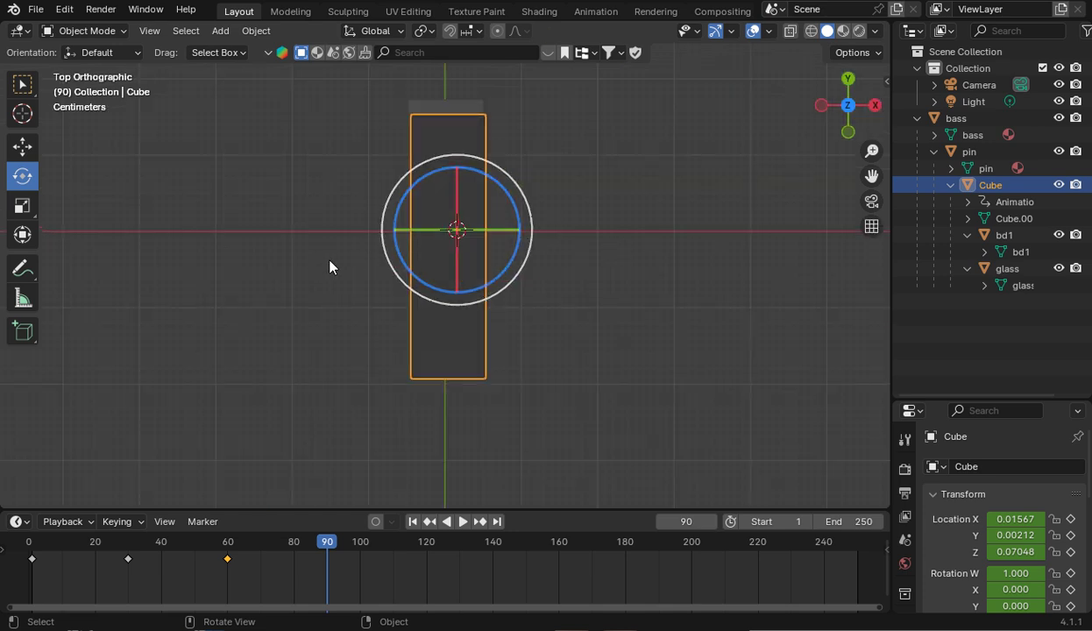
drag(318, 531, 328, 554)
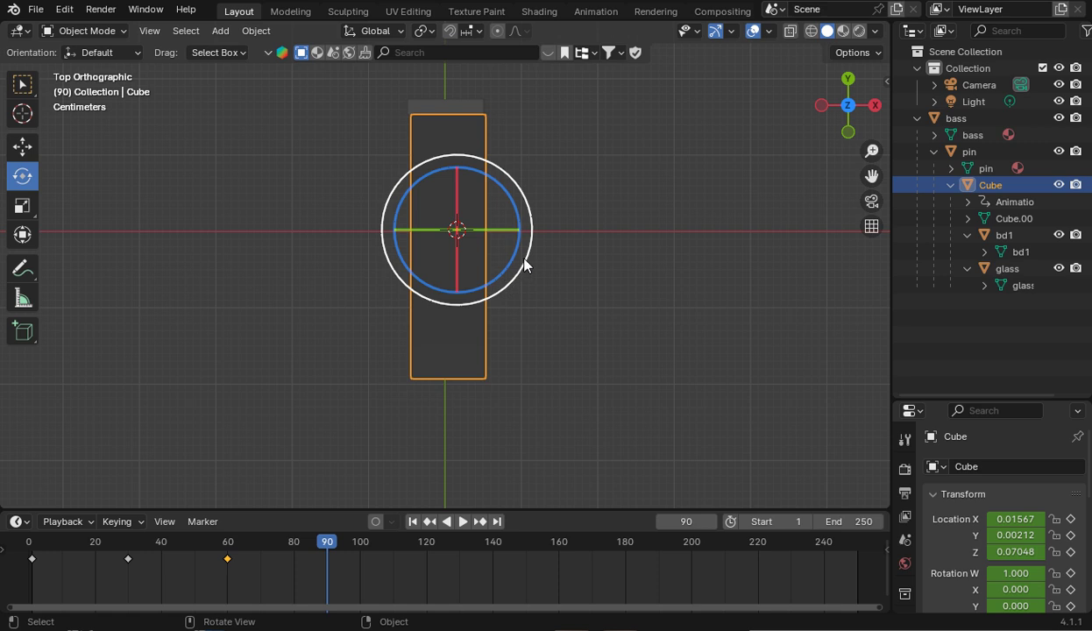
drag(524, 260, 518, 142)
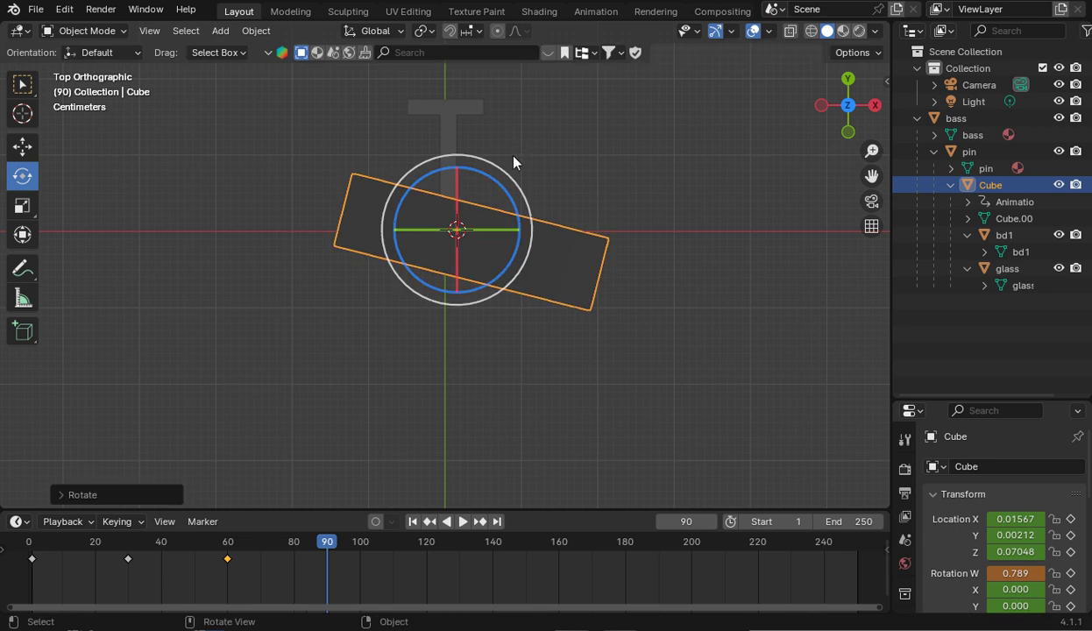
Insert a location and rotation keyframe for the camera body at frame 90
right_click(478, 219)
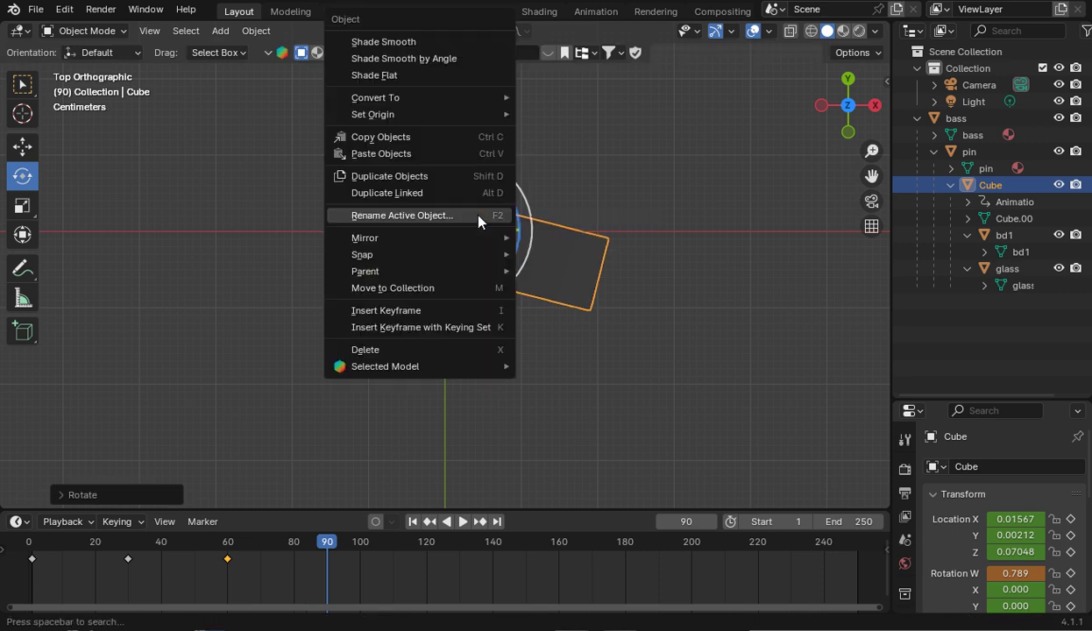
click(447, 329)
click(428, 331)
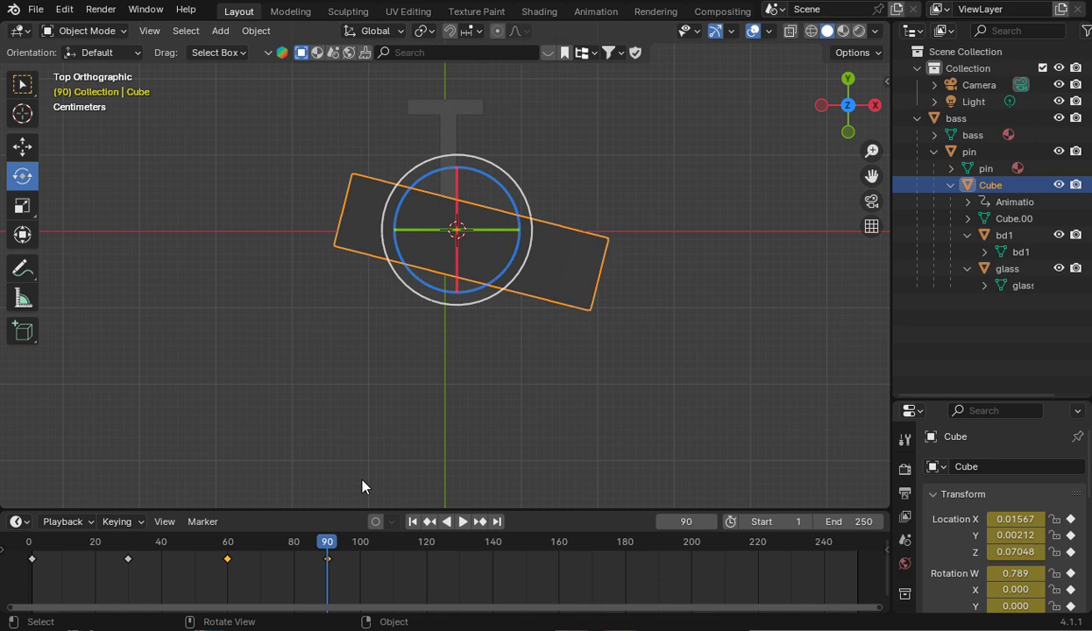
Move the animation timeline from the frame 90 pose to frame 120
key(space)
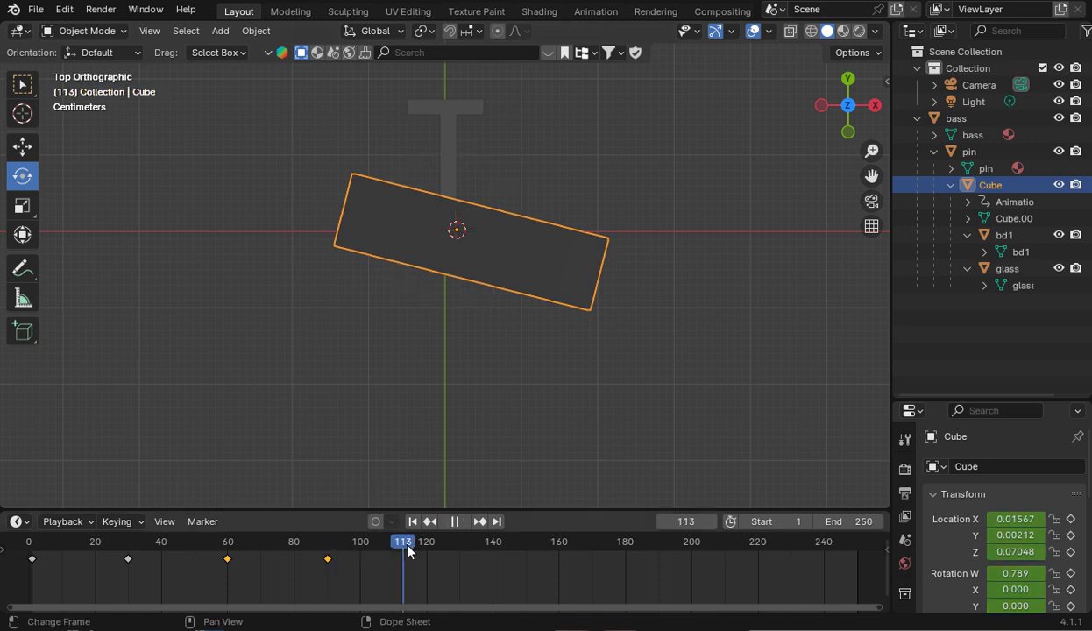
key(space)
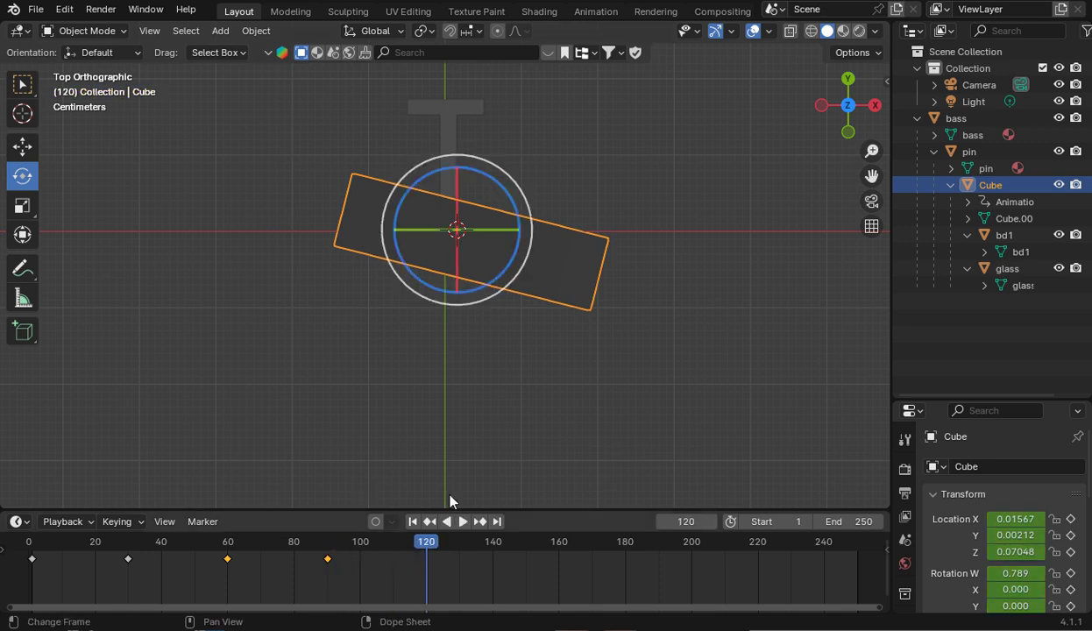
right_click(477, 241)
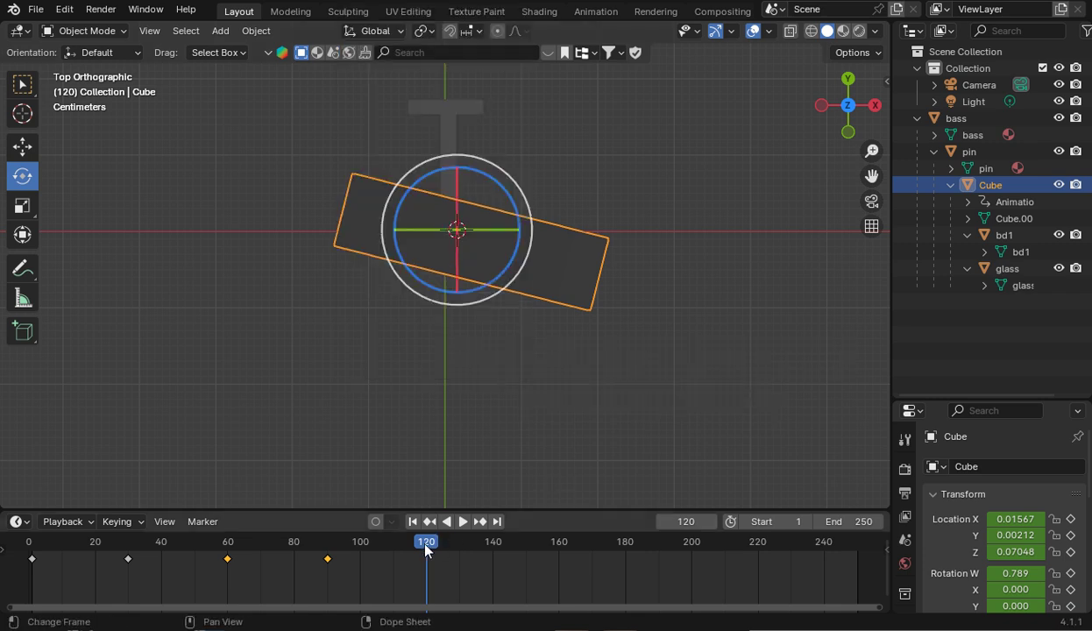
right_click(33, 563)
click(53, 401)
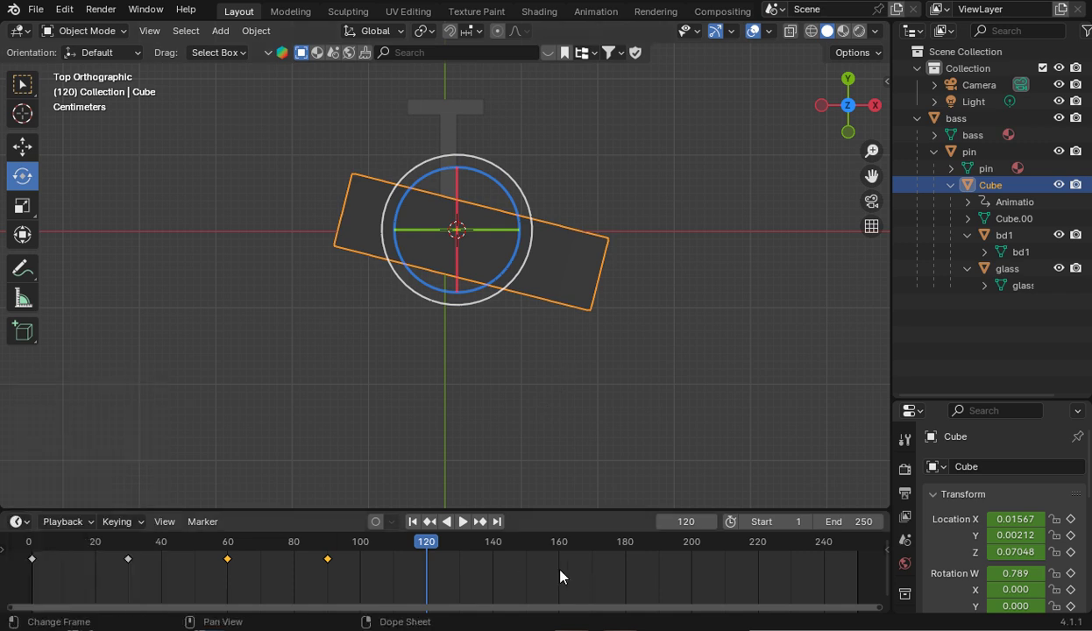
right_click(424, 548)
click(346, 423)
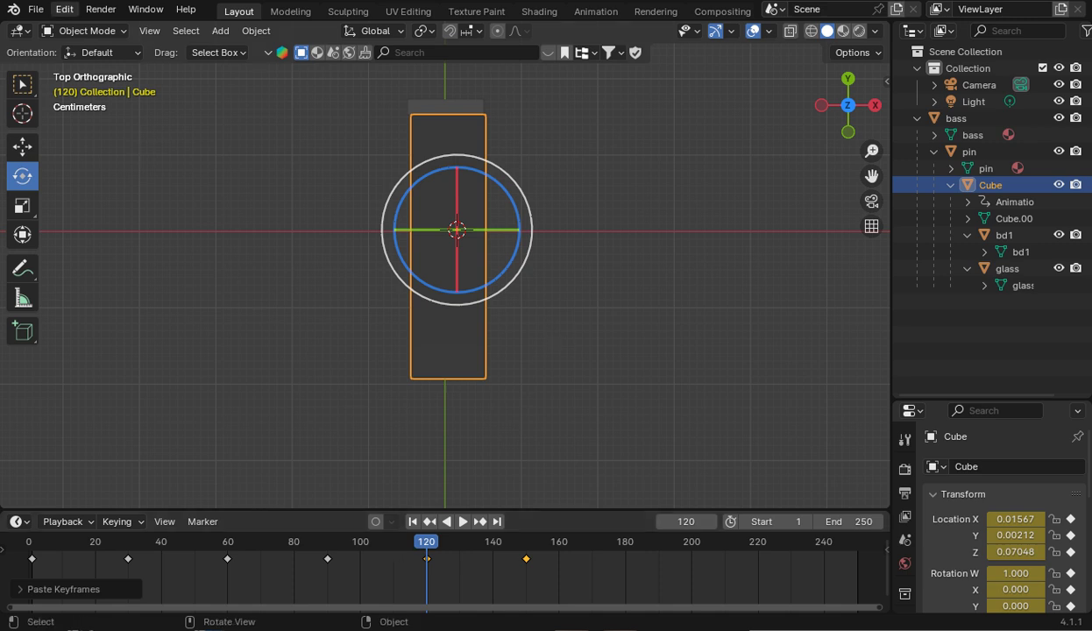
click(65, 10)
click(83, 26)
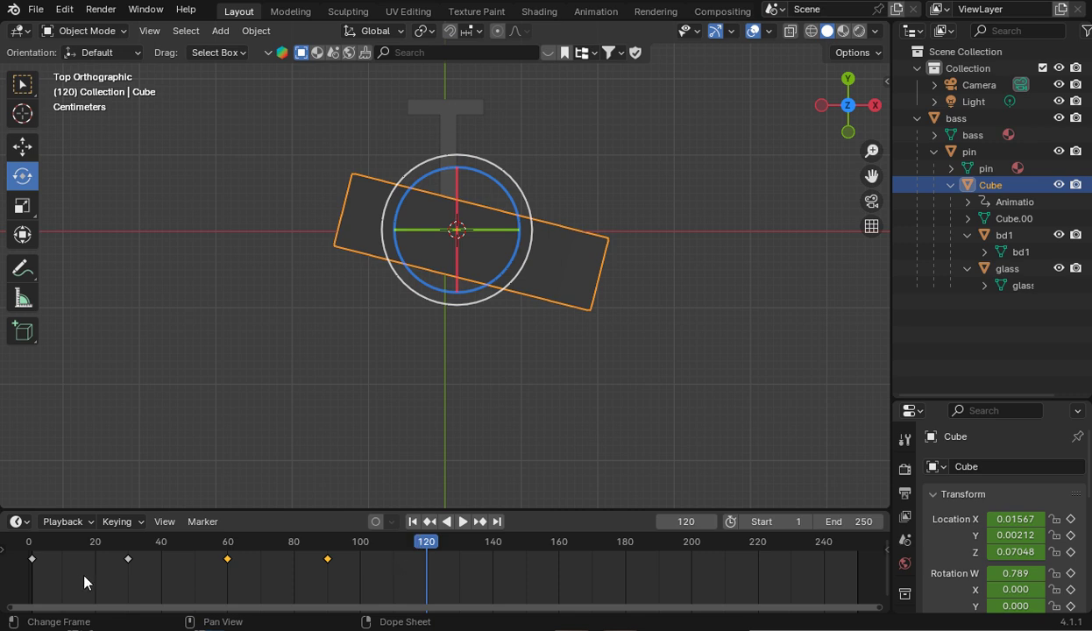
Copy only the camera body's frame 1 keyframe and paste it at frame 120
right_click(33, 565)
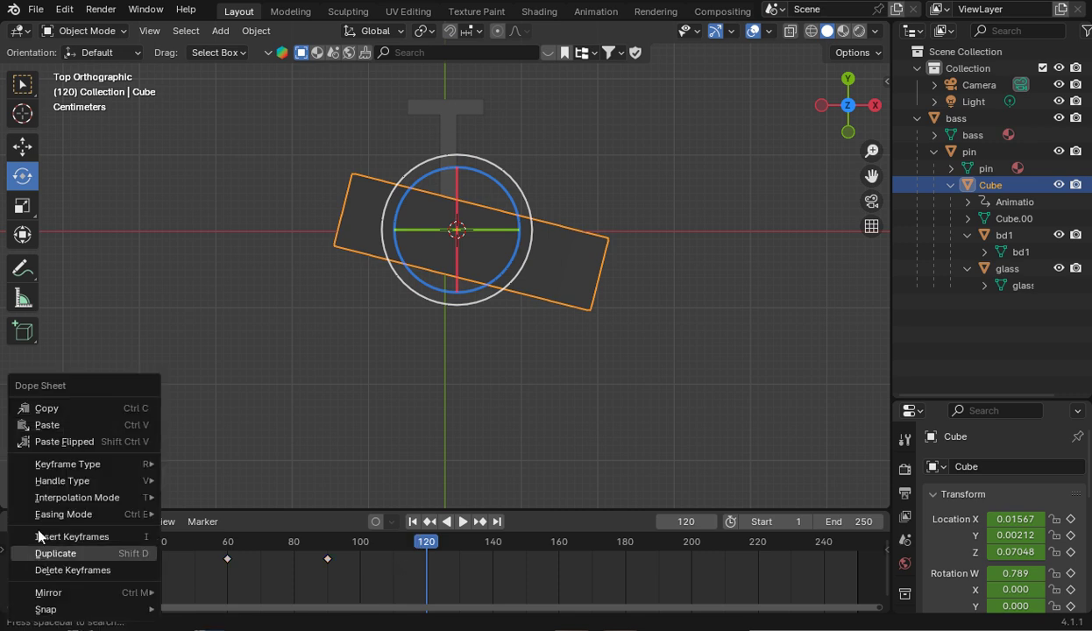
click(66, 403)
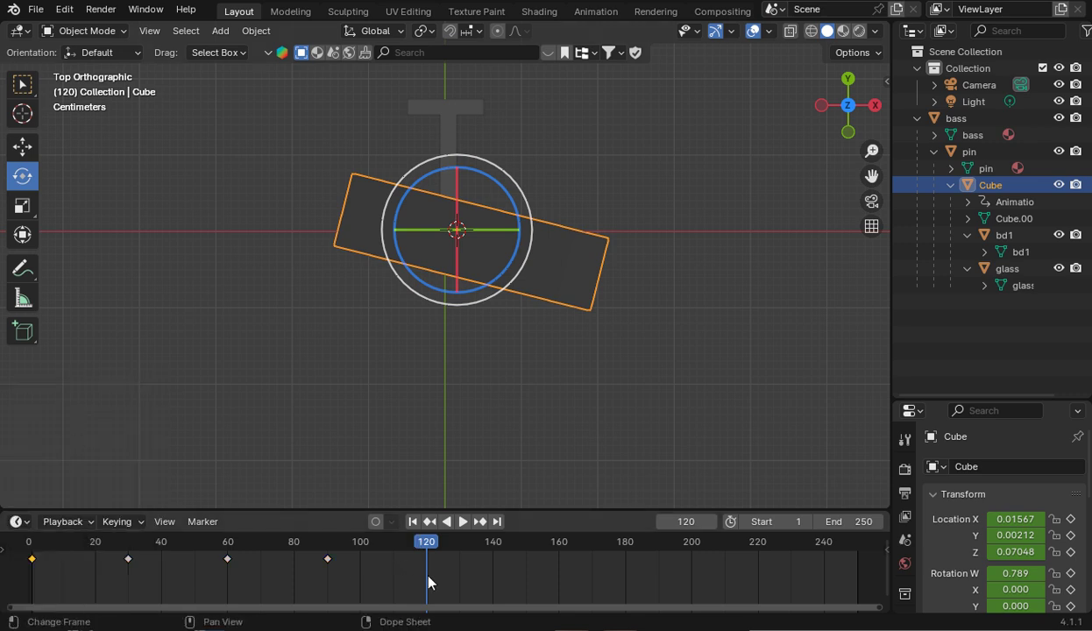
right_click(416, 527)
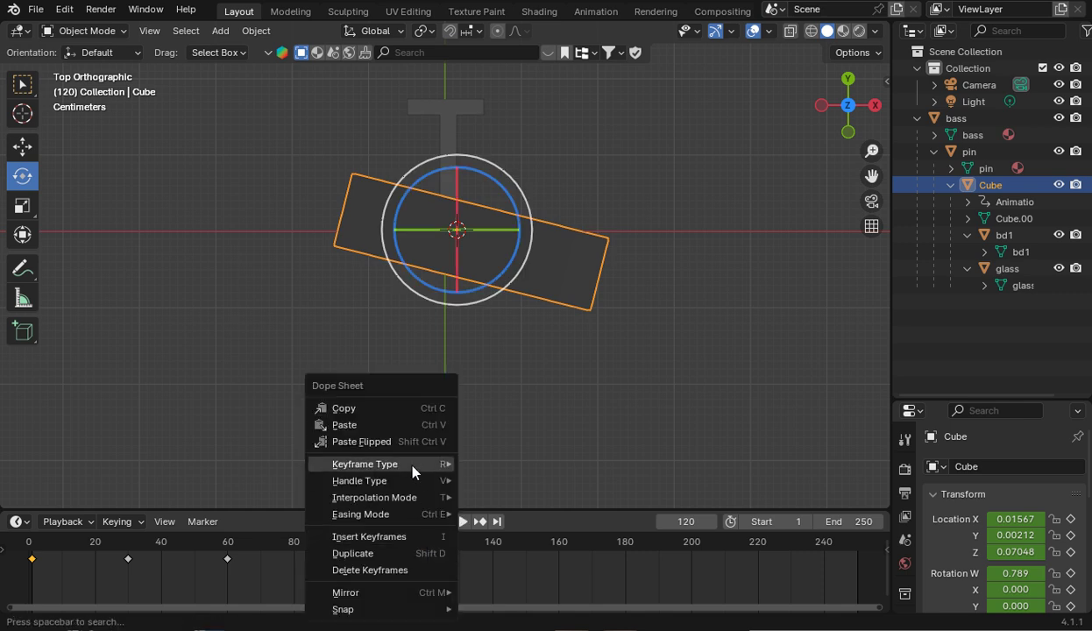
click(395, 424)
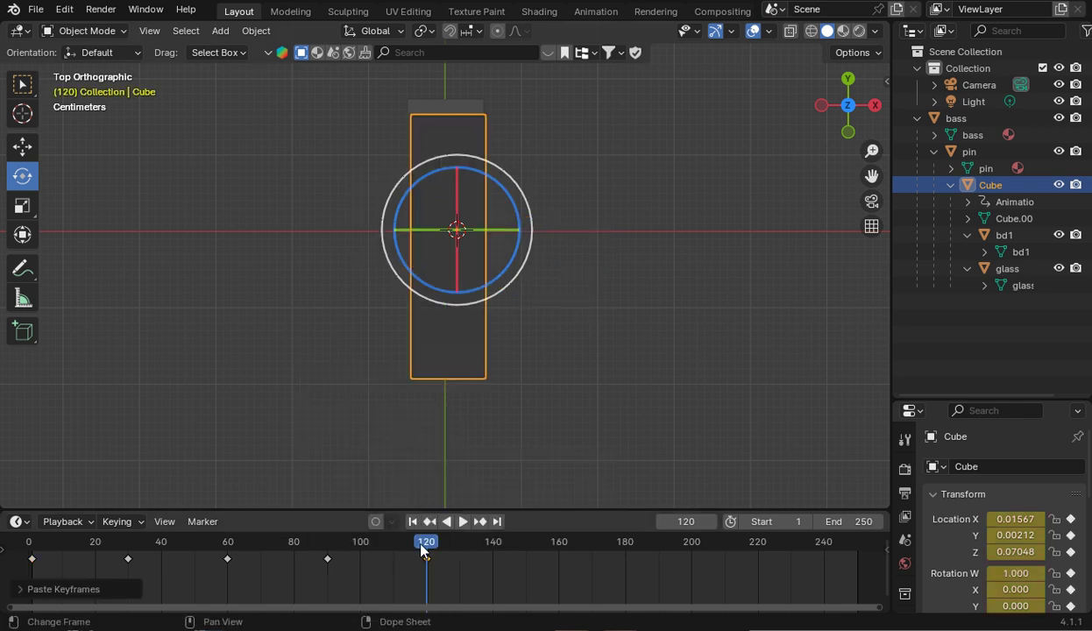
drag(423, 547, 423, 595)
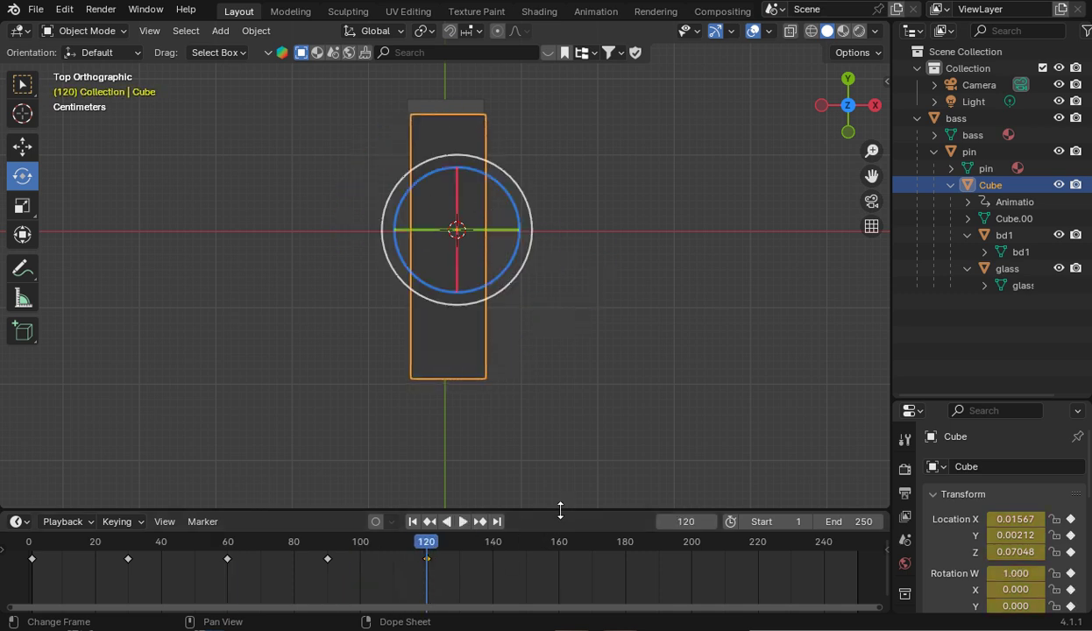
Show the camera in the left orthographic view and move the timeline to frame 150
drag(850, 104, 835, 143)
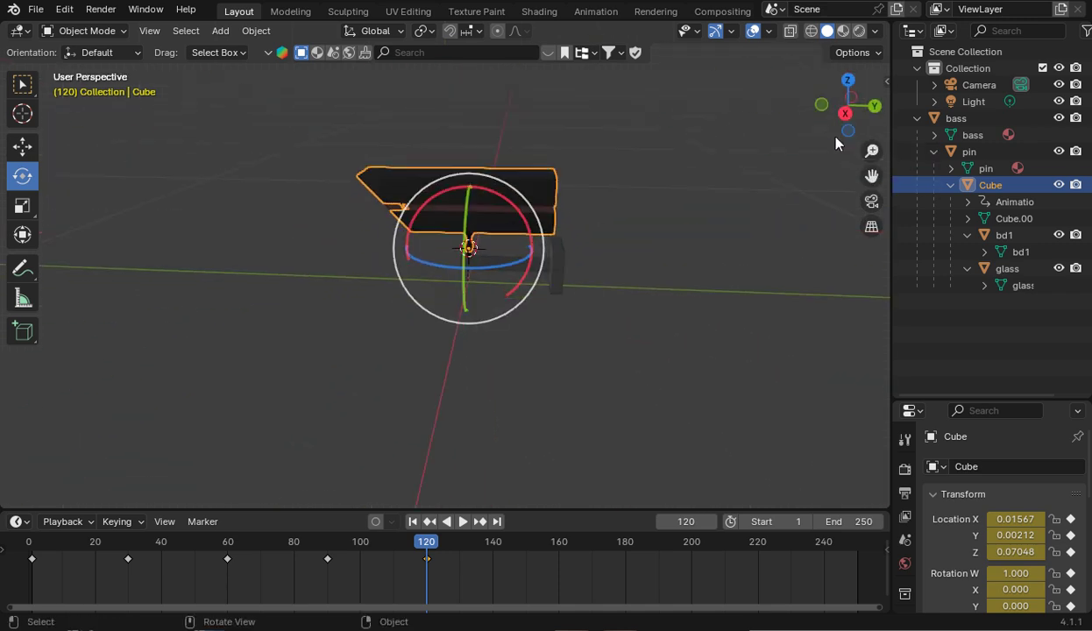
click(875, 107)
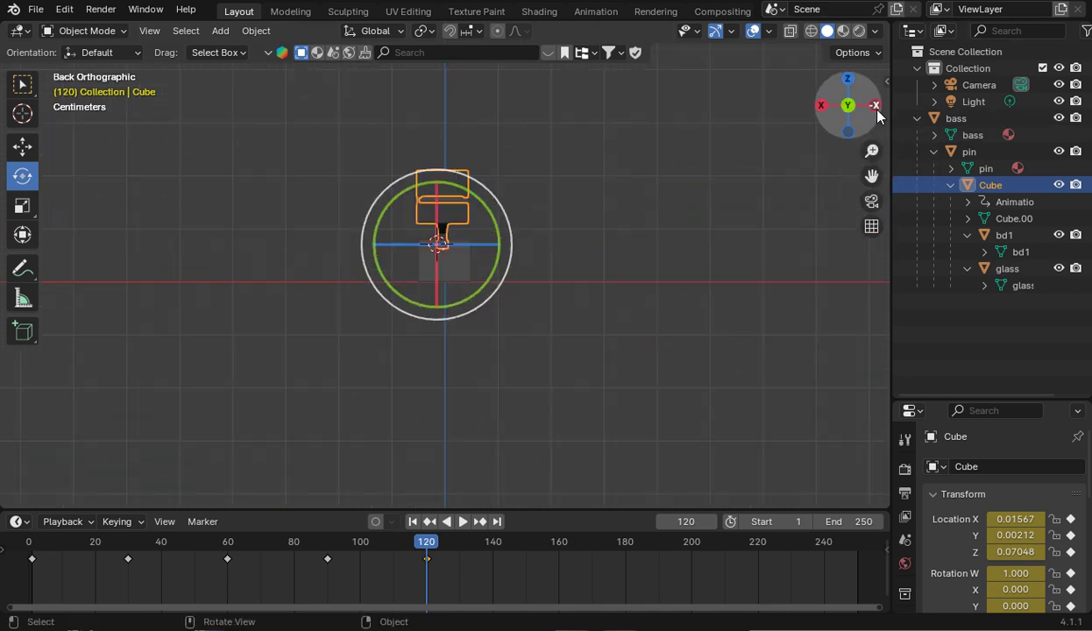
click(875, 107)
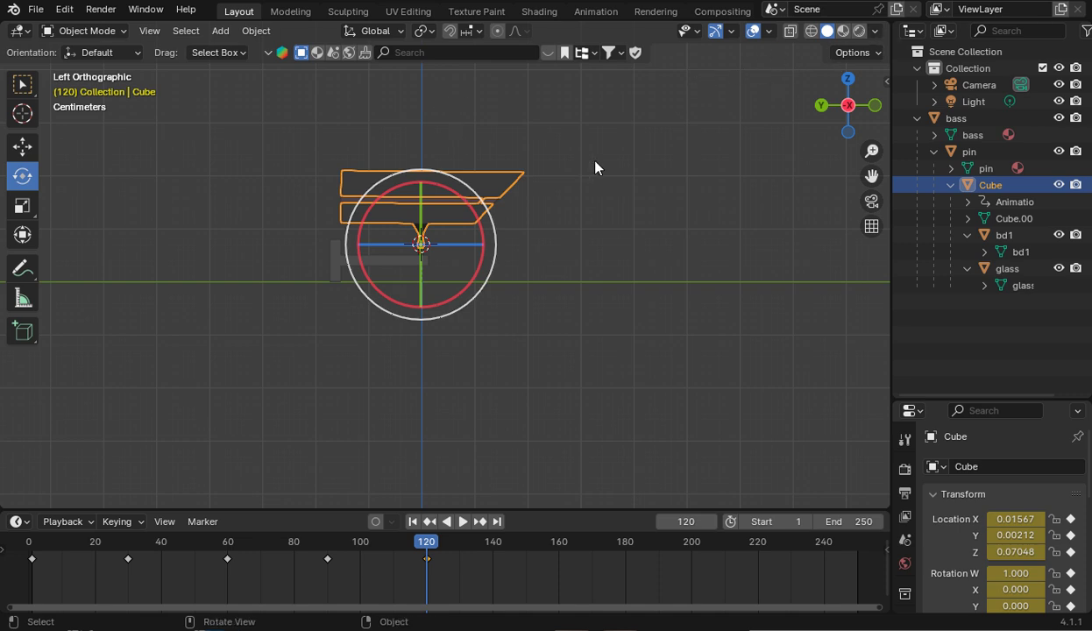
scroll(658, 182, down, 1)
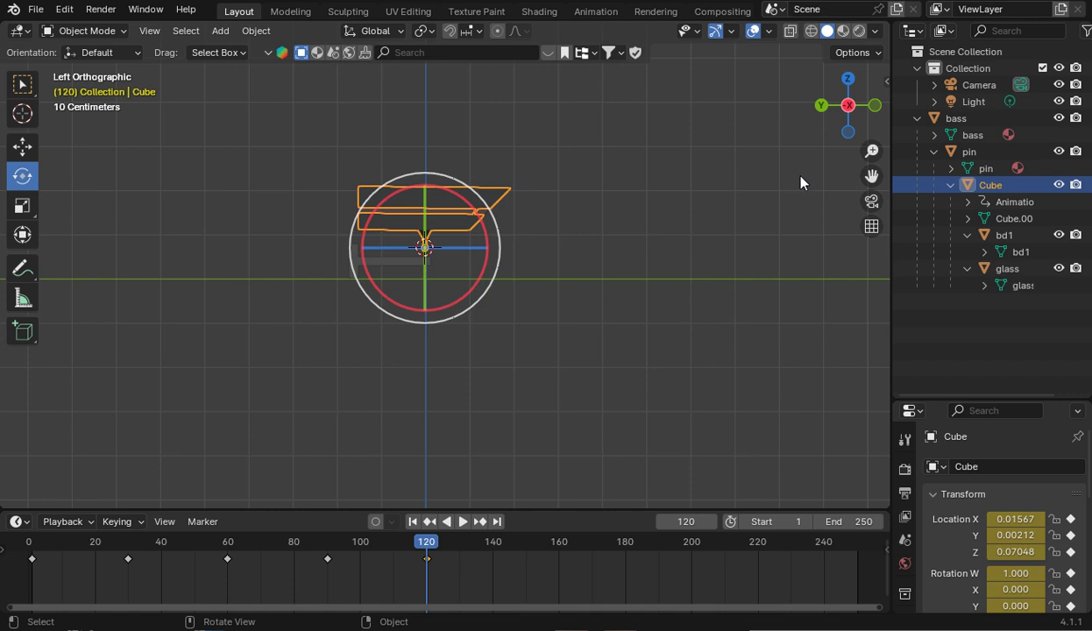
drag(870, 176, 787, 206)
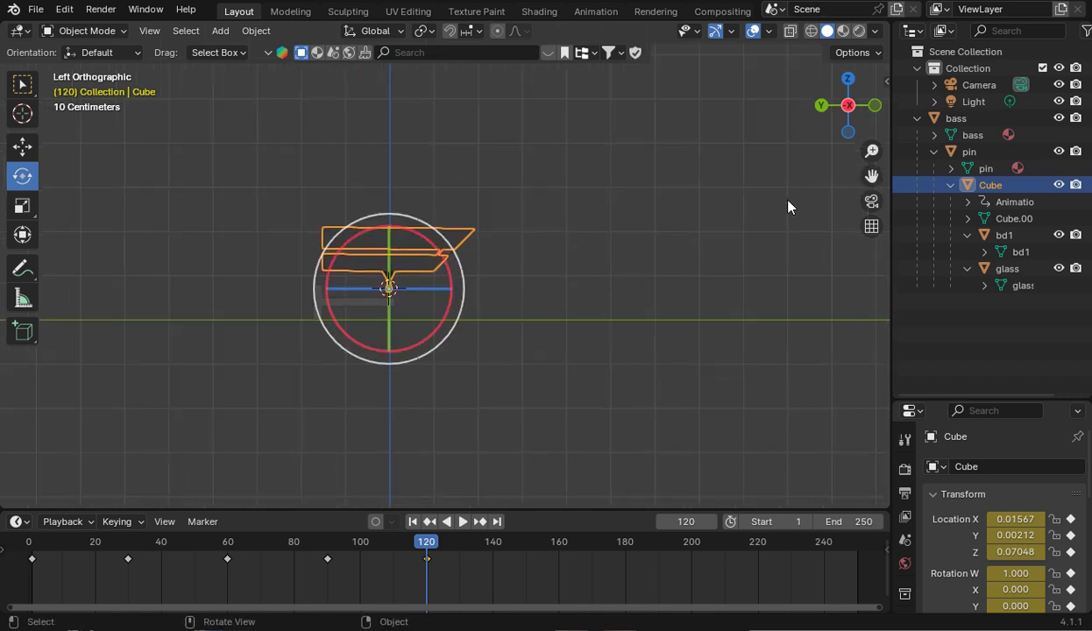
scroll(365, 302, up, 2)
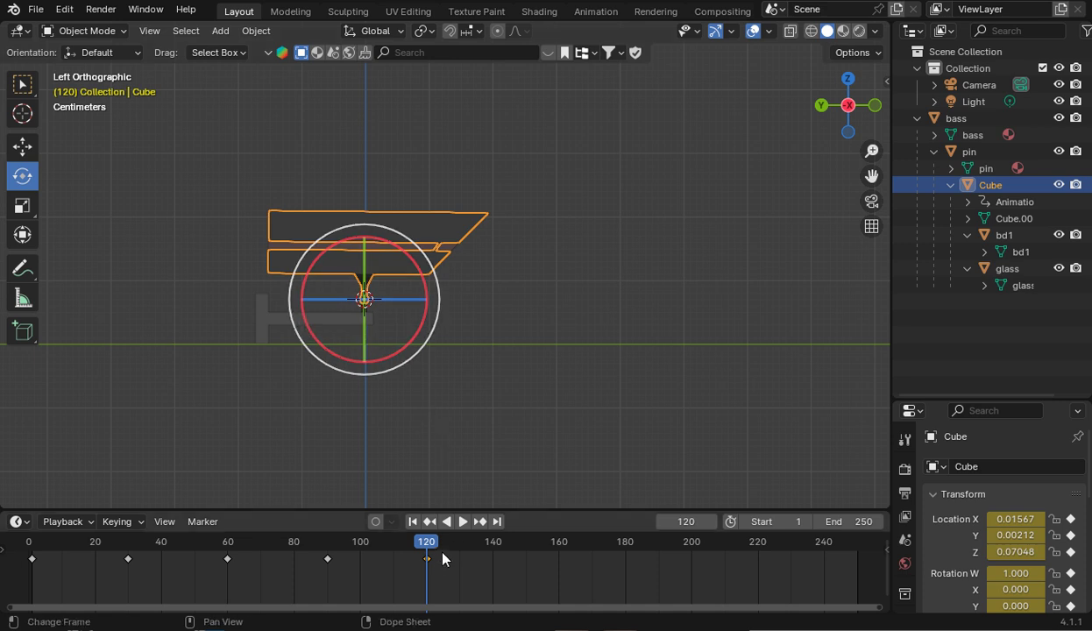
key(space)
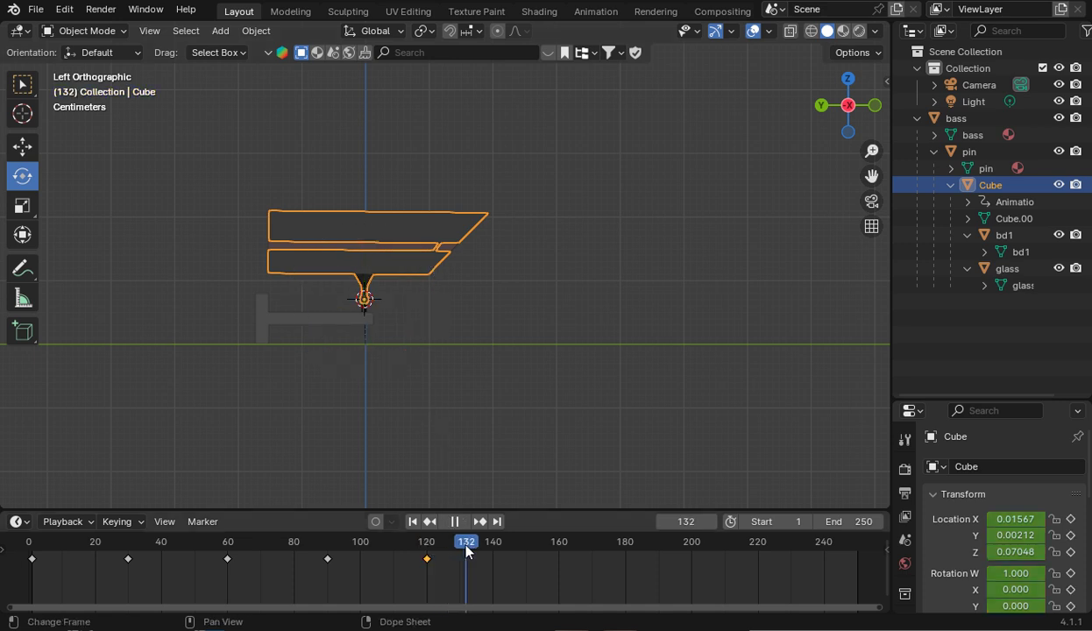
drag(497, 545, 526, 545)
key(space)
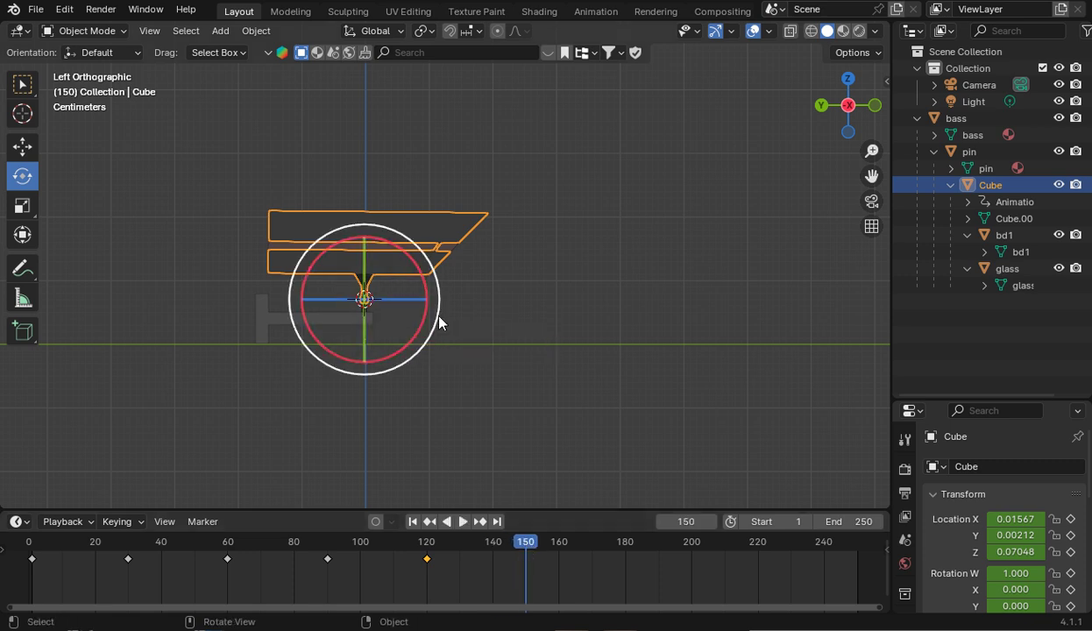
drag(438, 322, 454, 294)
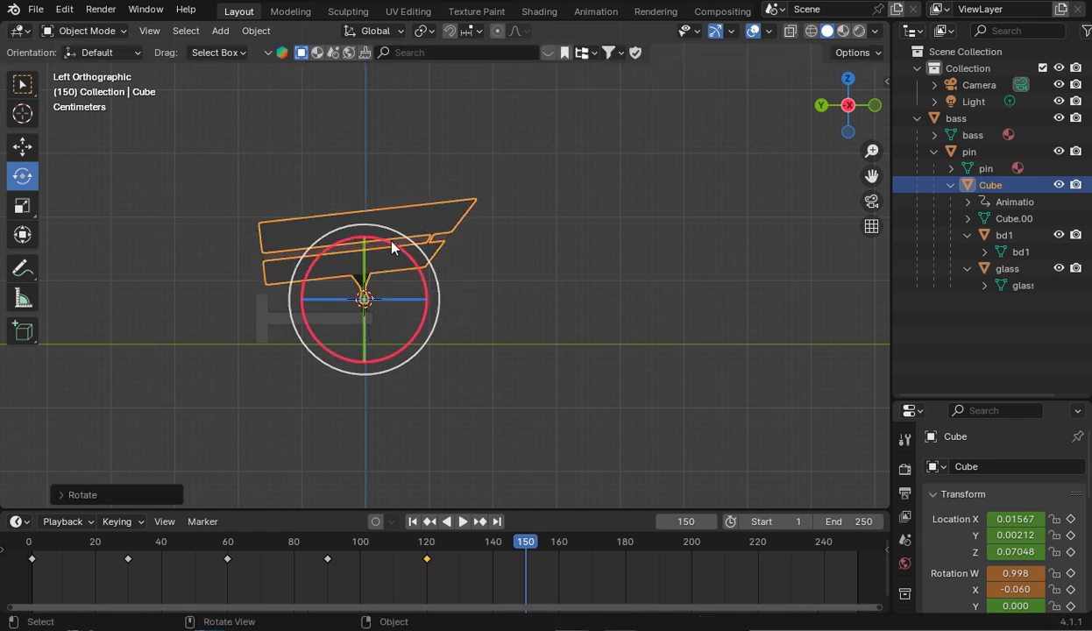
click(64, 9)
click(83, 24)
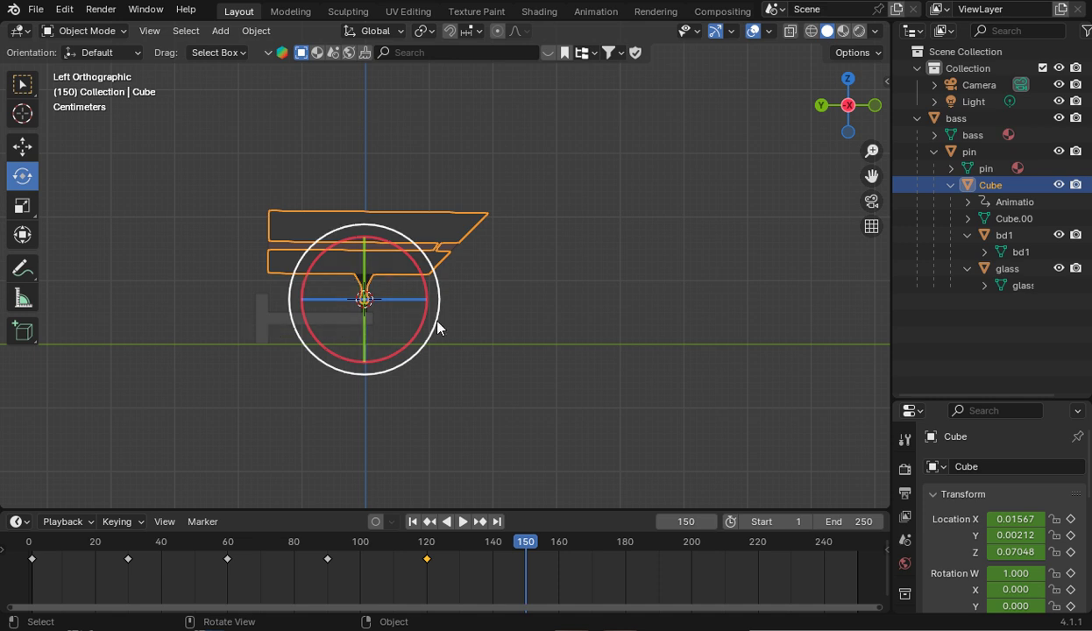
drag(440, 312, 443, 273)
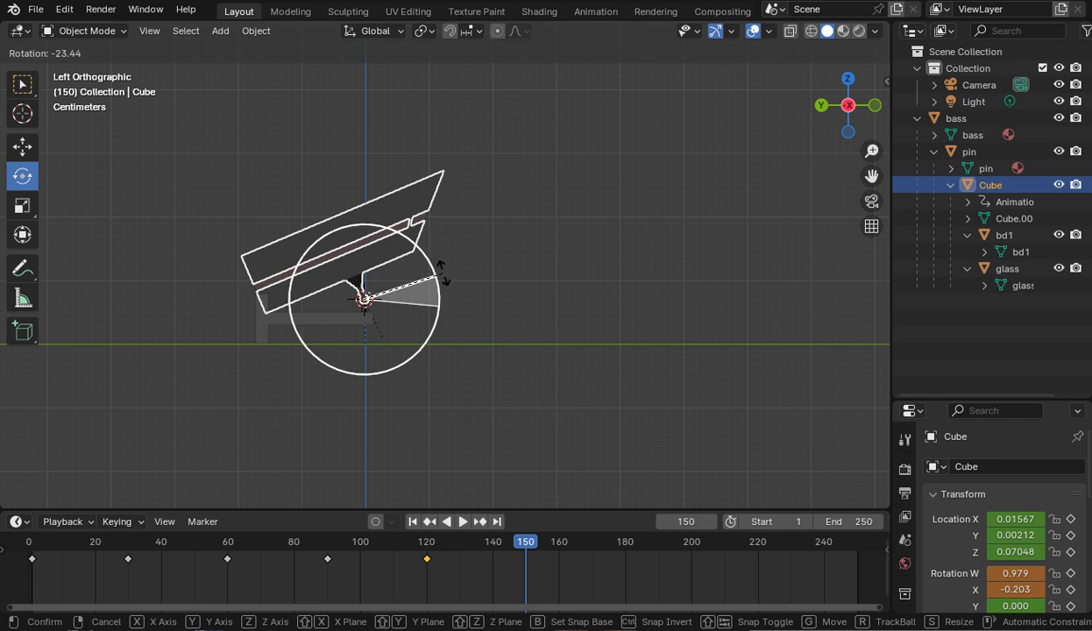
drag(441, 270, 433, 268)
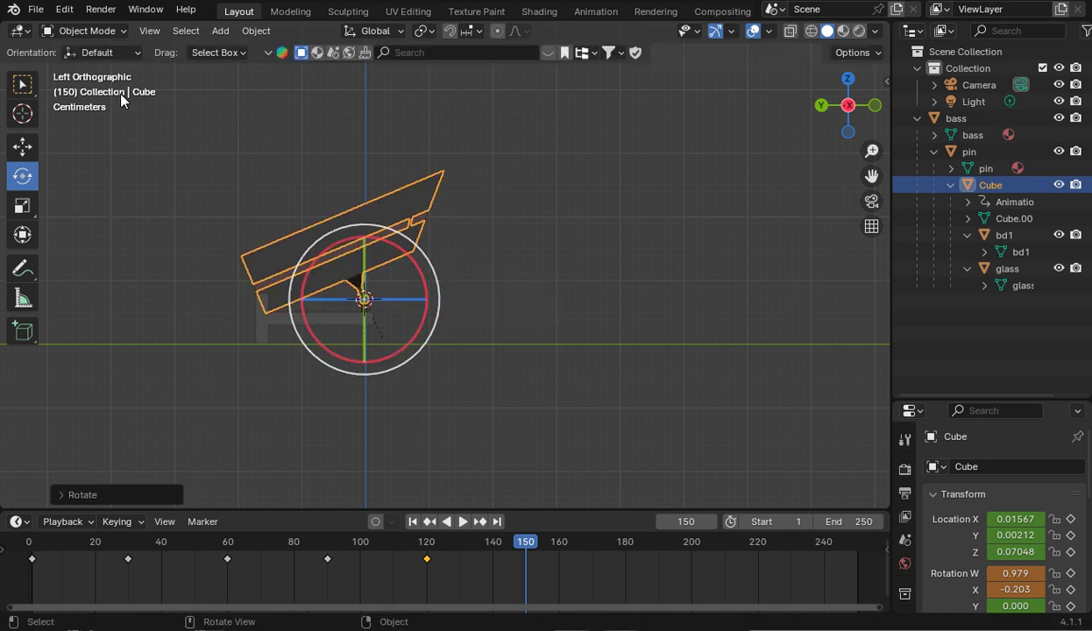
click(75, 15)
click(79, 26)
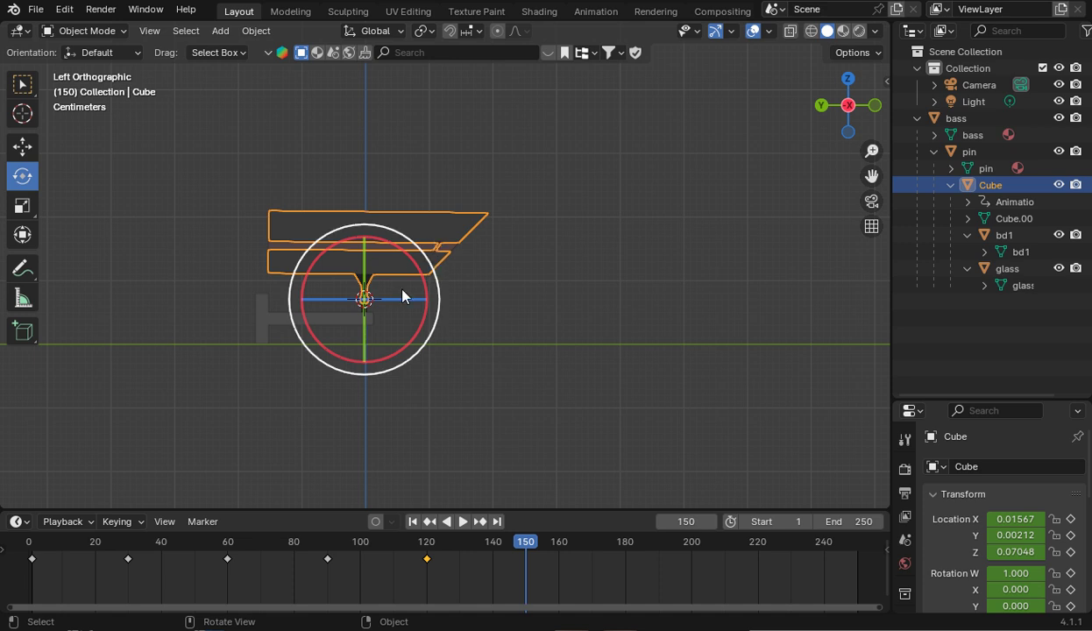
Tilt the camera body's front downward to quaternion W 0.924, X 0.383 and insert a Visual Location & Rotation keyframe at frame 150
drag(427, 280, 431, 324)
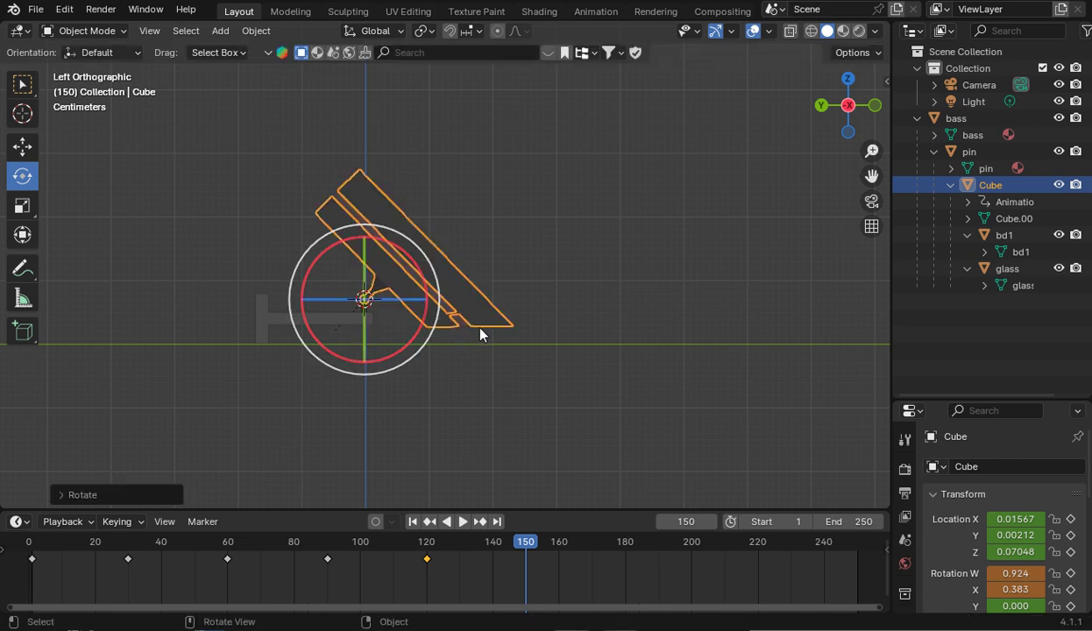
right_click(474, 332)
click(474, 332)
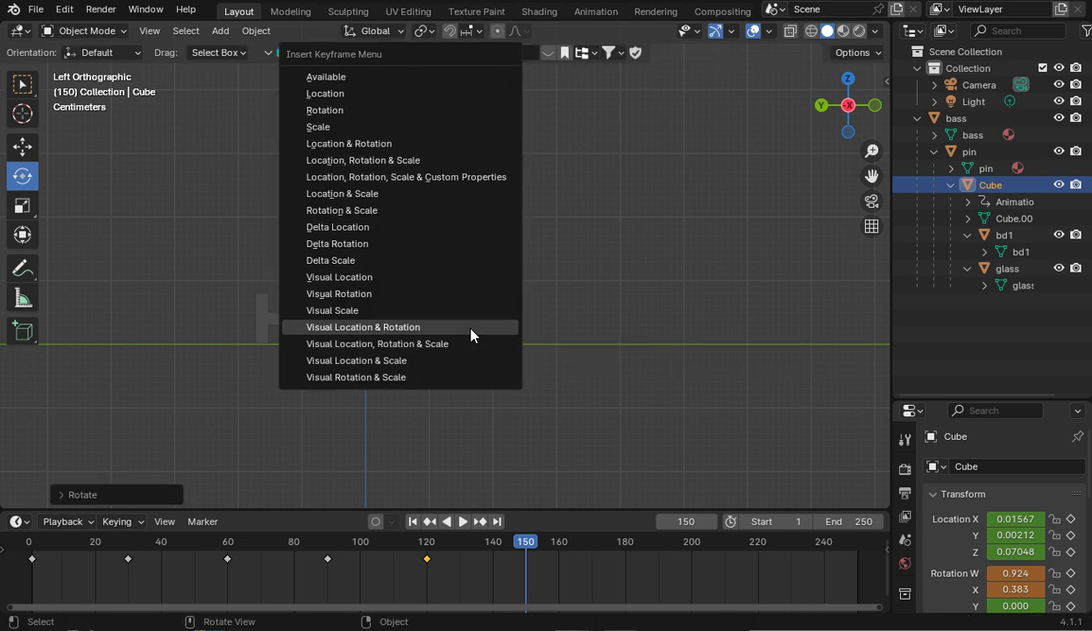
click(473, 334)
Preview the keyframed motion back to frame 0 and examine the camera body from perspective, side and front angles
key(shift+ctrl+space)
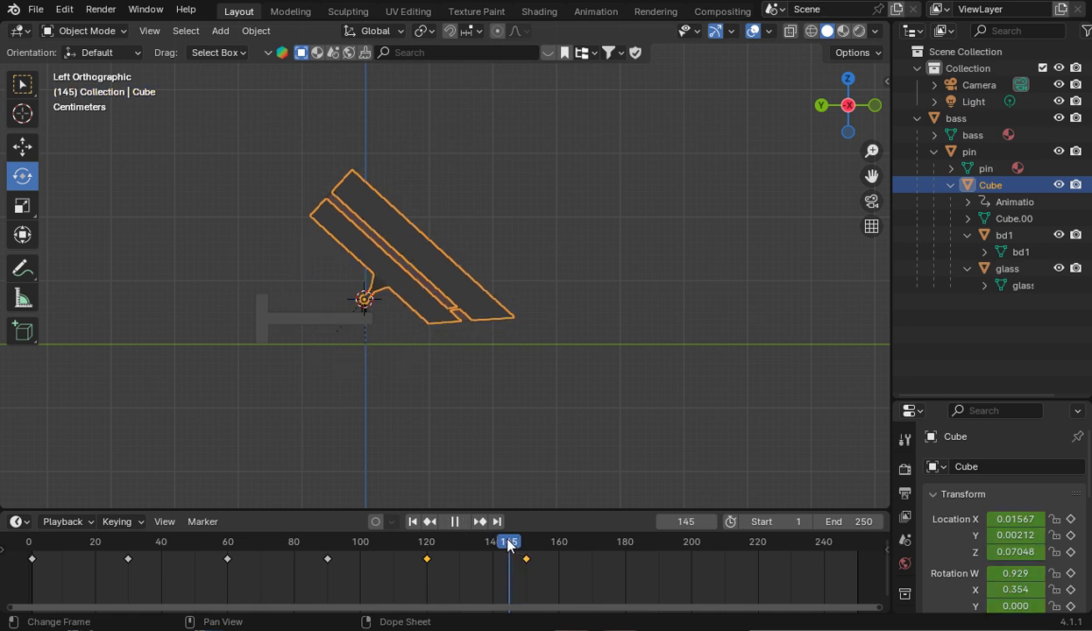
drag(449, 545, 24, 562)
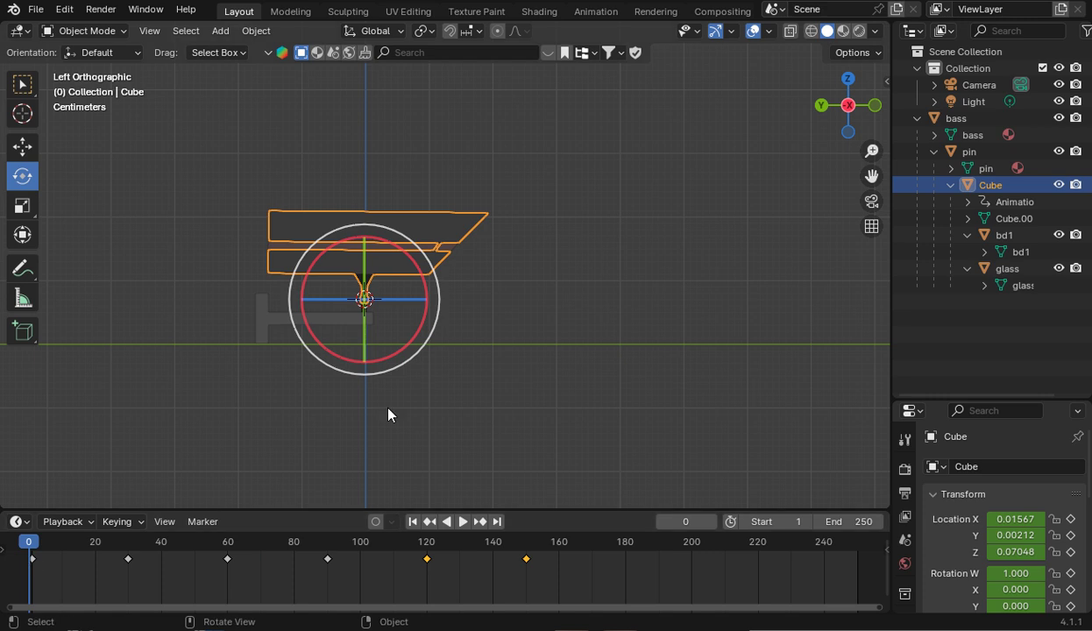
drag(843, 103, 852, 125)
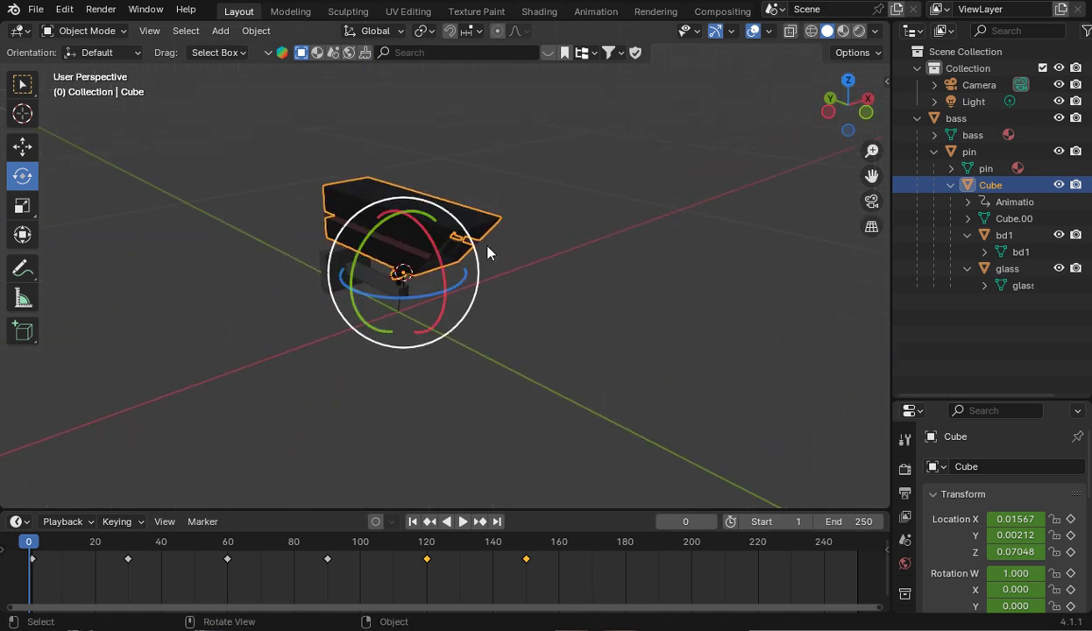
click(570, 270)
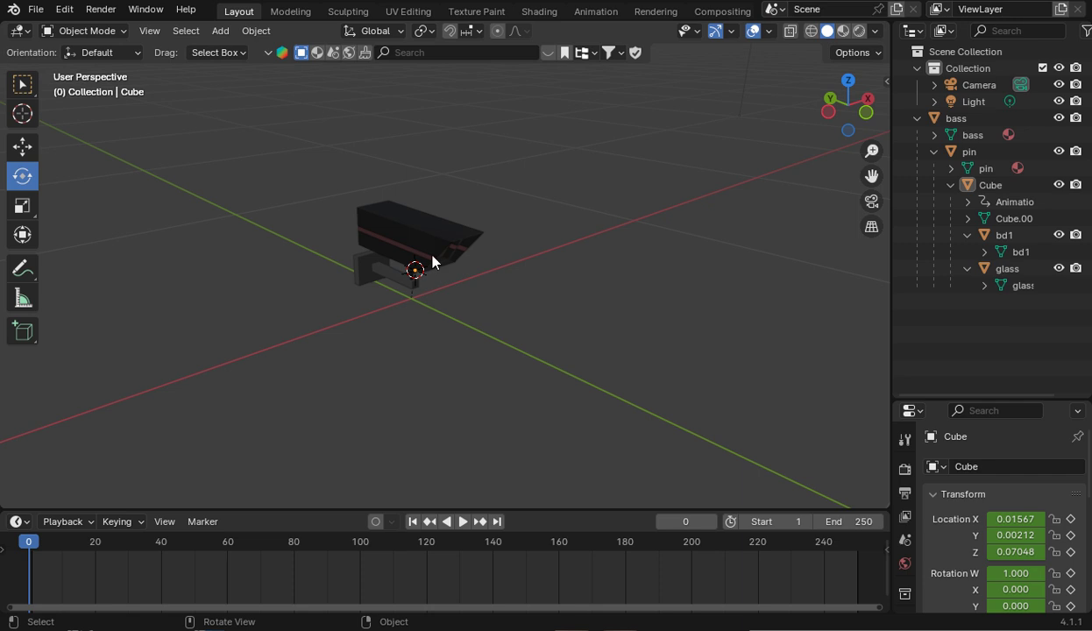
click(403, 272)
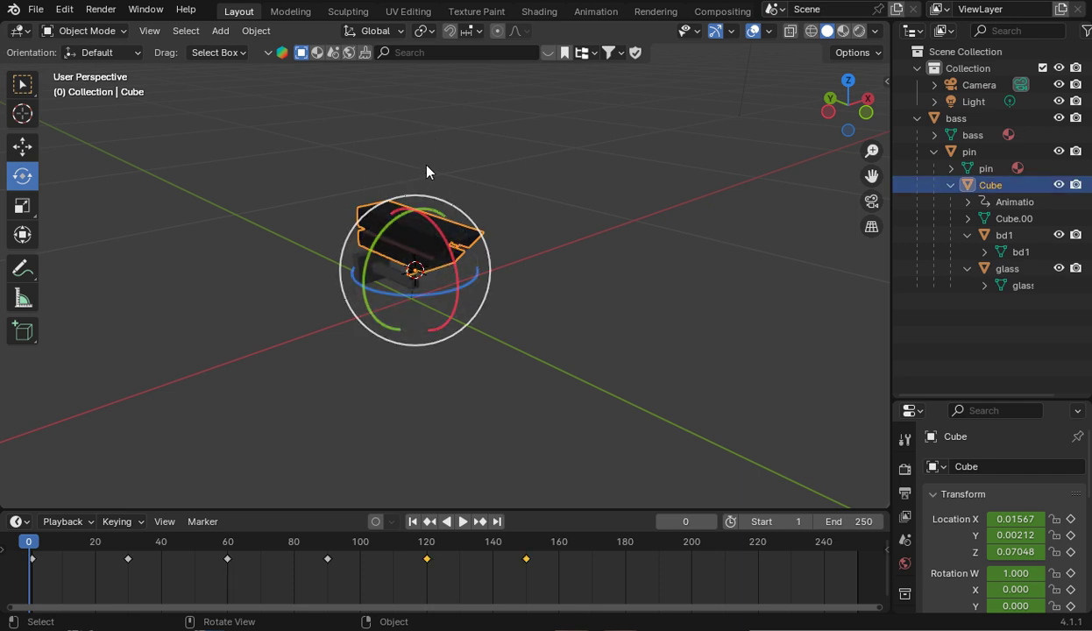
drag(836, 123, 789, 128)
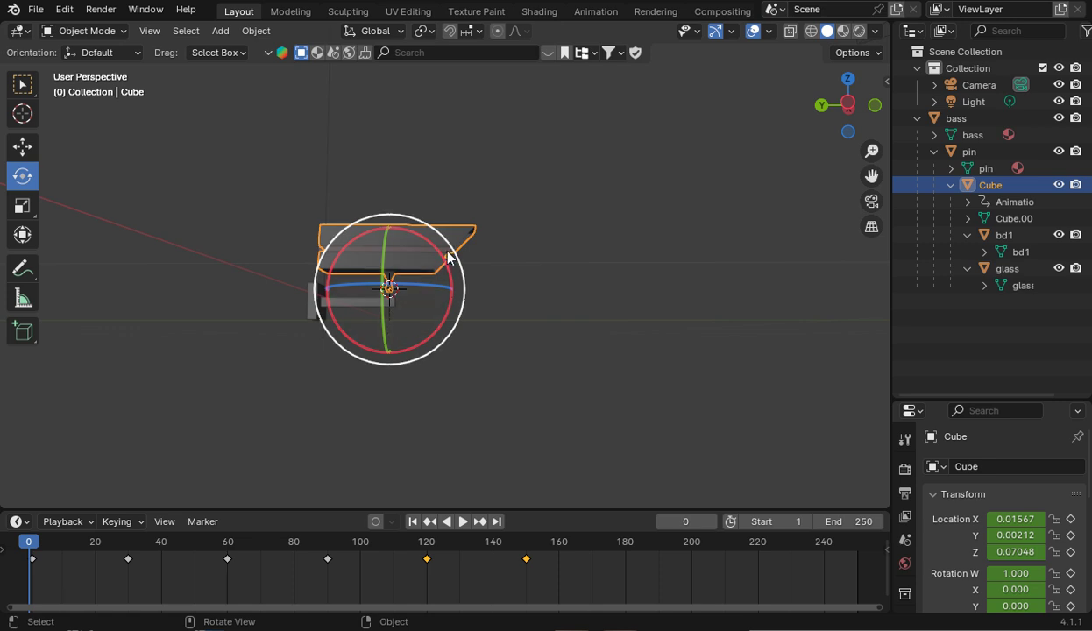
click(852, 110)
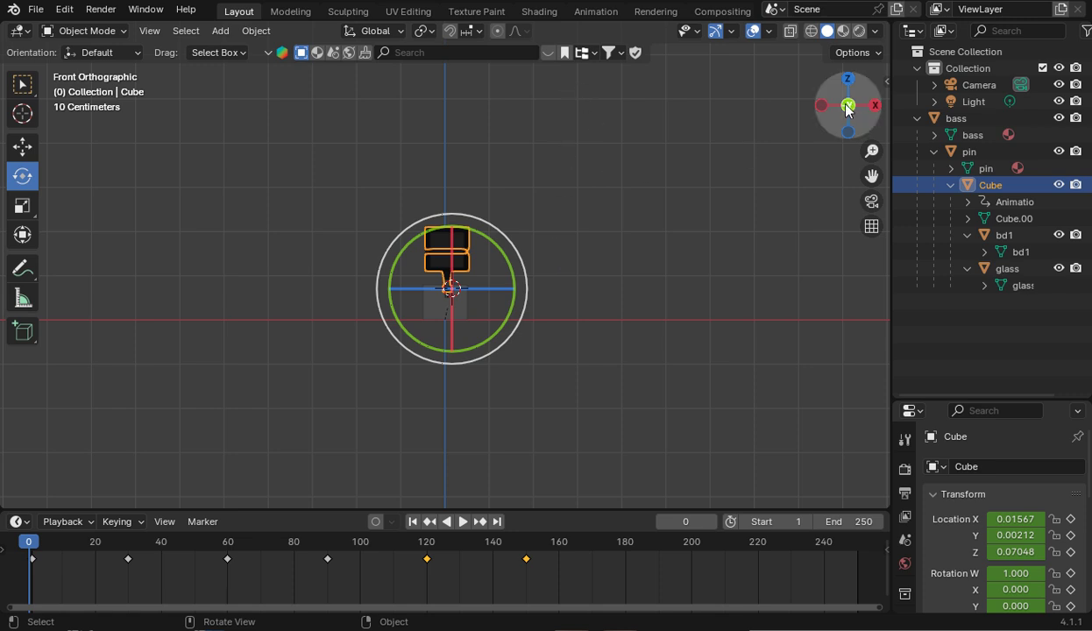
drag(847, 106, 824, 109)
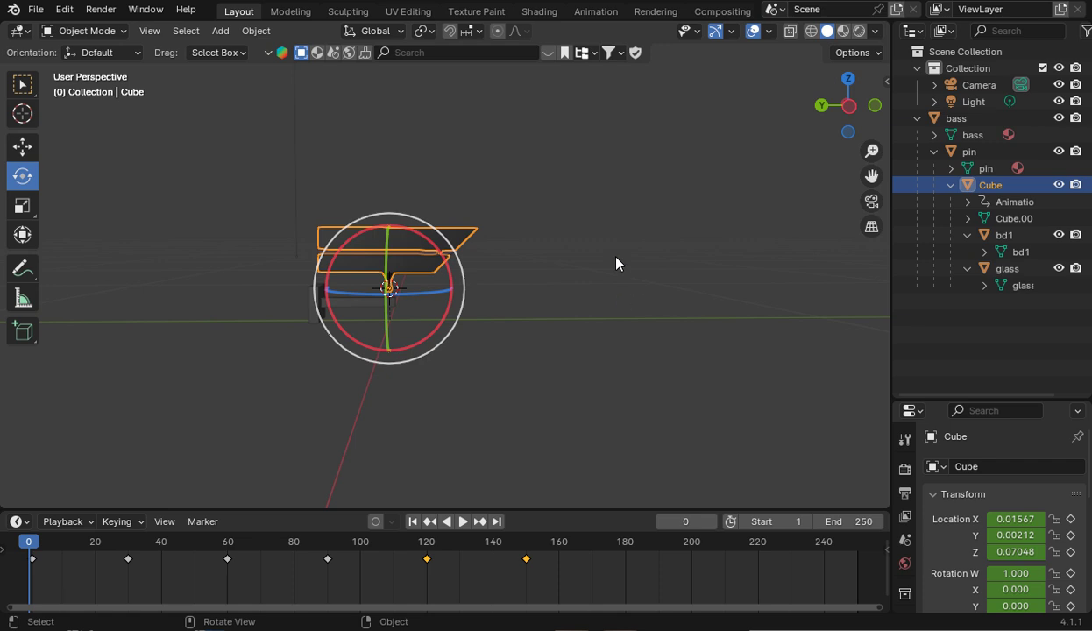
drag(847, 105, 788, 162)
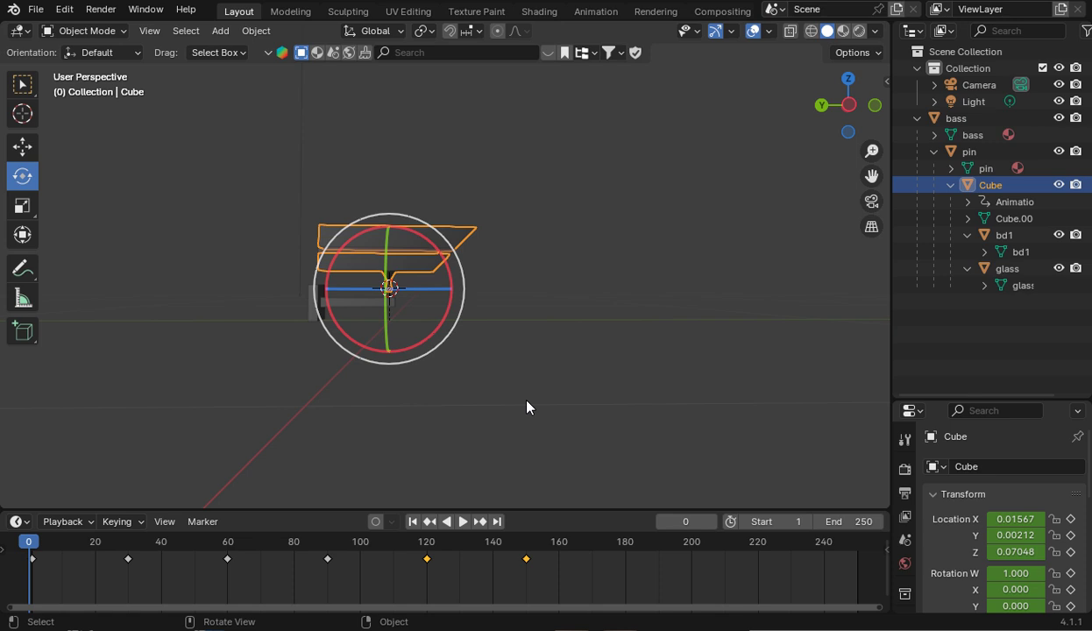
Examine the camera body and its mount at frame 0 from several perspective angles and up close
drag(843, 109, 710, 182)
drag(842, 110, 170, 421)
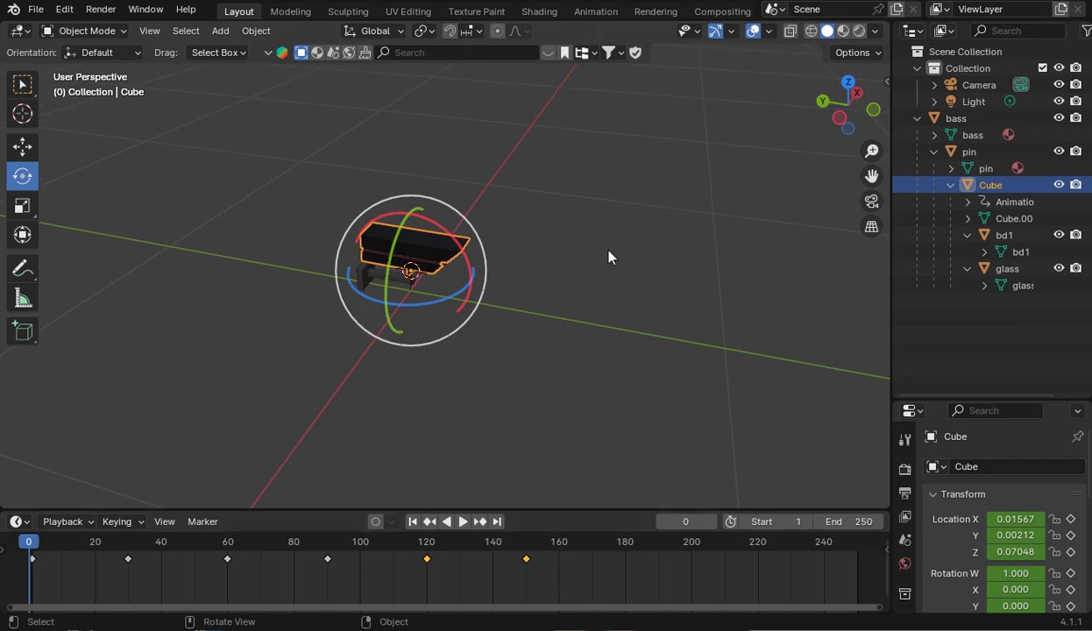
click(495, 312)
drag(843, 110, 661, 214)
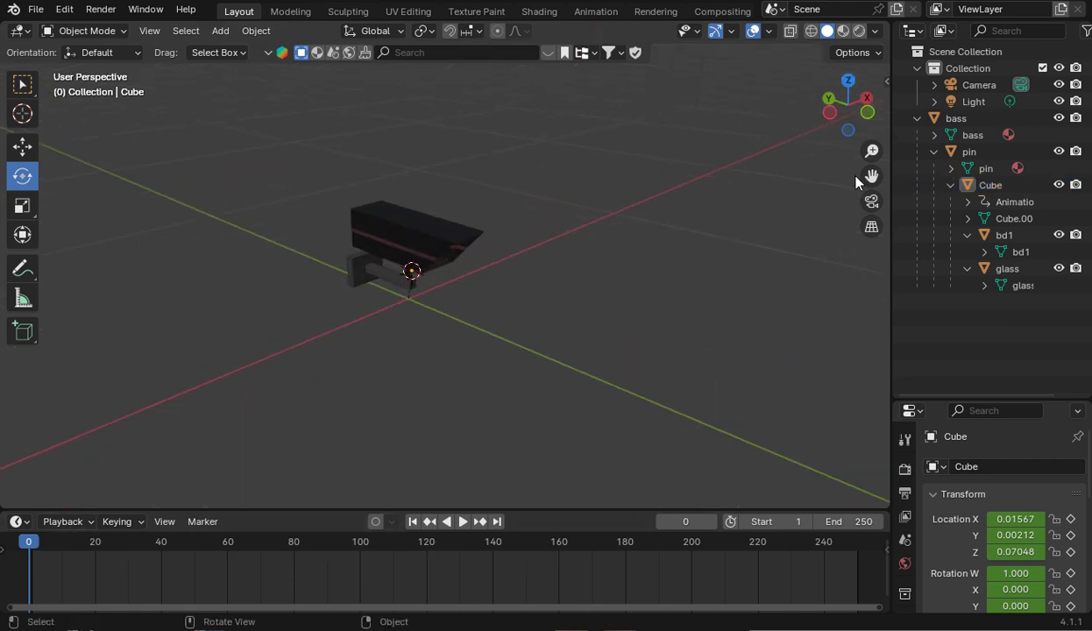
drag(868, 177, 445, 375)
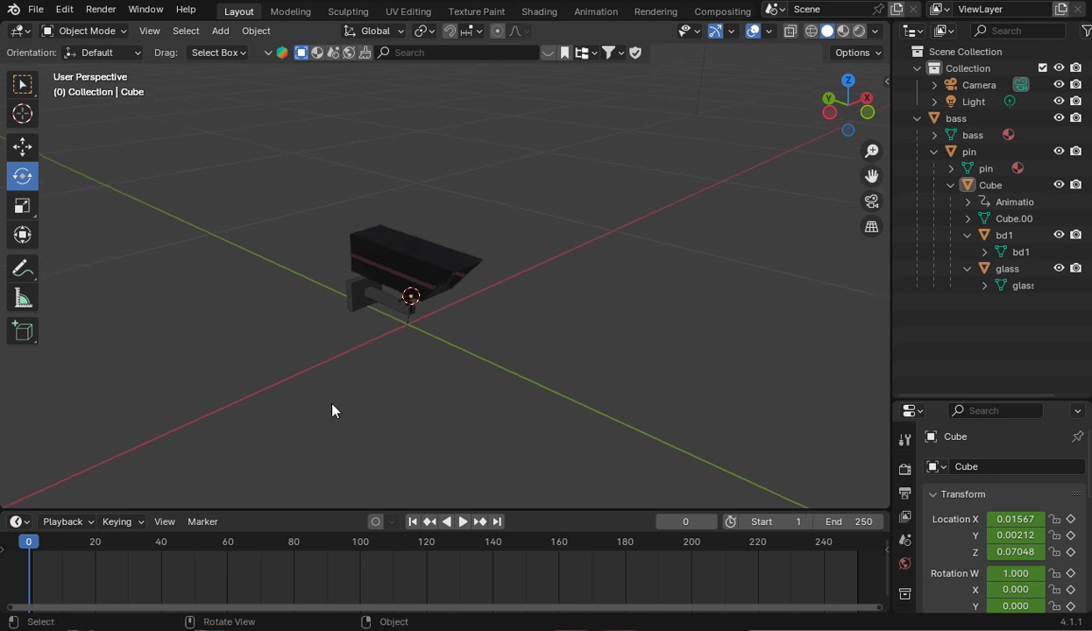
drag(28, 543, 29, 517)
drag(839, 112, 890, 53)
scroll(473, 273, up, 2)
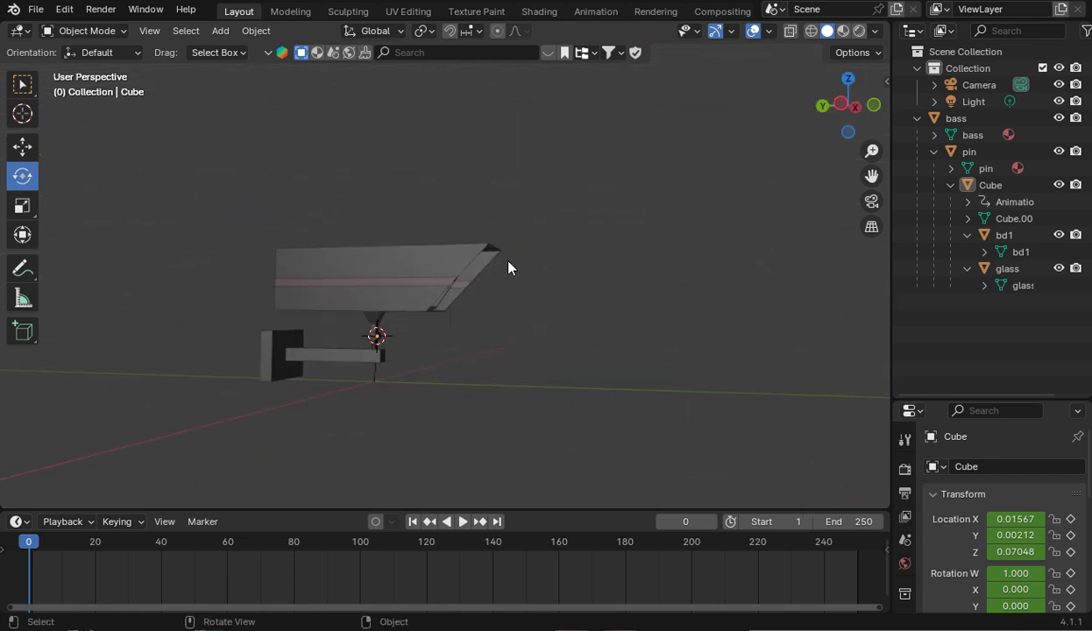
Show the right orthographic view and open the bass mount's mesh in Edit Mode
click(873, 105)
click(874, 105)
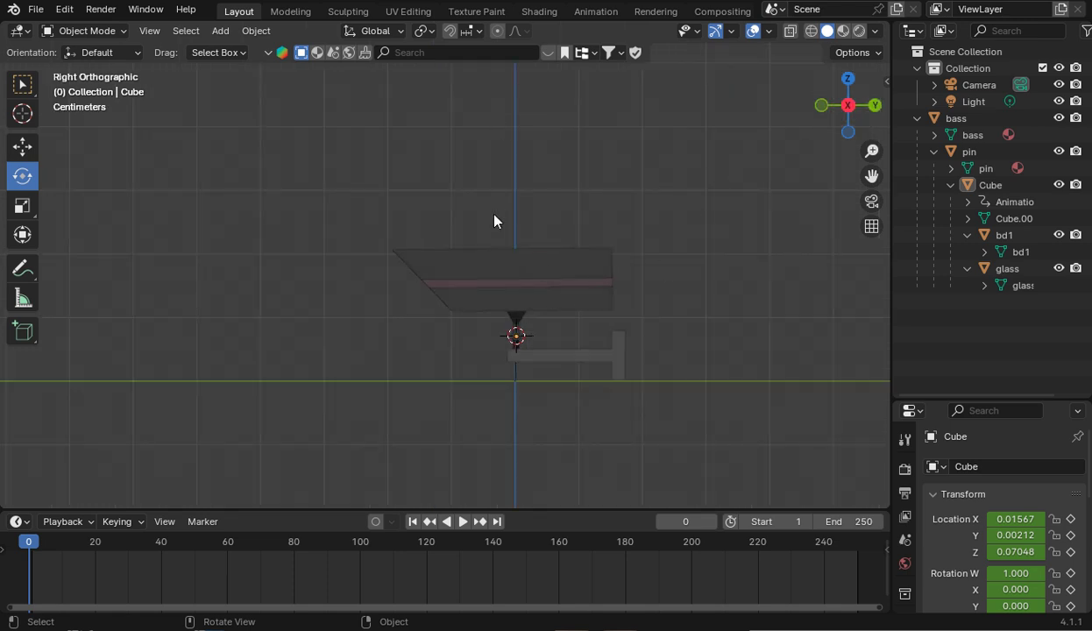
click(615, 352)
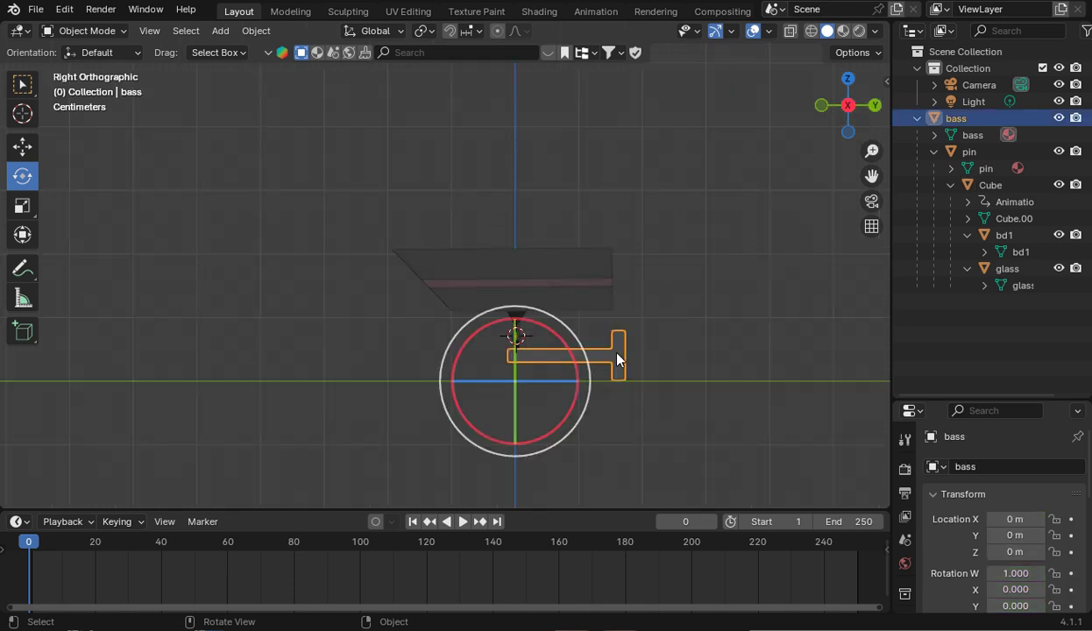
click(81, 31)
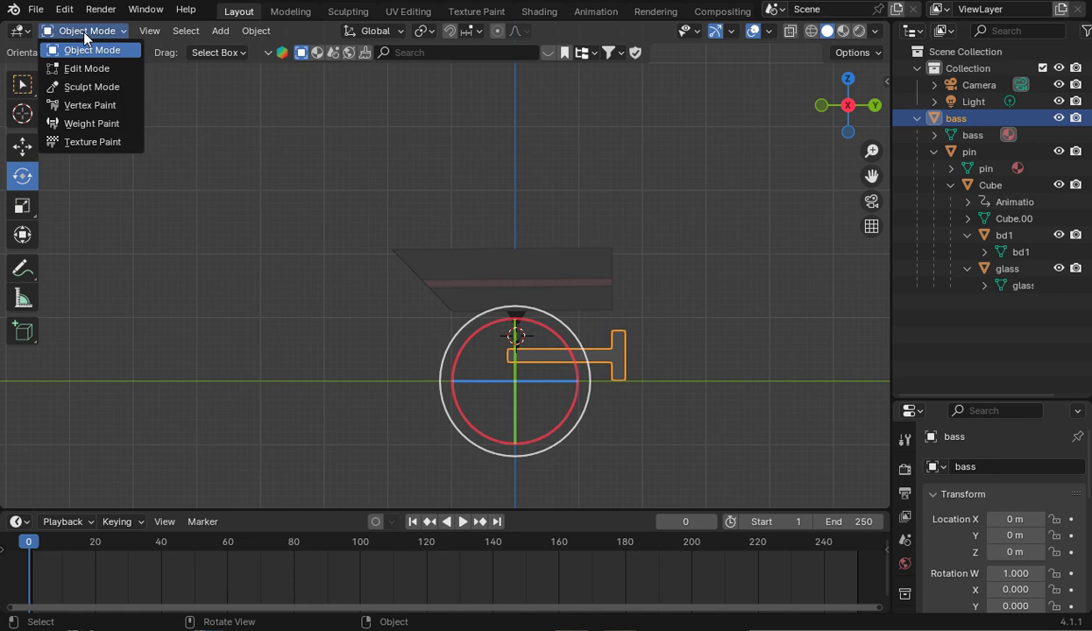
click(73, 64)
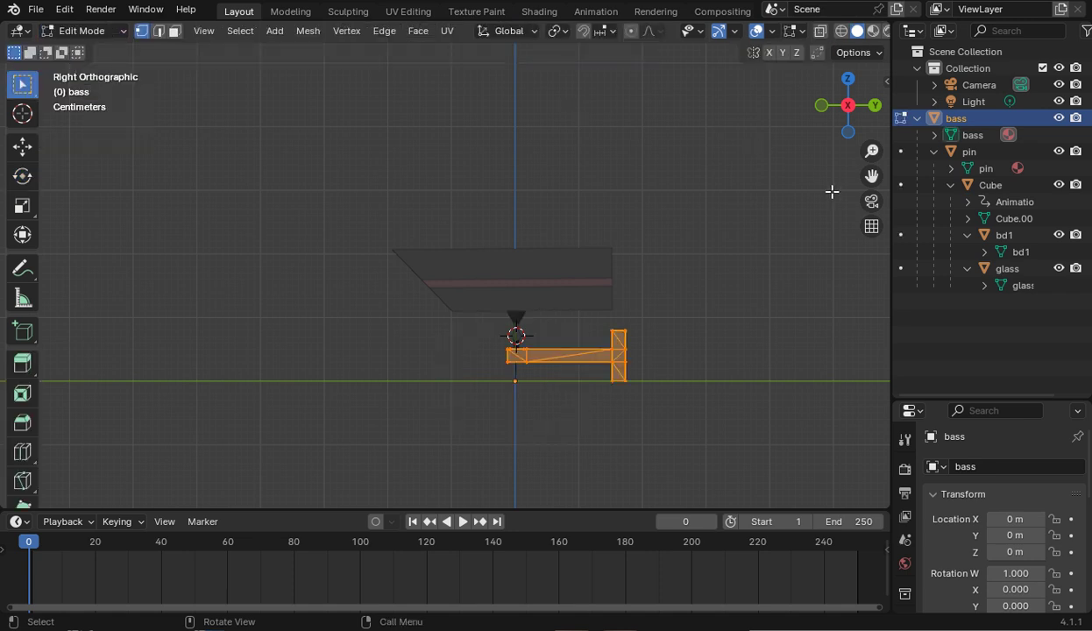
drag(871, 175, 739, 107)
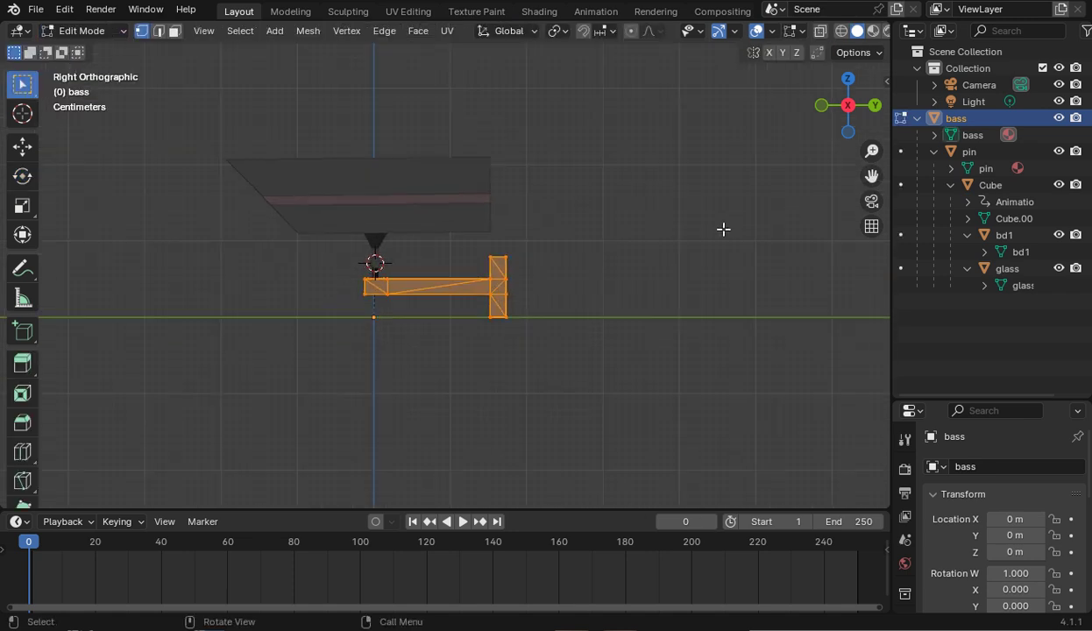
scroll(723, 229, up, 5)
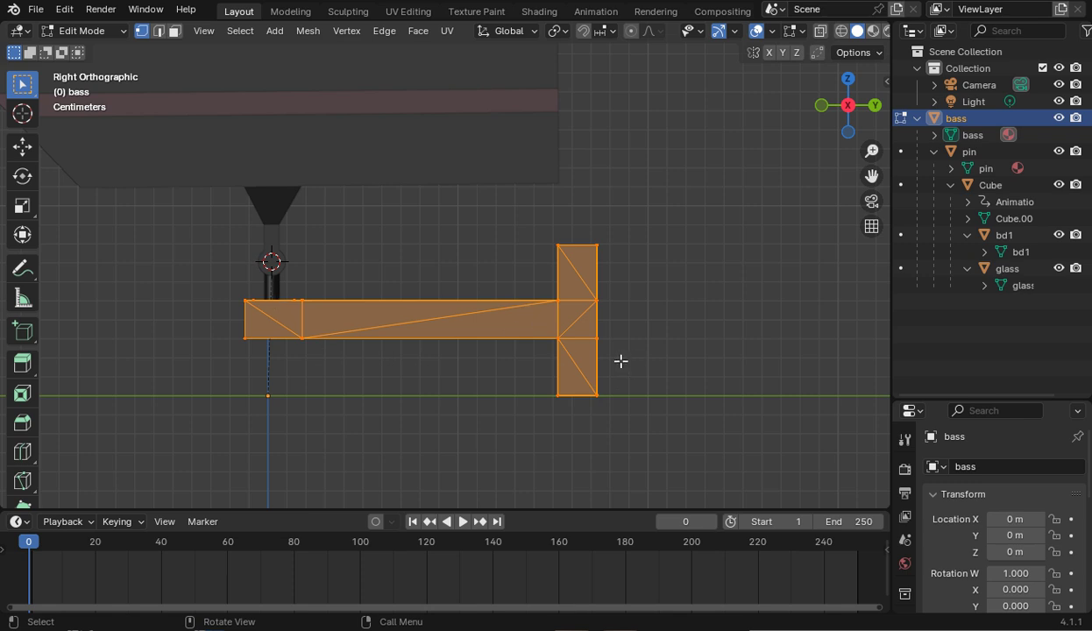
Try to move the mount's wall plate outward along Y, and undo the move
click(646, 401)
drag(682, 422, 504, 224)
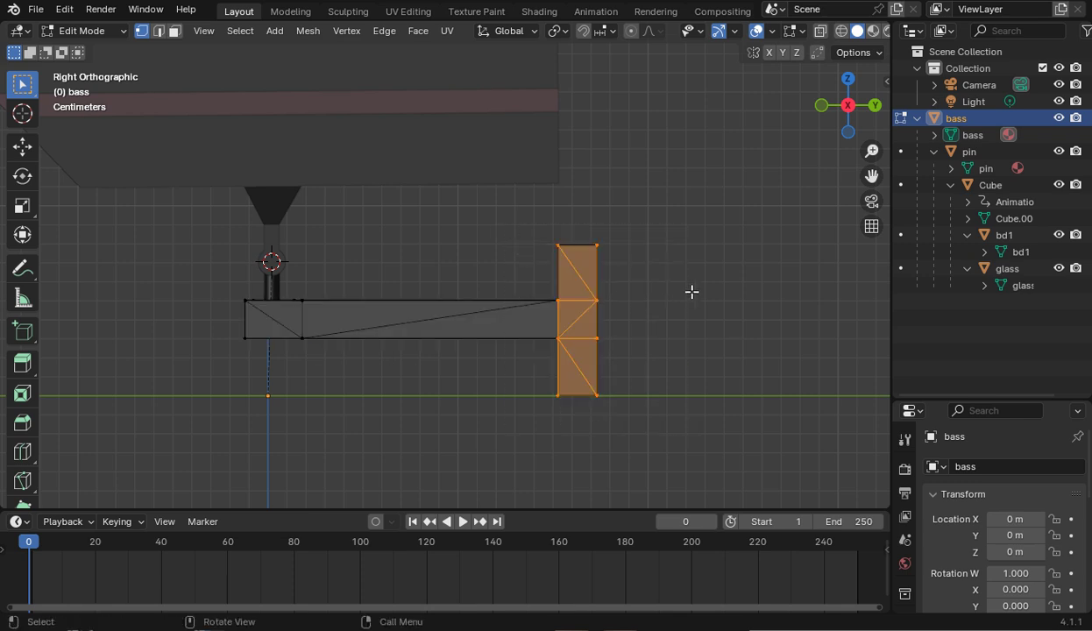
click(23, 146)
drag(622, 320, 699, 324)
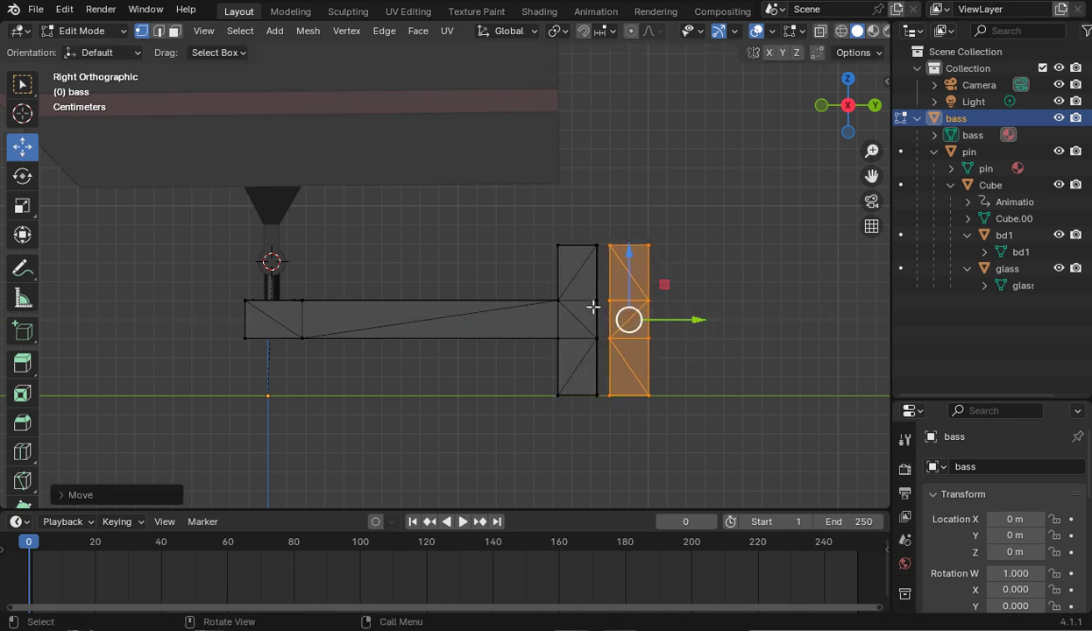
click(64, 10)
click(68, 36)
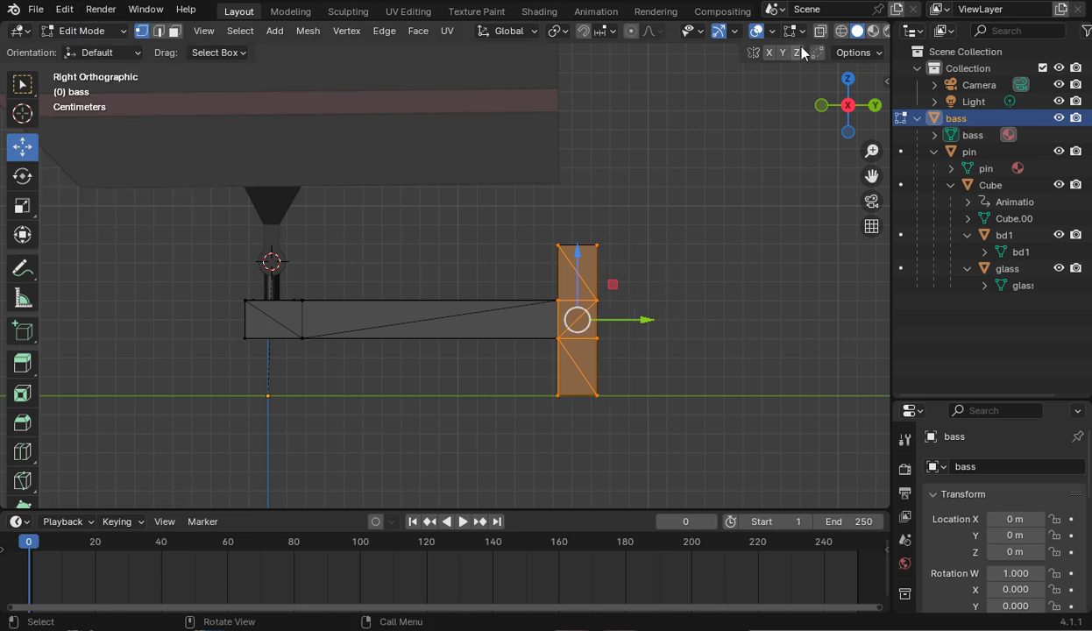
Turn on see-through wireframe display, select the entire wall plate and move it outward along Y to lengthen the mount's arm
click(821, 32)
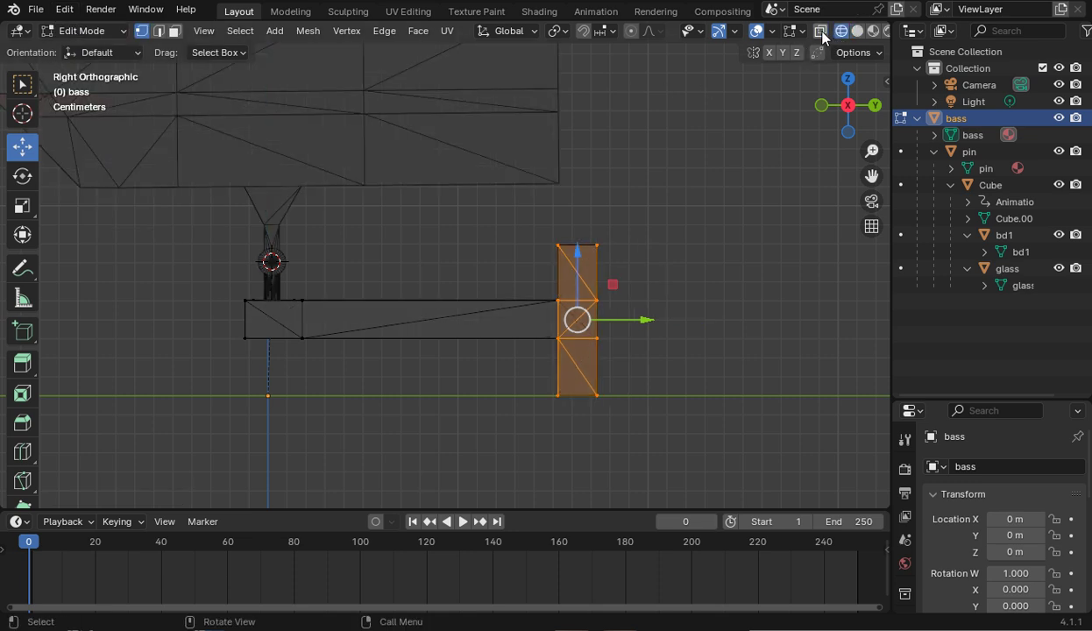
click(675, 380)
drag(675, 441, 555, 270)
drag(640, 319, 693, 320)
scroll(691, 320, down, 4)
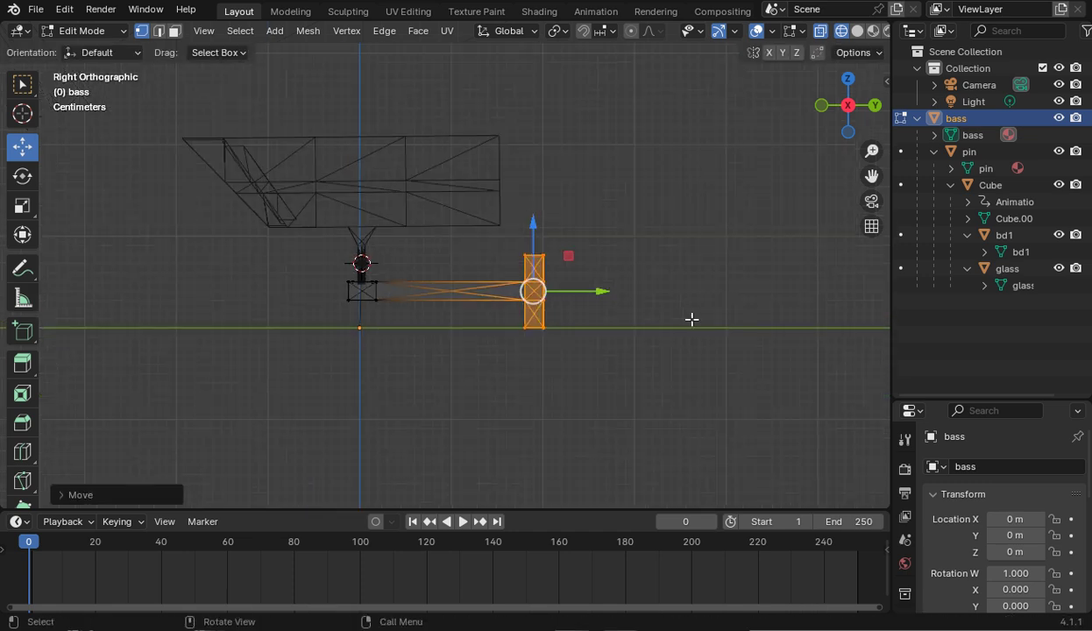
Examine the mount's arm and wall plate relative to the camera body in perspective, right and left orthographic views
drag(824, 116, 769, 116)
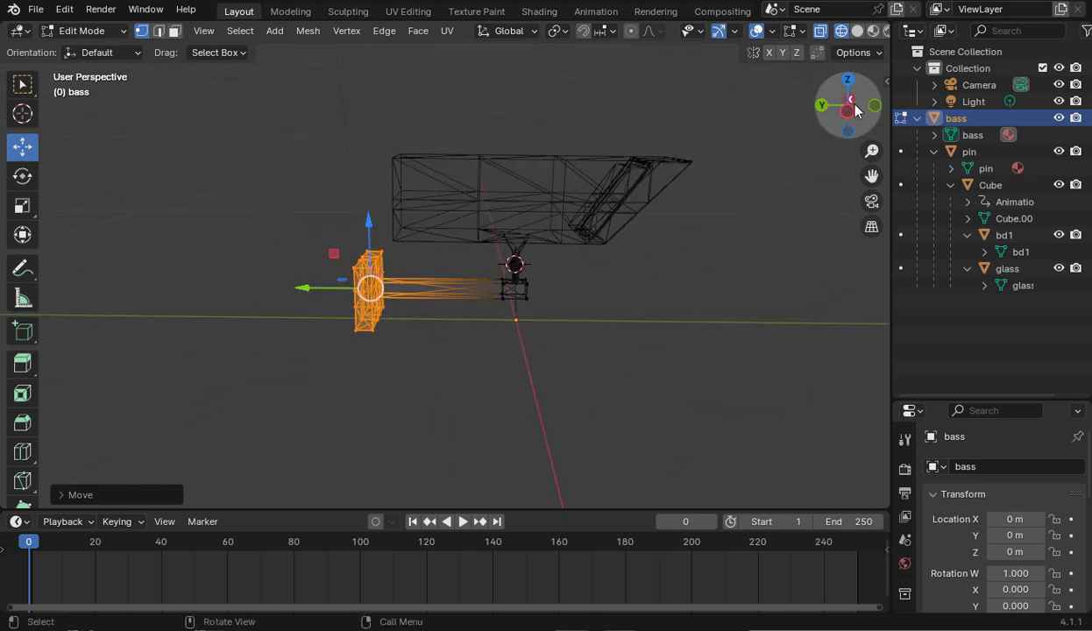
drag(856, 107, 856, 92)
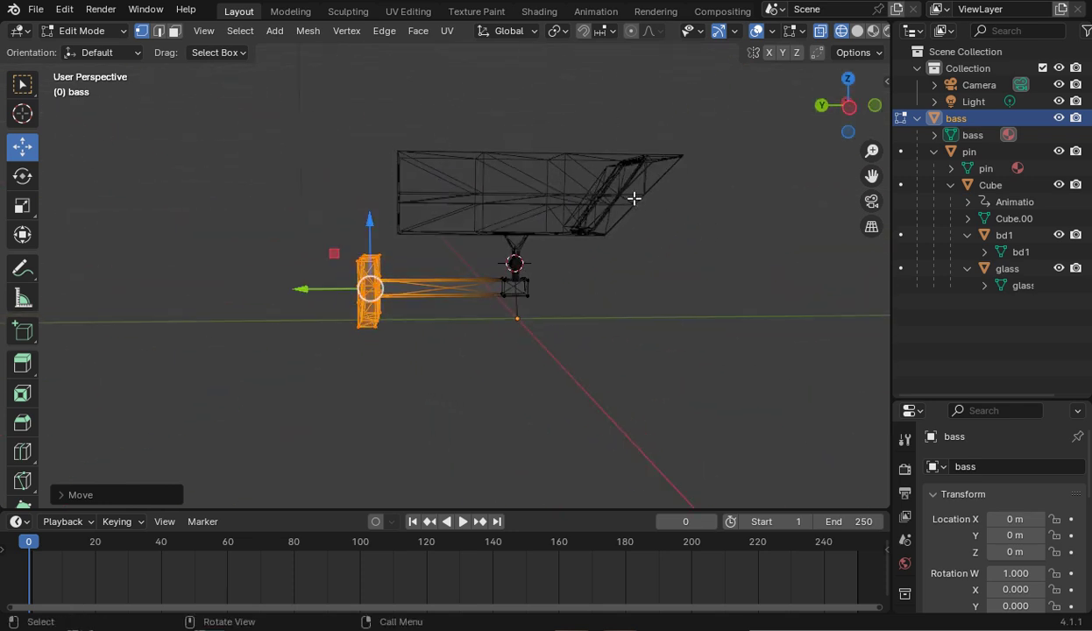
click(877, 108)
click(877, 108)
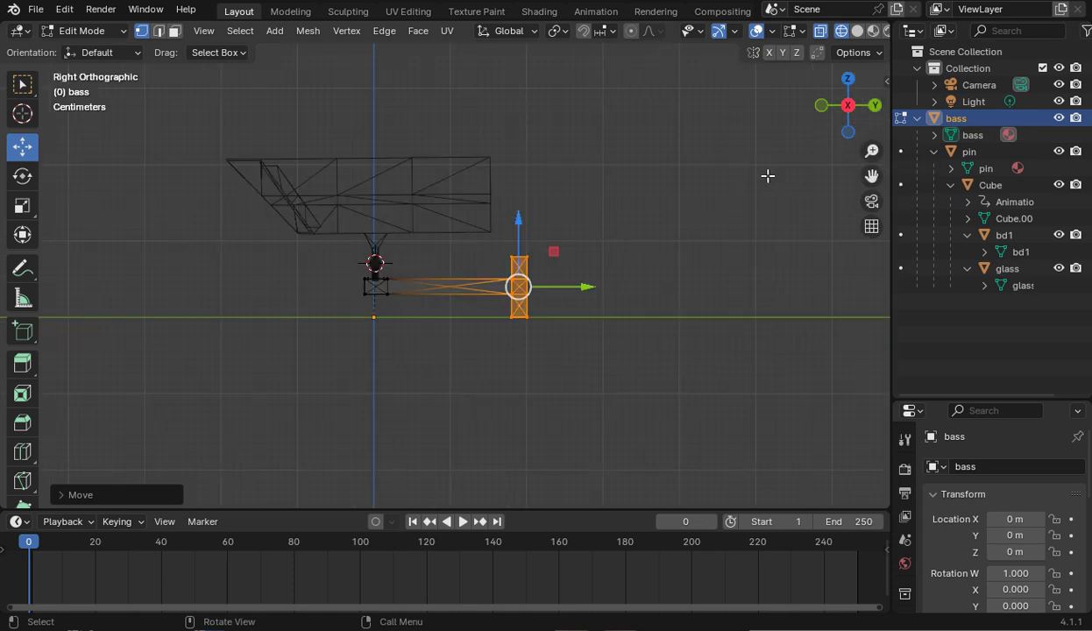
drag(871, 175, 856, 179)
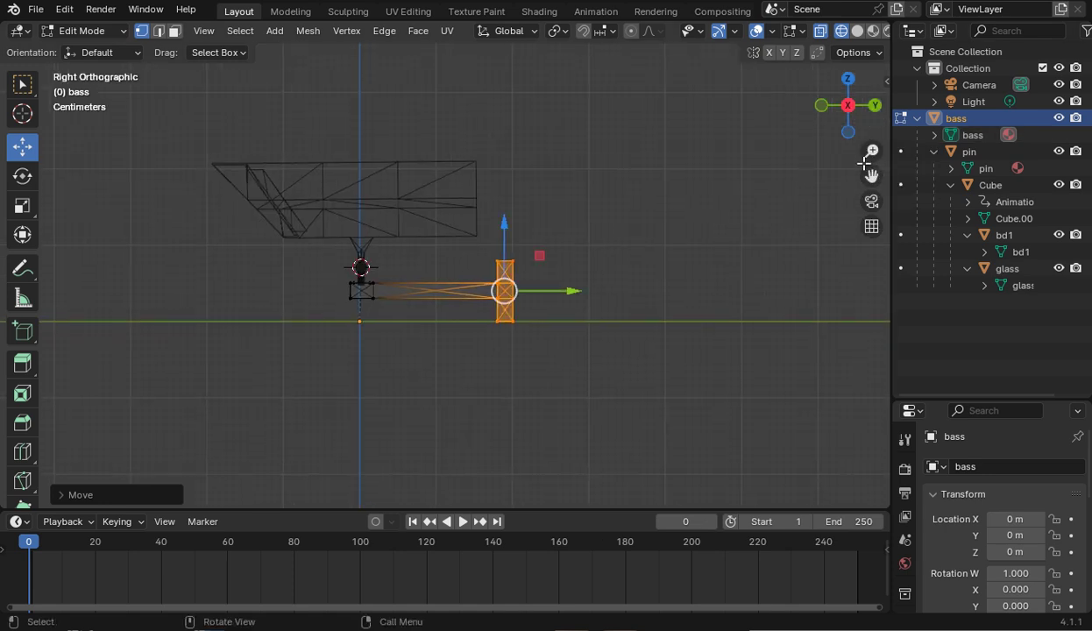
drag(850, 124, 856, 129)
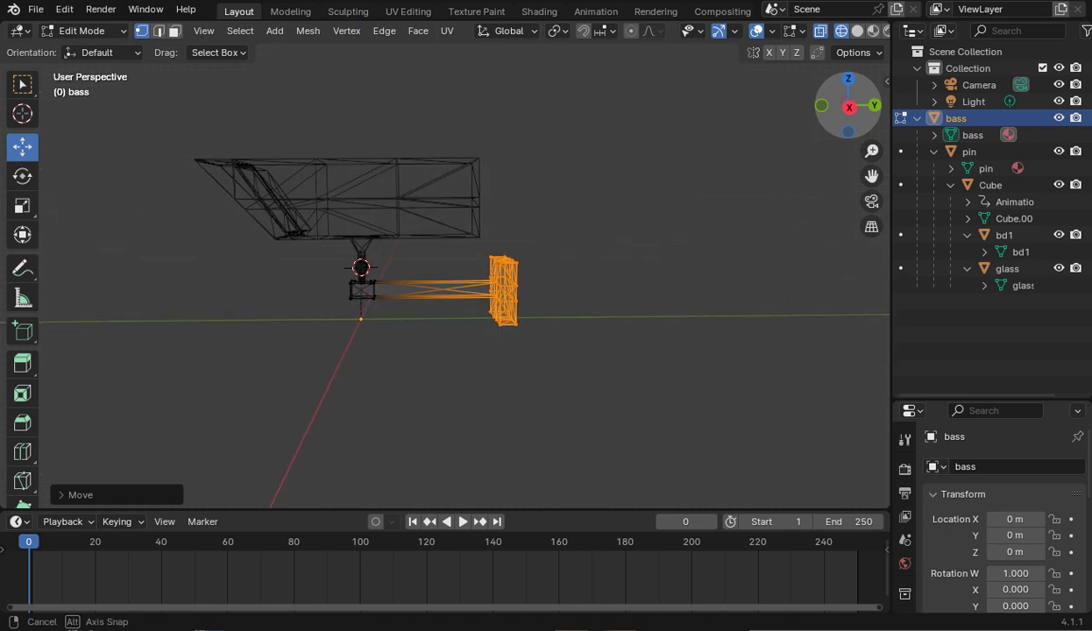
click(873, 106)
click(876, 107)
scroll(740, 155, down, 1)
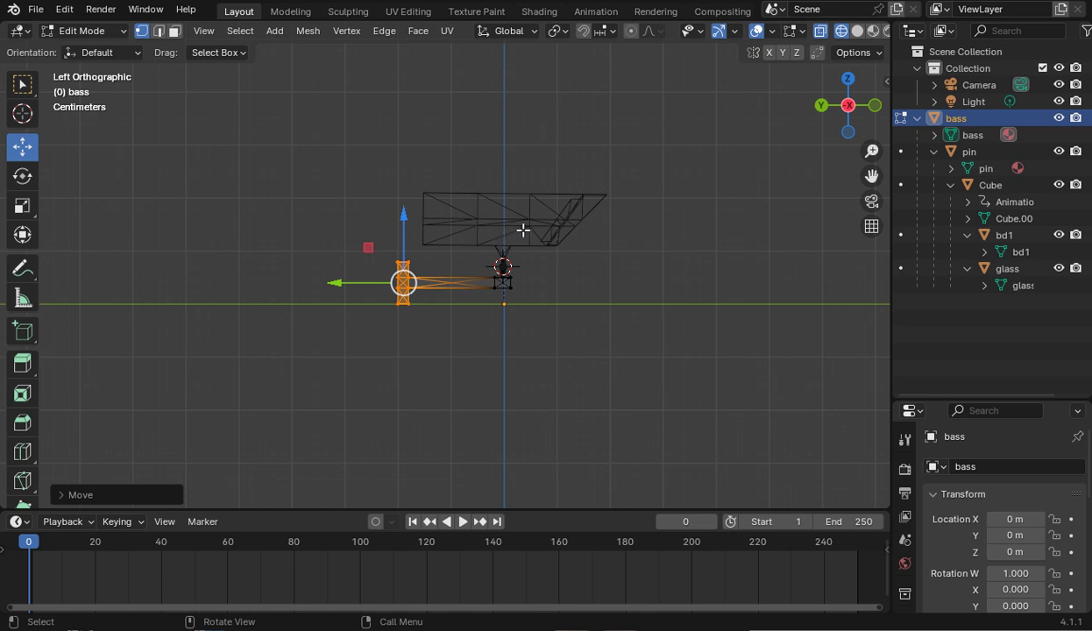
scroll(463, 303, up, 8)
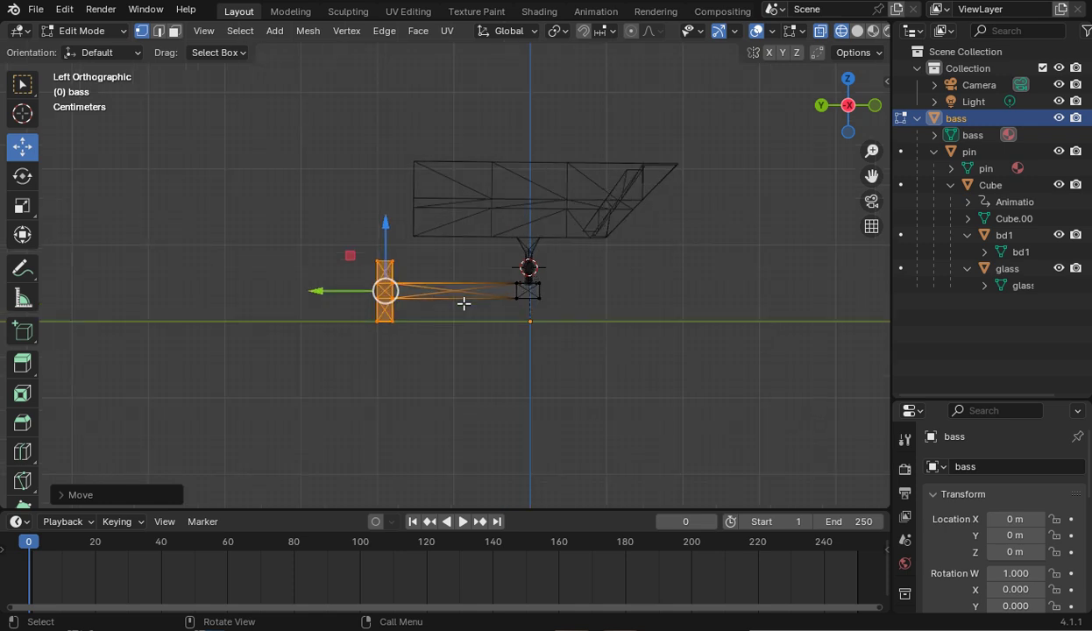
scroll(463, 303, up, 1)
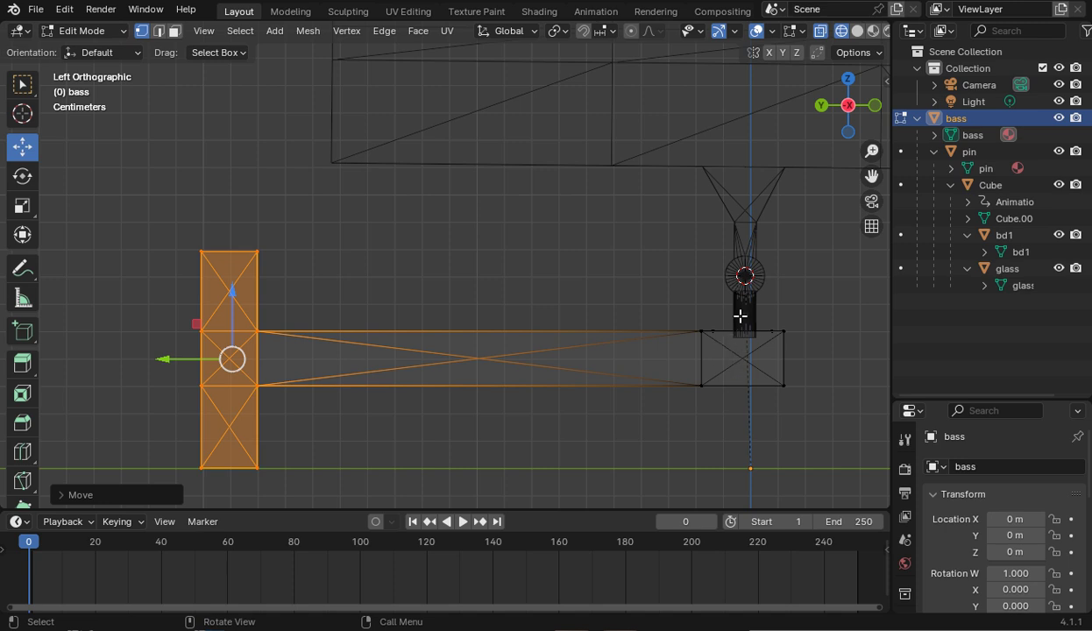
scroll(720, 173, down, 7)
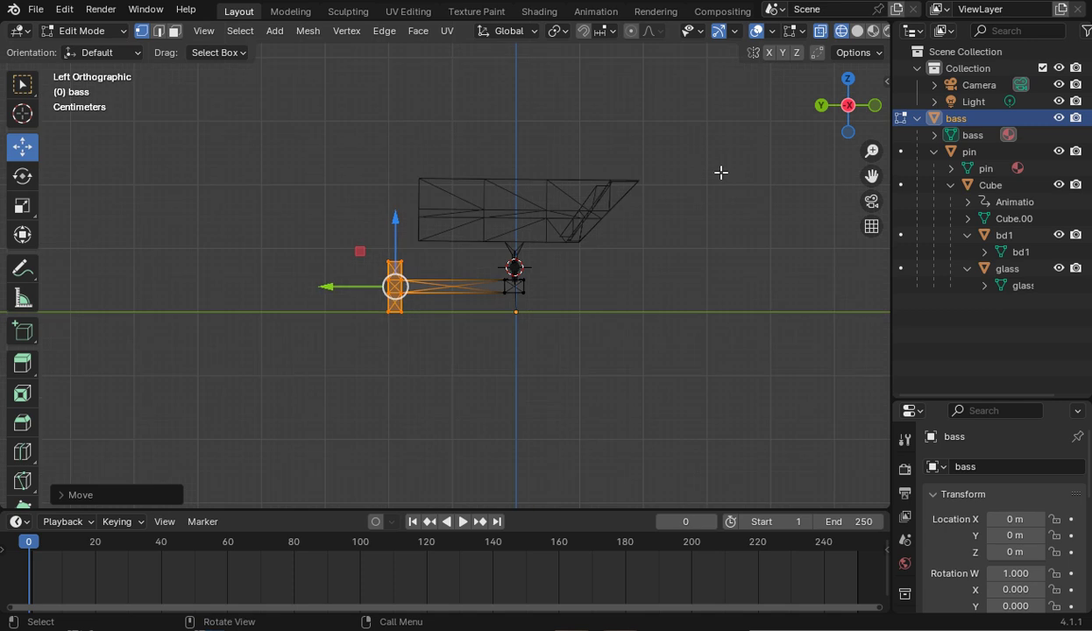
Deselect the mount's vertices, restore solid shading and return to Object Mode in the right orthographic view
click(679, 239)
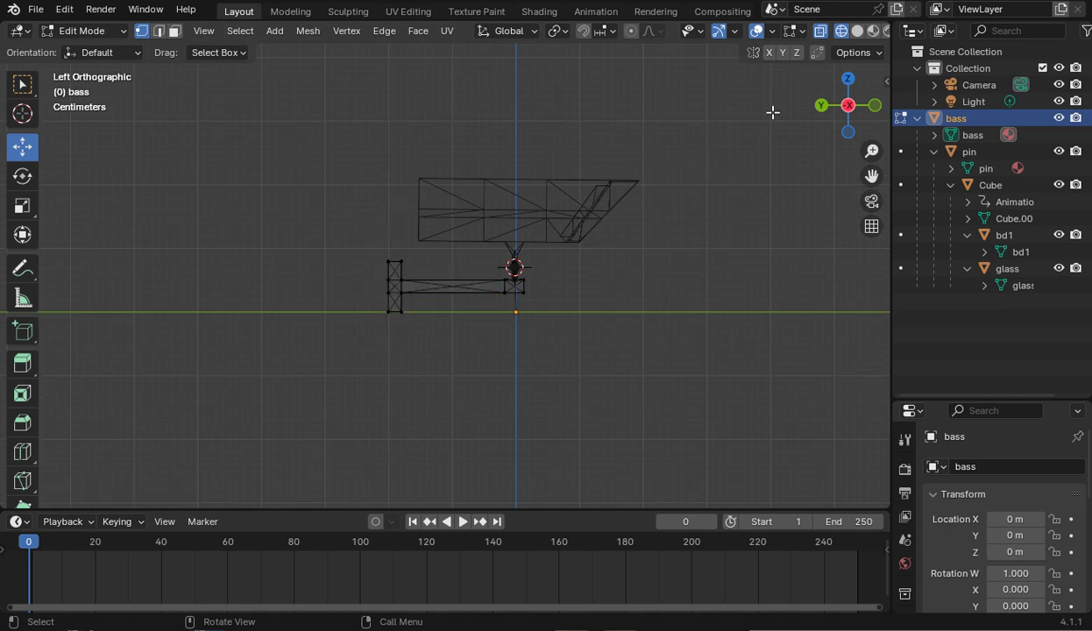
click(856, 33)
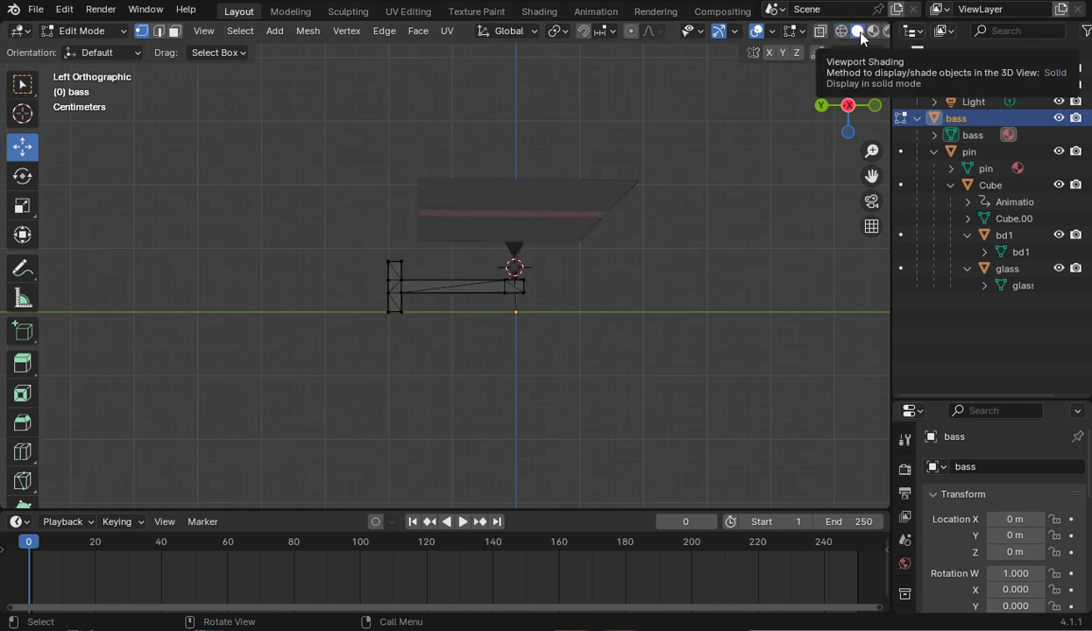
click(830, 109)
drag(847, 102, 490, 216)
click(873, 106)
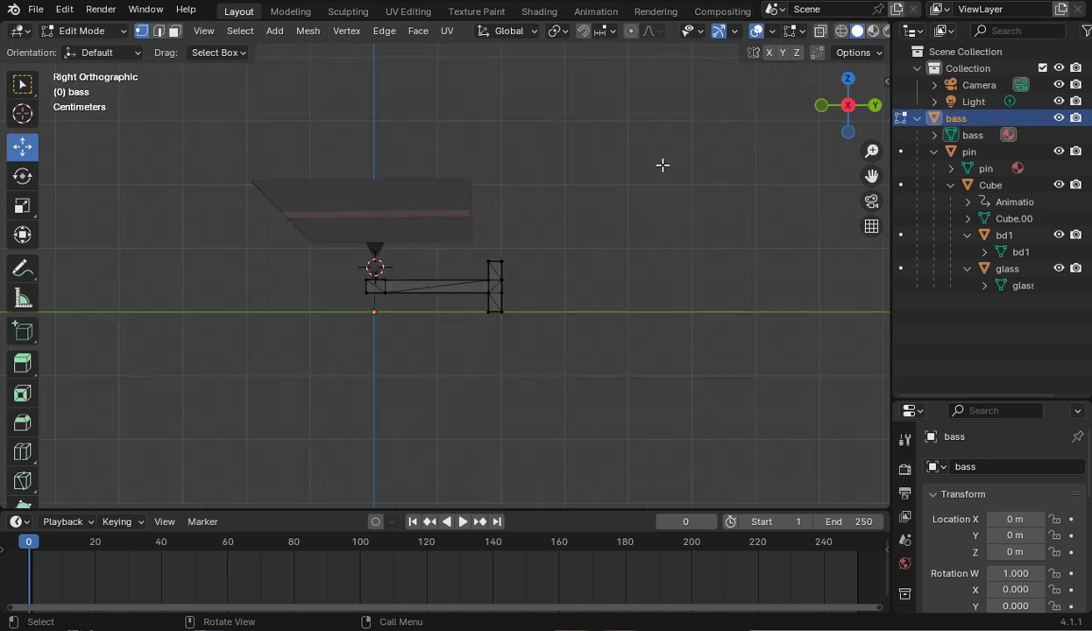
click(96, 31)
click(109, 48)
Copy the camera body's frame 120 keyframe and paste it at frame 180
click(415, 239)
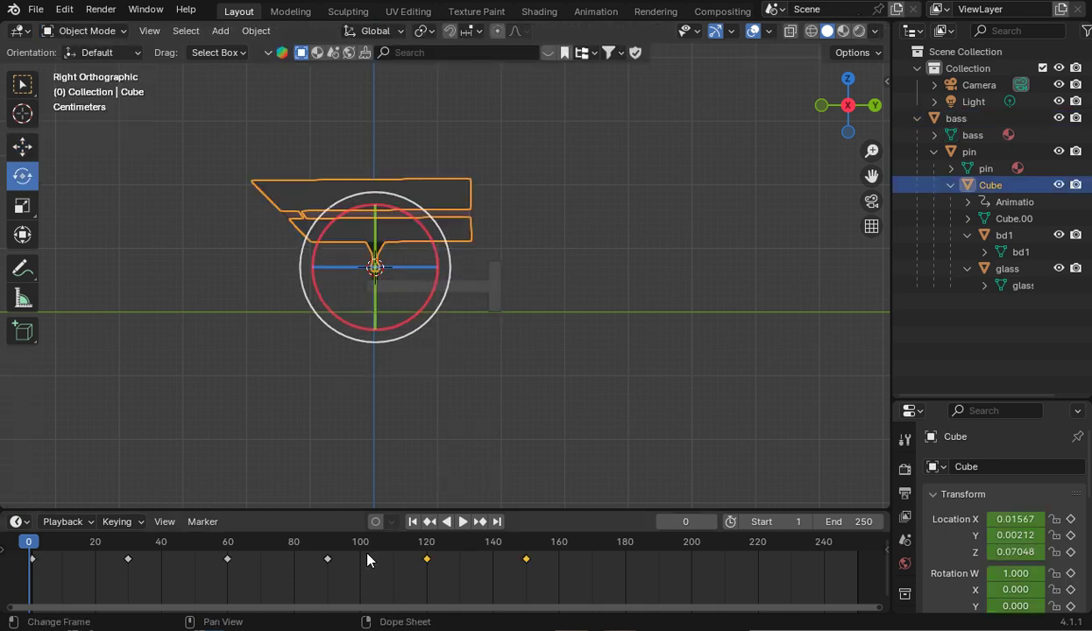
drag(45, 545, 526, 580)
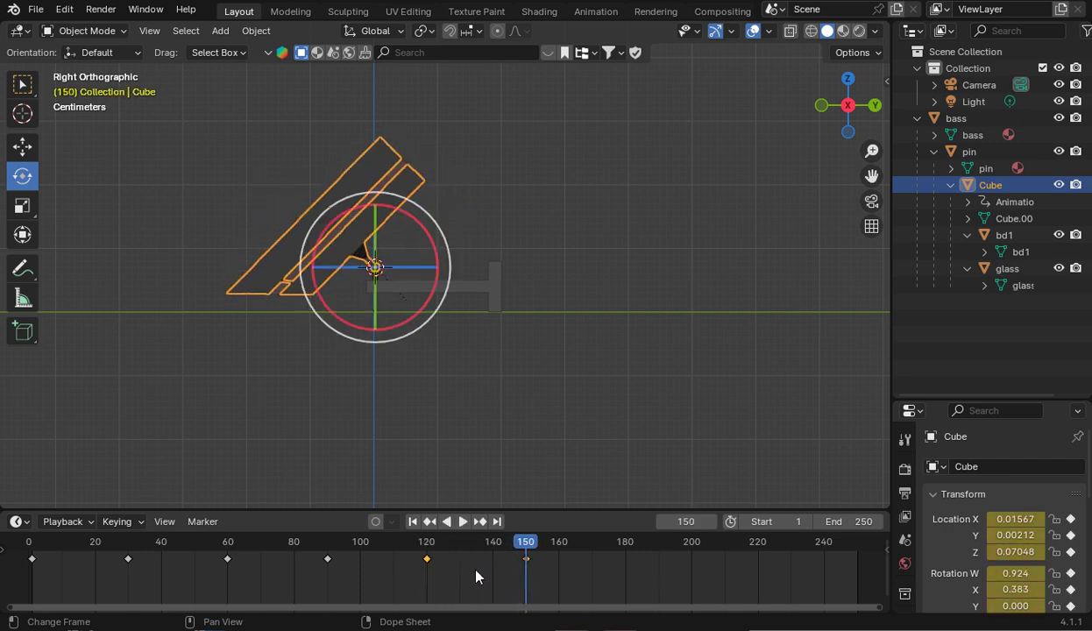
right_click(427, 564)
click(366, 402)
drag(540, 547, 627, 543)
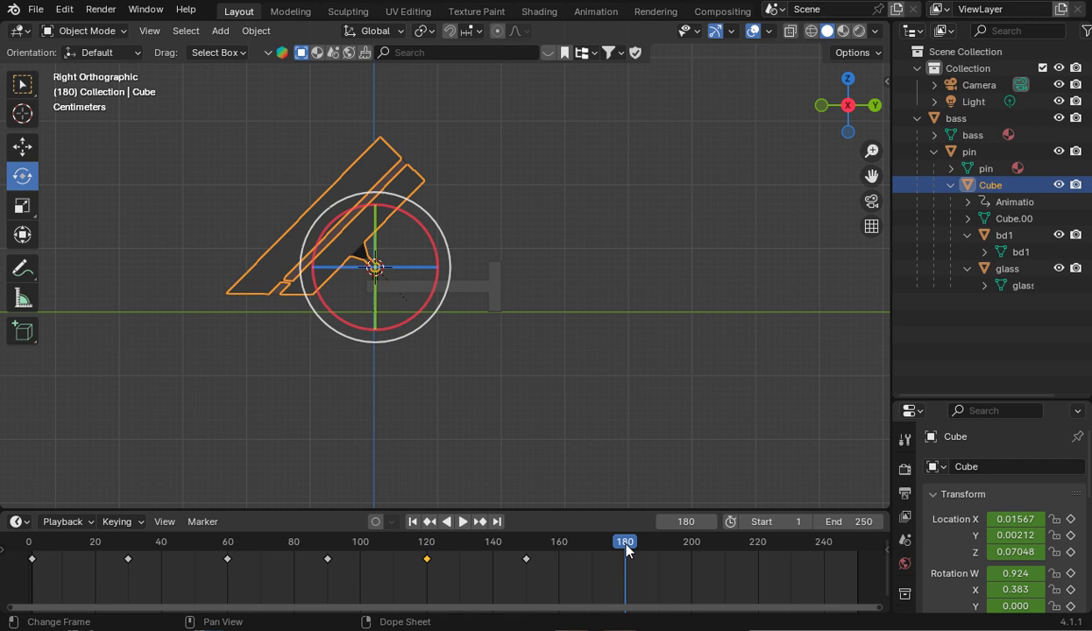
right_click(629, 519)
click(571, 424)
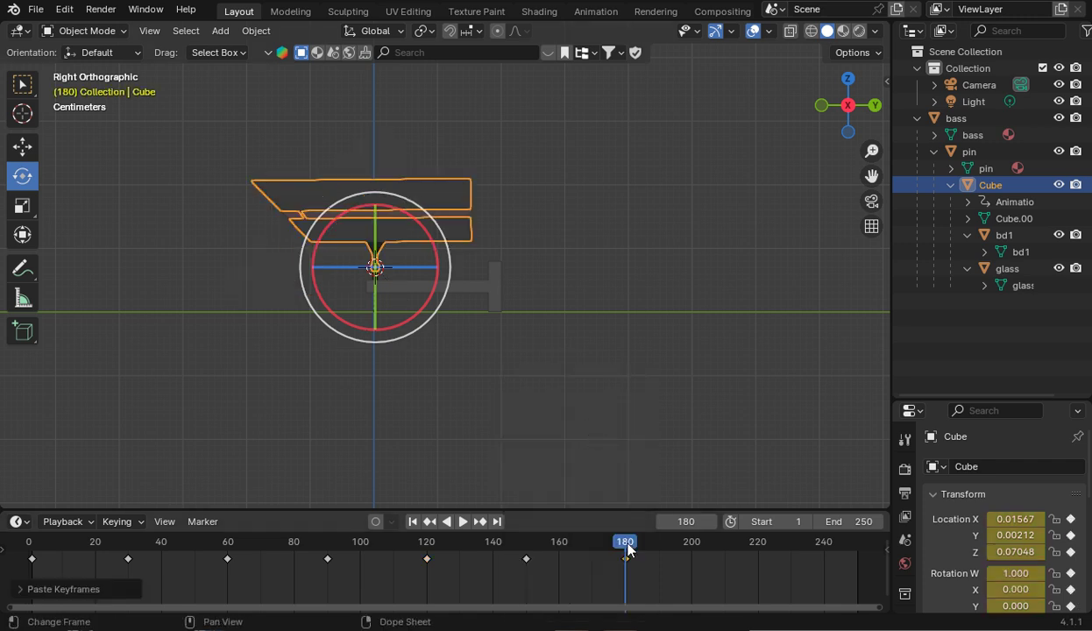
Tilt the camera body to quaternion W 0.983, X -0.185 at frame 210 and insert a Visual Location & Rotation keyframe
key(space)
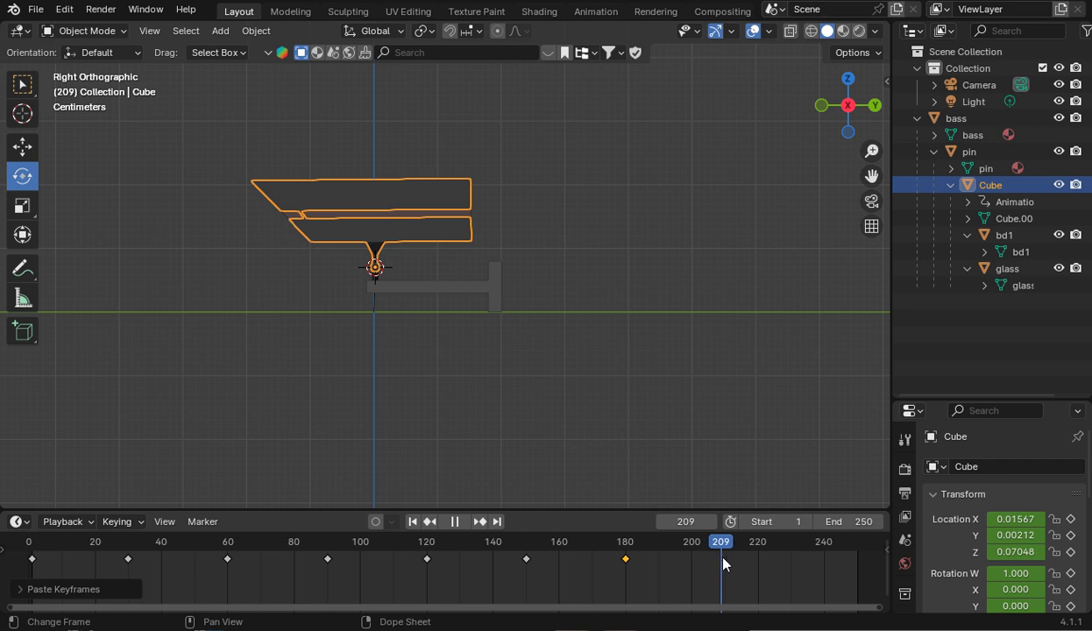
key(space)
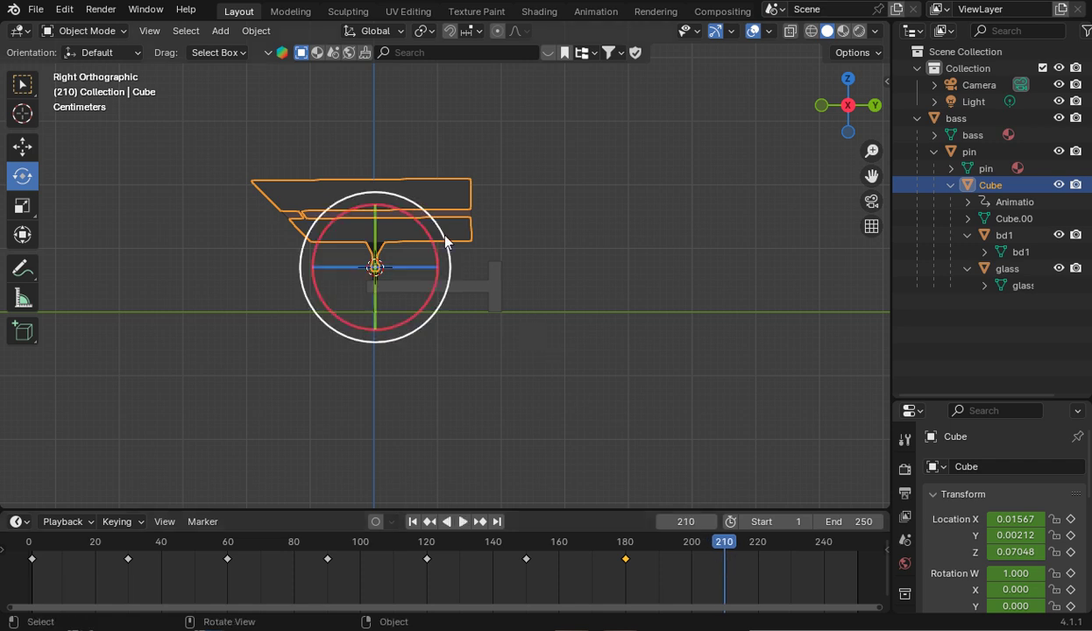
drag(424, 246, 453, 261)
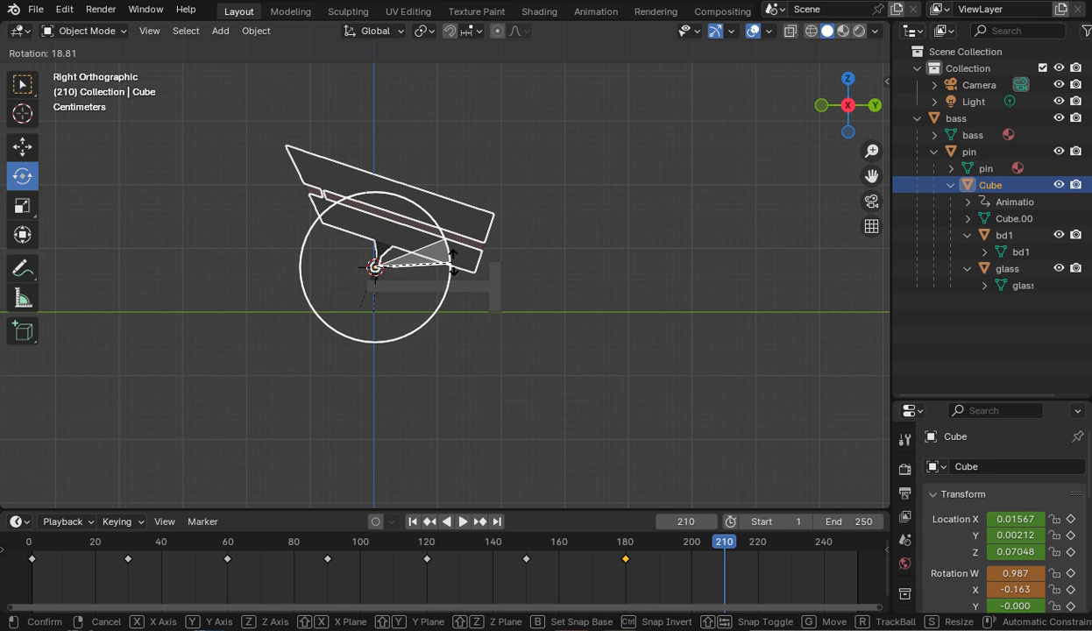
drag(453, 259, 454, 267)
right_click(454, 267)
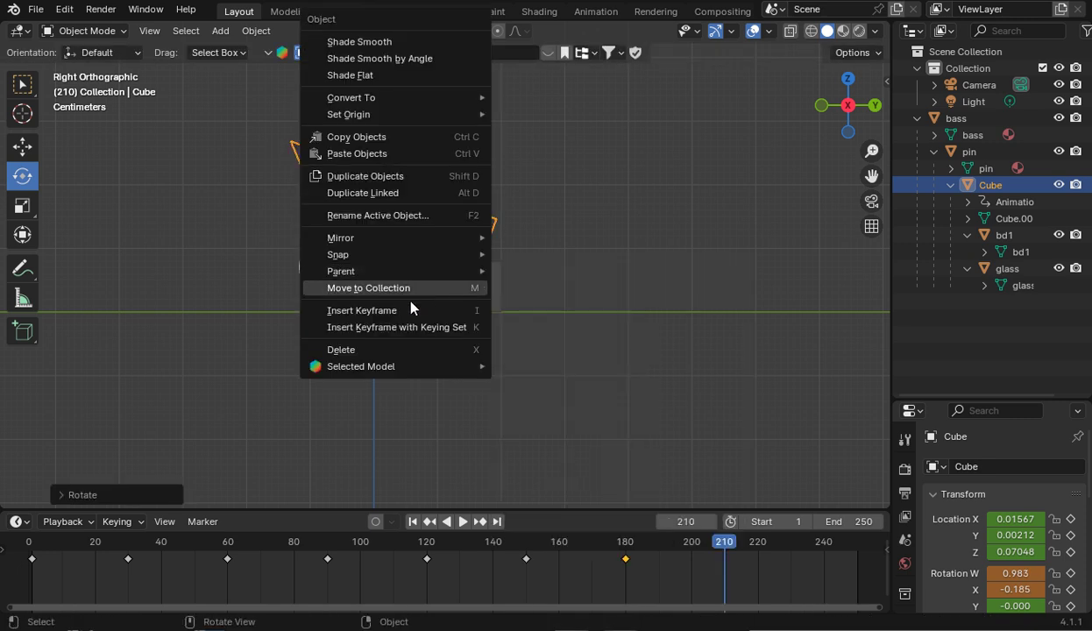
click(408, 326)
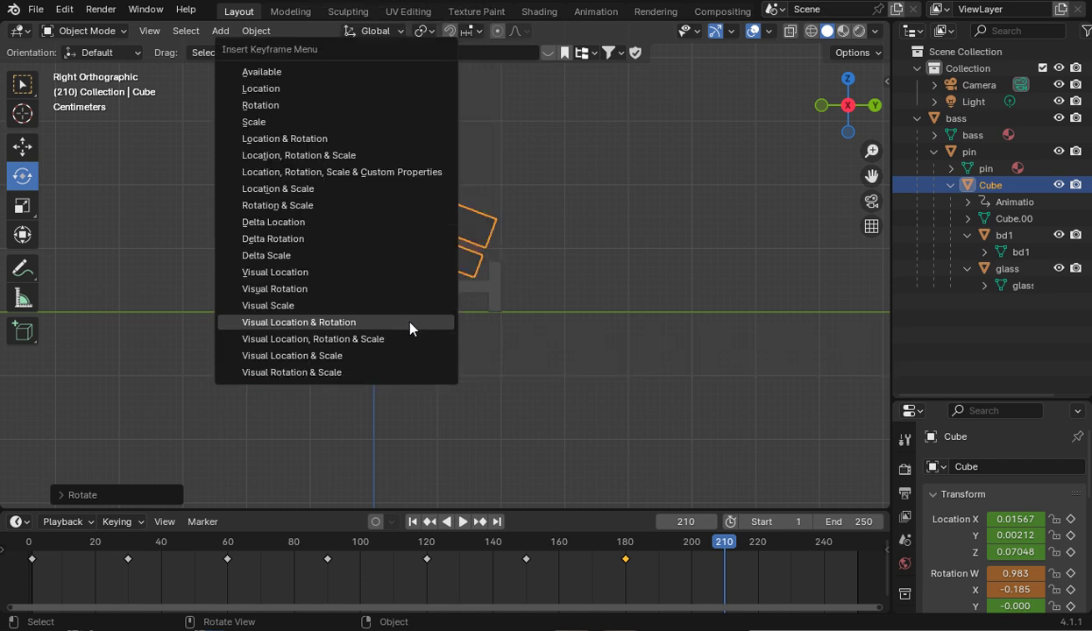
click(383, 320)
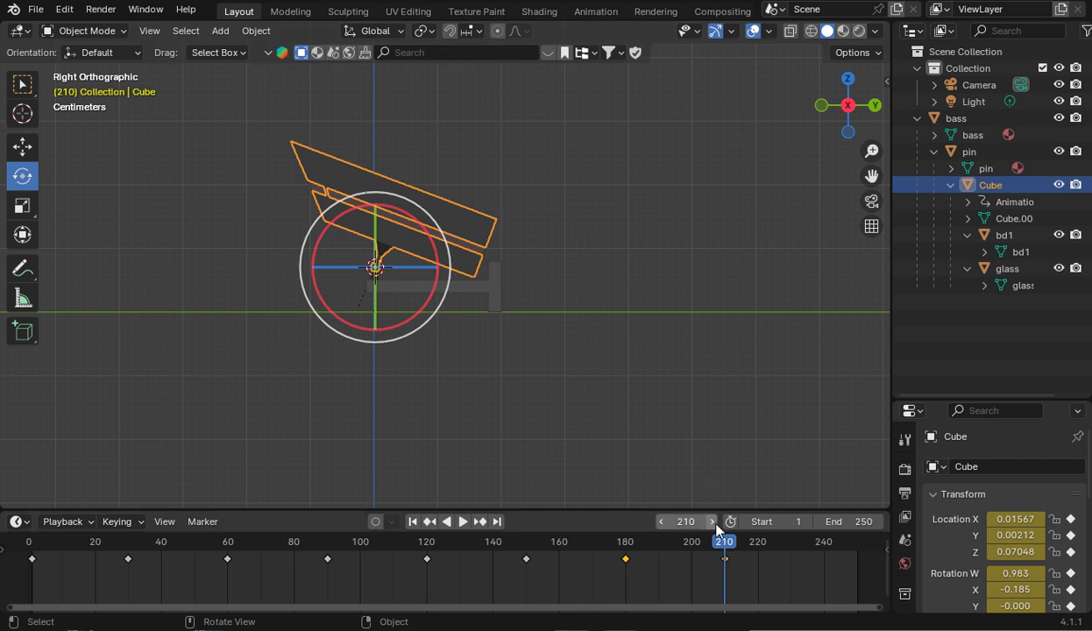
Copy the camera body's frame 180 keyframe and paste it at frame 240
right_click(627, 564)
click(574, 408)
key(space)
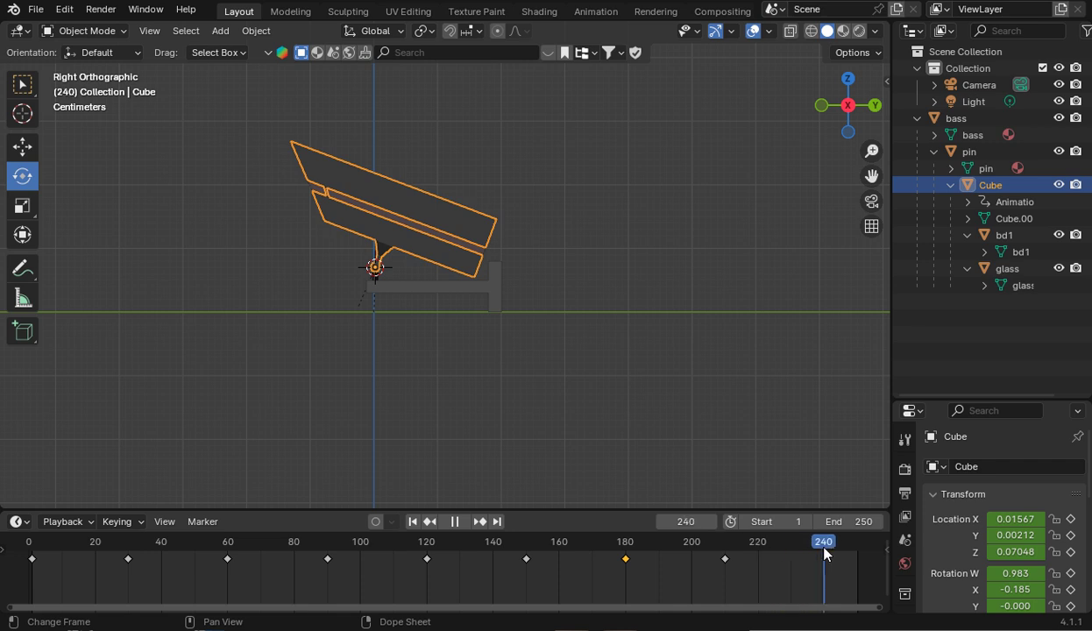
key(space)
right_click(823, 543)
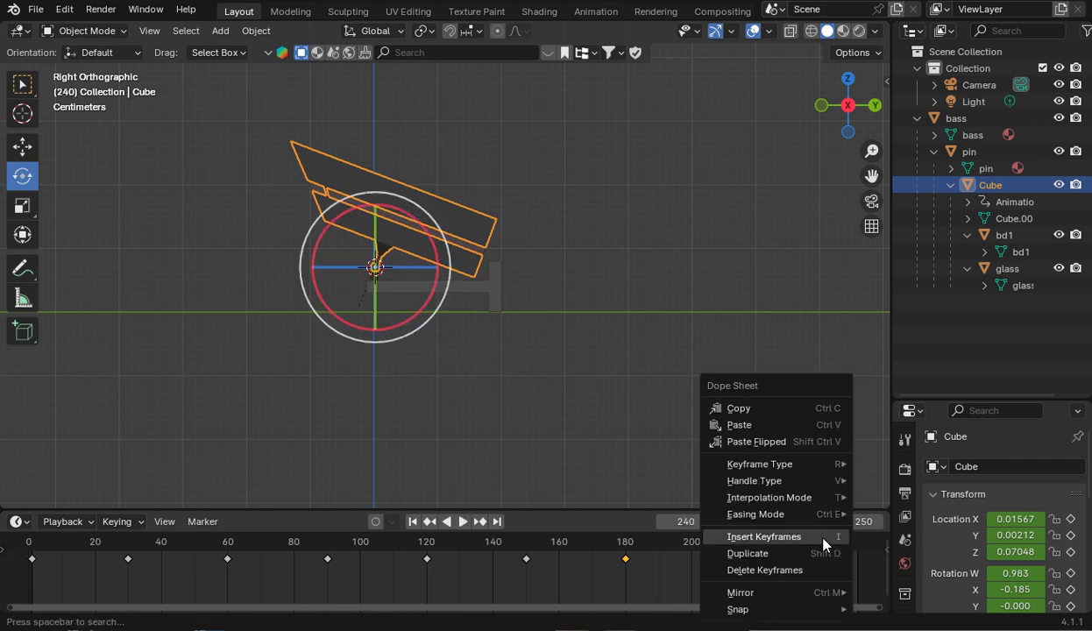
click(768, 427)
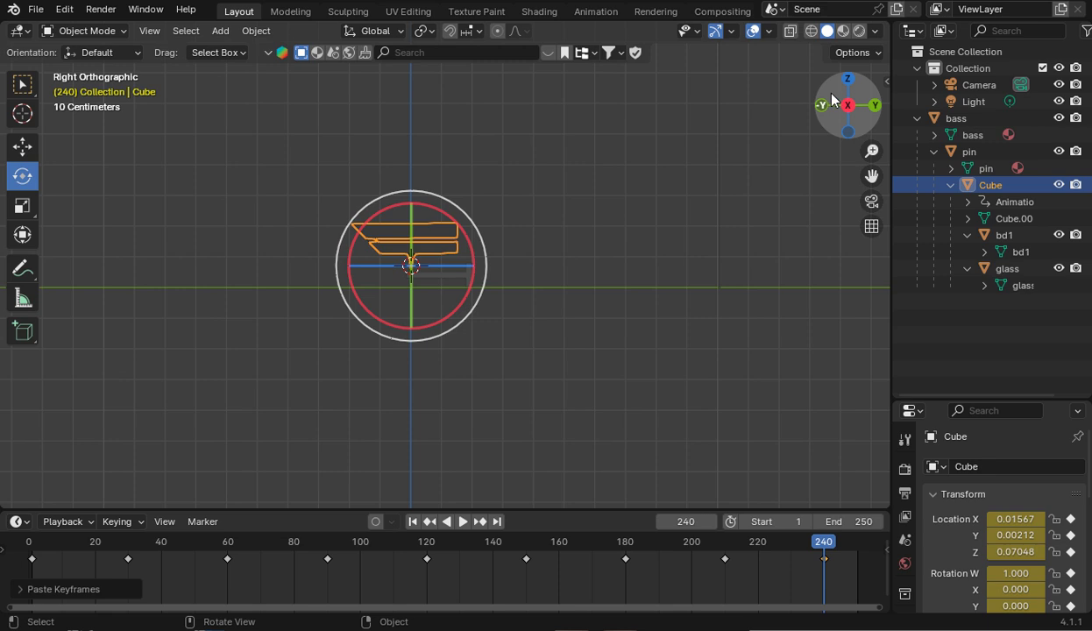
Scrub the camera animation back from frame 240 to frame 0 and examine the motion in perspective view
drag(841, 109, 294, 181)
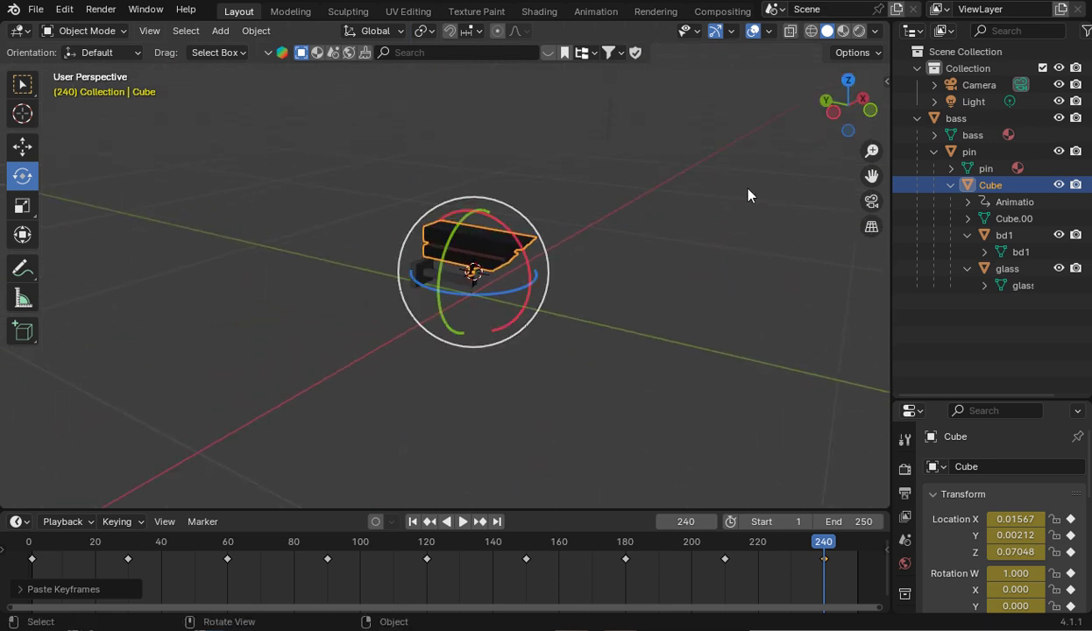
drag(871, 175, 832, 213)
middle_drag(831, 213, 775, 207)
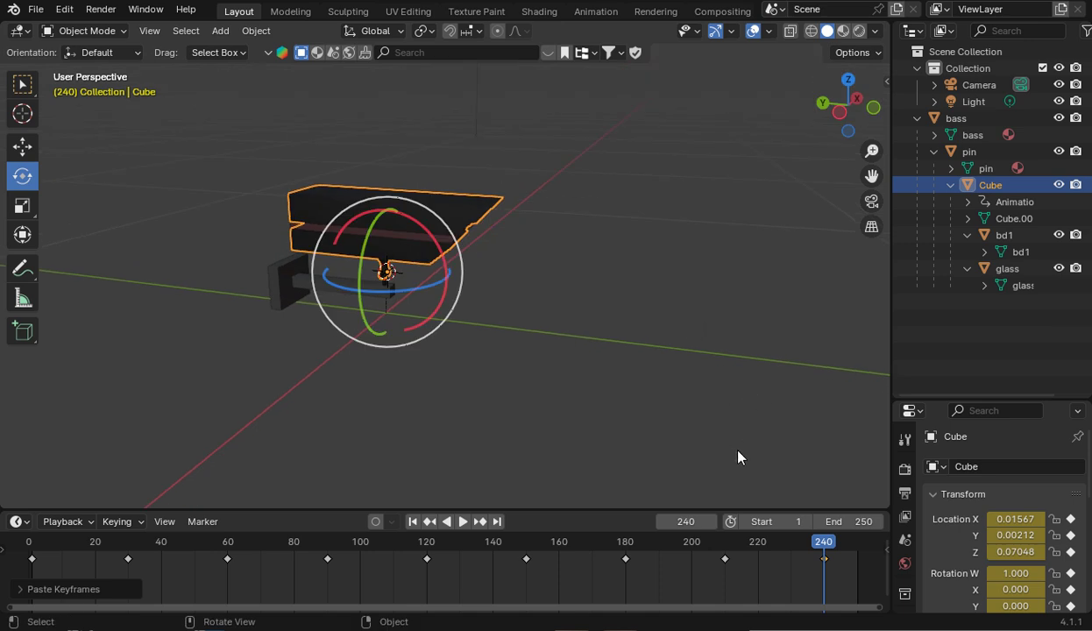
drag(802, 536, 732, 548)
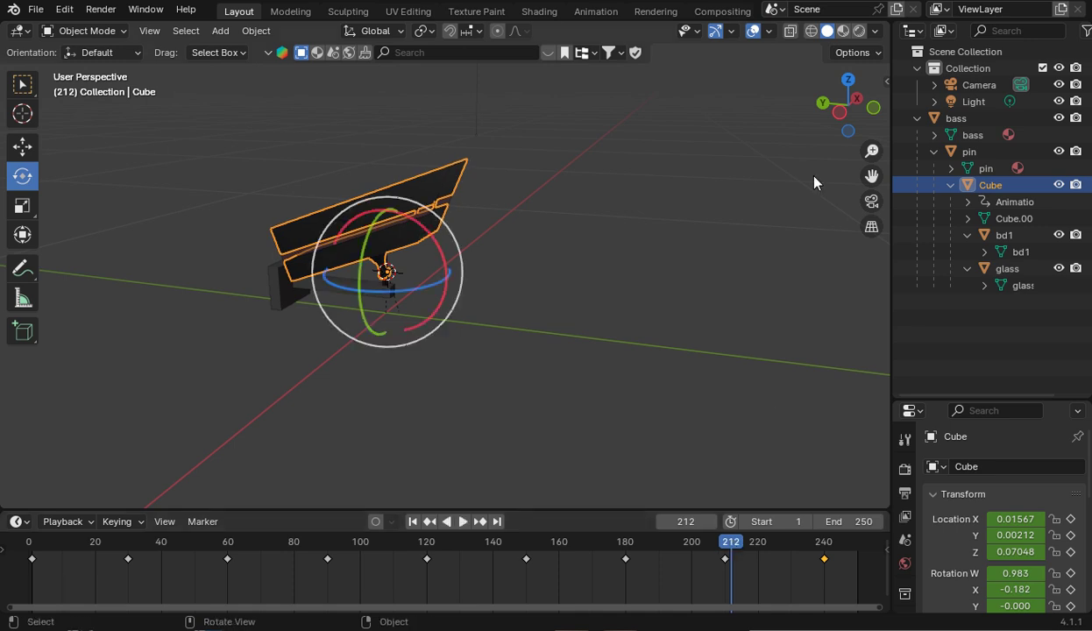
drag(847, 104, 710, 394)
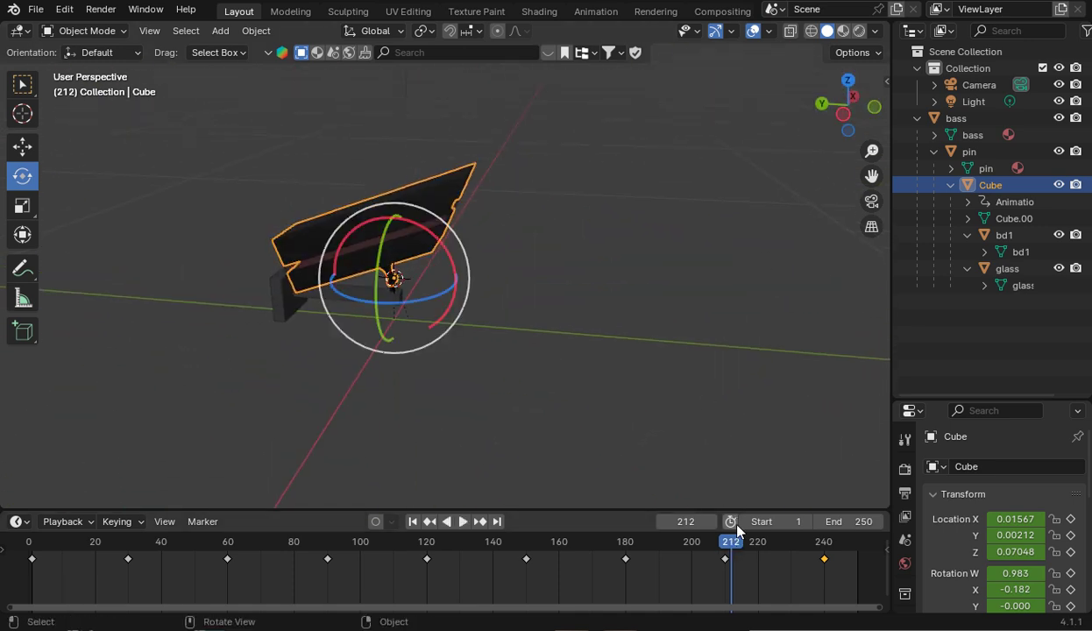
drag(736, 530, 30, 548)
scroll(541, 233, down, 5)
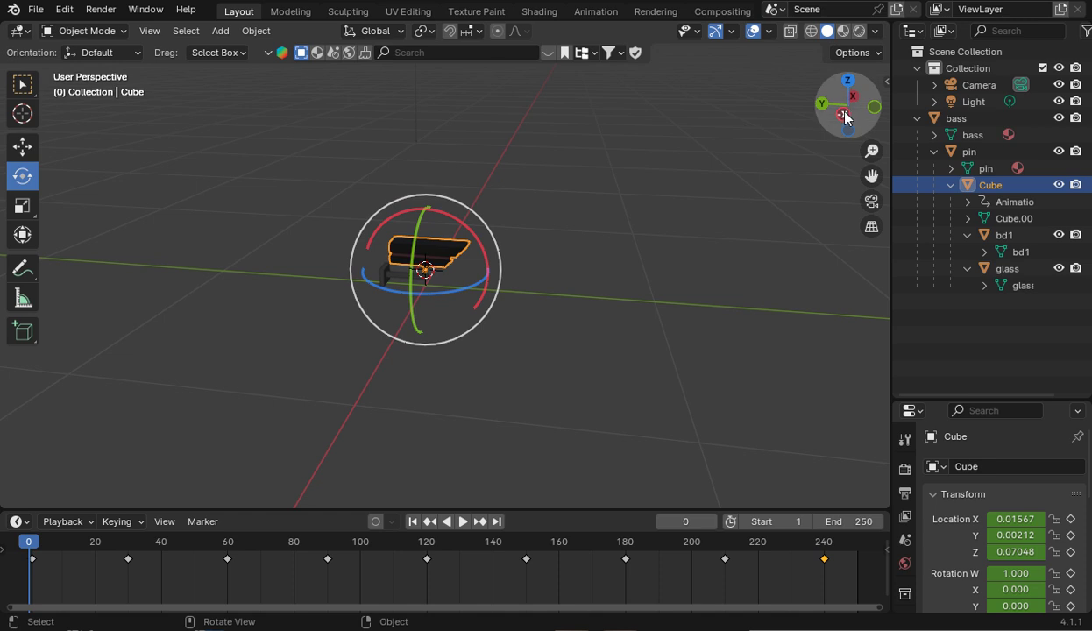
Select the whole bass hierarchy and open a Collada export with Downloads as the target folder
drag(845, 105, 857, 184)
drag(1051, 336, 913, 112)
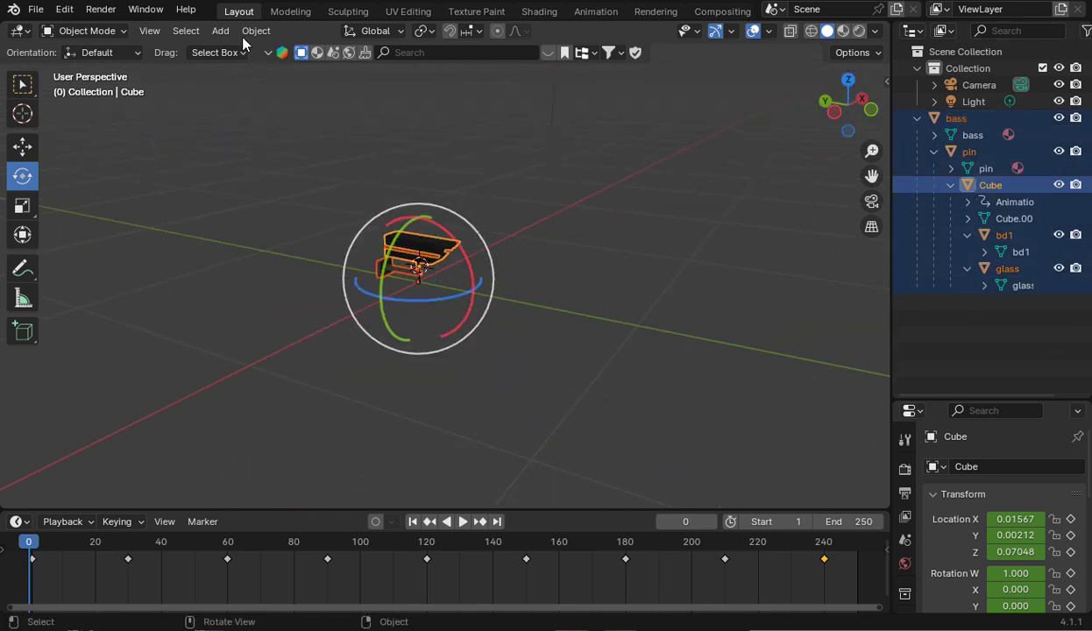
click(35, 8)
mouse_move(98, 263)
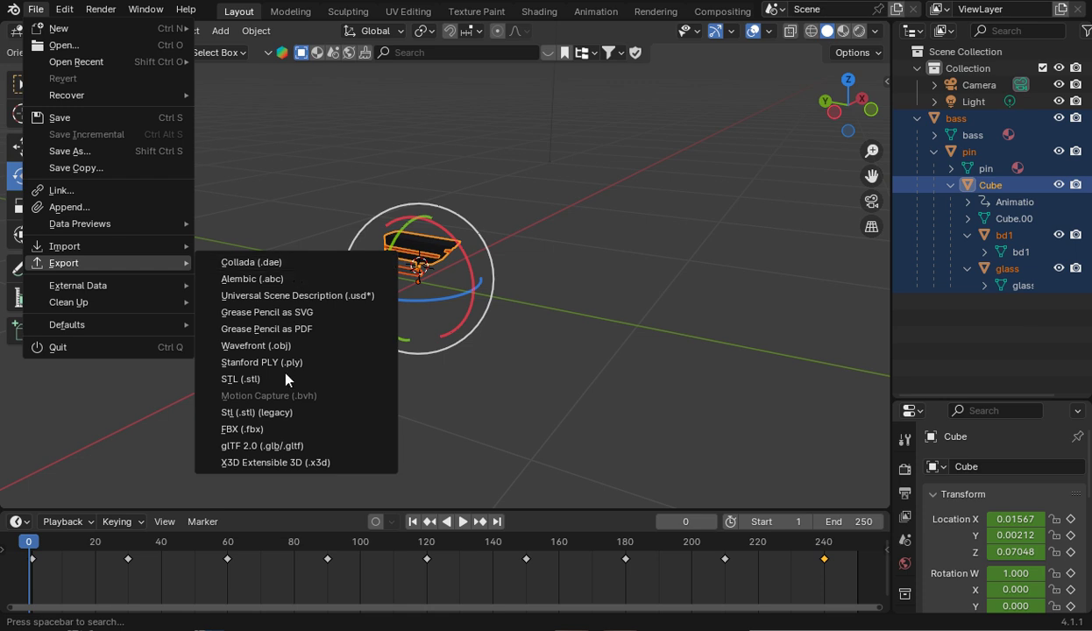
click(326, 270)
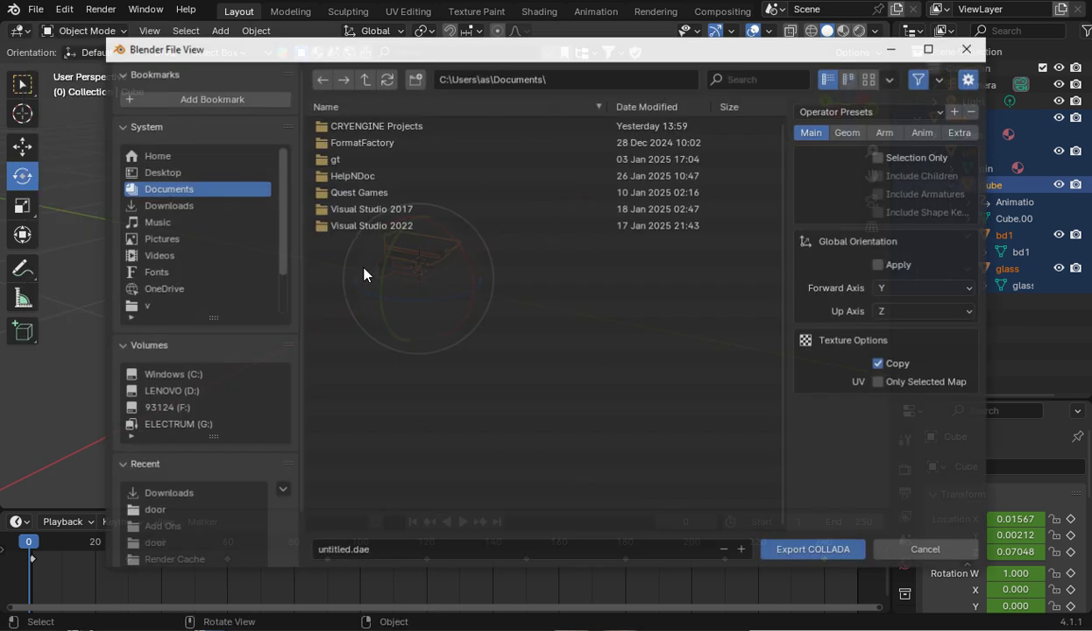
click(166, 205)
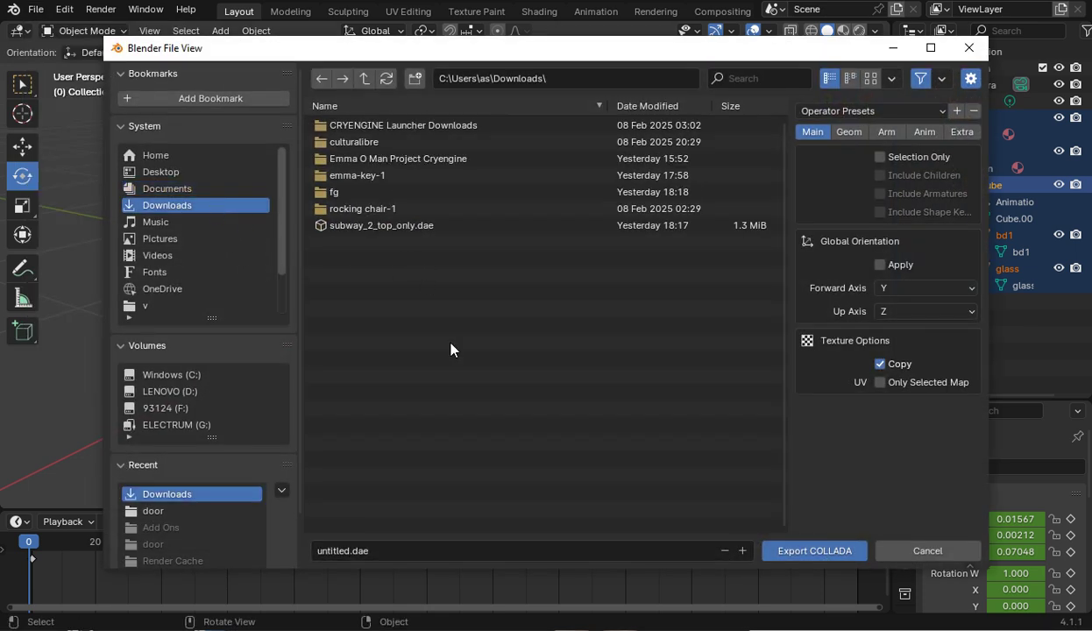
Enable Selection Only, Include Children and Include Armatures, check the animation and extra options, and export as untitled.dae
click(877, 156)
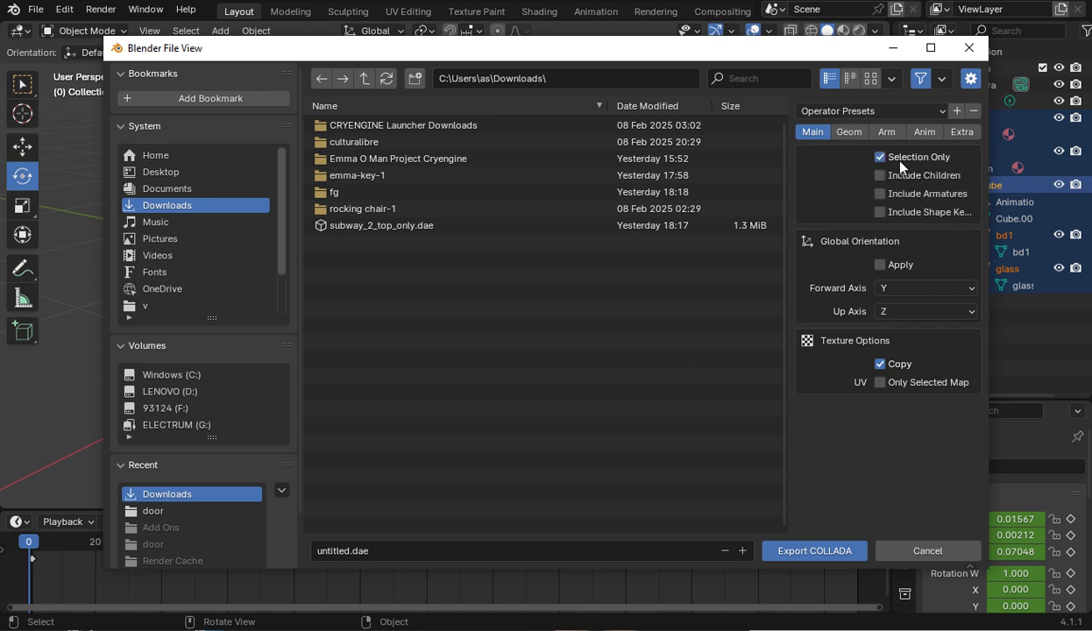
click(879, 175)
click(880, 193)
click(924, 132)
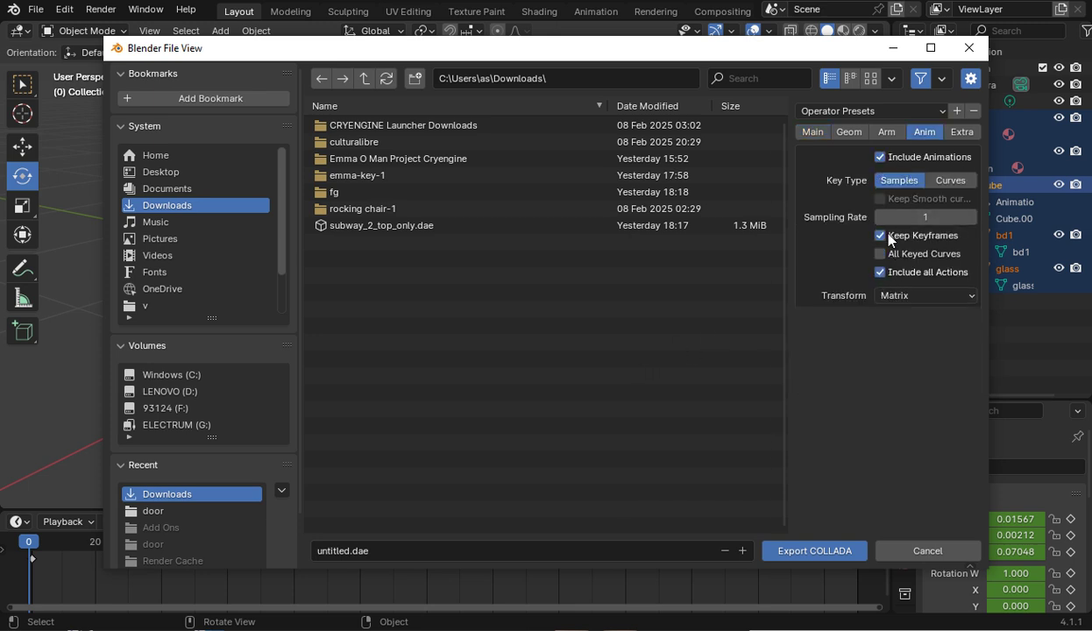
click(960, 133)
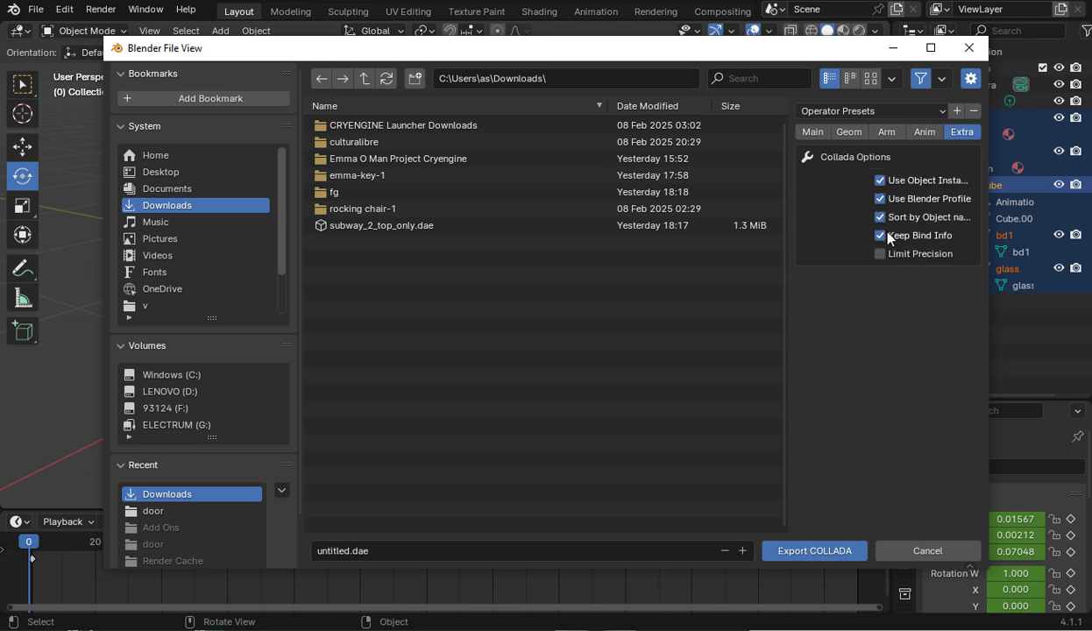
click(801, 550)
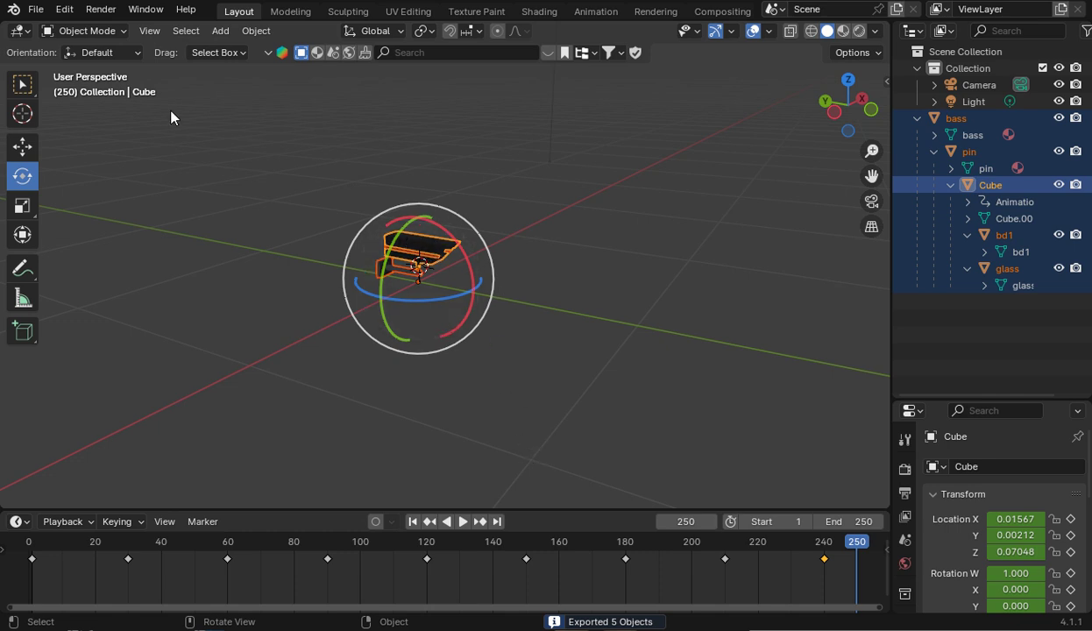
Delete the existing rba_cam1.glb from Downloads and export the selected camera there as glTF Binary under that name
click(43, 11)
mouse_move(121, 261)
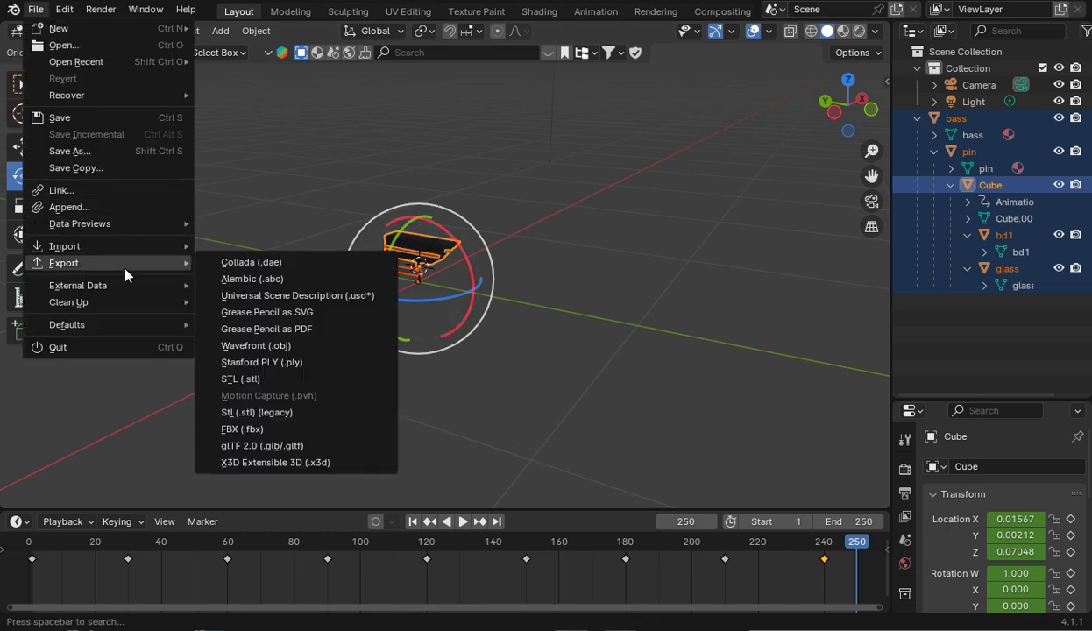
click(331, 446)
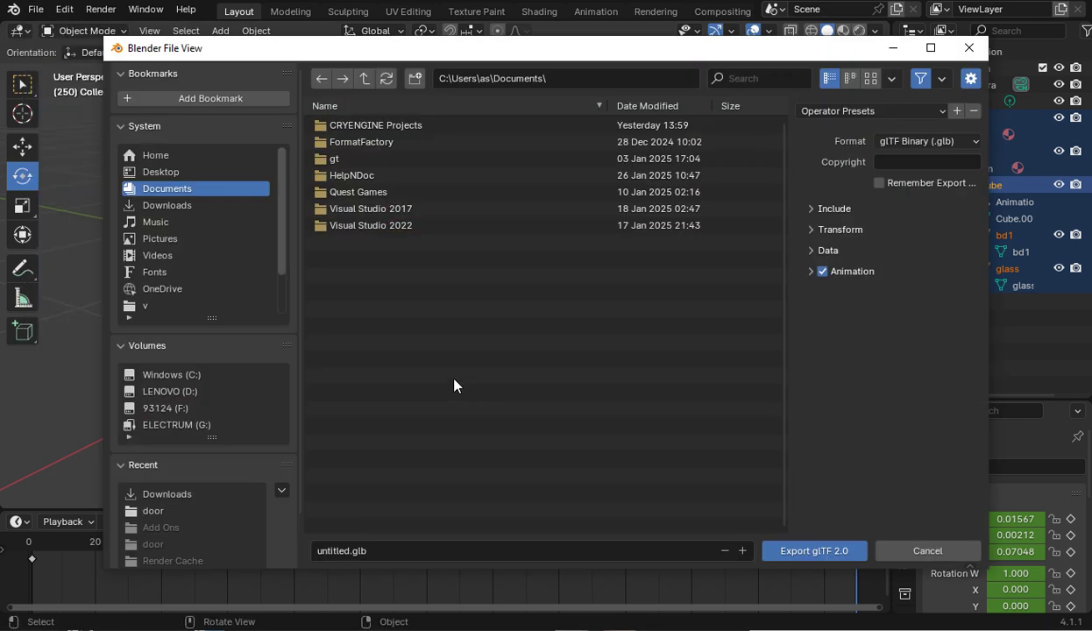
click(226, 205)
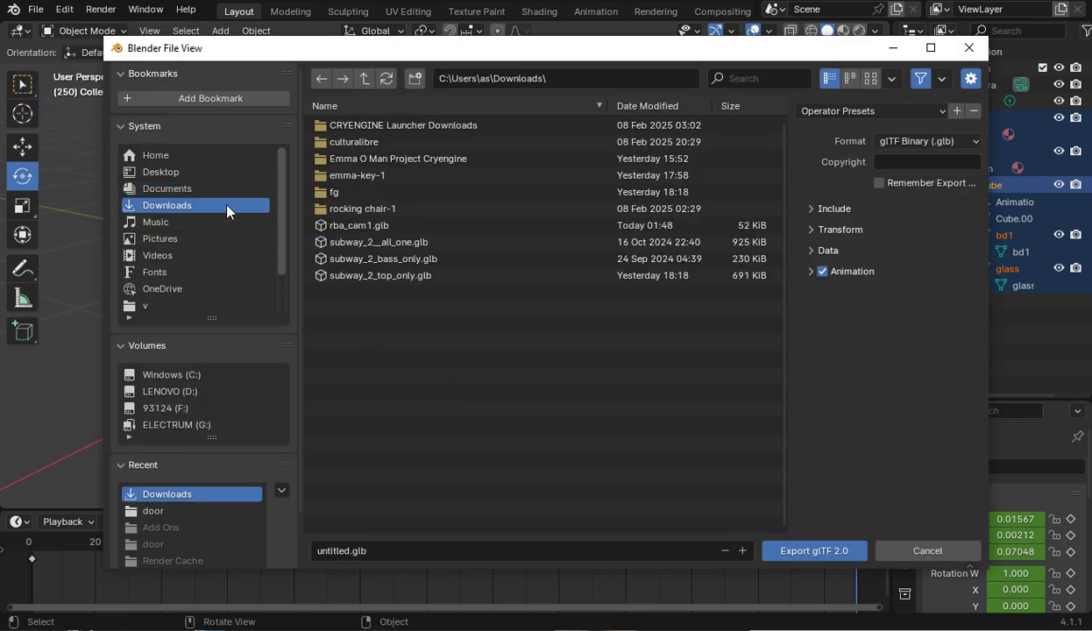
click(368, 221)
right_click(368, 221)
click(330, 369)
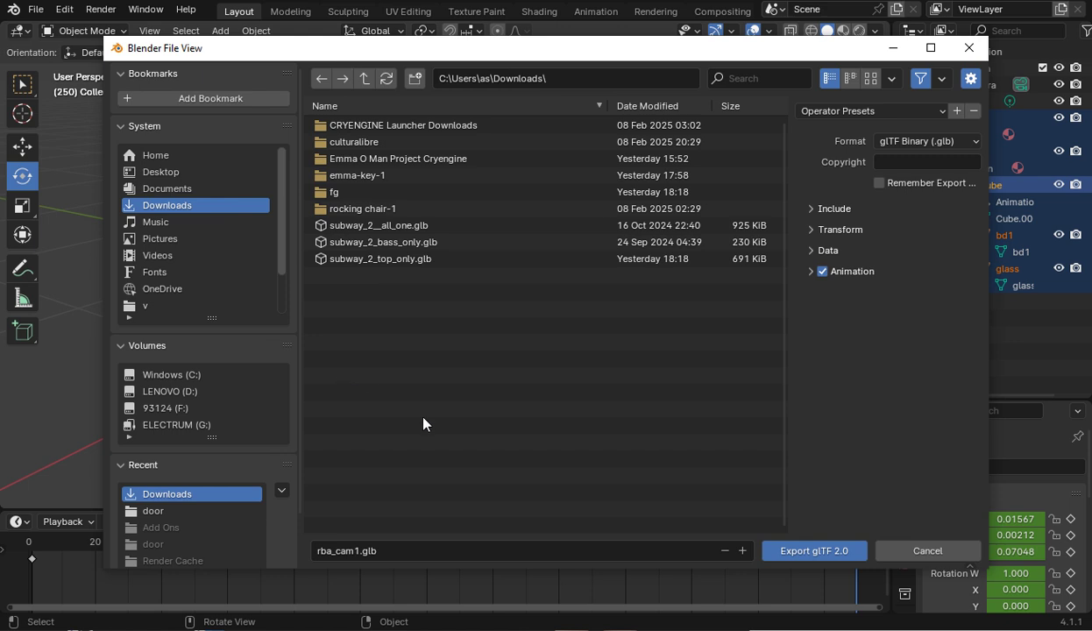
click(813, 550)
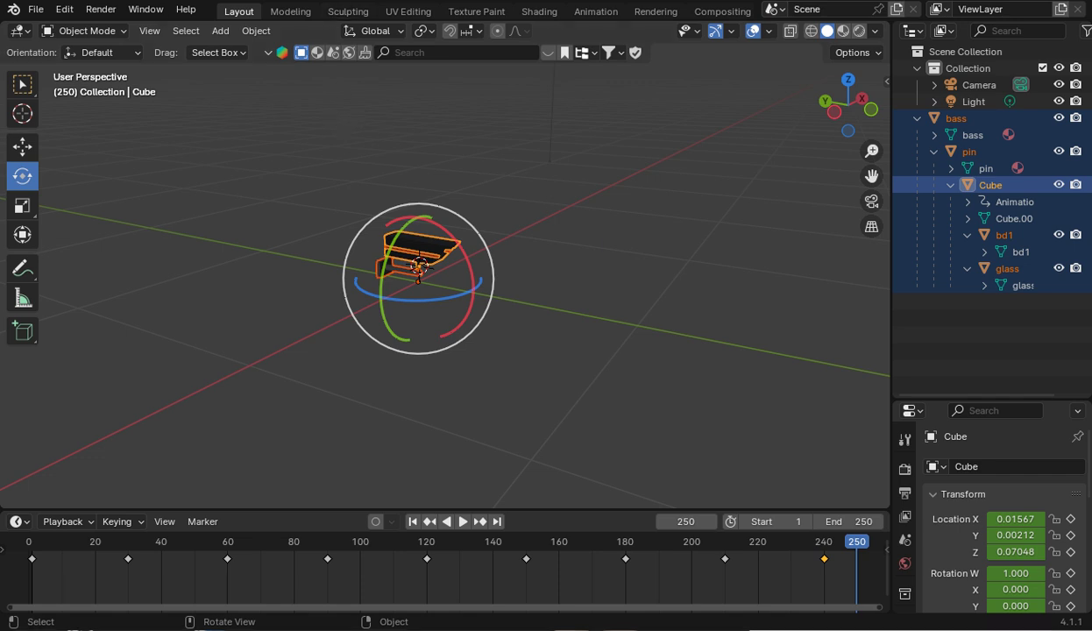
Switch to File Explorer, review the animation of rba_cam1.glb from Downloads in 3D Viewer, and close both windows
key(super+e)
double_click(438, 193)
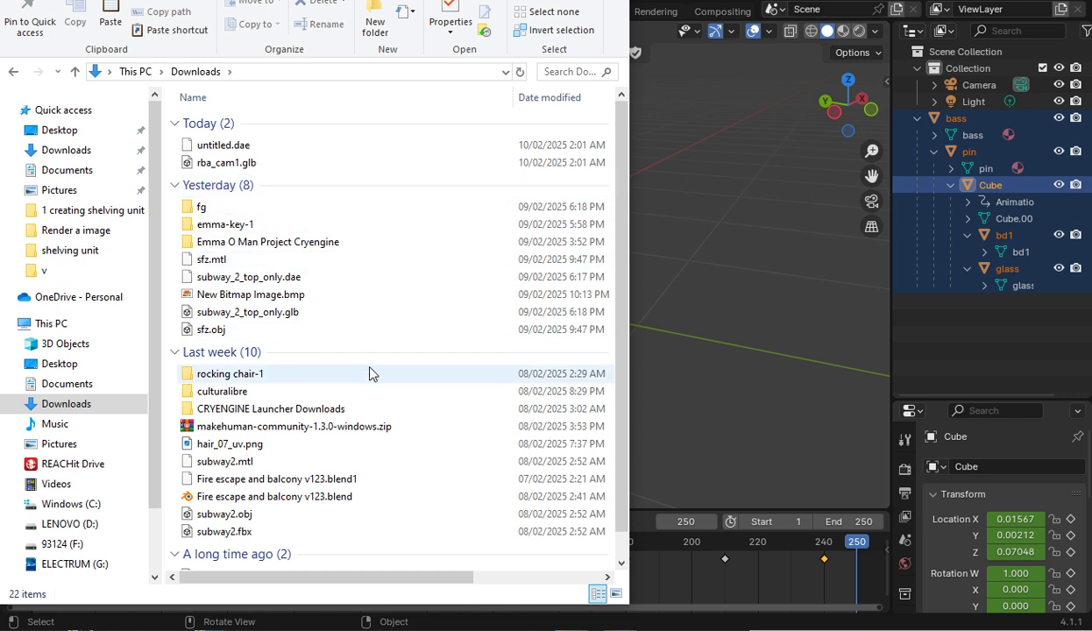
scroll(370, 371, down, 1)
scroll(369, 370, up, 1)
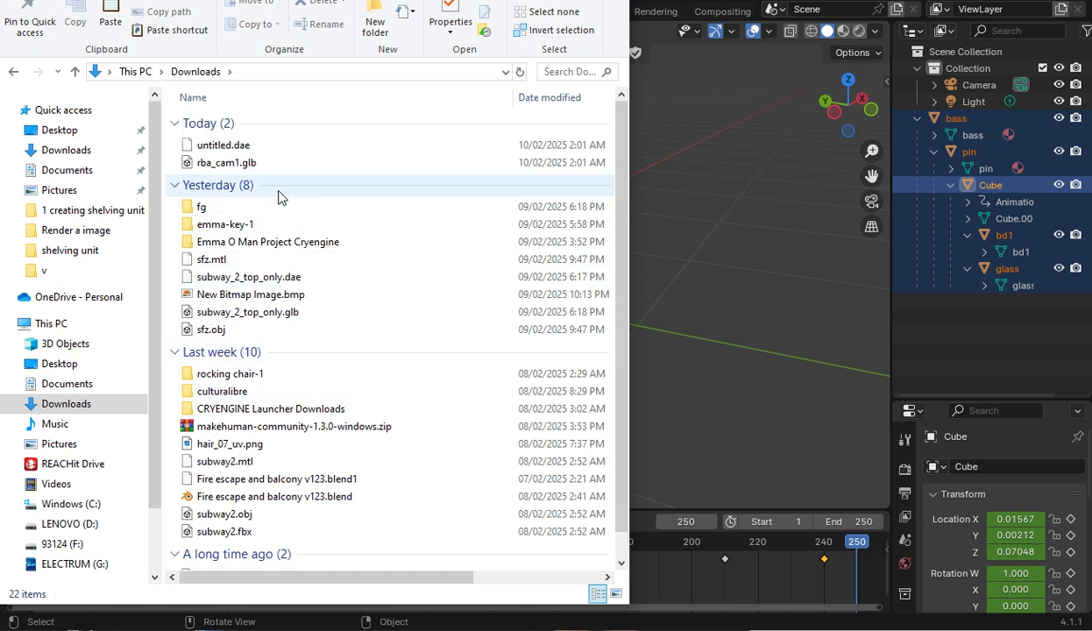
click(250, 164)
double_click(251, 164)
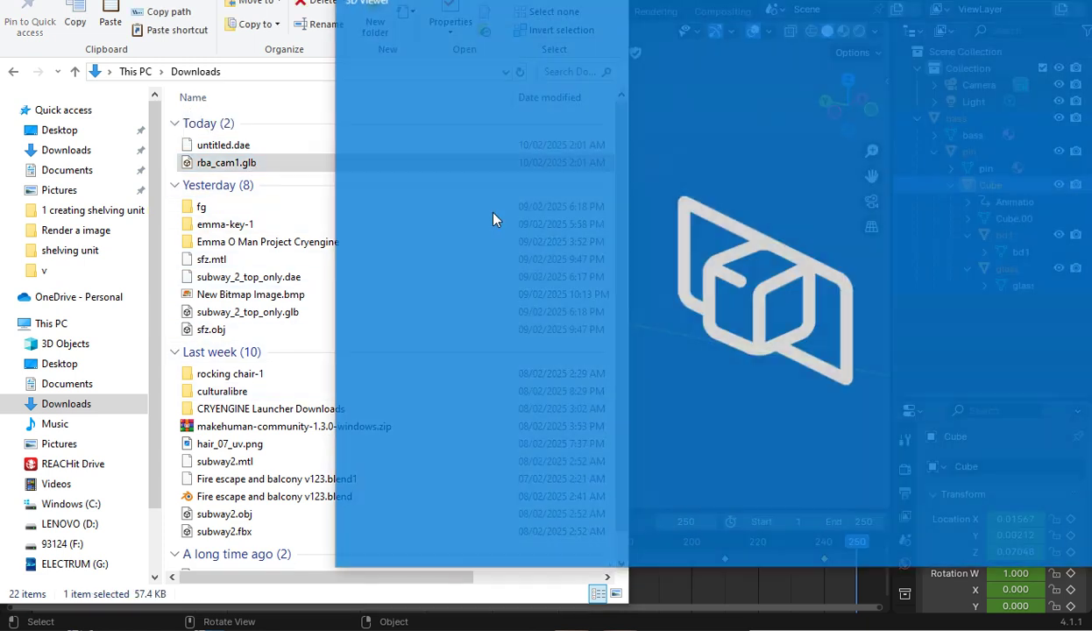
drag(846, 14, 611, 26)
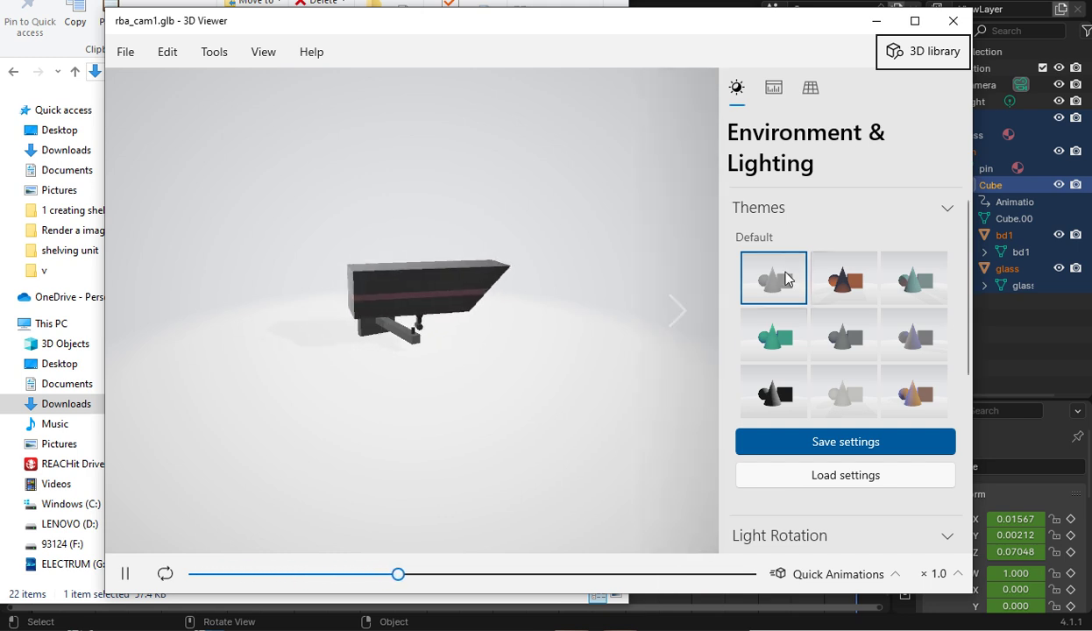
click(953, 22)
click(684, 32)
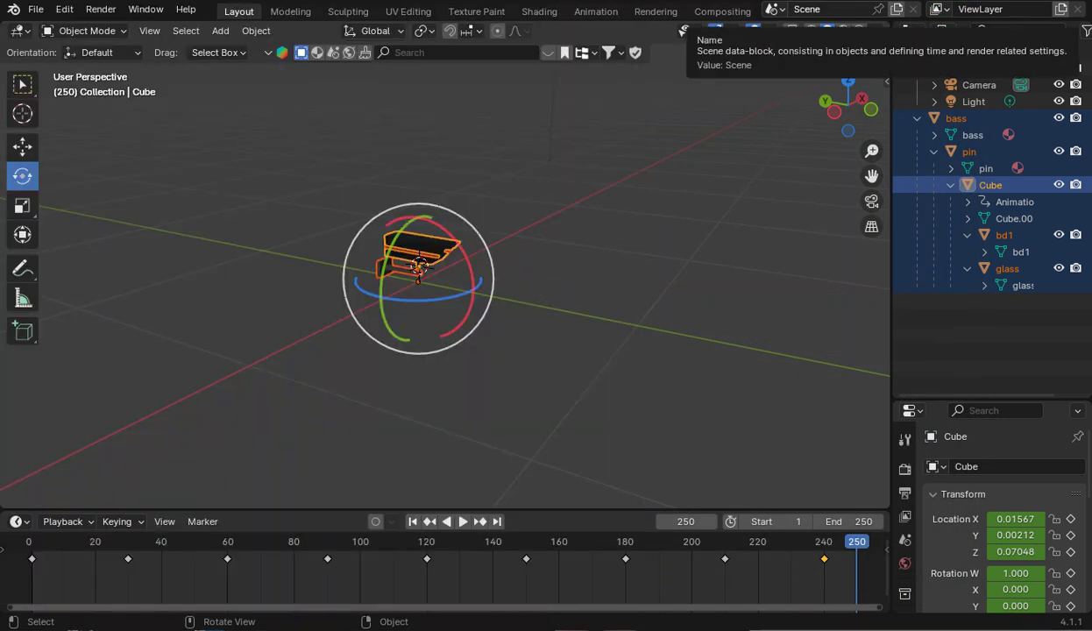
Export the selected camera to Downloads as glTF Binary rba_cam2.glb with the animation mode set to NLA Tracks
click(35, 9)
mouse_move(102, 268)
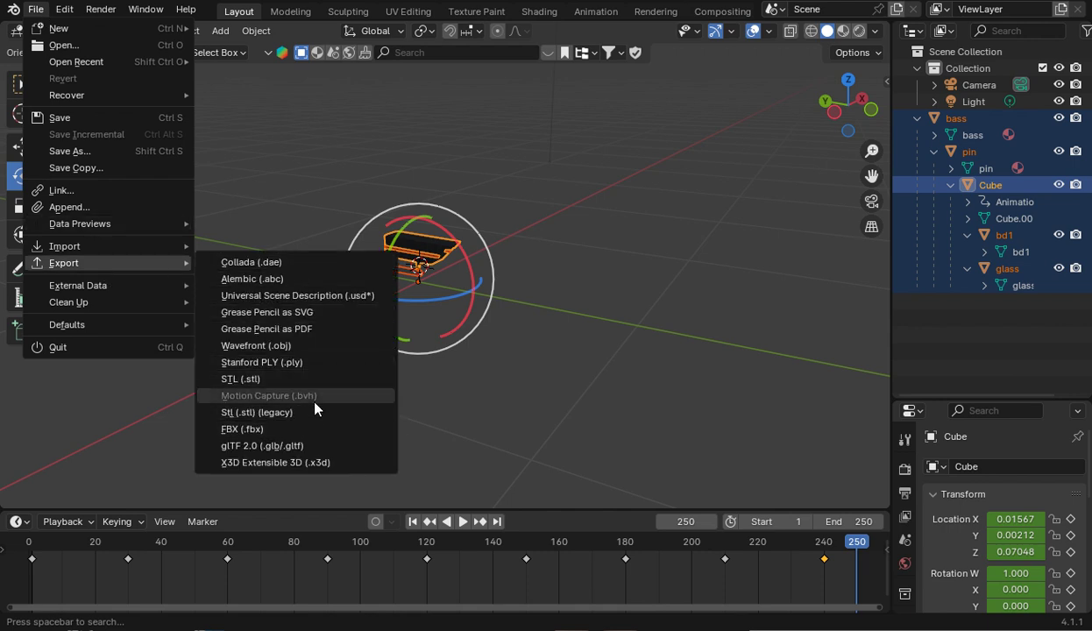
click(298, 429)
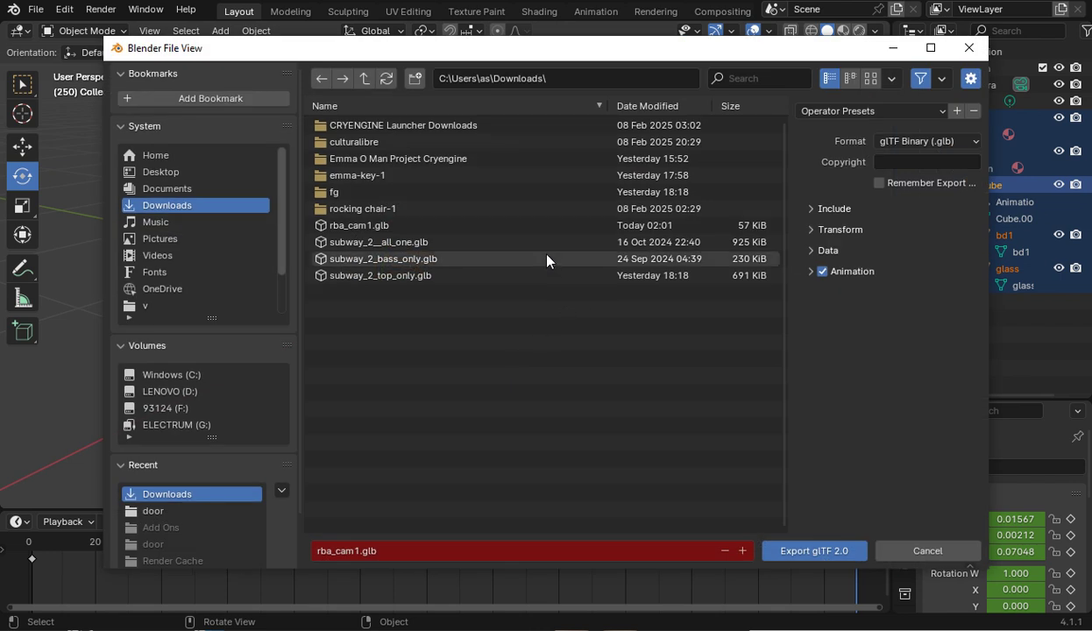
click(360, 223)
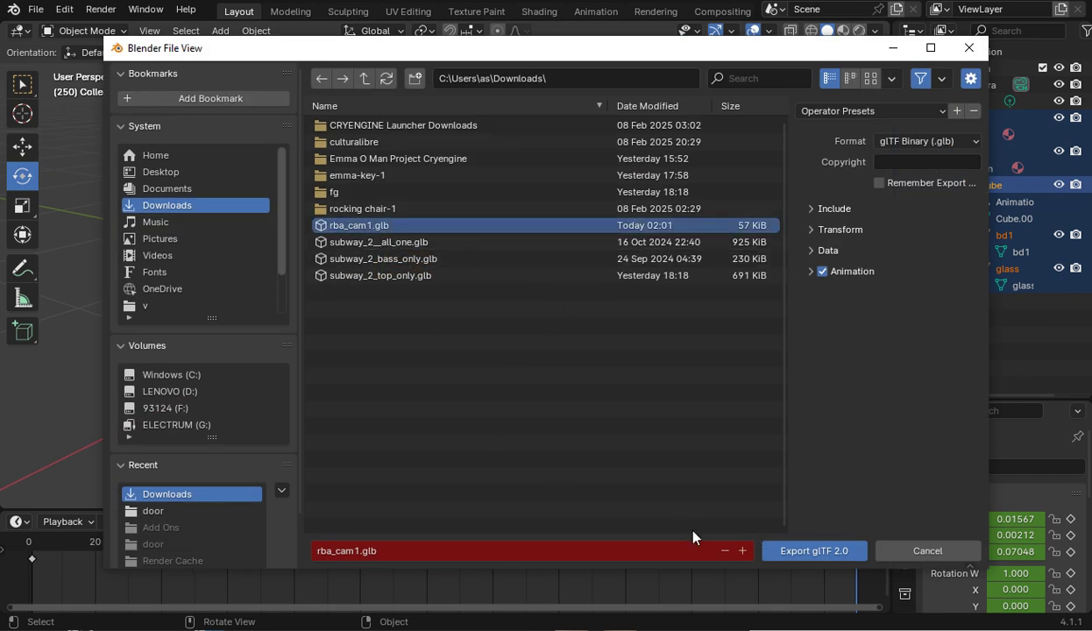
click(742, 551)
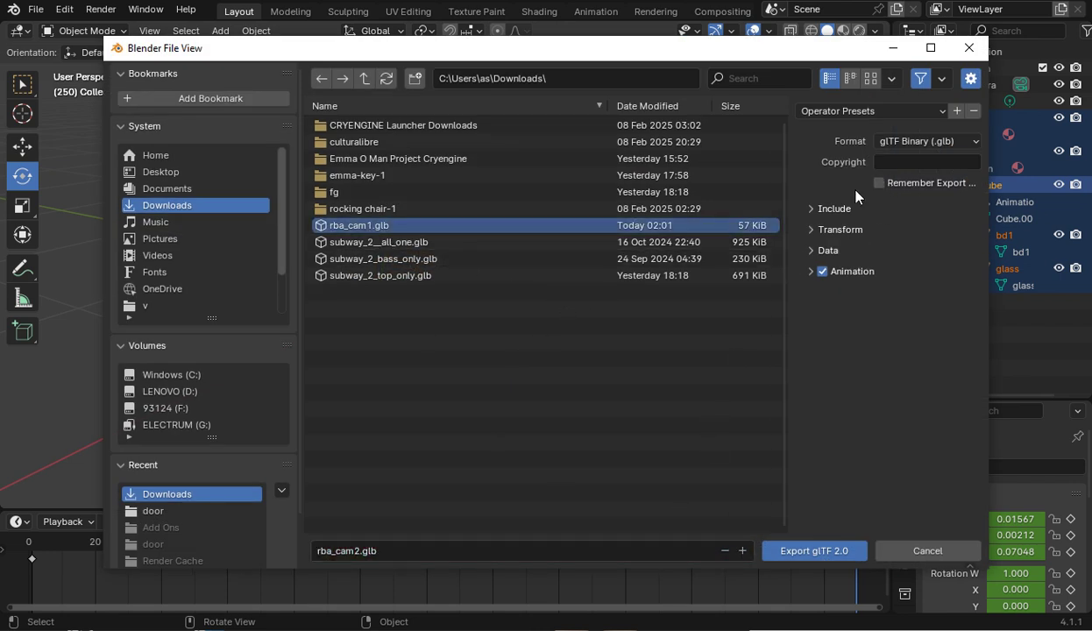
click(813, 271)
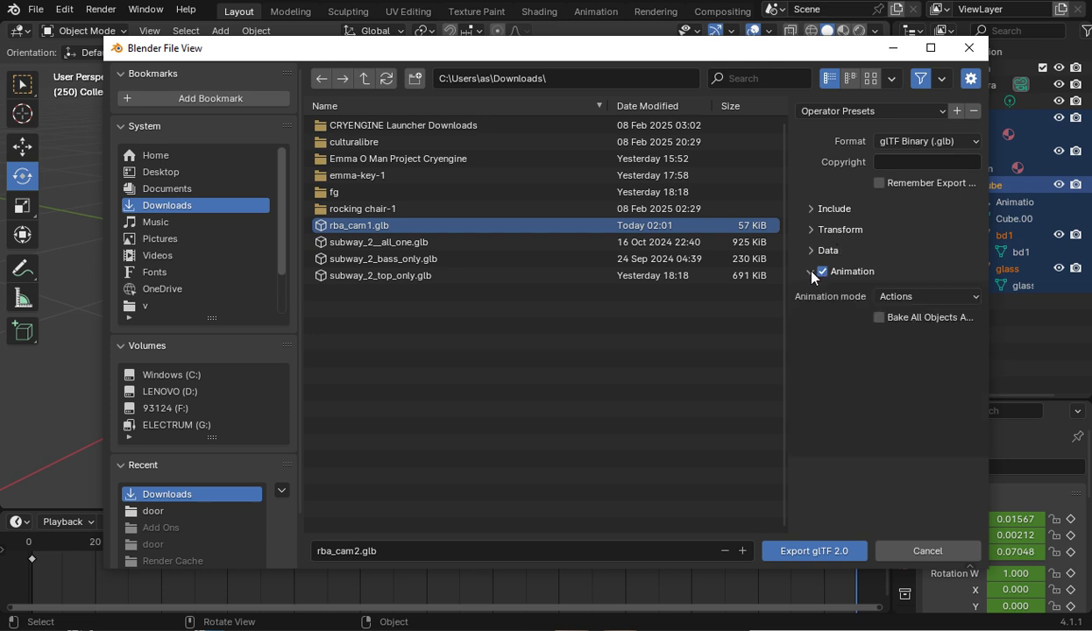
click(895, 298)
click(843, 349)
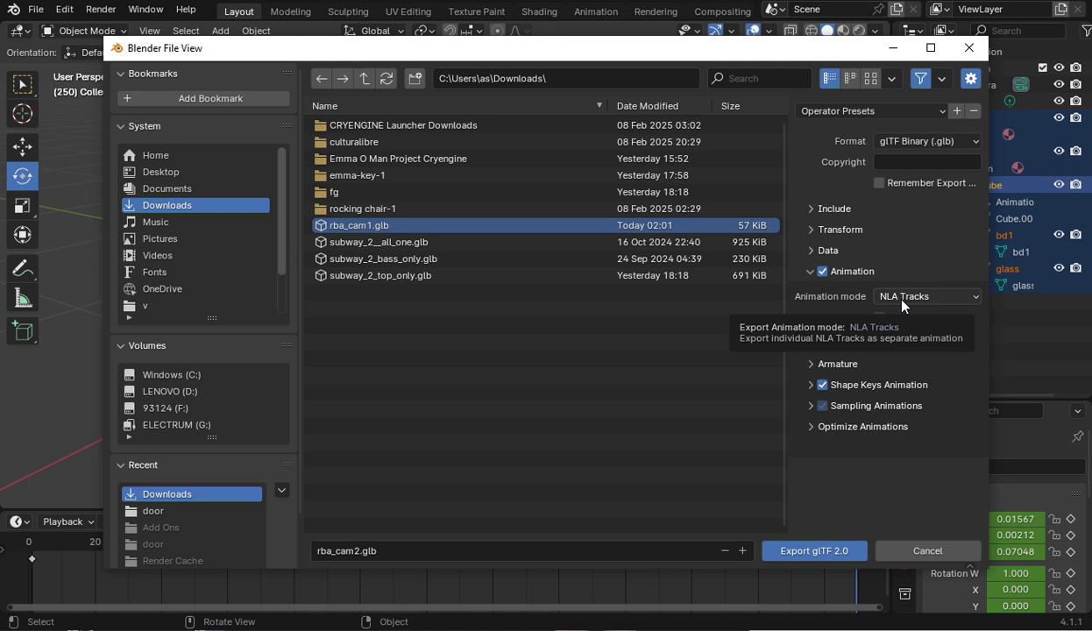
click(778, 551)
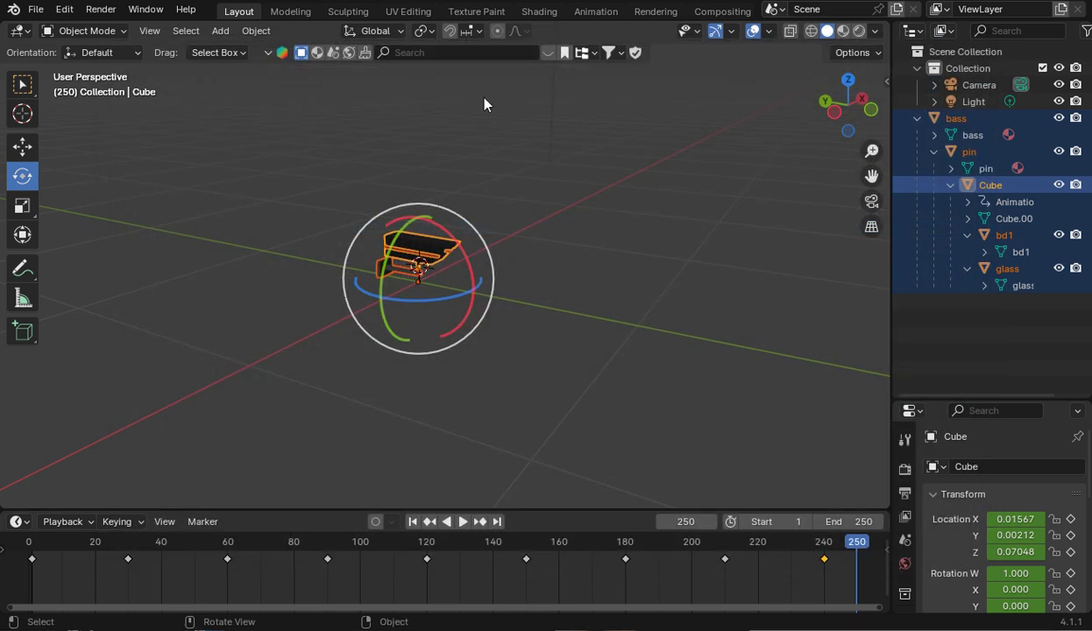
Switch to File Explorer, inspect rba_cam2.glb from Downloads in 3D Viewer, close the viewer and return to Blender
key(alt+Tab)
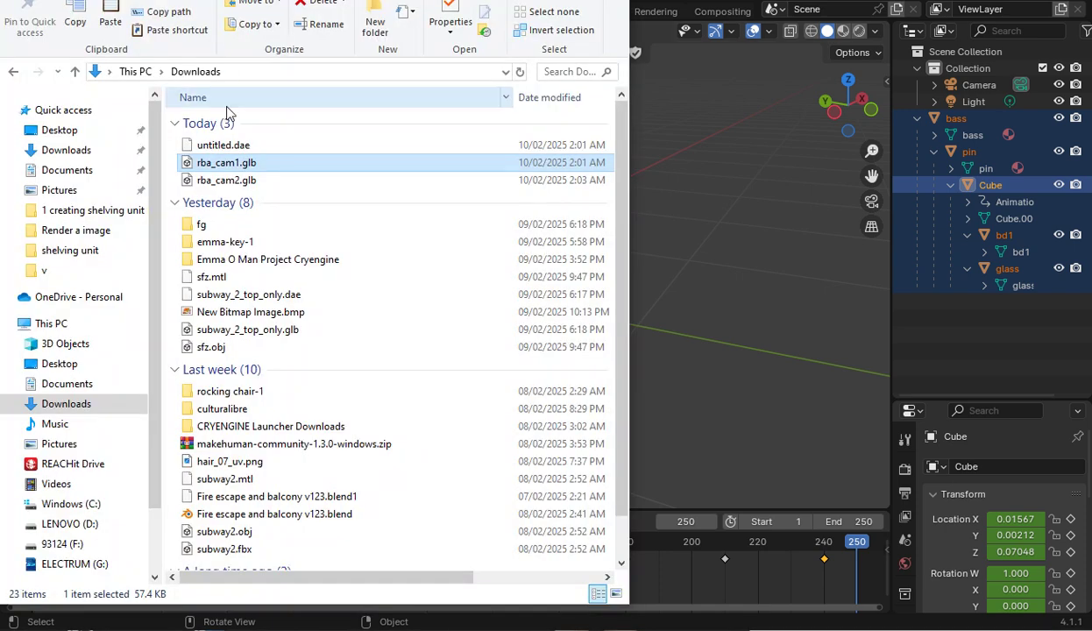
double_click(228, 180)
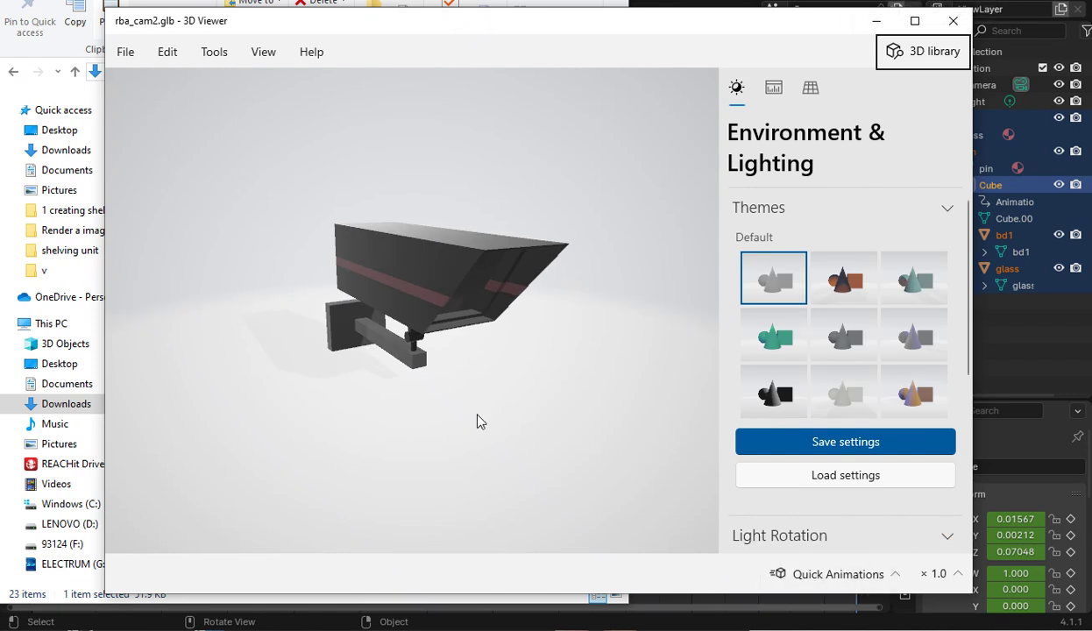
drag(528, 448, 483, 380)
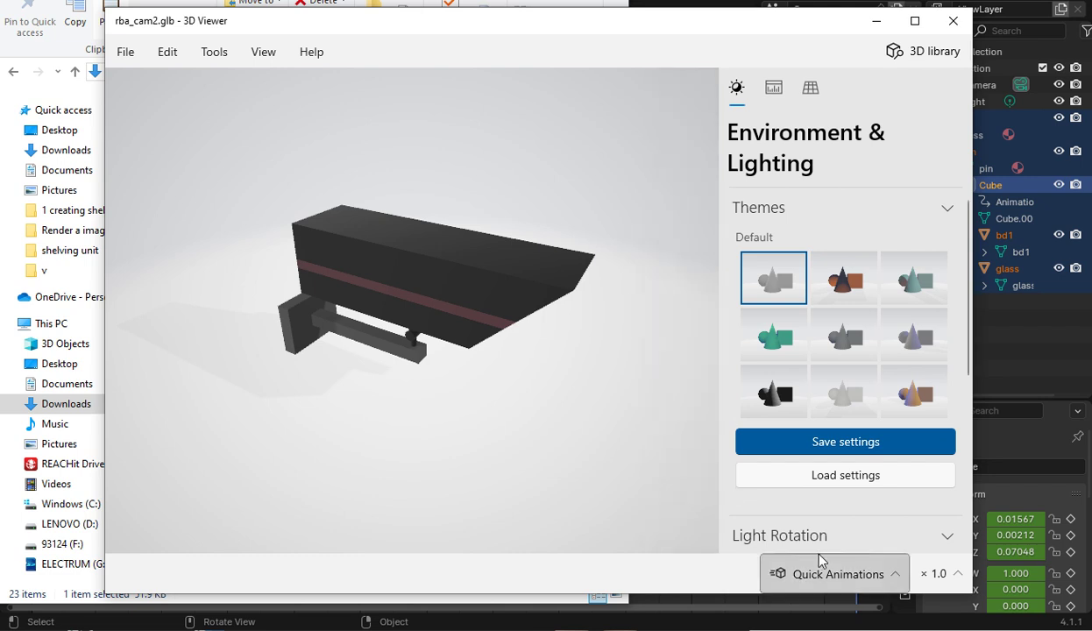
click(952, 20)
click(666, 202)
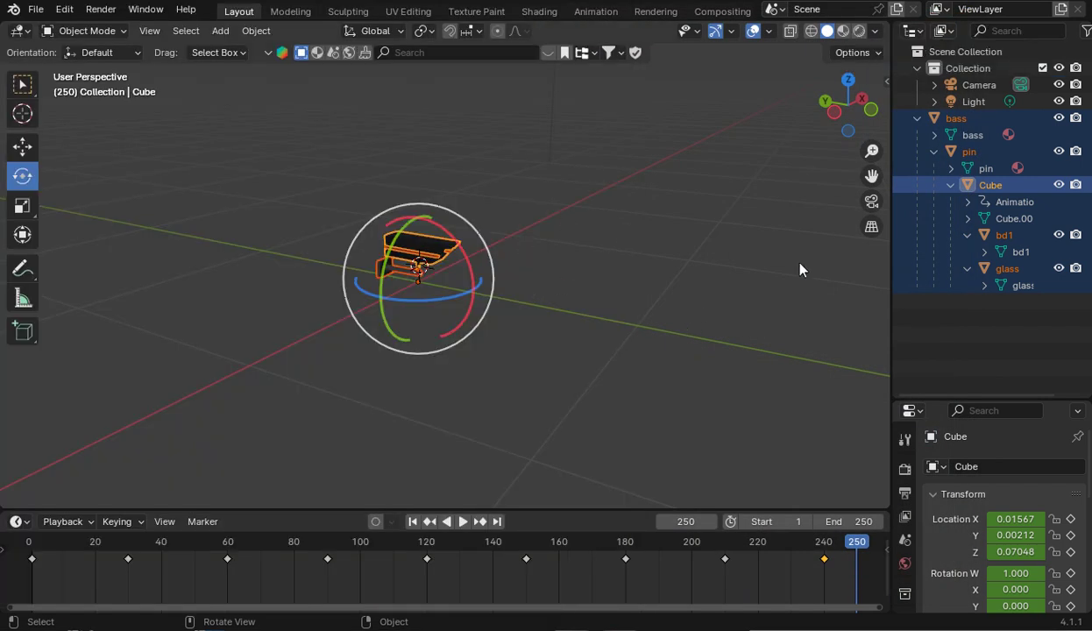
Widen the Outliner, scrub back near the start of the timeline, and expand and select Cube's animation data
drag(891, 257, 812, 258)
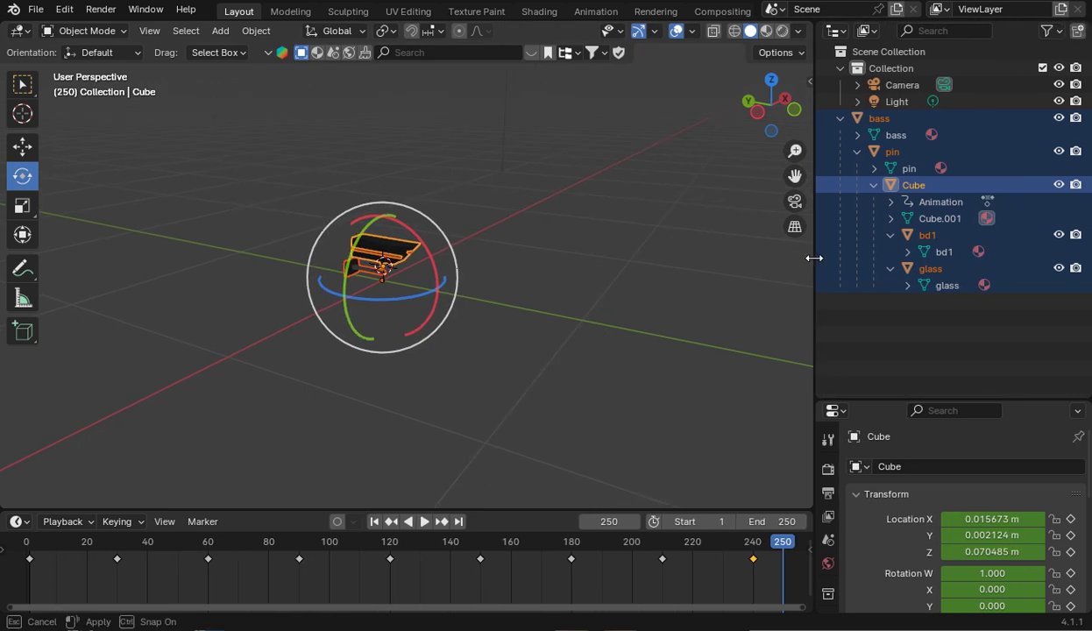
drag(782, 539, 39, 524)
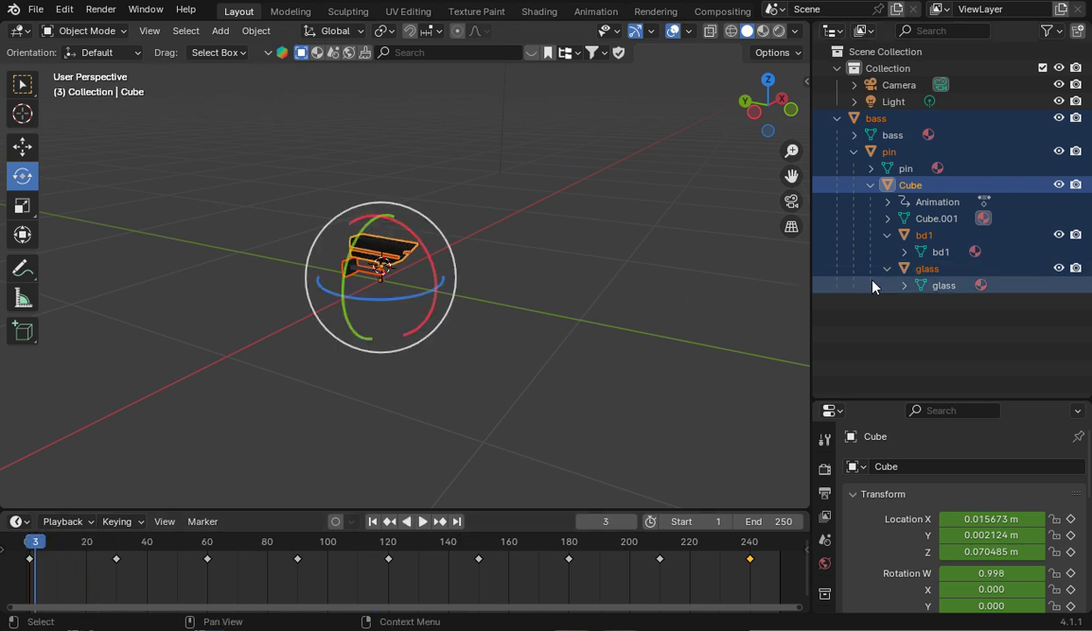
click(889, 201)
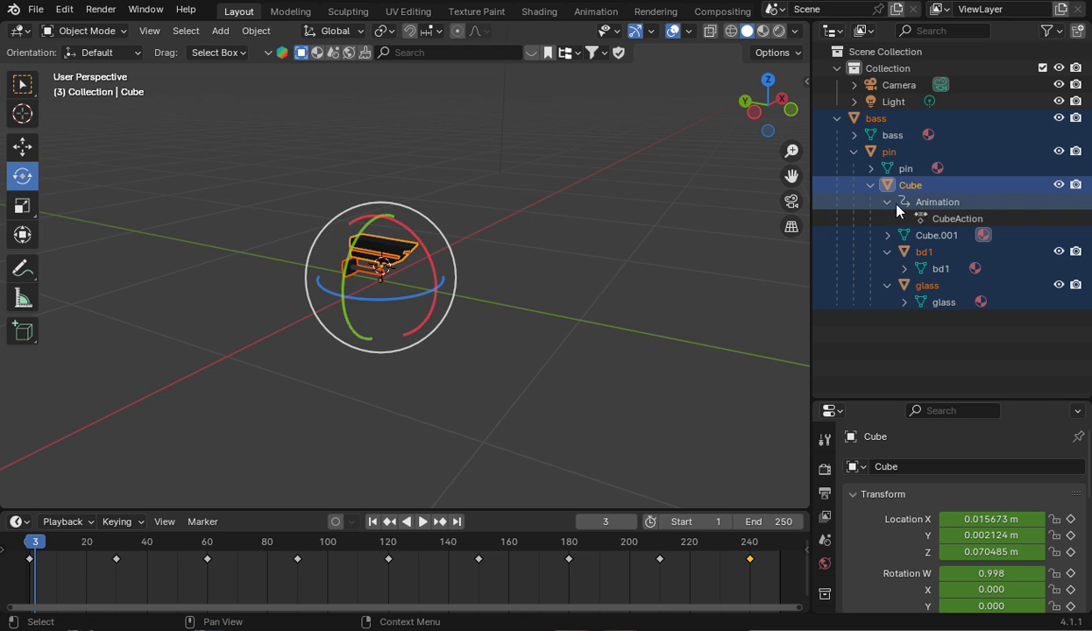
click(904, 203)
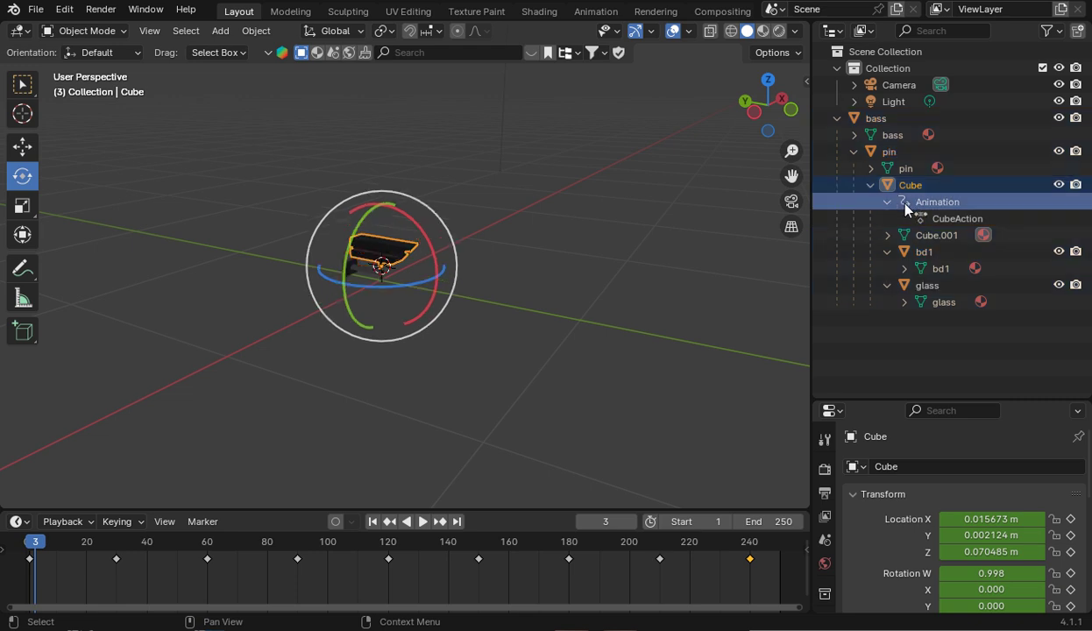
Return the playhead to frame 1 and clear the animation data from Cube
key(space)
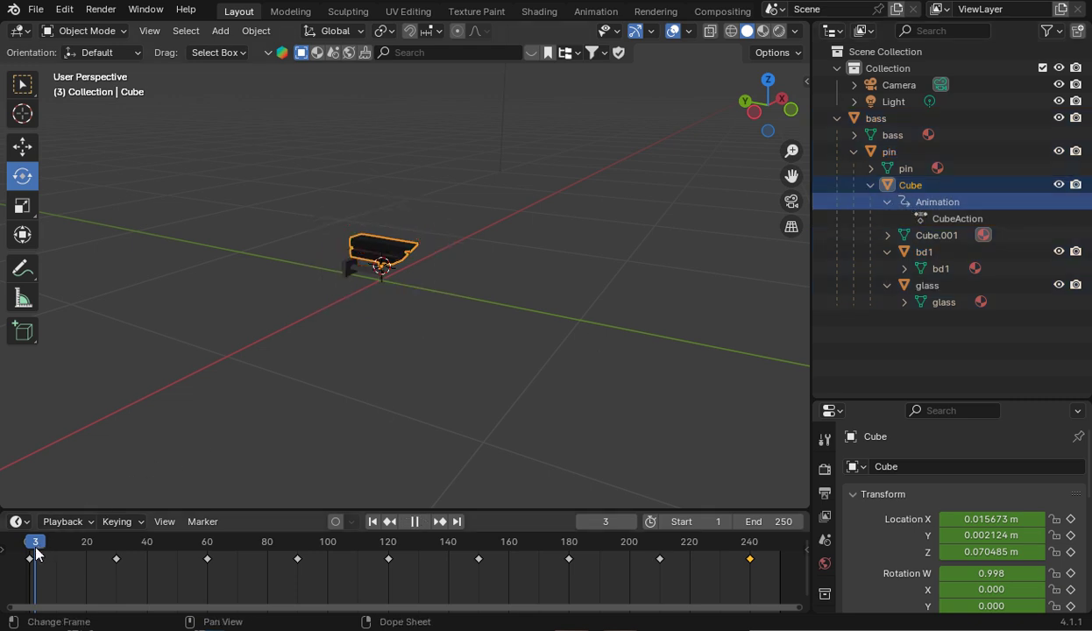
drag(35, 550, 31, 558)
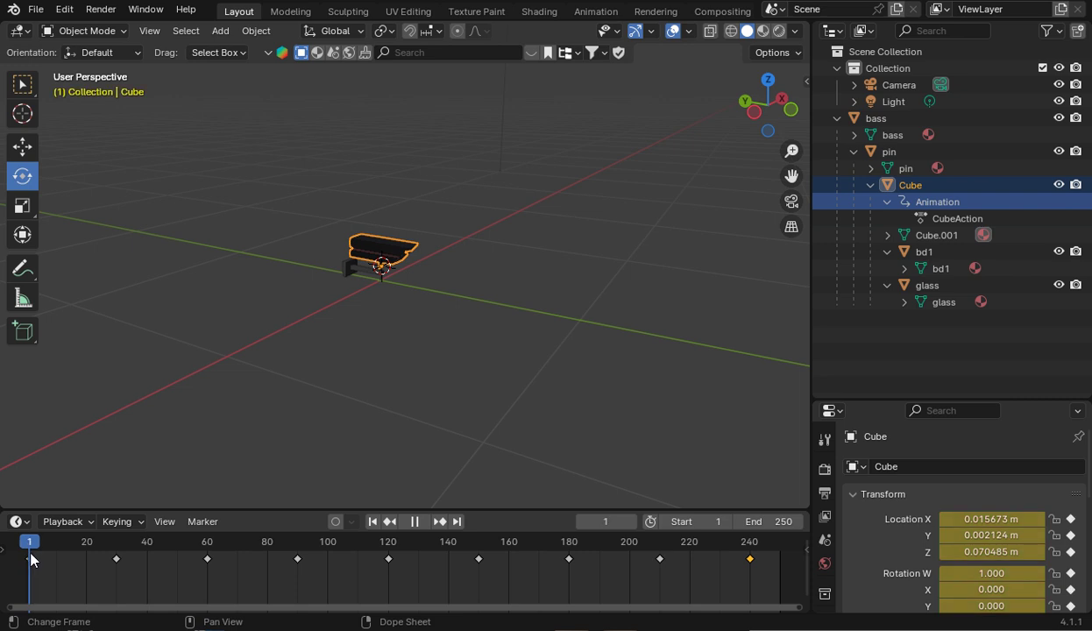
key(space)
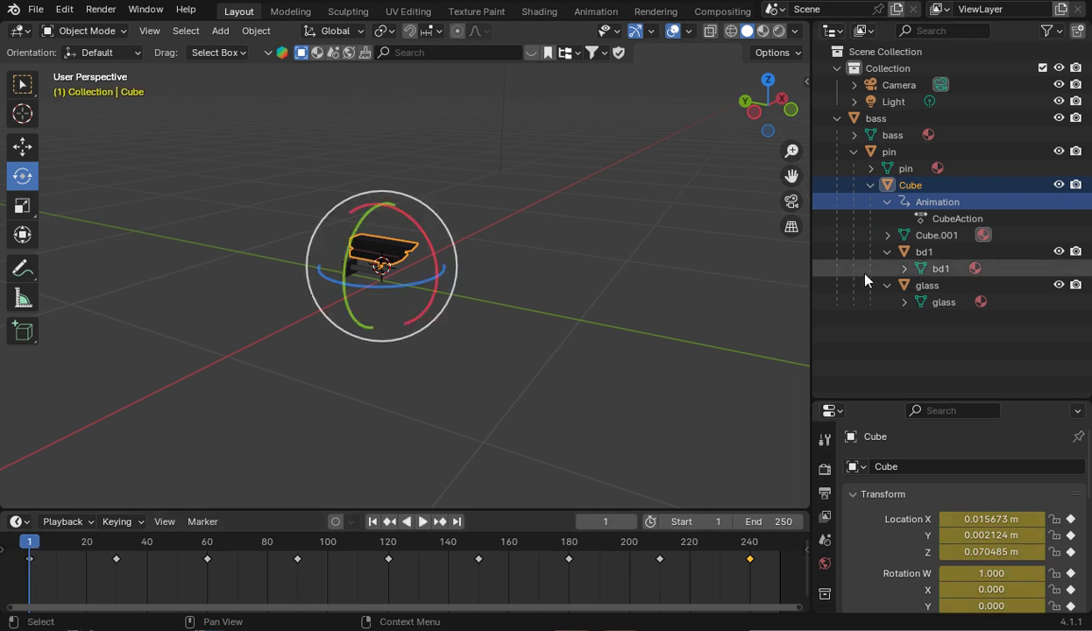
right_click(903, 201)
click(889, 194)
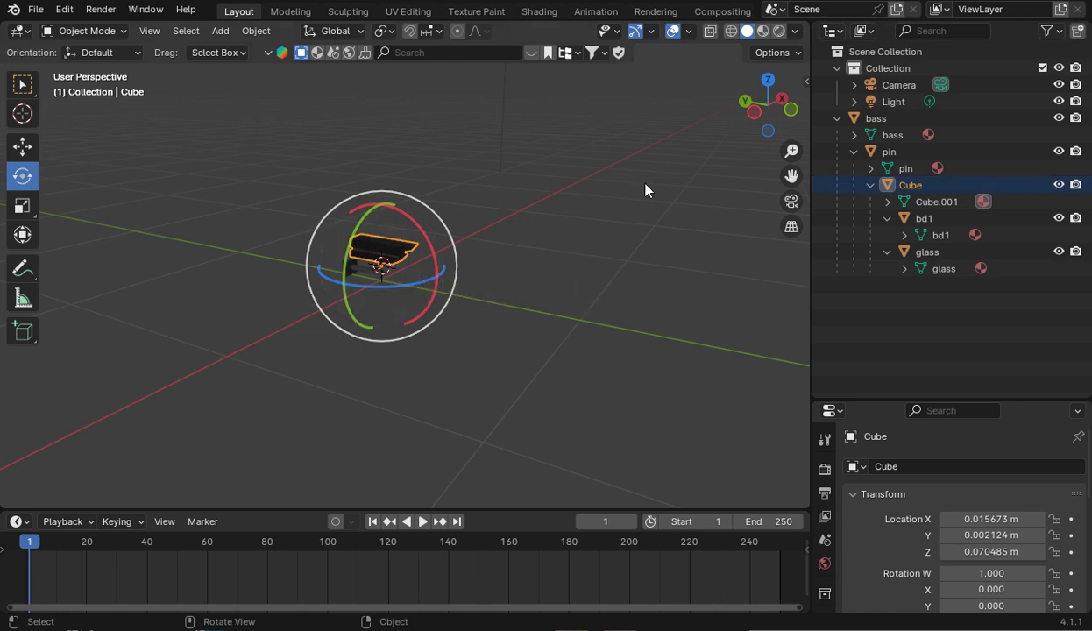
Change the timeline area to the Dope Sheet's Action Editor and create a new action for Cube
drag(777, 178, 629, 289)
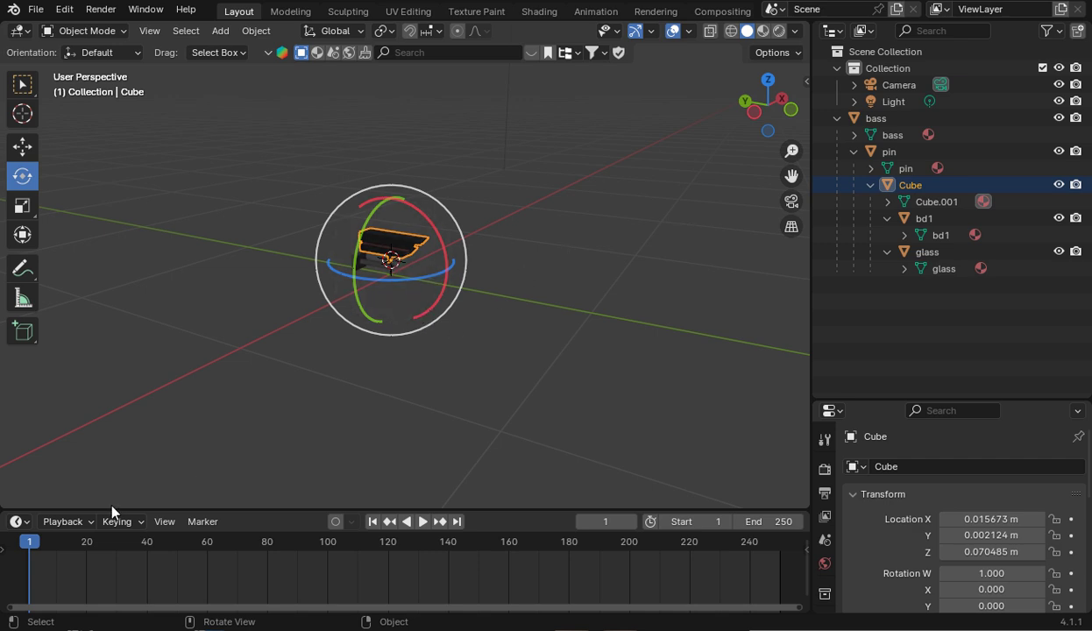
click(19, 522)
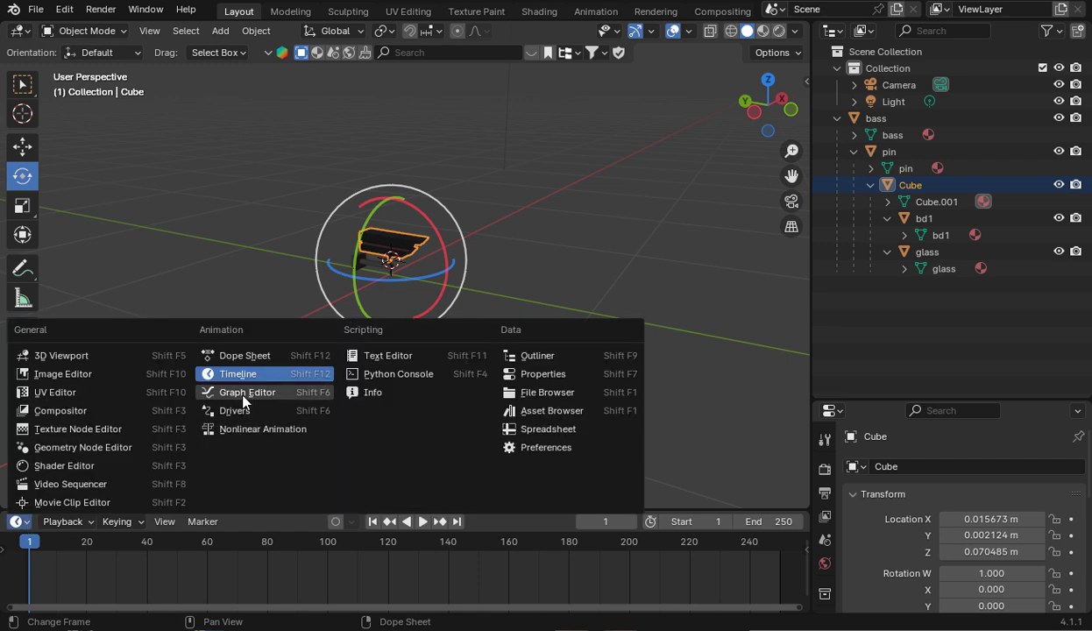
click(244, 355)
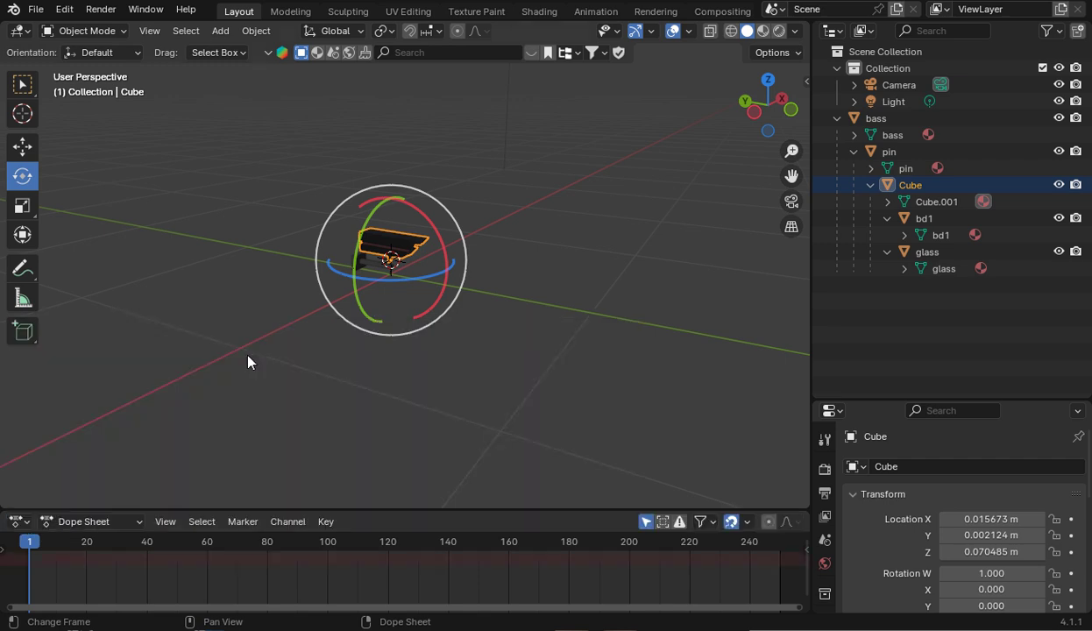
click(110, 521)
click(112, 427)
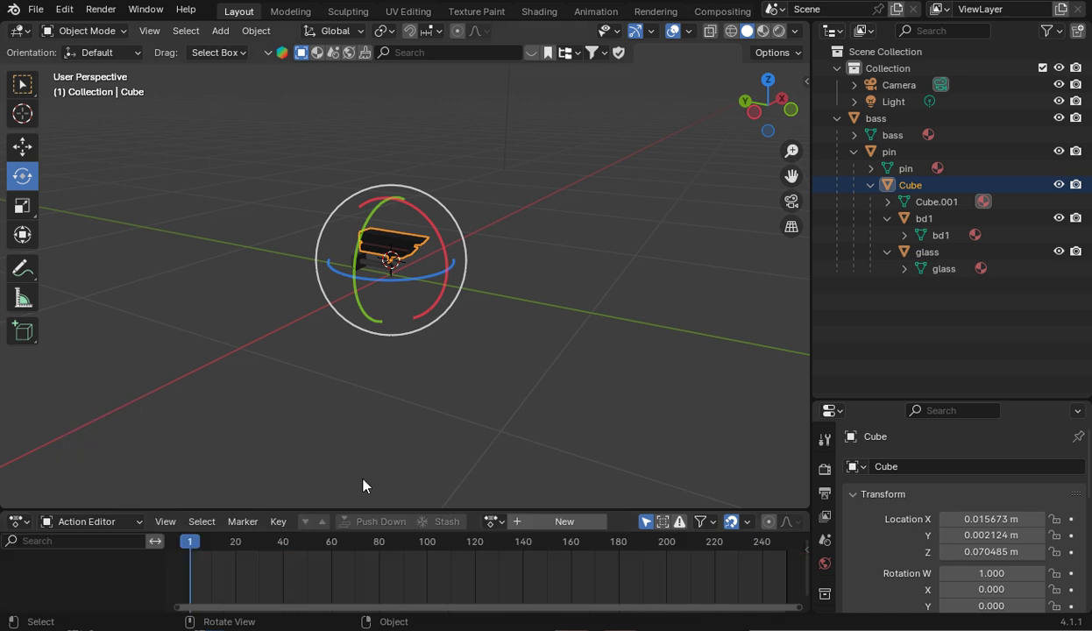
click(555, 523)
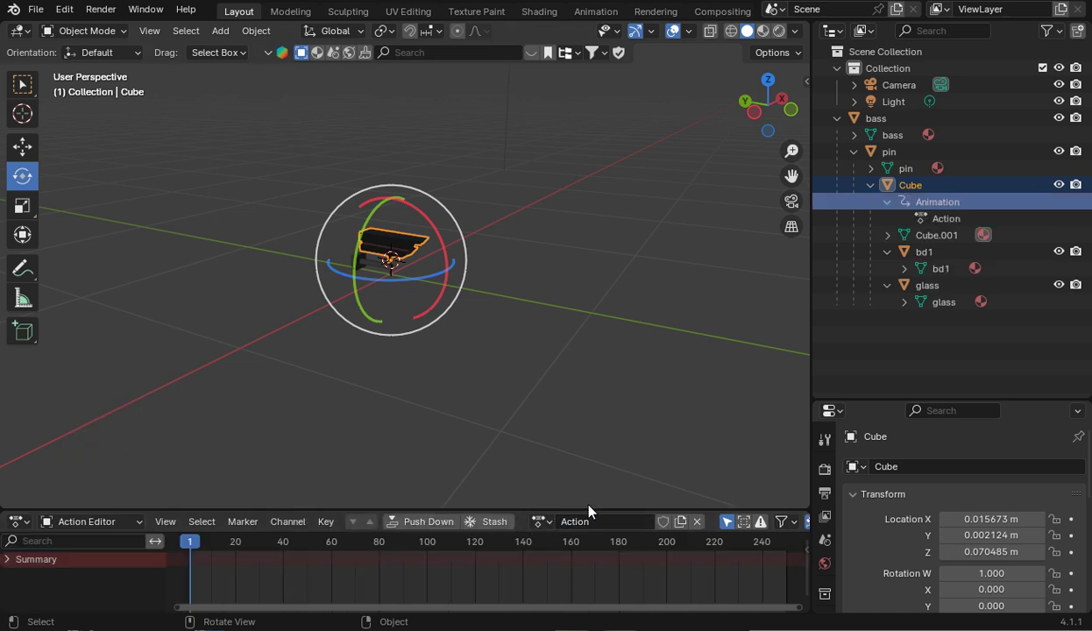
Name Cube's new action lt and protect it with a fake user
click(582, 523)
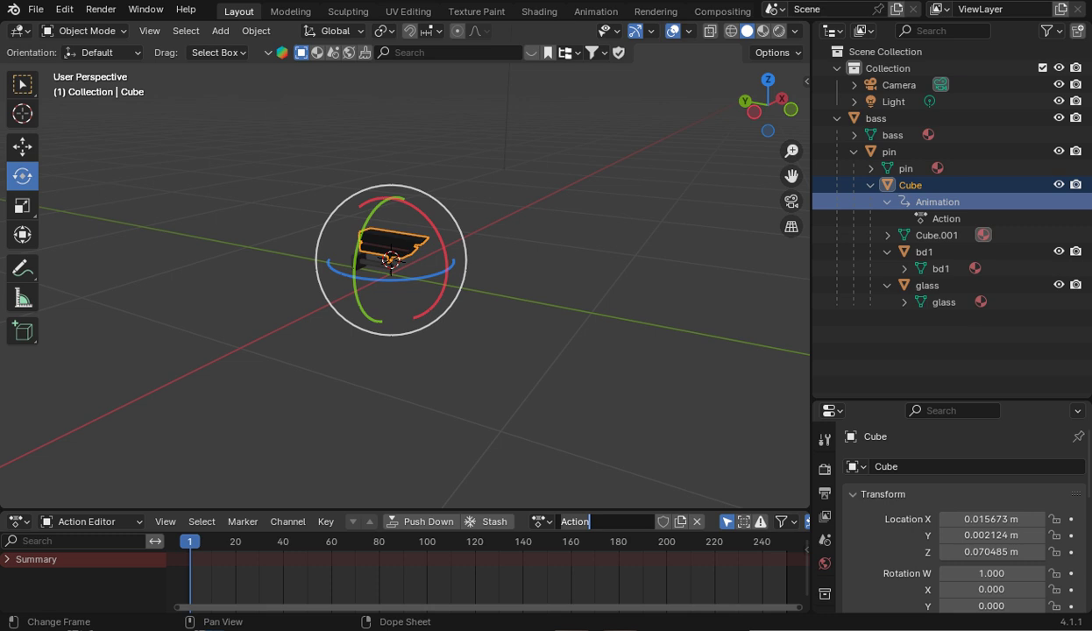
key(ctrl+a)
text(Lt)
key(Return)
click(662, 521)
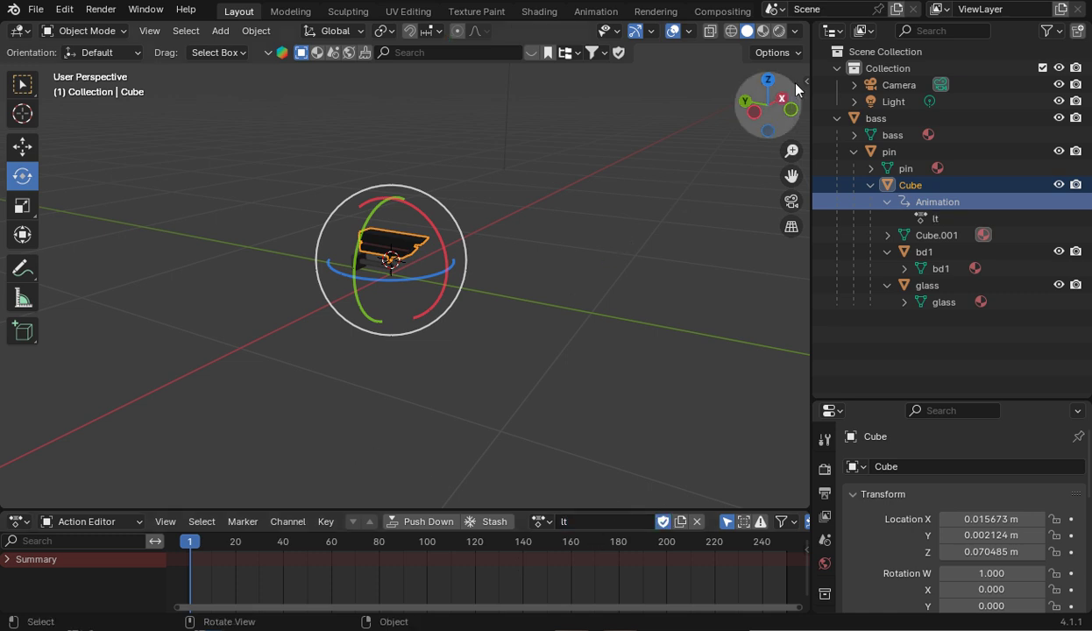
Show the camera closely in top view and rename Cube's action to 0
click(768, 82)
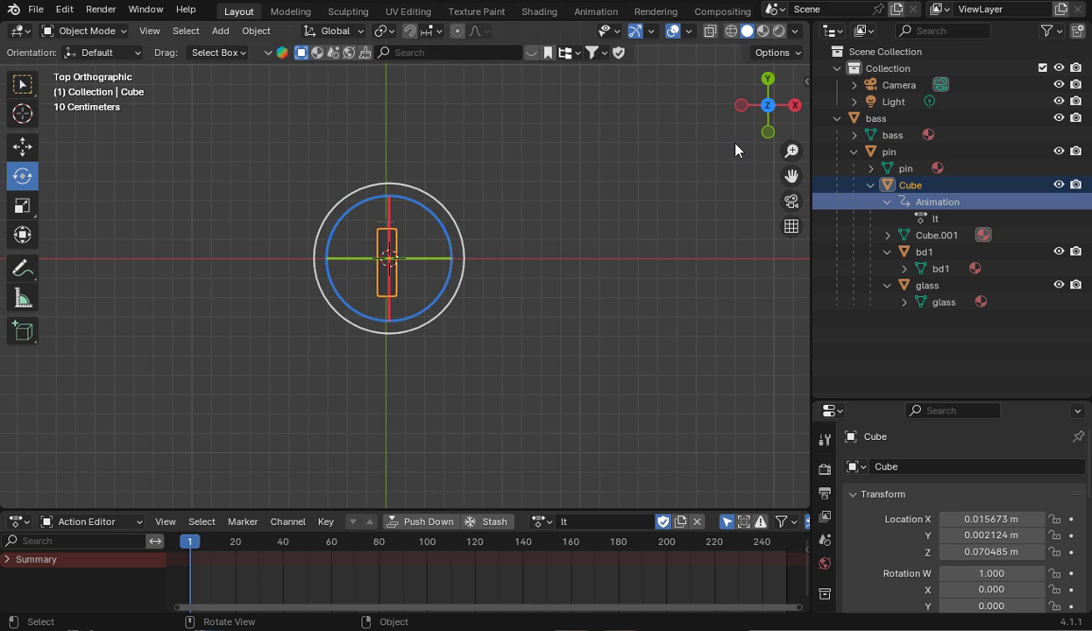
scroll(736, 151, up, 1)
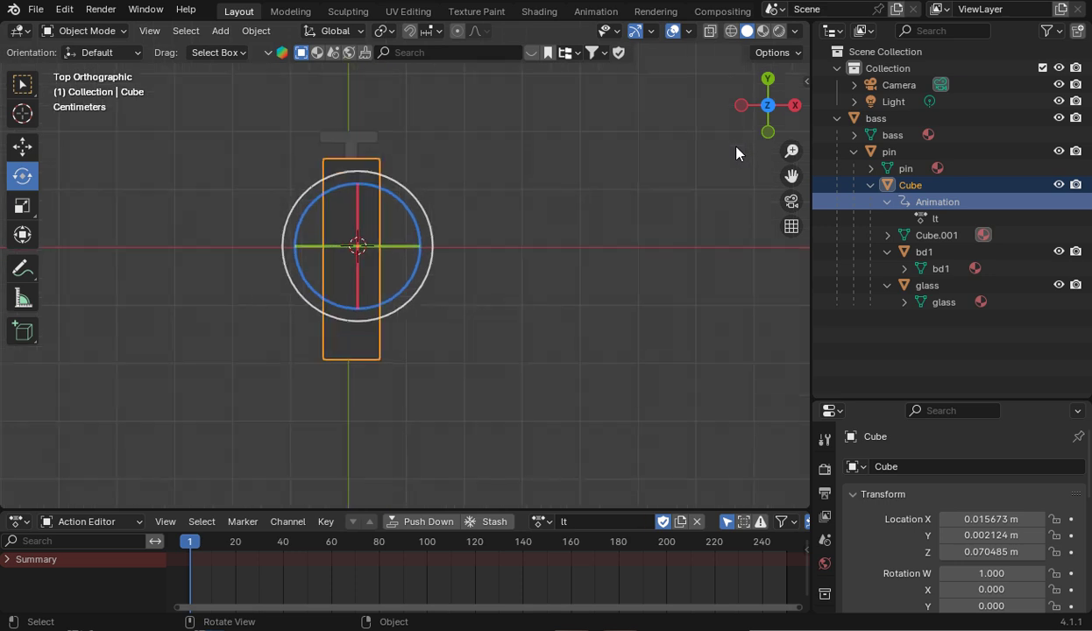
click(575, 521)
text(0)
key(Return)
Insert a Visual Location & Rotation keyframe for Cube at frame 1 in action 0
right_click(354, 276)
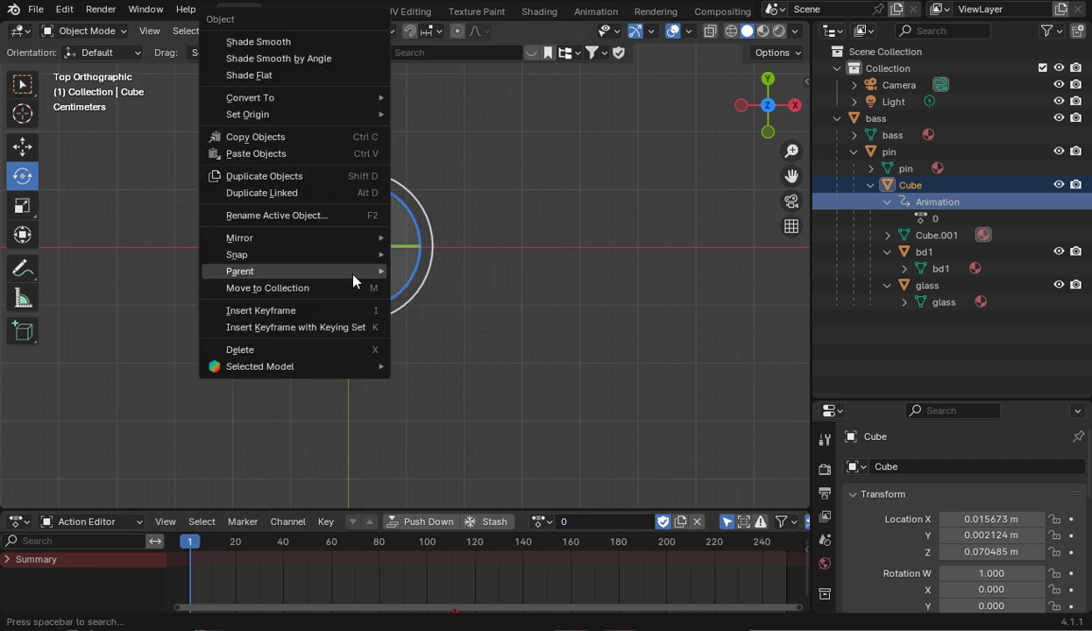
mouse_move(354, 279)
click(326, 326)
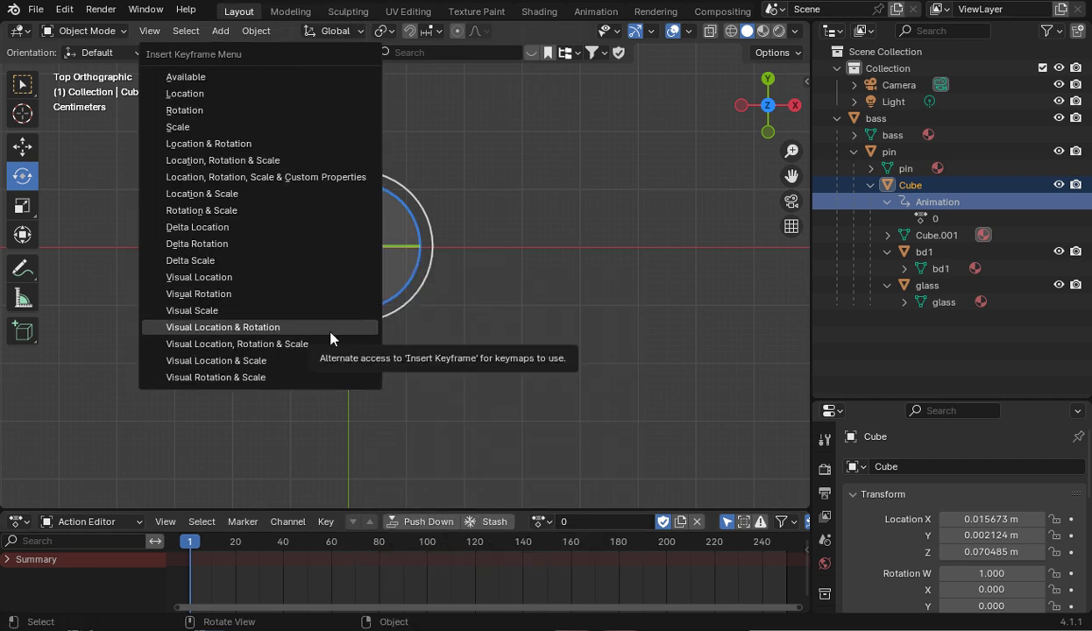
click(267, 327)
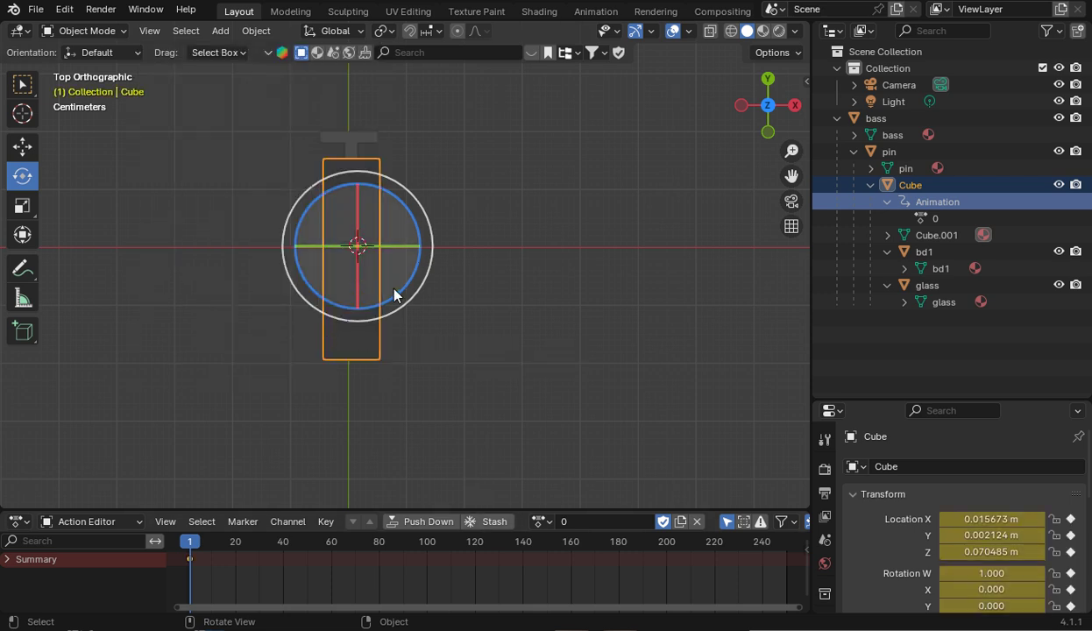
Push action 0 down to an NLA track and create another action named 2 with a fake user
click(438, 523)
click(546, 522)
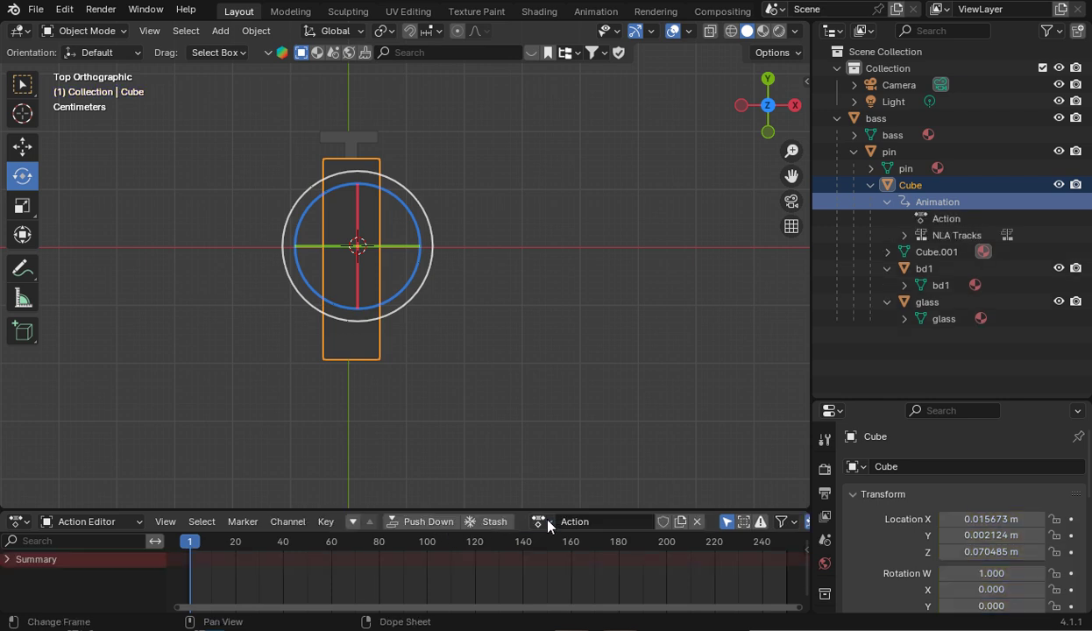
click(612, 522)
text(2)
key(Return)
click(662, 522)
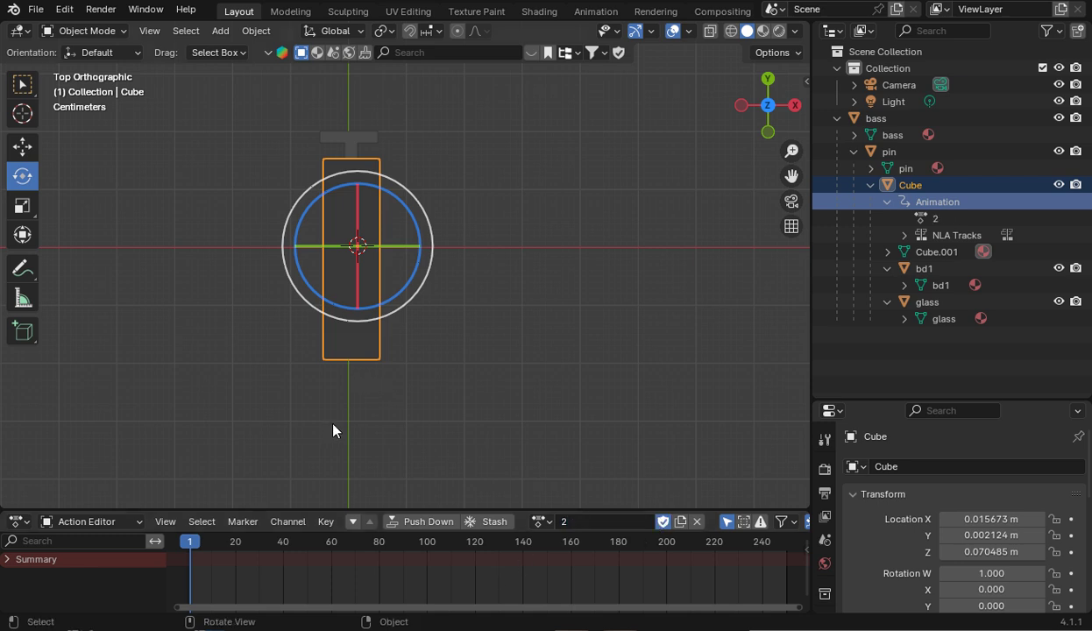
Insert a Visual Location & Rotation keyframe for Cube at frame 1 in action 2
right_click(388, 228)
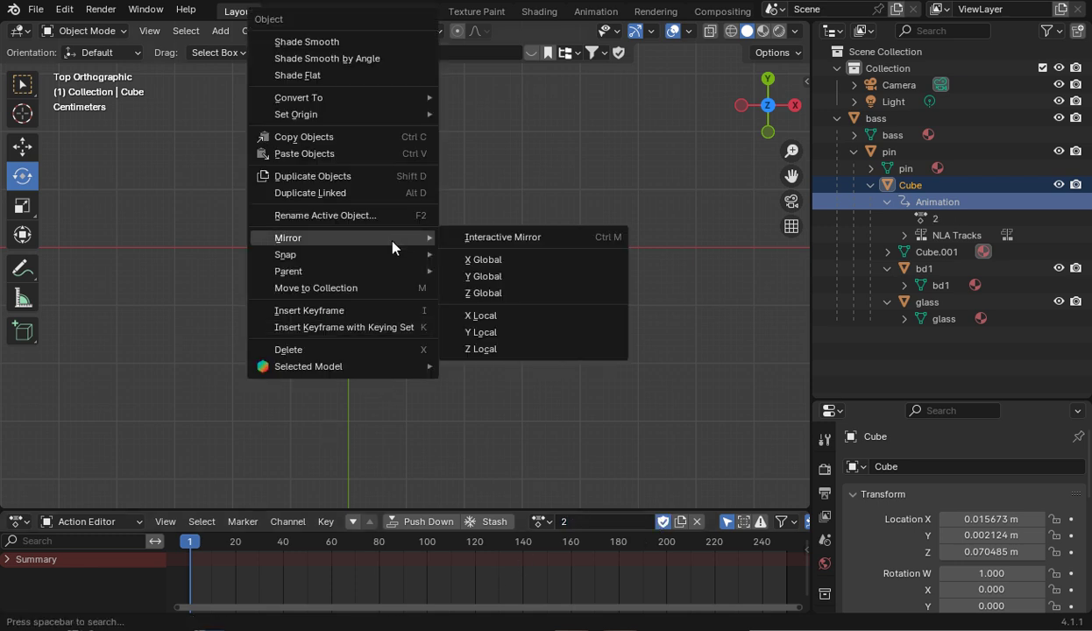
click(368, 329)
click(329, 332)
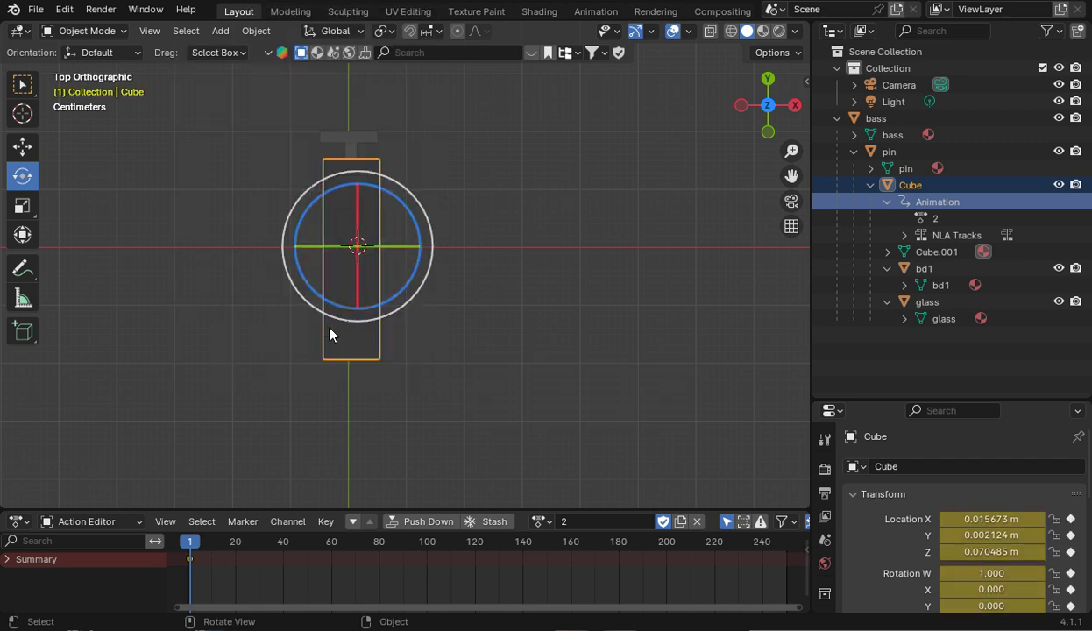
At frame 30 of action 2, rotate Cube clockwise in top view to about W 0.828 and insert a Visual Location & Rotation keyframe
click(200, 550)
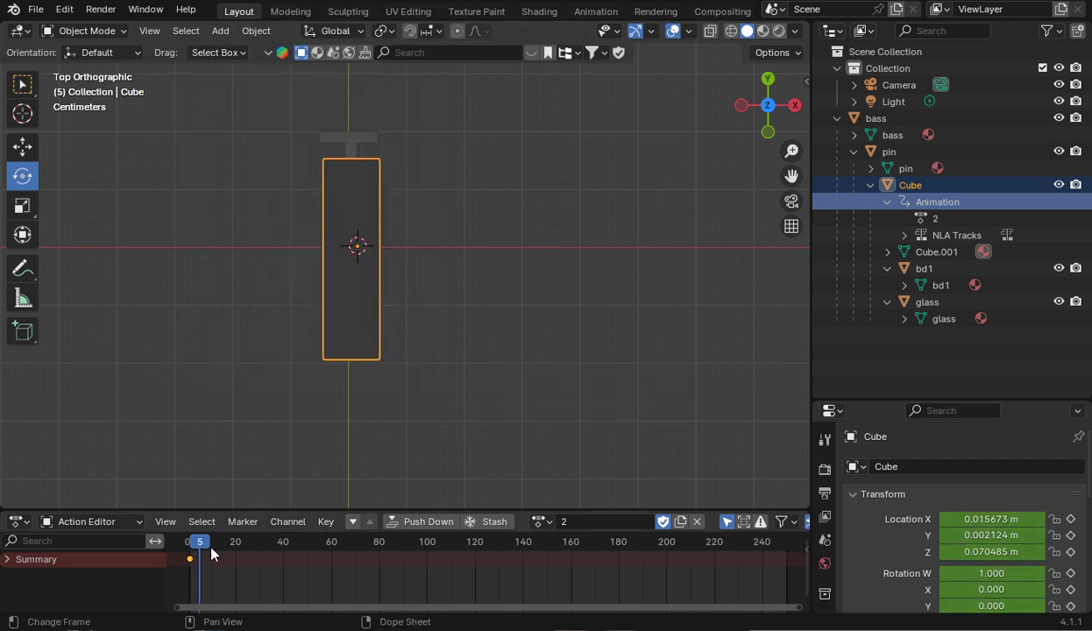
click(257, 552)
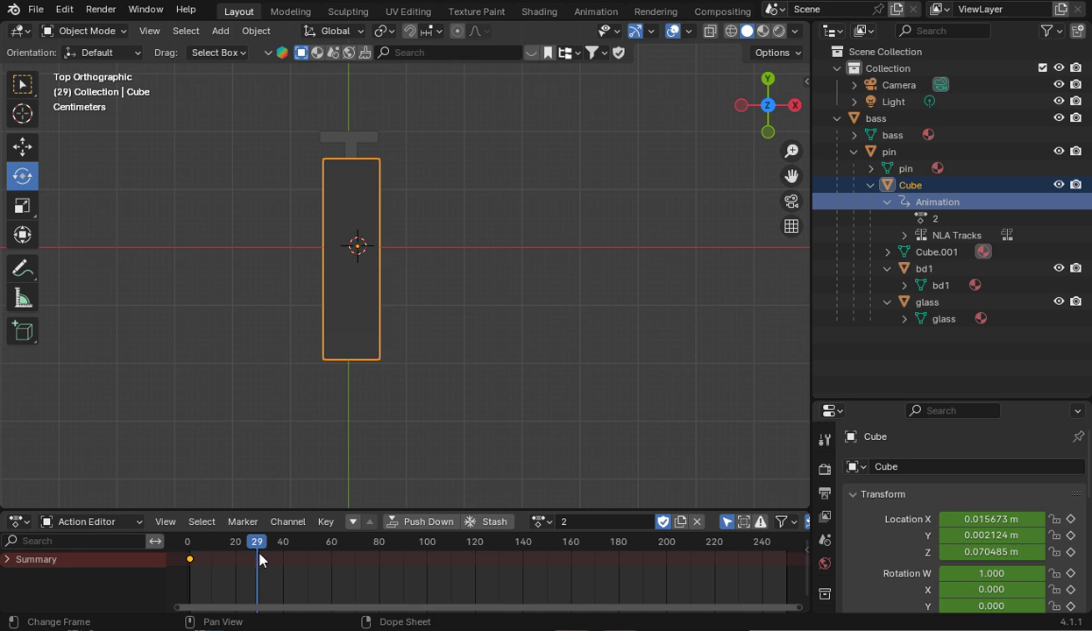
click(260, 559)
drag(411, 209, 396, 286)
right_click(396, 286)
mouse_move(391, 272)
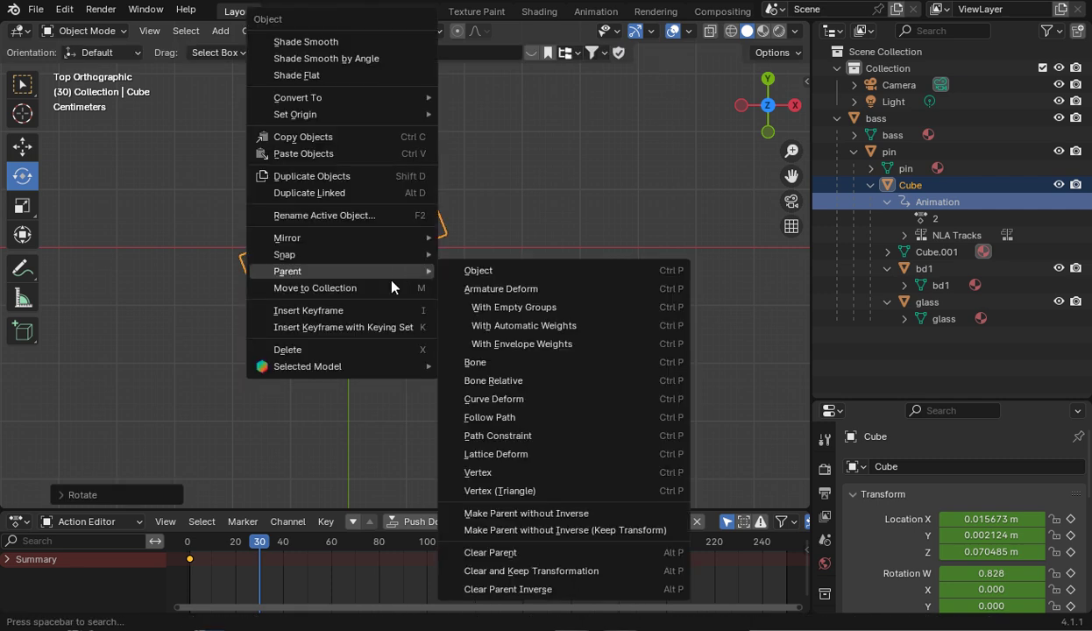
click(363, 327)
click(333, 327)
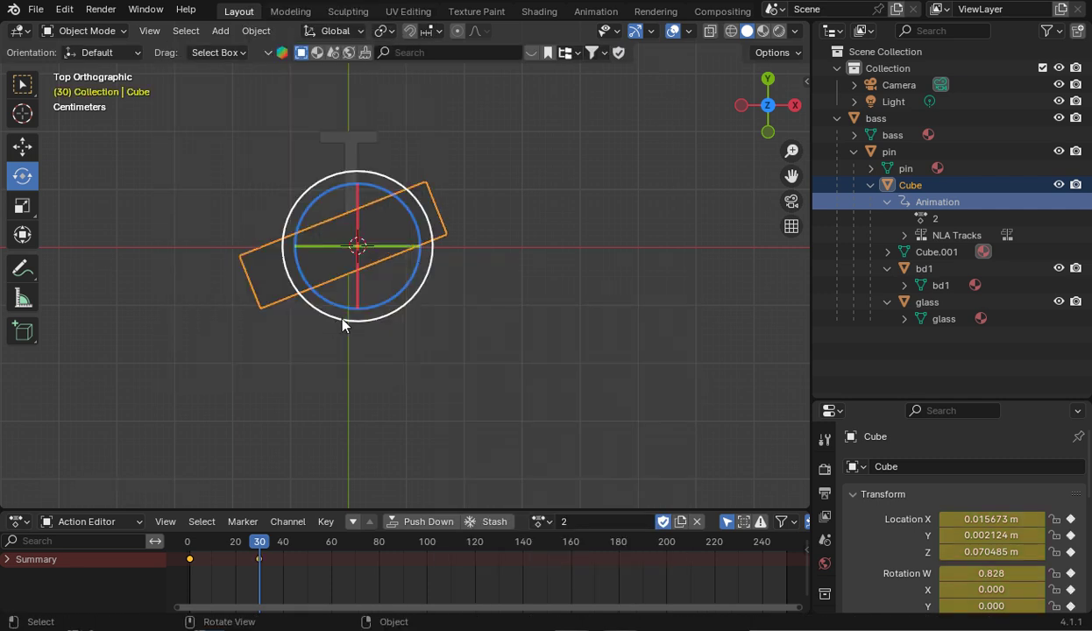
Return to frame 1, push action 2 down to an NLA track and create action 3 with a fake user
click(265, 541)
drag(265, 541, 192, 541)
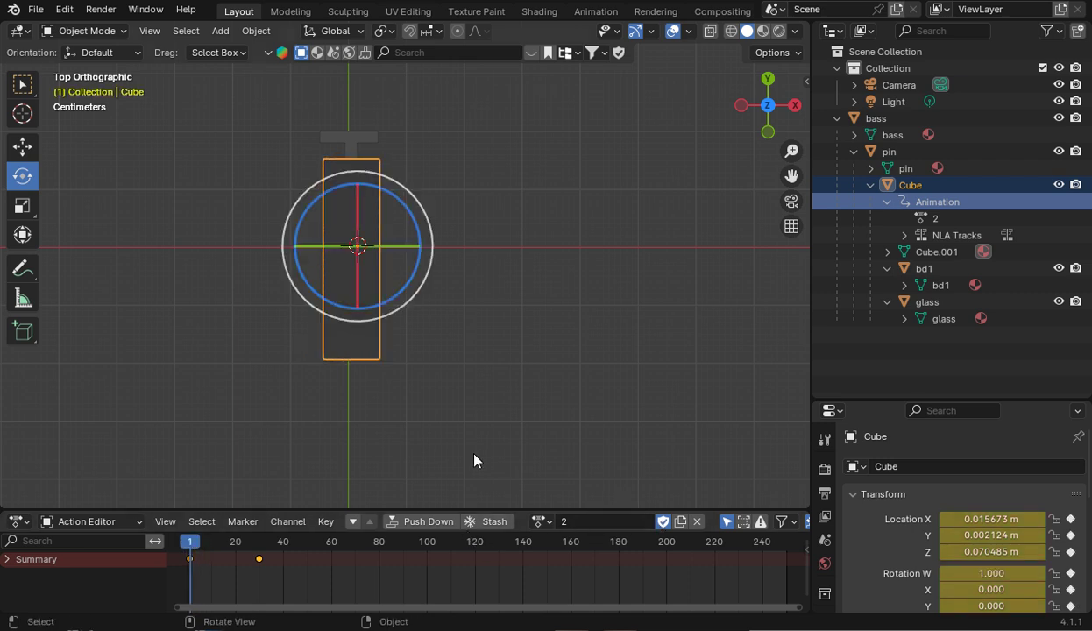
click(443, 523)
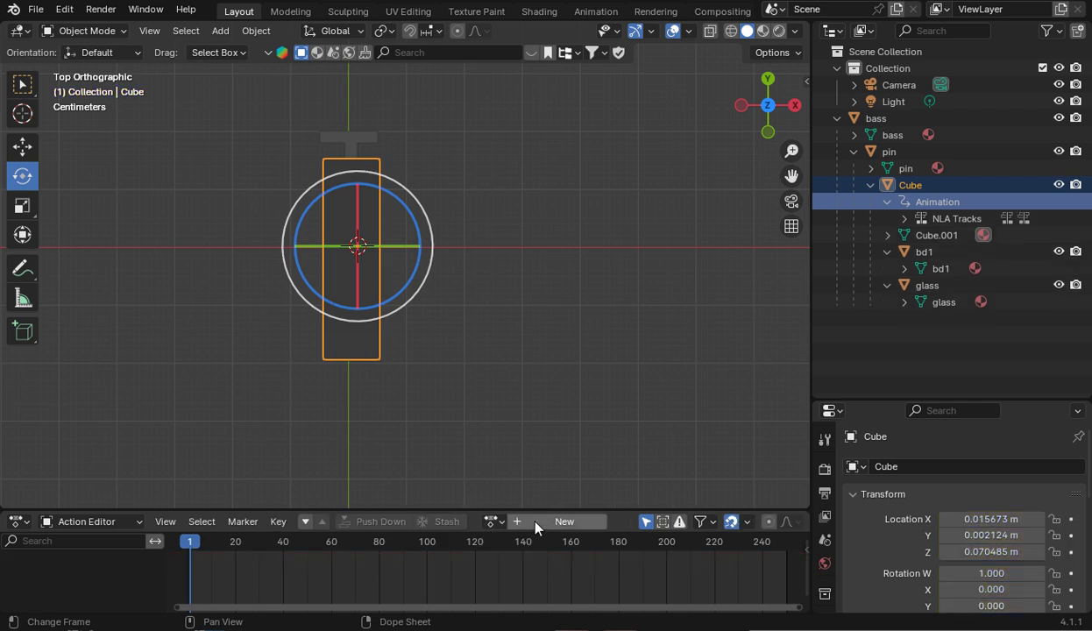
click(564, 521)
click(595, 521)
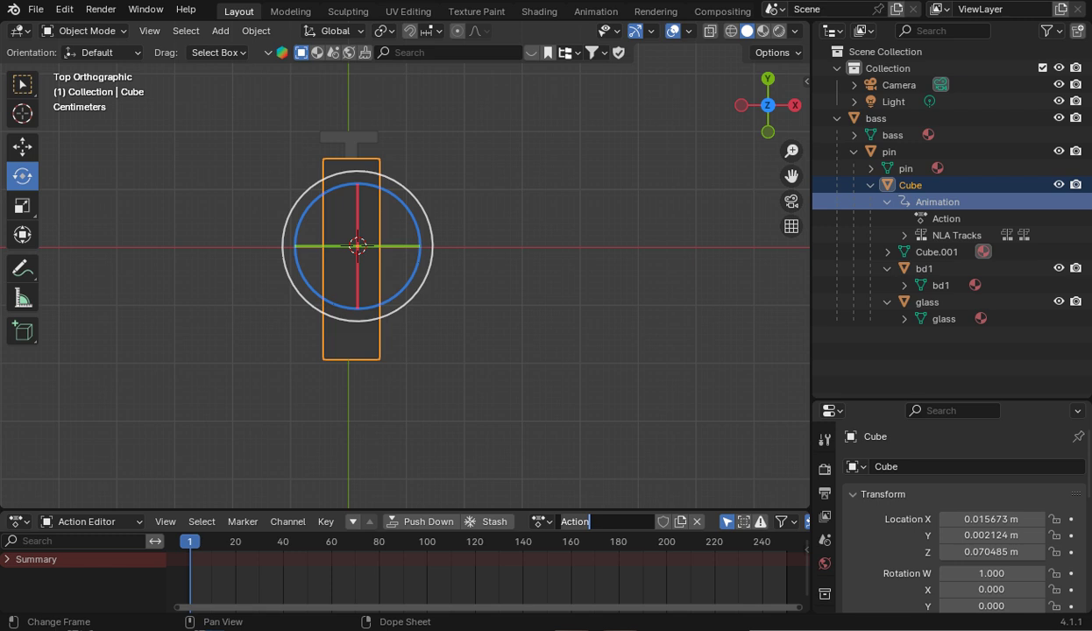
key(Return)
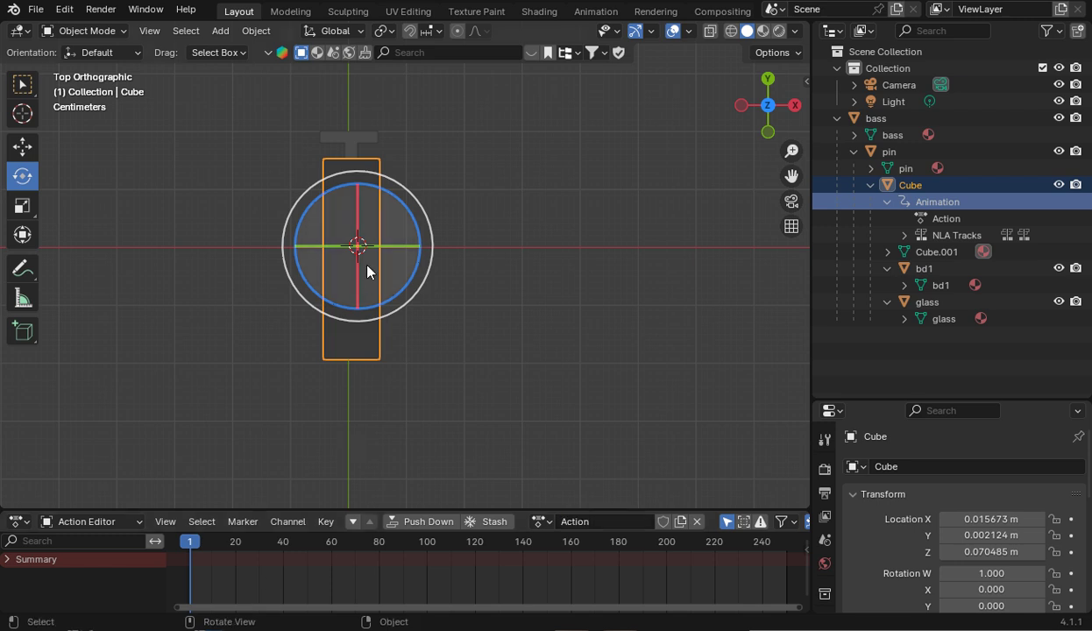
click(607, 521)
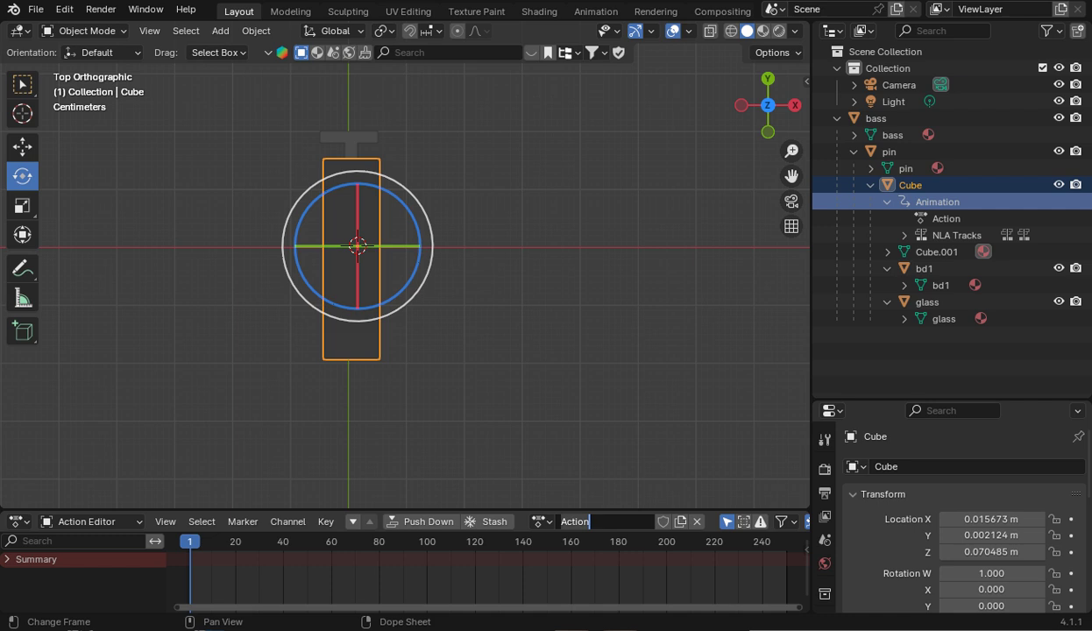
text(3)
click(663, 521)
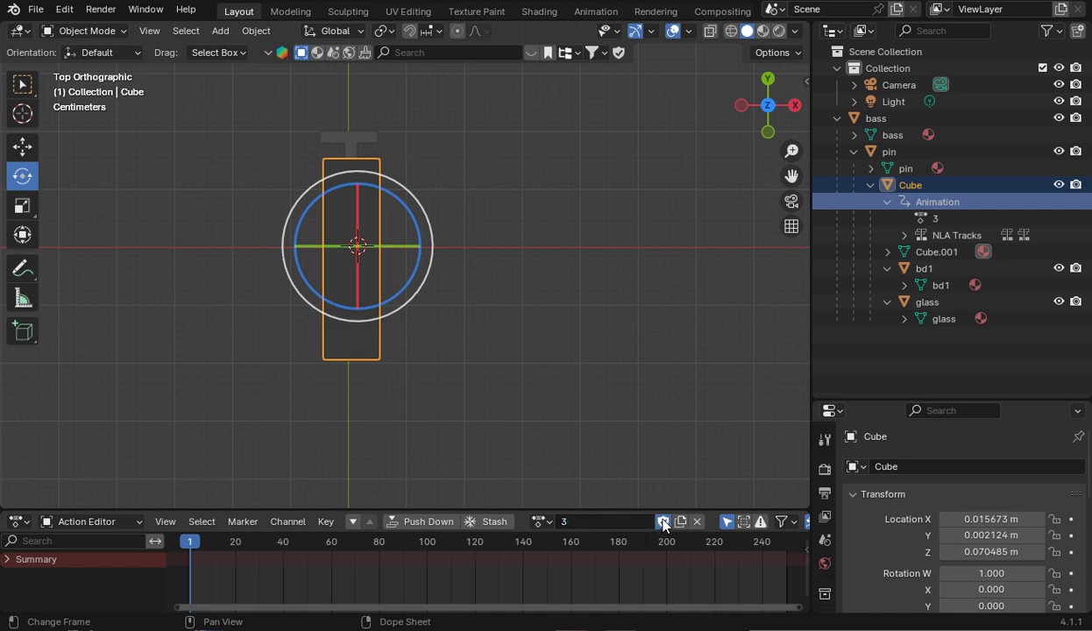
Insert a Visual Location & Rotation keyframe for Cube at frame 1 in action 3
right_click(364, 235)
click(349, 324)
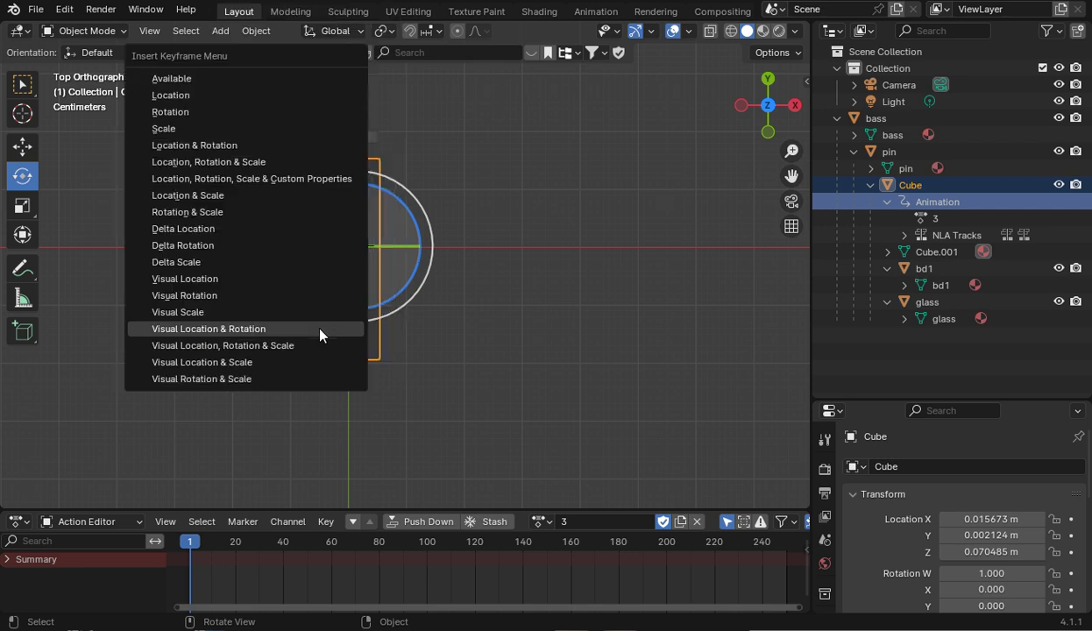
click(262, 332)
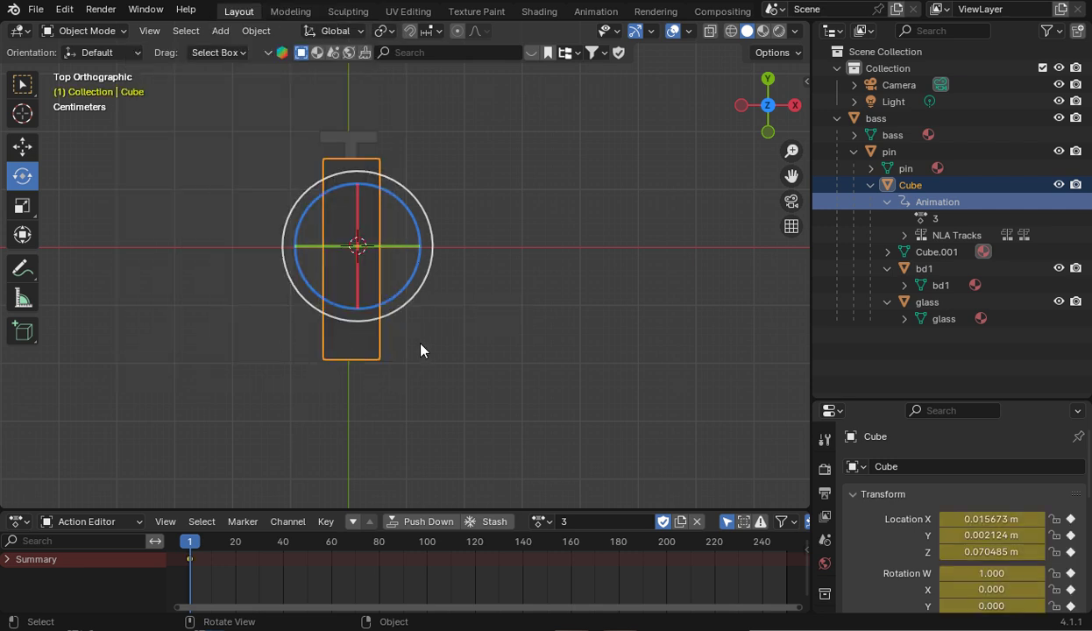
Push action 3 down to an NLA track and create another action named 4 with a fake user
click(428, 521)
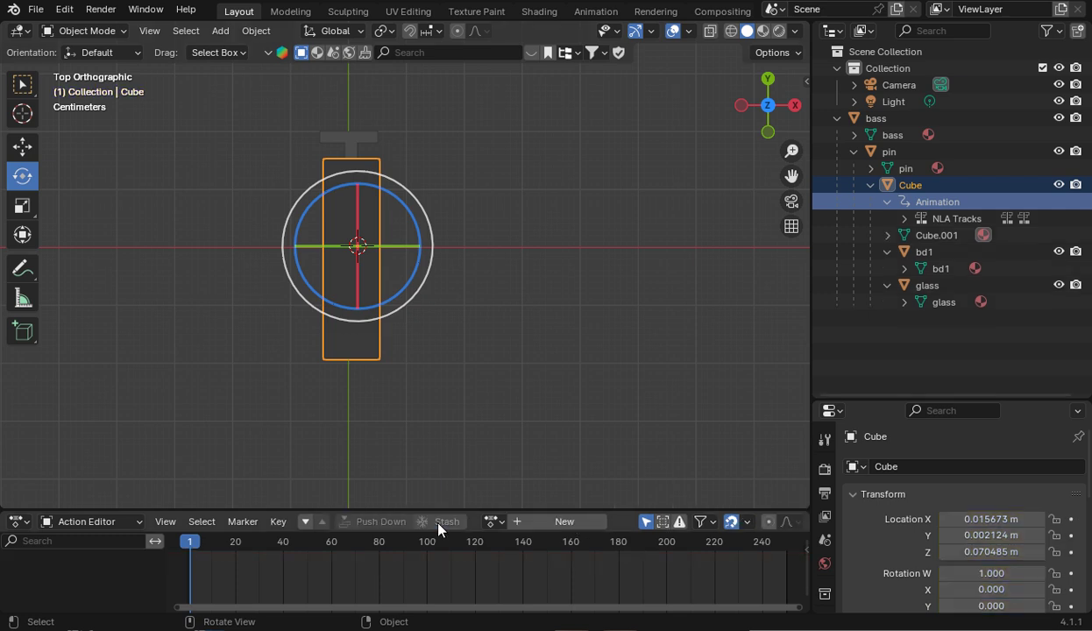
click(541, 521)
double_click(575, 524)
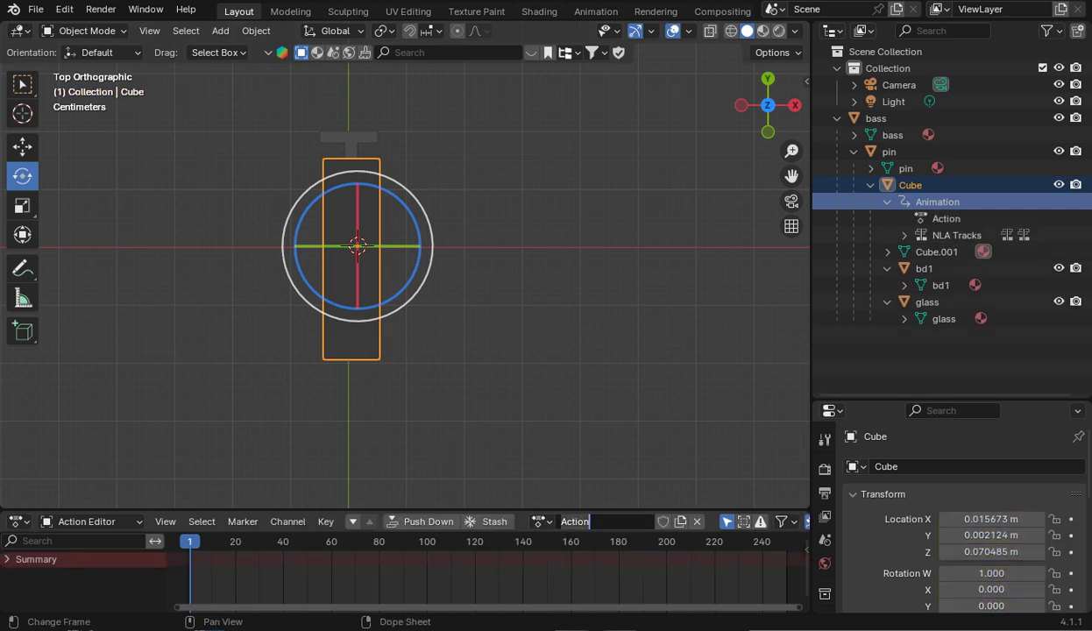
text(4)
key(Return)
click(662, 521)
drag(198, 554, 260, 553)
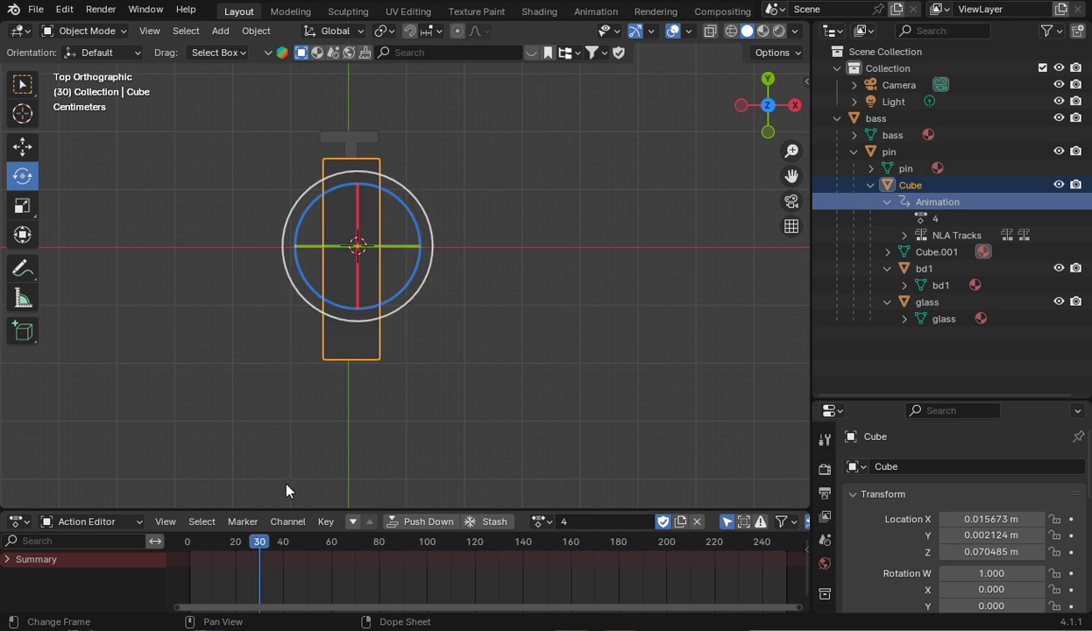
drag(418, 273, 427, 127)
right_click(390, 268)
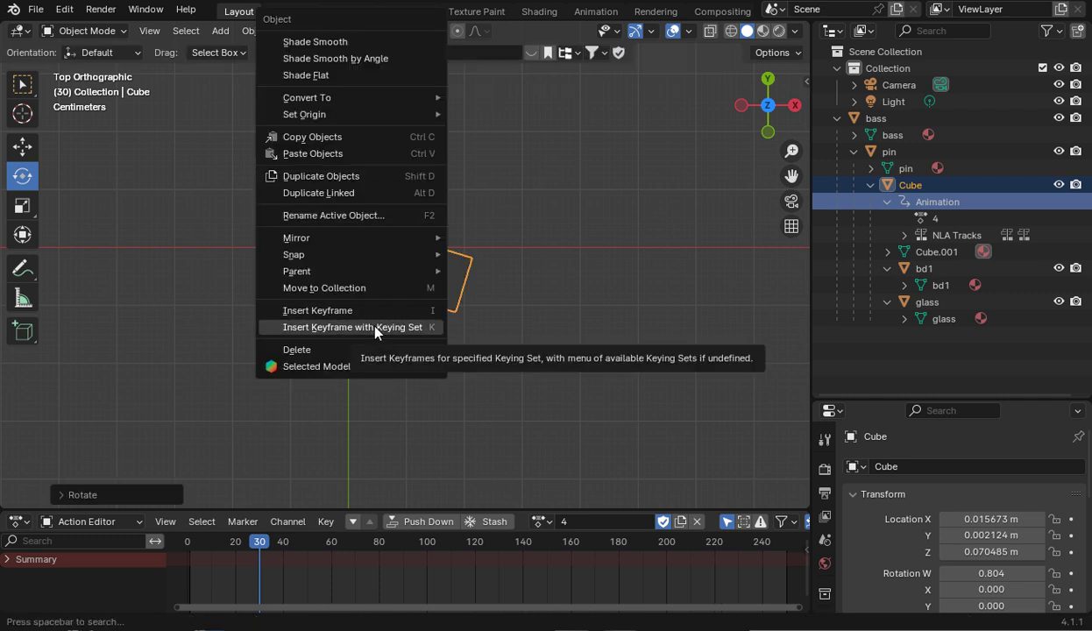
click(65, 9)
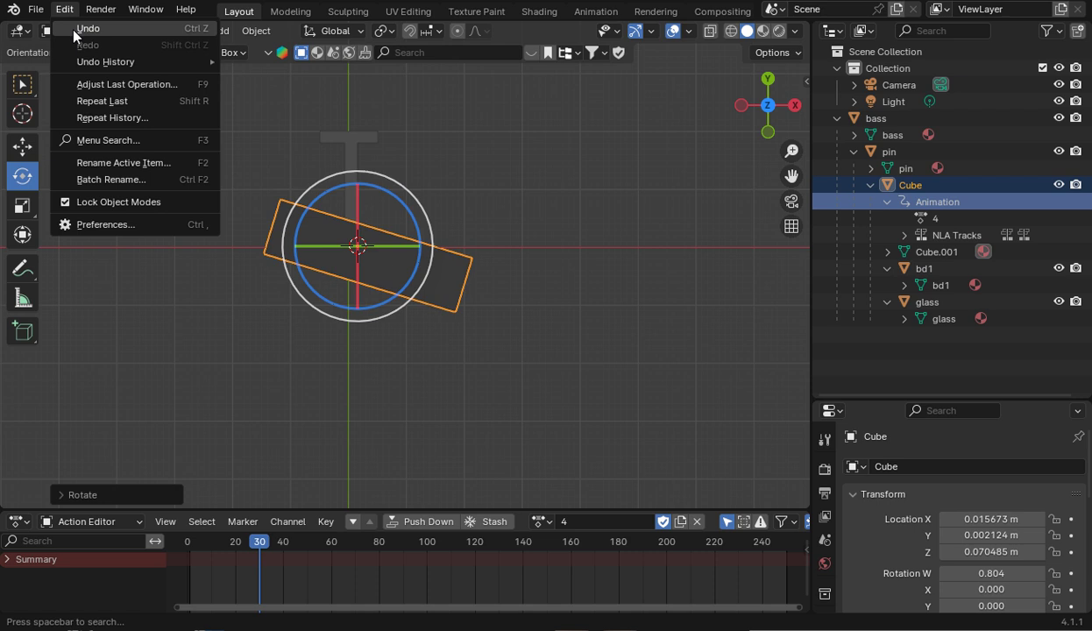
click(71, 28)
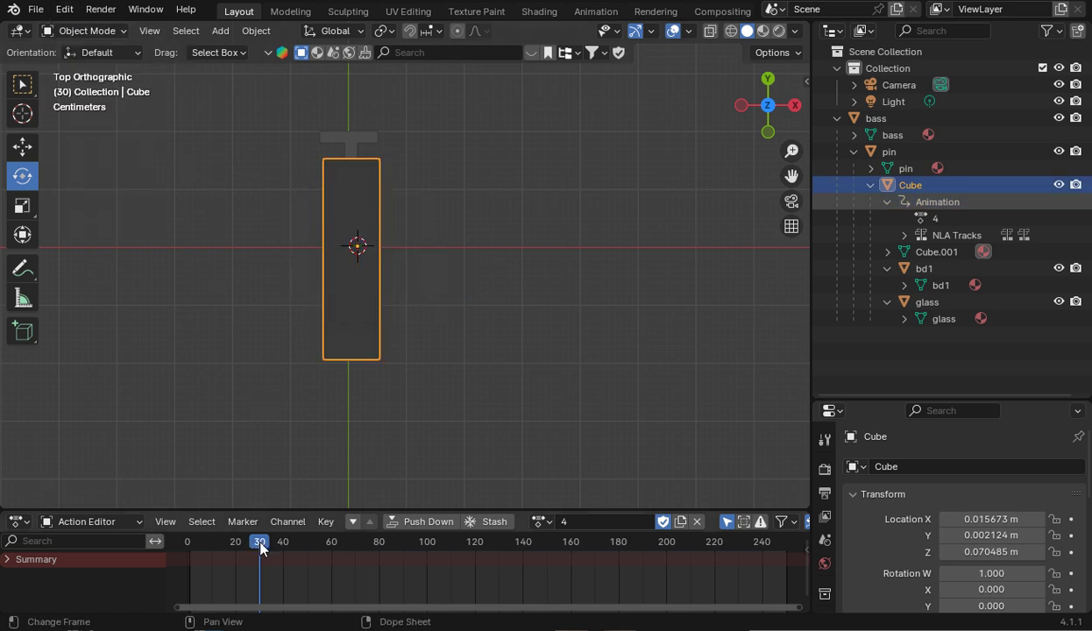
Insert a Visual Location & Rotation keyframe for Cube at frame 1 in action 4
drag(261, 543, 190, 555)
right_click(346, 311)
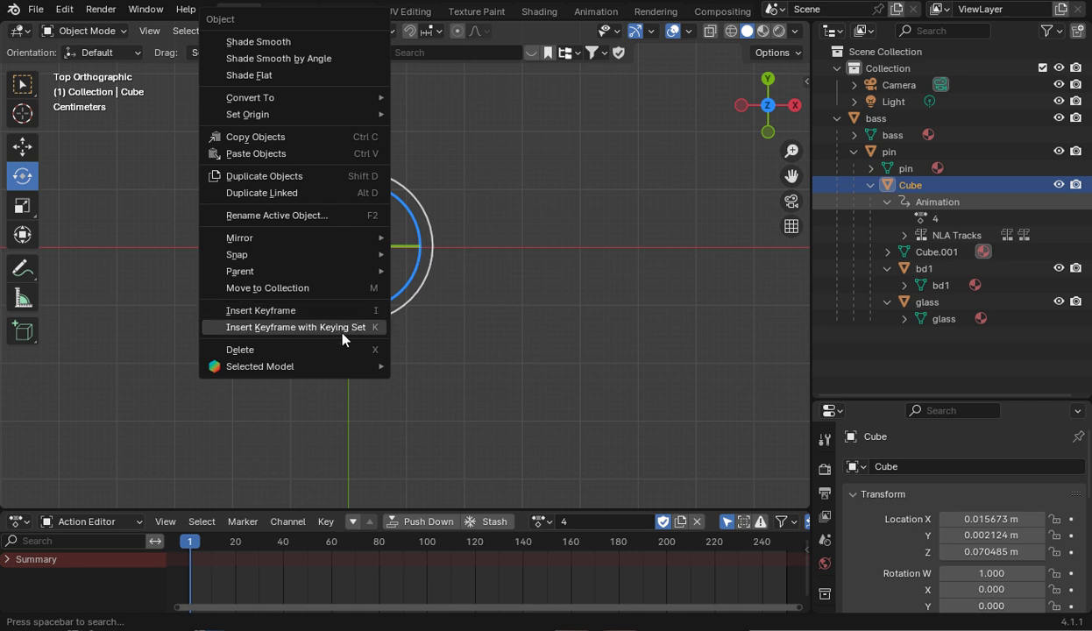
click(343, 336)
click(343, 335)
At frame 30 of action 4, rotate Cube counterclockwise in top view to about W 0.798 and insert a Visual Location & Rotation keyframe
click(201, 549)
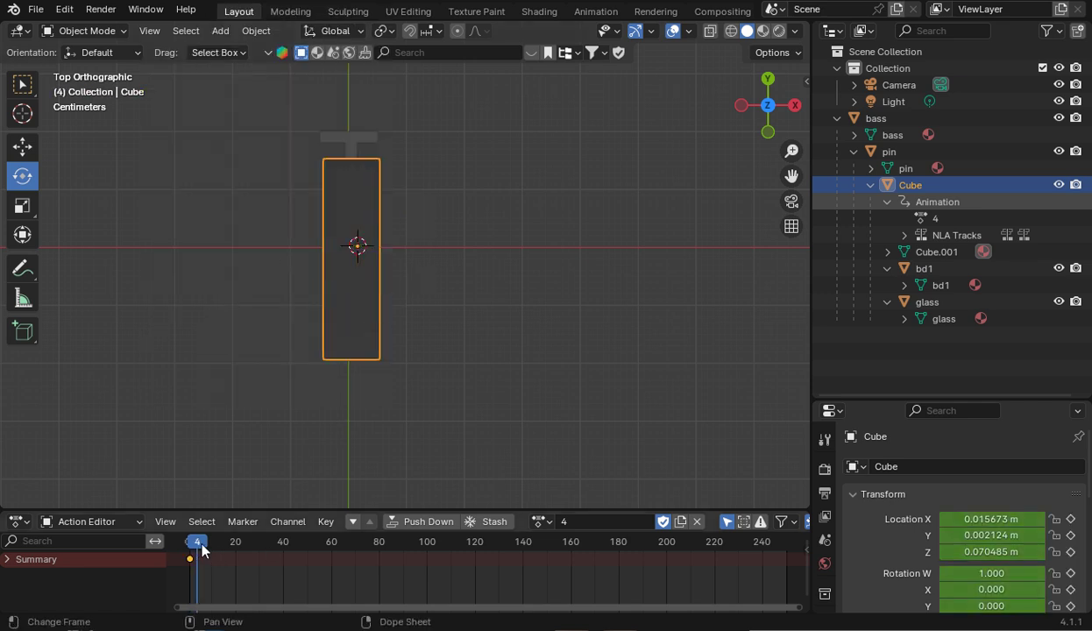
drag(201, 548, 259, 547)
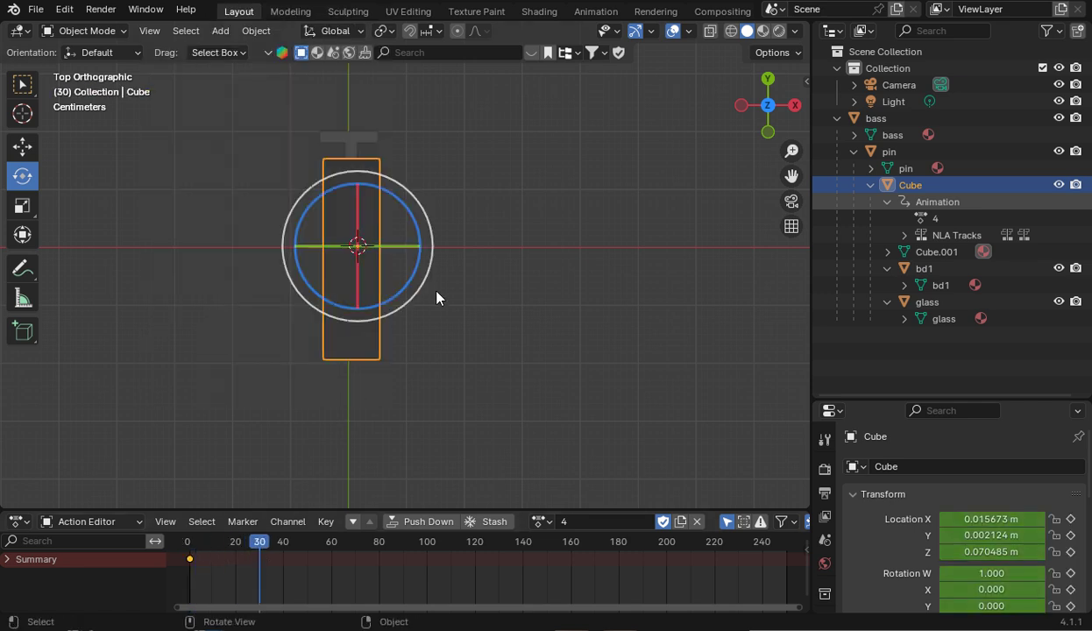
drag(417, 280, 426, 128)
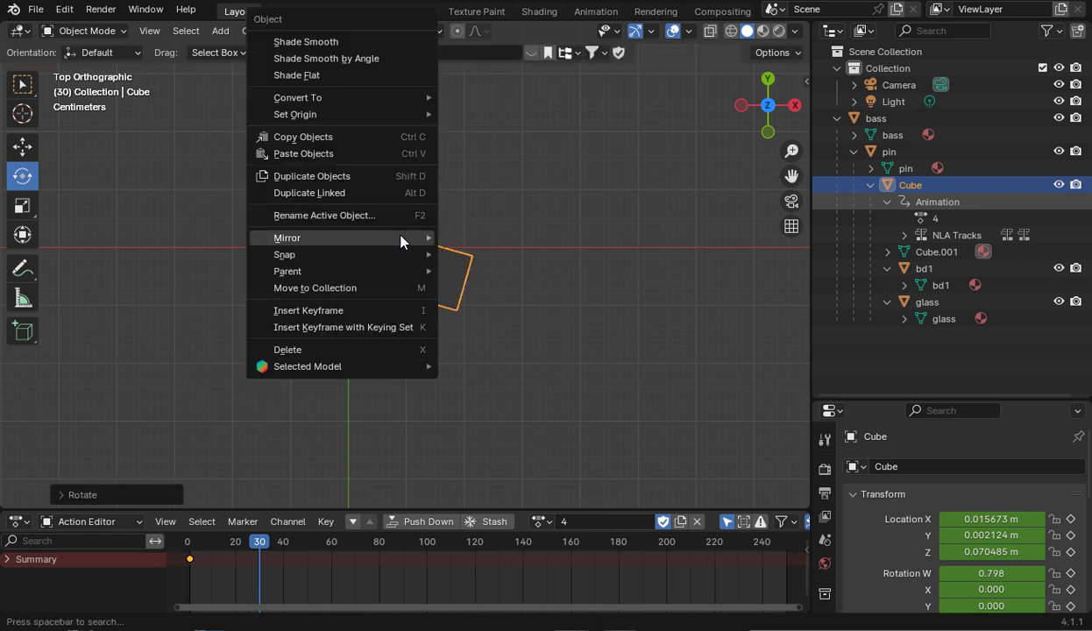
click(361, 327)
click(379, 333)
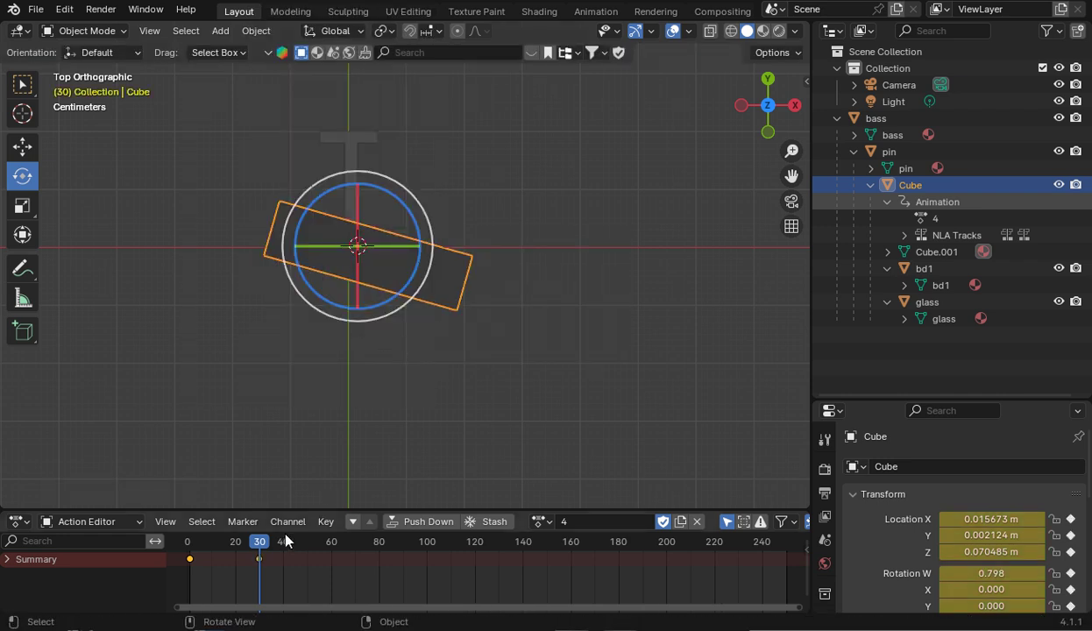
Return to frame 1, push action 4 down to an NLA track and create a new action for Cube
drag(261, 542, 190, 547)
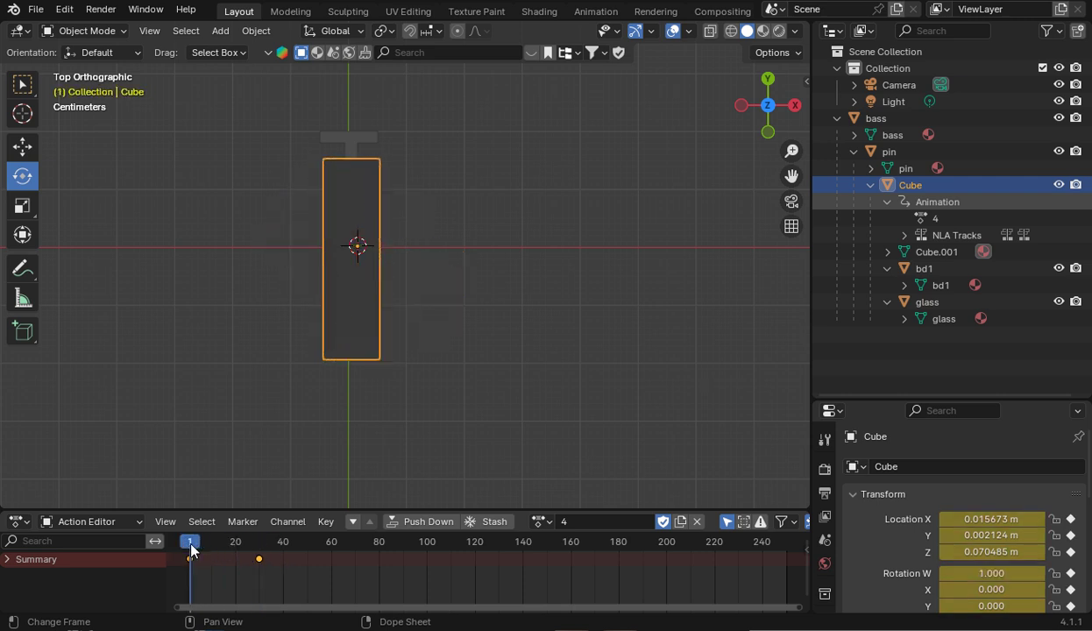
click(417, 522)
click(568, 522)
double_click(578, 521)
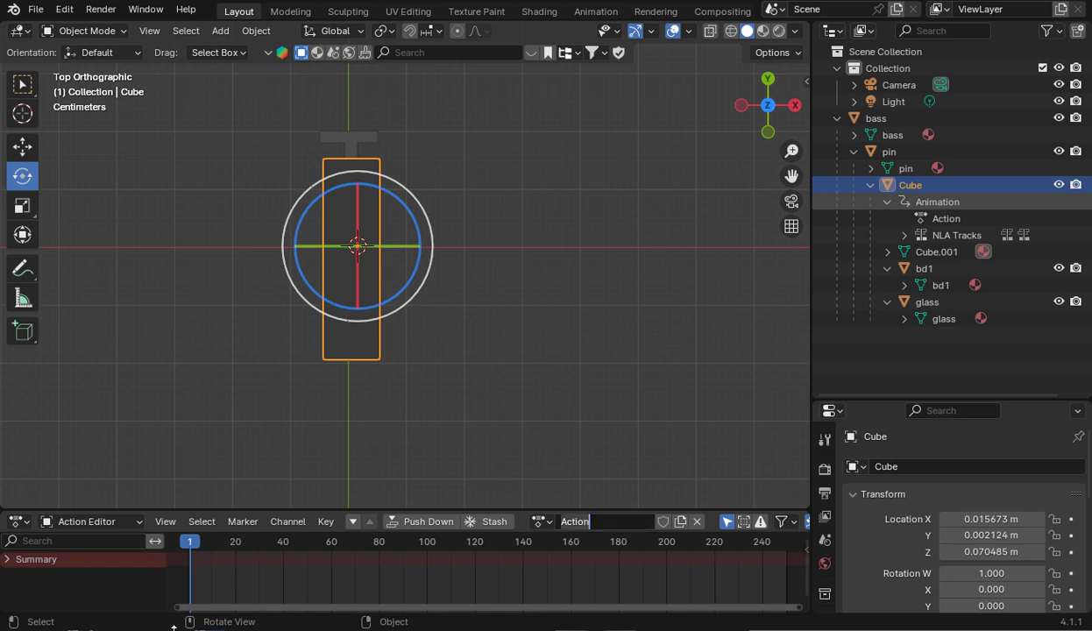
text(5)
key(Escape)
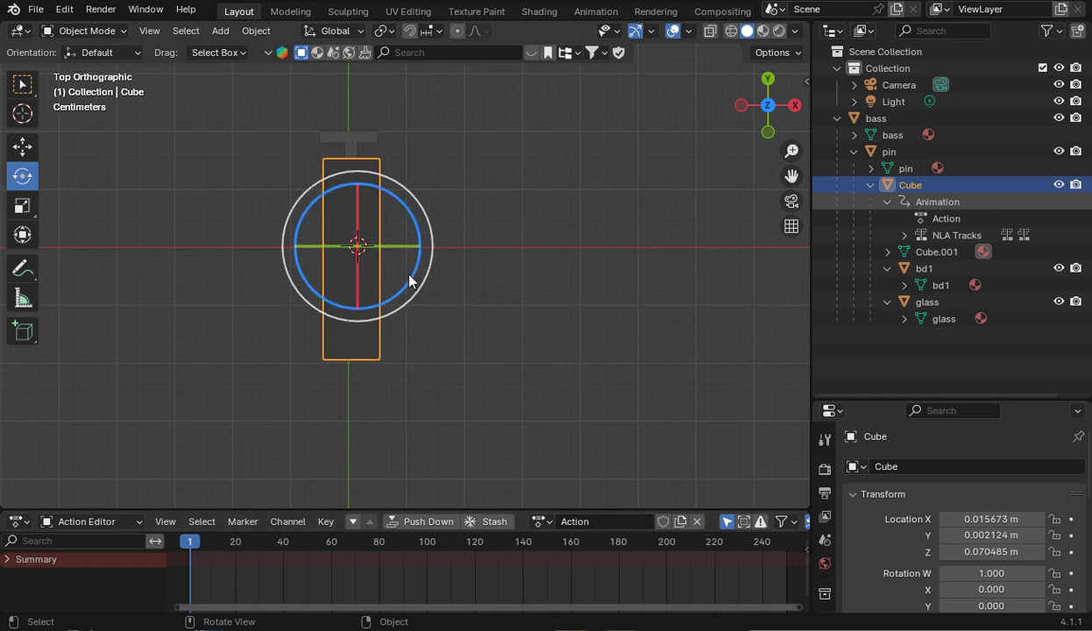
Insert a Visual Location & Rotation keyframe for Cube at frame 1 and rename the action to 5 with a fake user
right_click(369, 246)
mouse_move(371, 249)
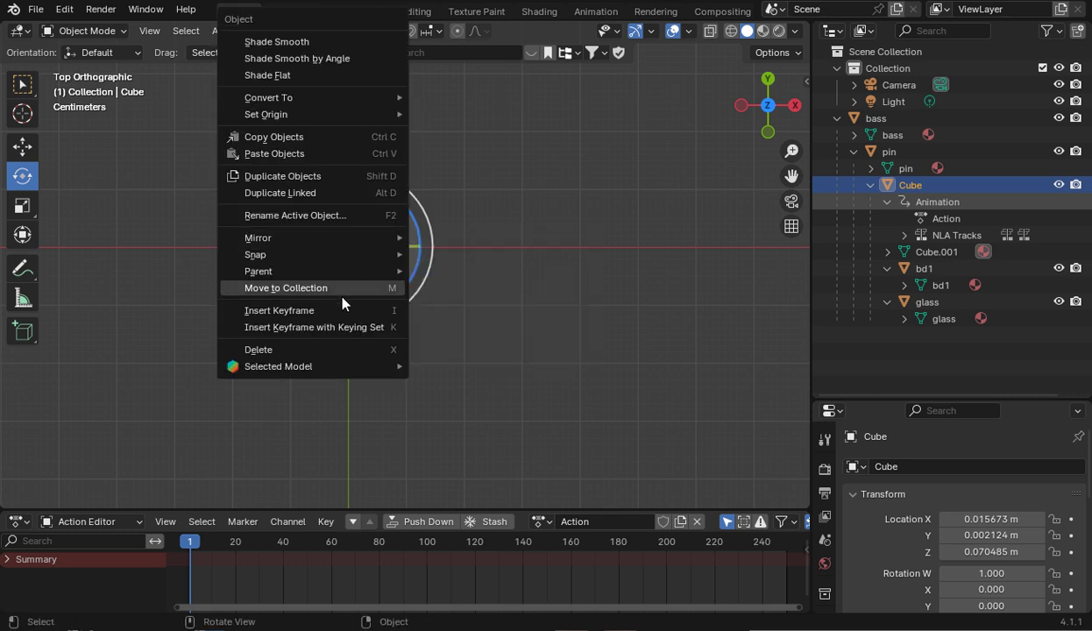
click(347, 327)
click(344, 330)
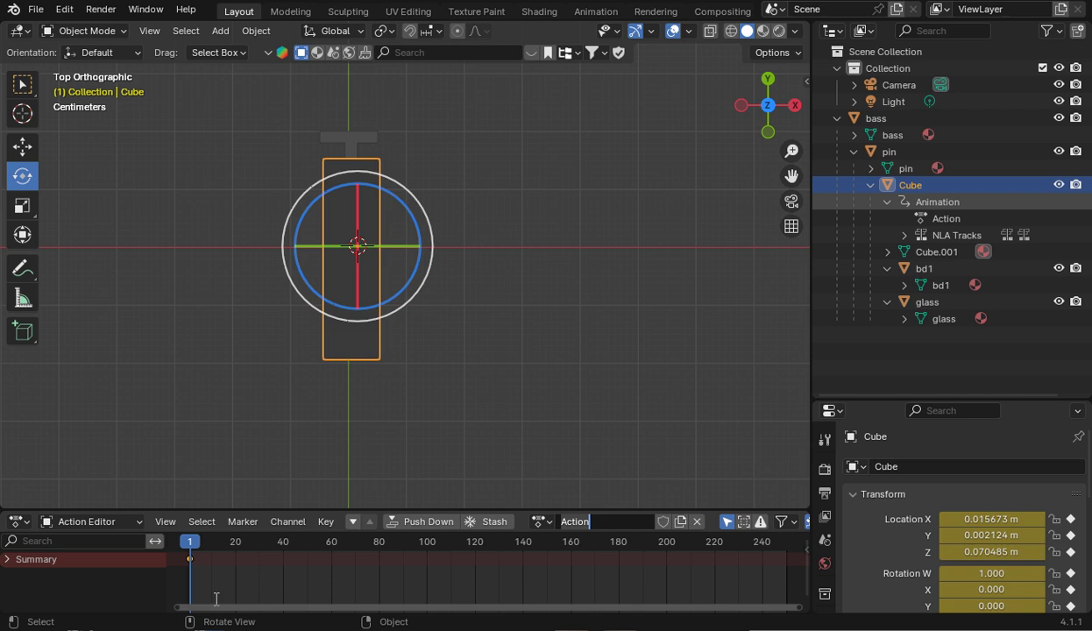
text(5)
click(662, 521)
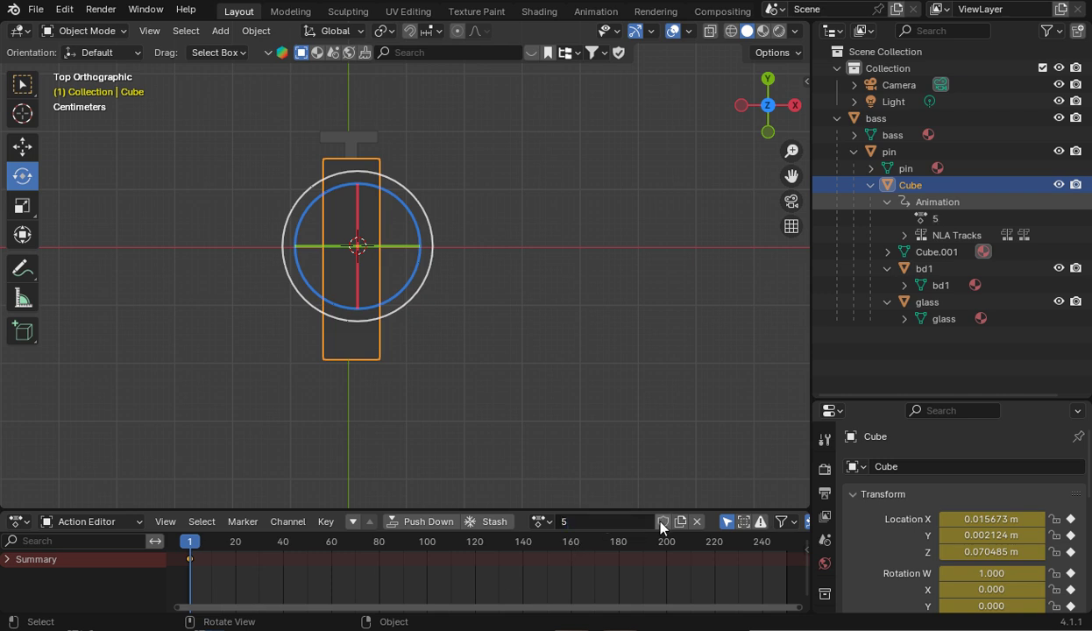
Push action 5 down to an NLA track and create a new action for Cube in the right orthographic view
click(401, 521)
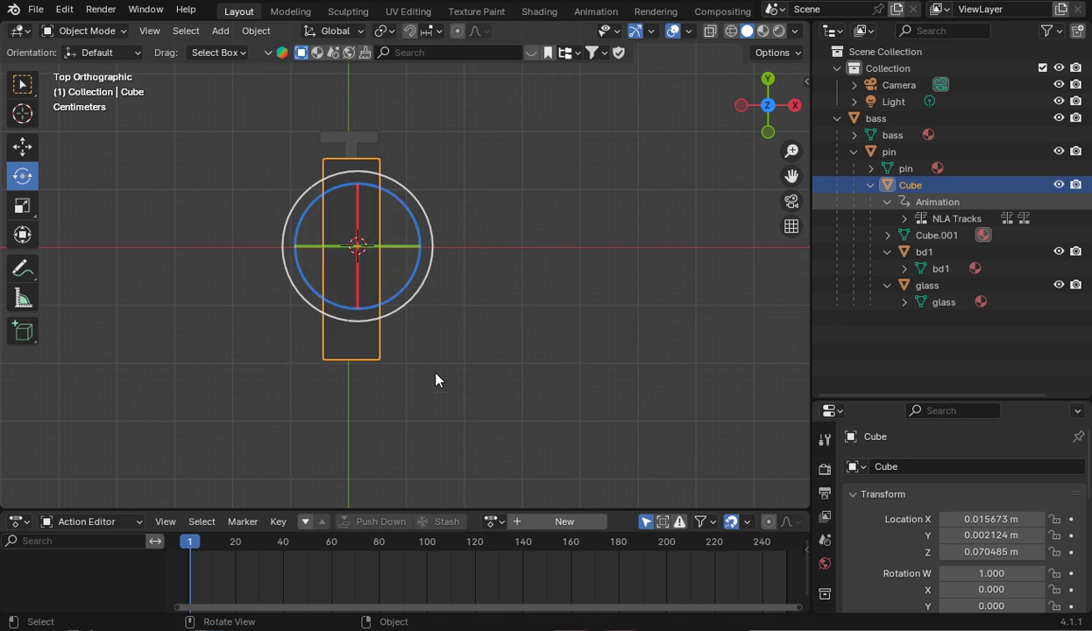
click(794, 106)
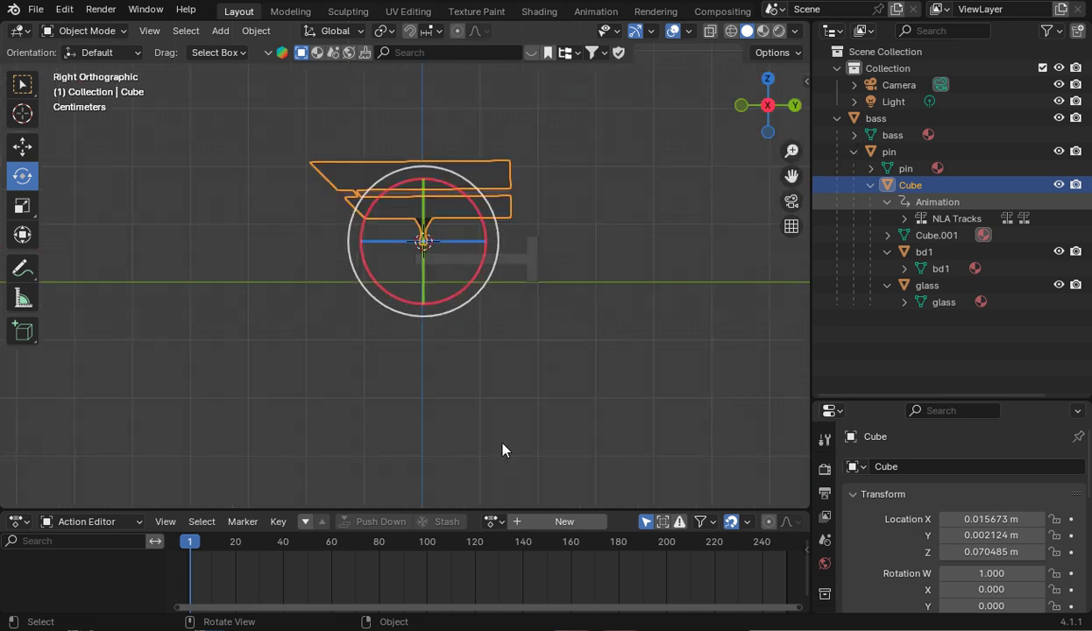
click(543, 524)
click(574, 521)
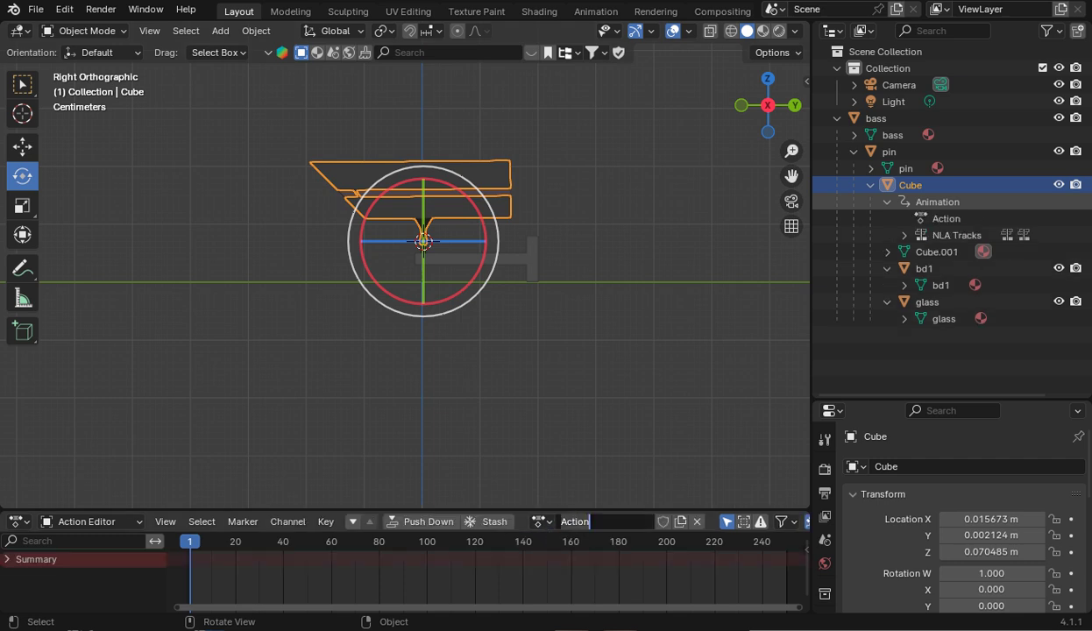
text(6)
key(Escape)
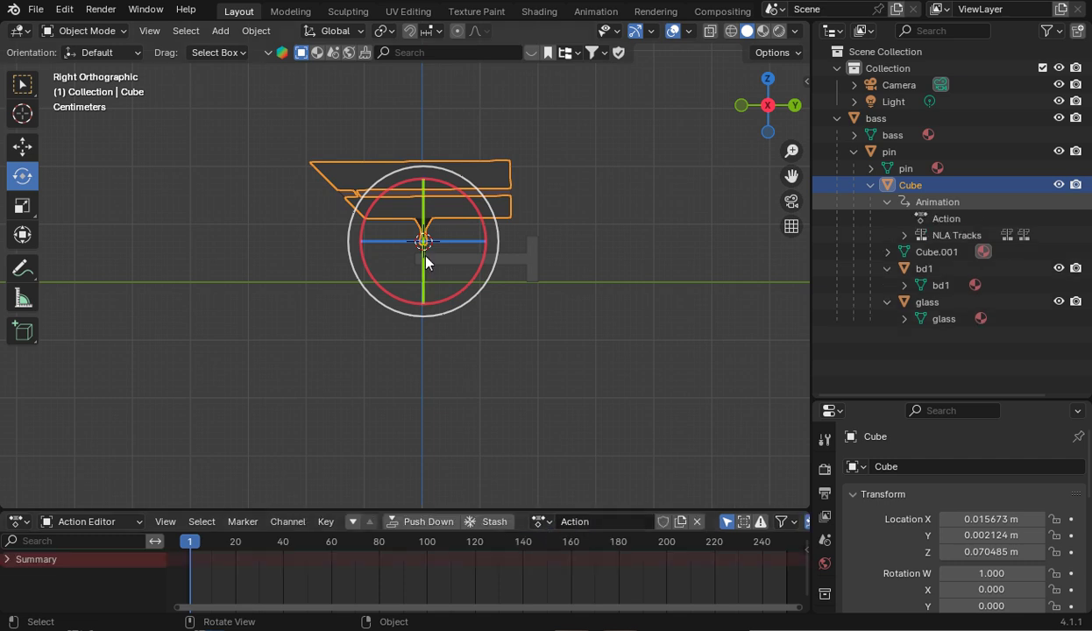
Insert a Visual Location & Rotation keyframe for Cube at frame 1 in the new, still unnamed action
right_click(413, 246)
click(408, 330)
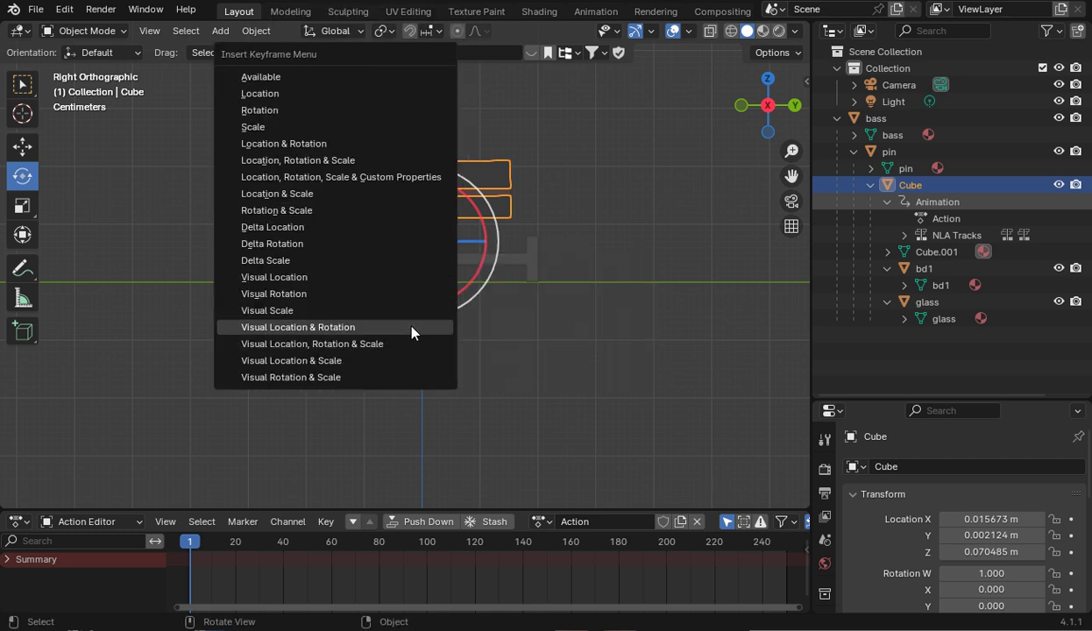
click(385, 331)
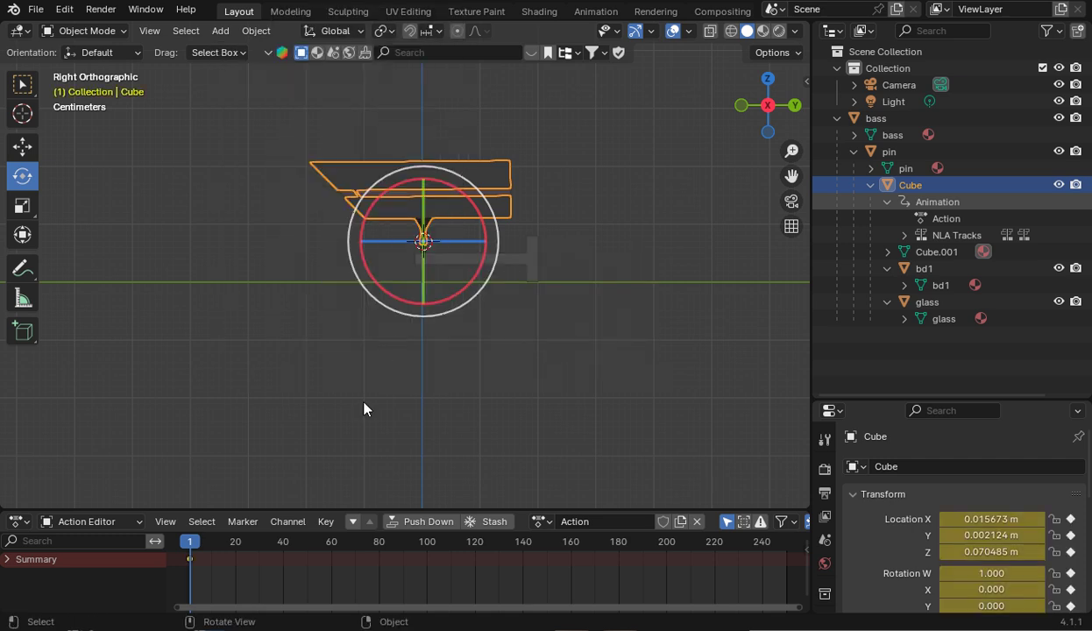
Rename the new action to 6 with a fake user
click(599, 521)
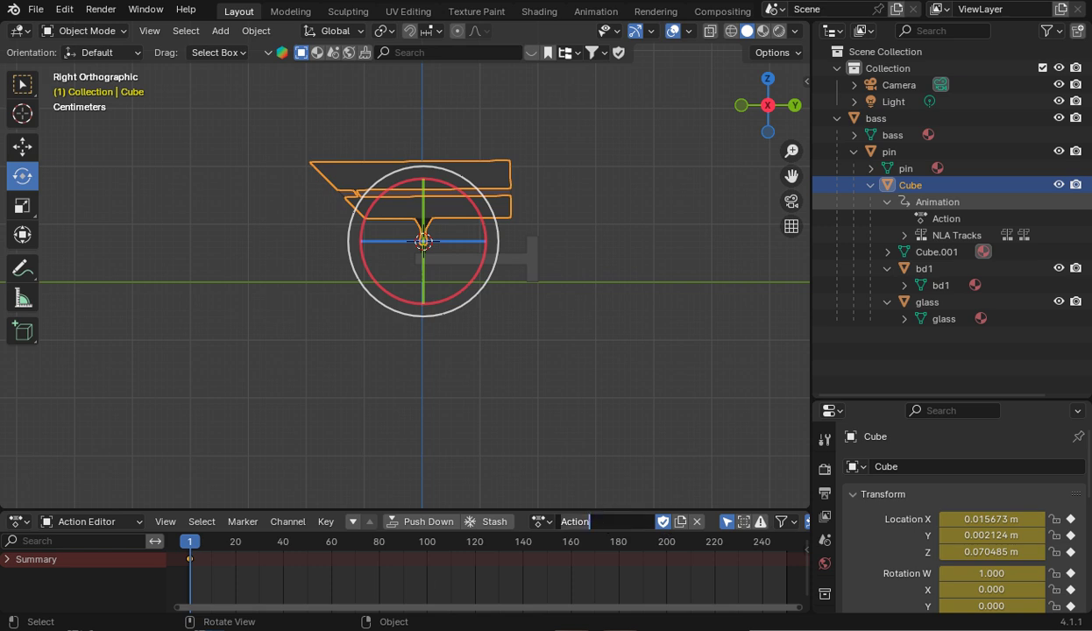
text(6)
key(Return)
At frame 30, rotate Cube about X to about W 0.923, X 0.385 and insert a Visual Location & Rotation keyframe
drag(198, 550, 261, 548)
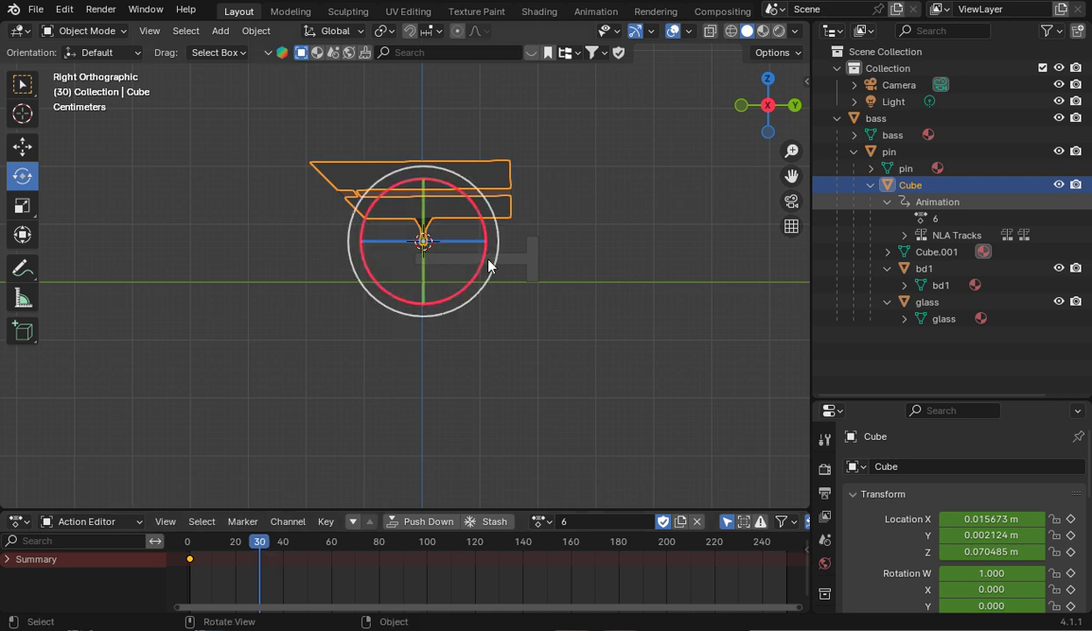
drag(482, 264, 466, 200)
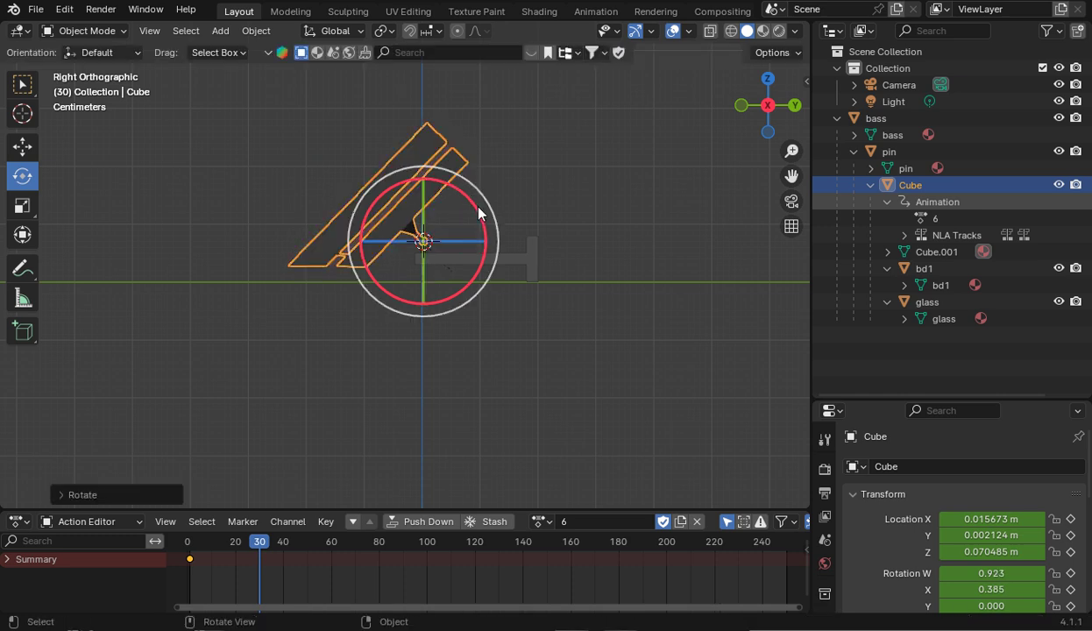
right_click(465, 201)
click(457, 320)
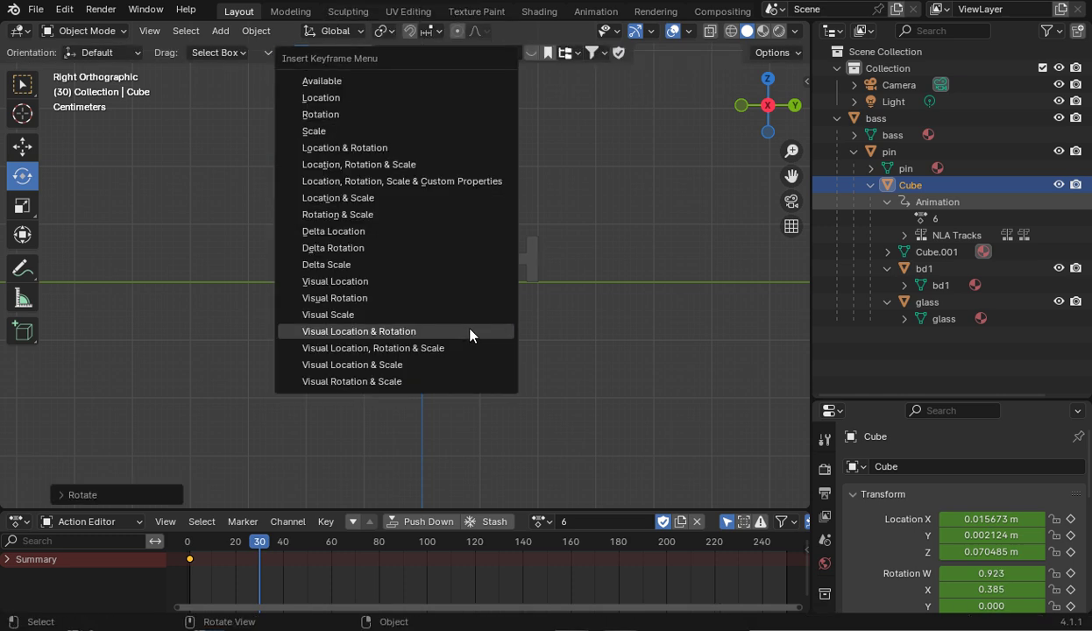
click(469, 331)
Copy action 6's frame 1 keyframe and paste it at frame 60
drag(264, 544, 331, 566)
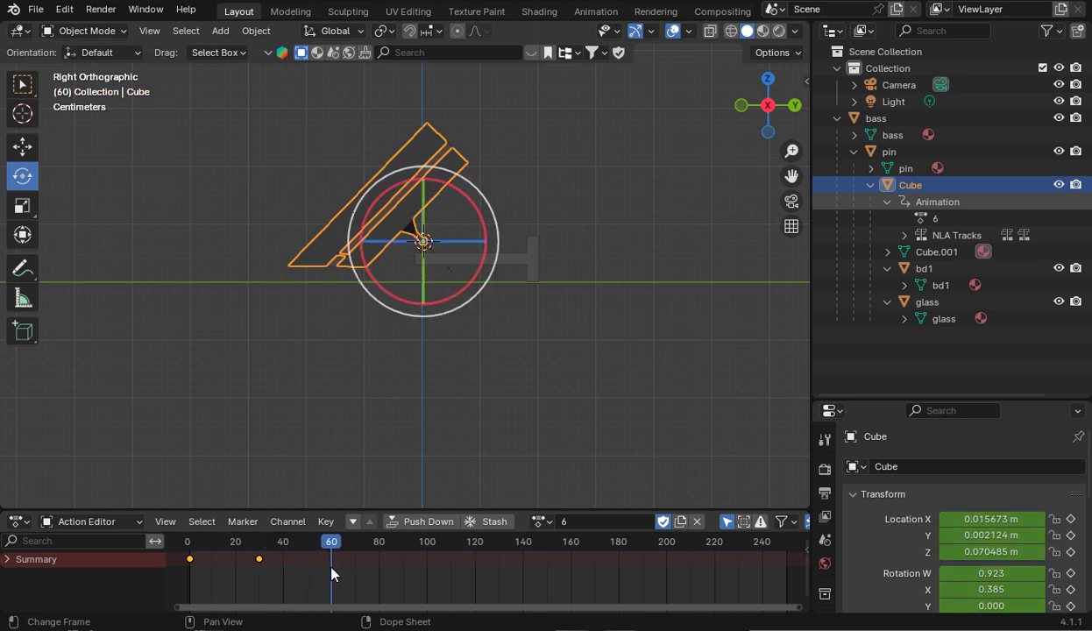
right_click(191, 557)
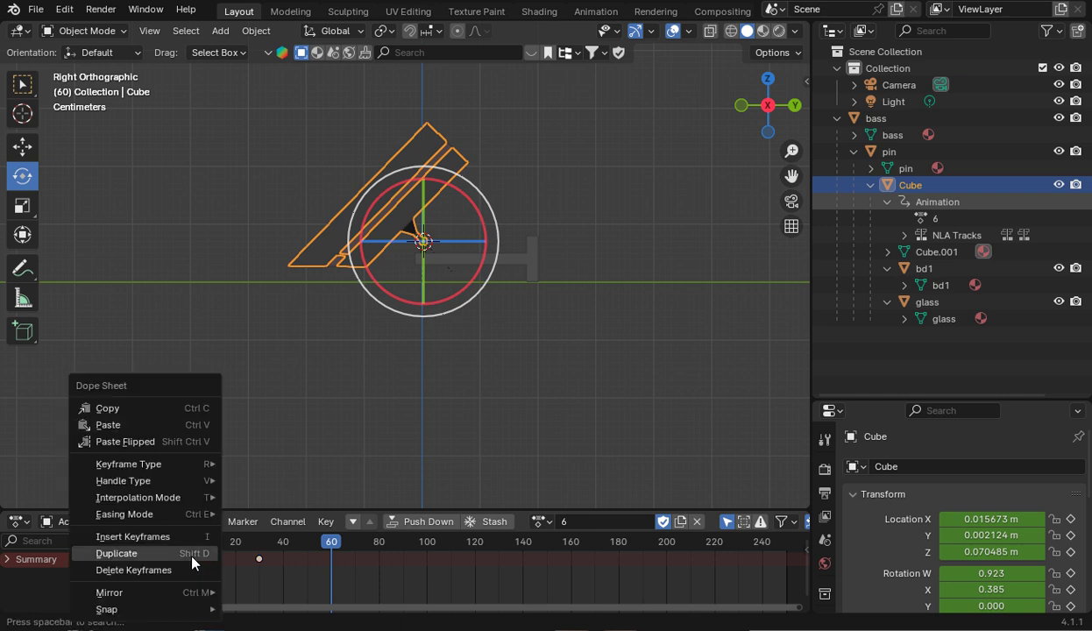
click(131, 406)
right_click(333, 557)
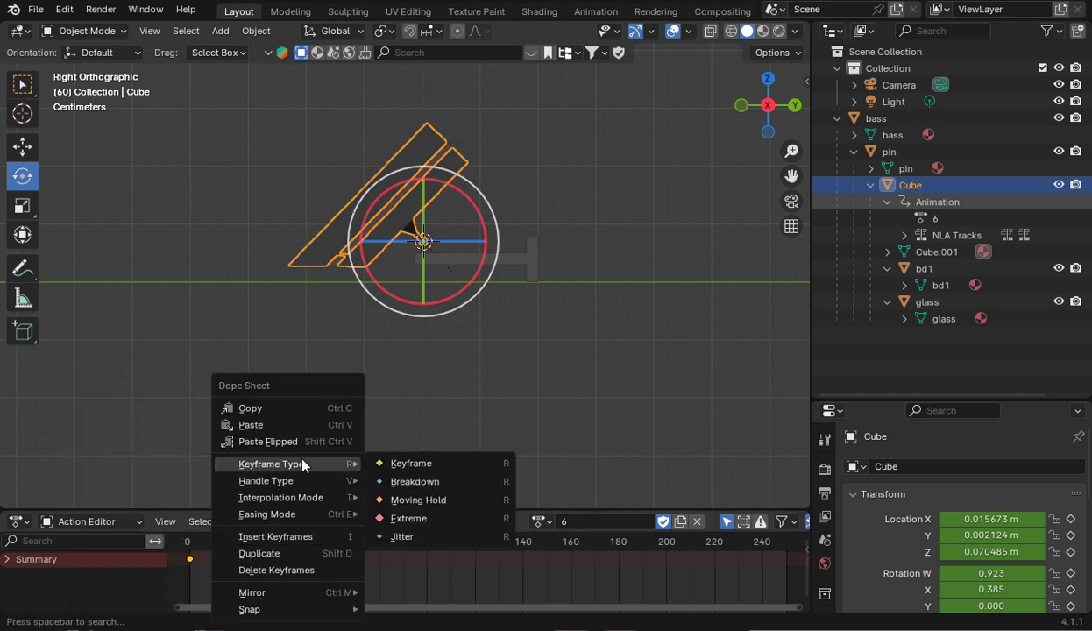
click(281, 418)
mouse_move(317, 541)
mouse_down()
mouse_move(195, 541)
mouse_move(333, 549)
mouse_up()
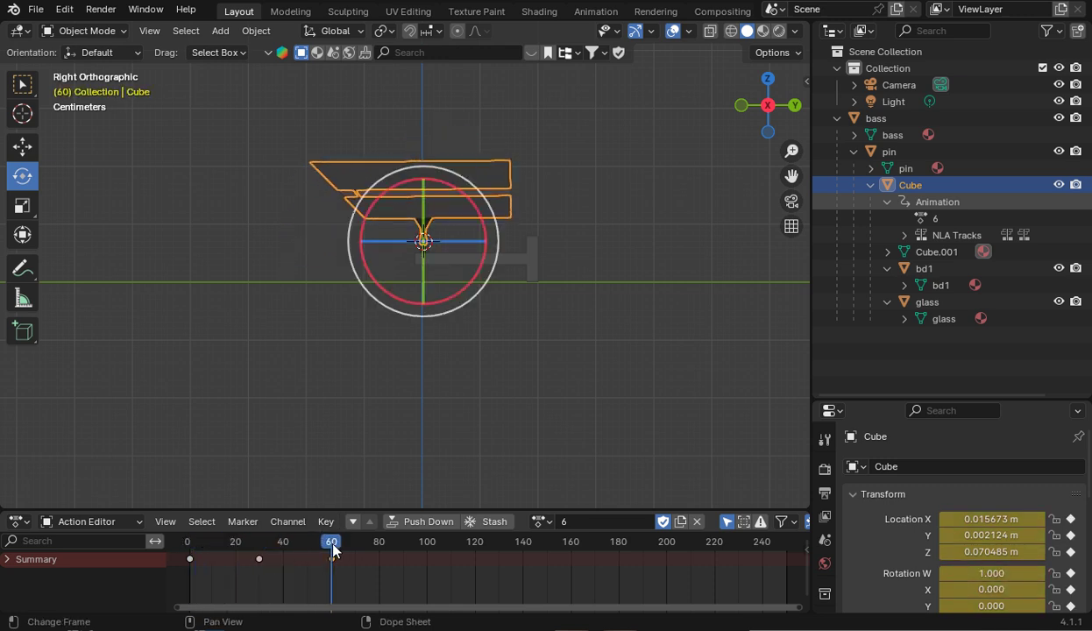
Push action 6 down to an NLA track, return to frame 1 and create a new action for Cube
click(422, 524)
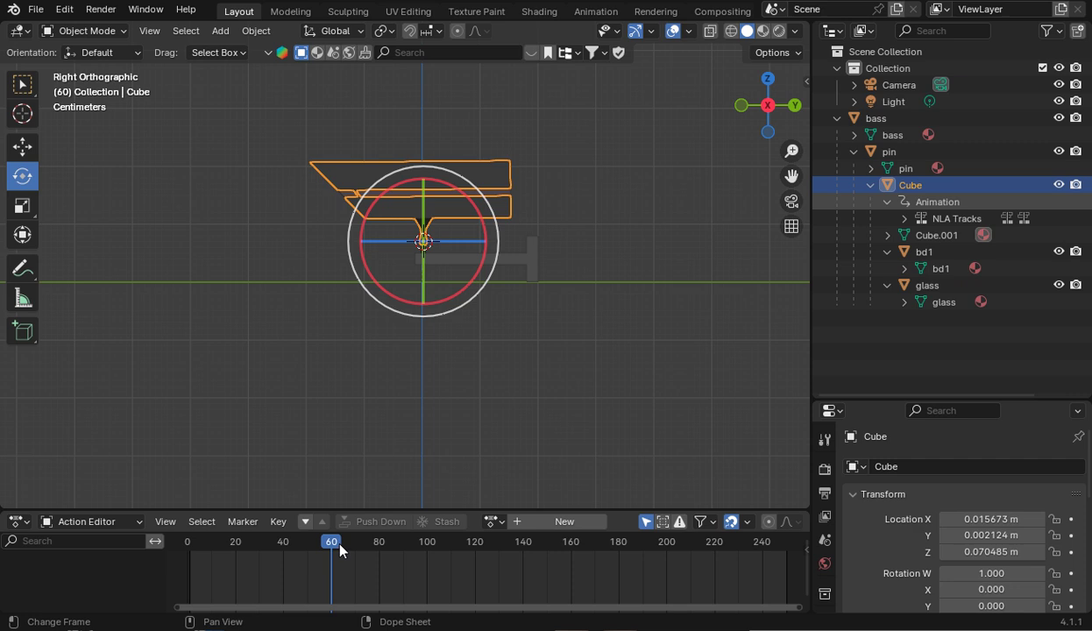
drag(340, 549, 191, 546)
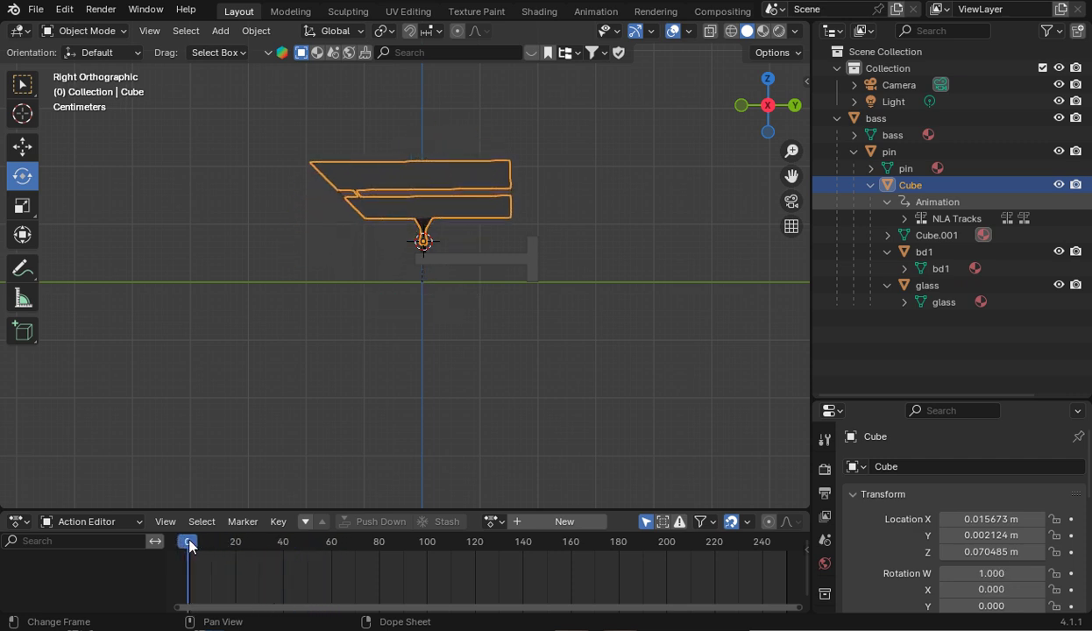
click(191, 545)
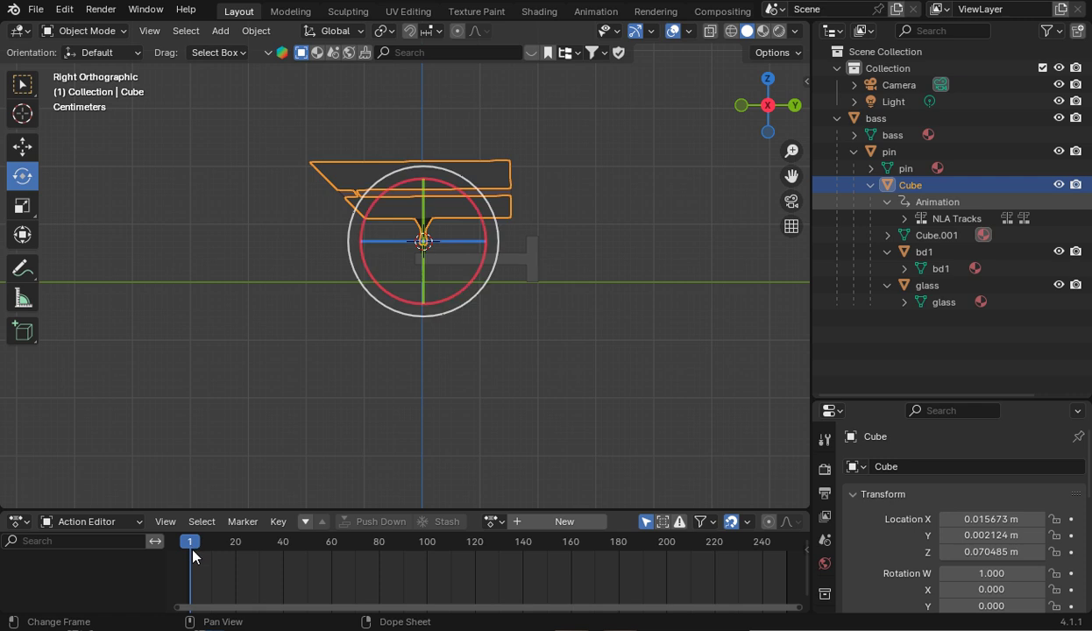
click(560, 522)
click(581, 522)
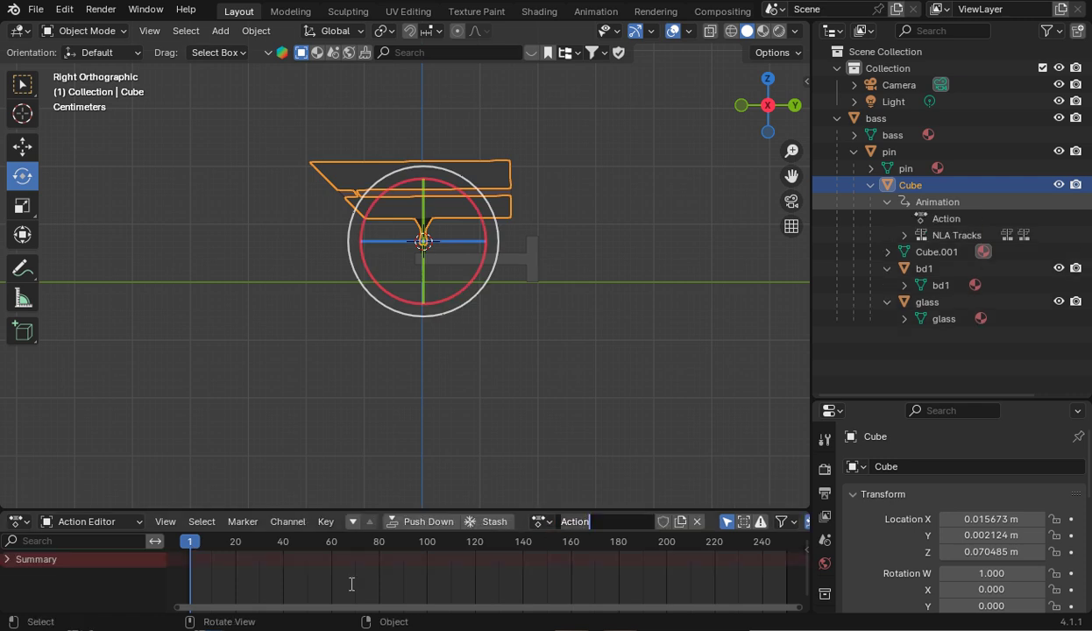
text(7)
key(Escape)
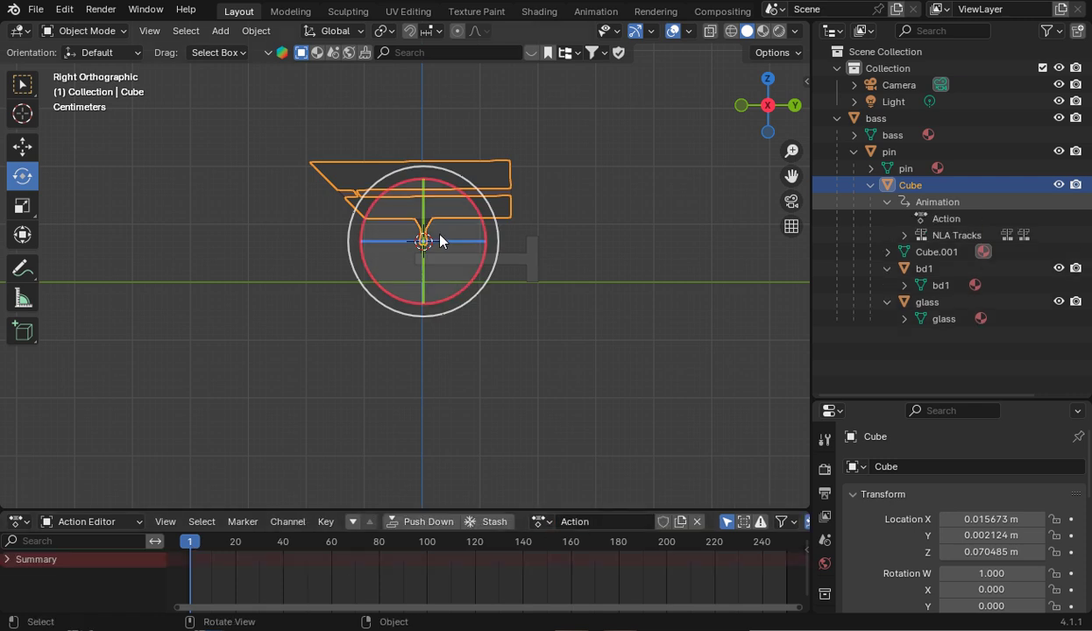
Insert a Visual Location & Rotation keyframe for Cube at frame 1 and rename the action to 7
right_click(429, 220)
click(411, 328)
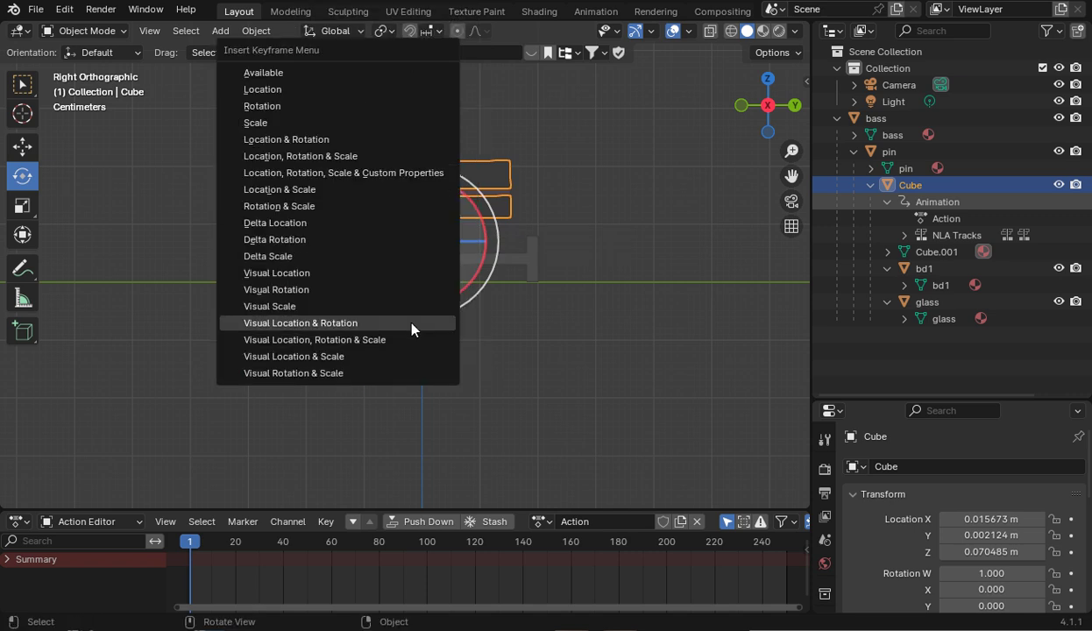
click(414, 328)
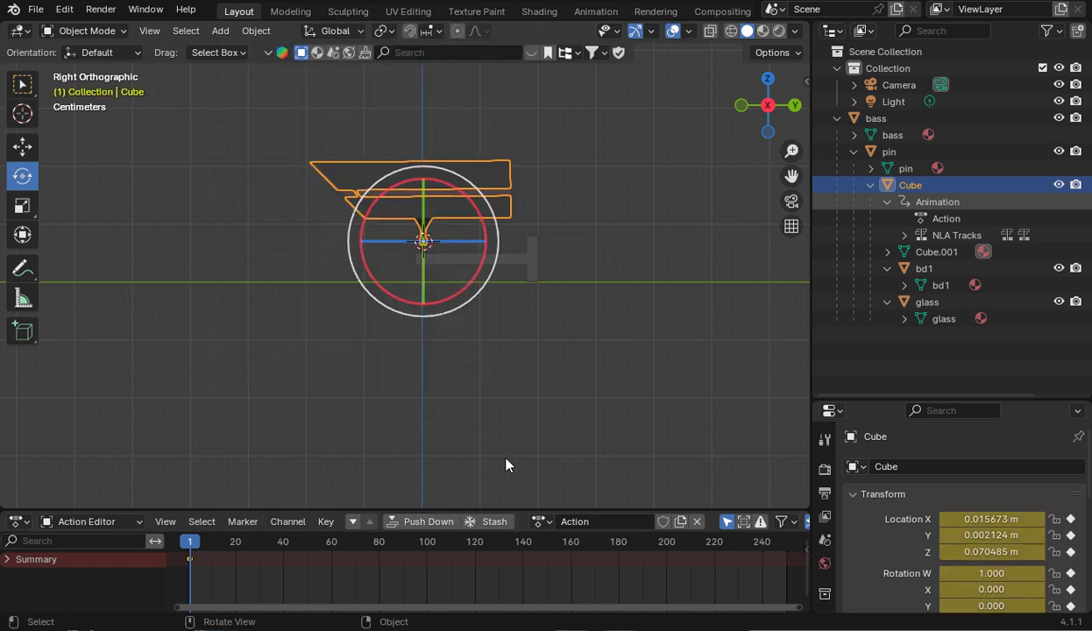
click(589, 522)
key(BackSpace)
key(BackSpace)
key(BackSpace)
key(BackSpace)
key(BackSpace)
key(BackSpace)
text(7)
key(Return)
Push action 7 down to an NLA track and create a new action named 8 for Cube with a fake user
click(416, 521)
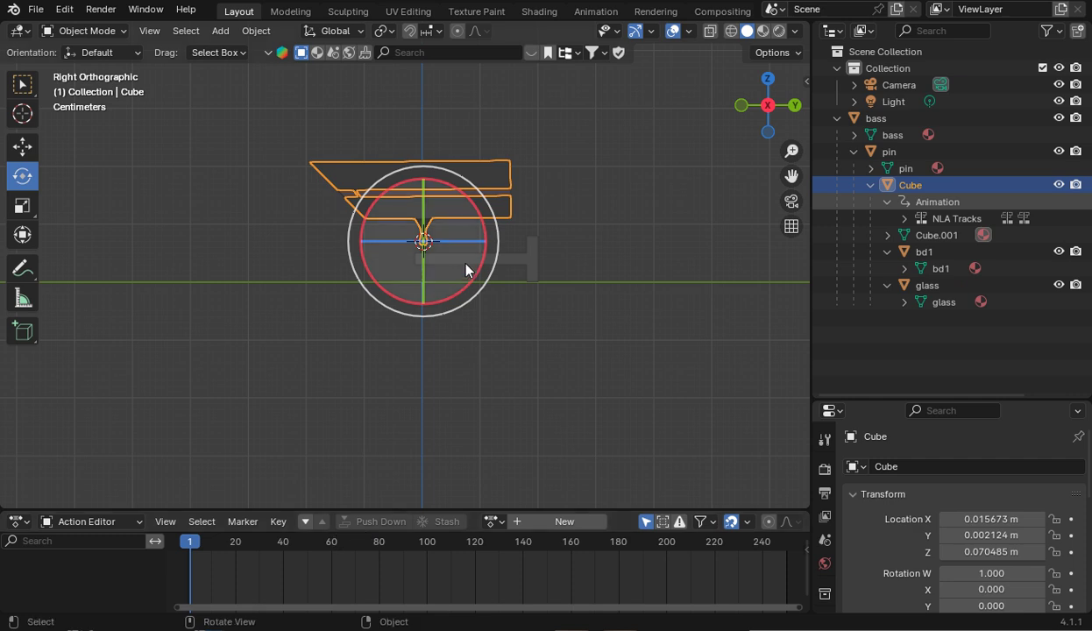
click(558, 523)
click(569, 523)
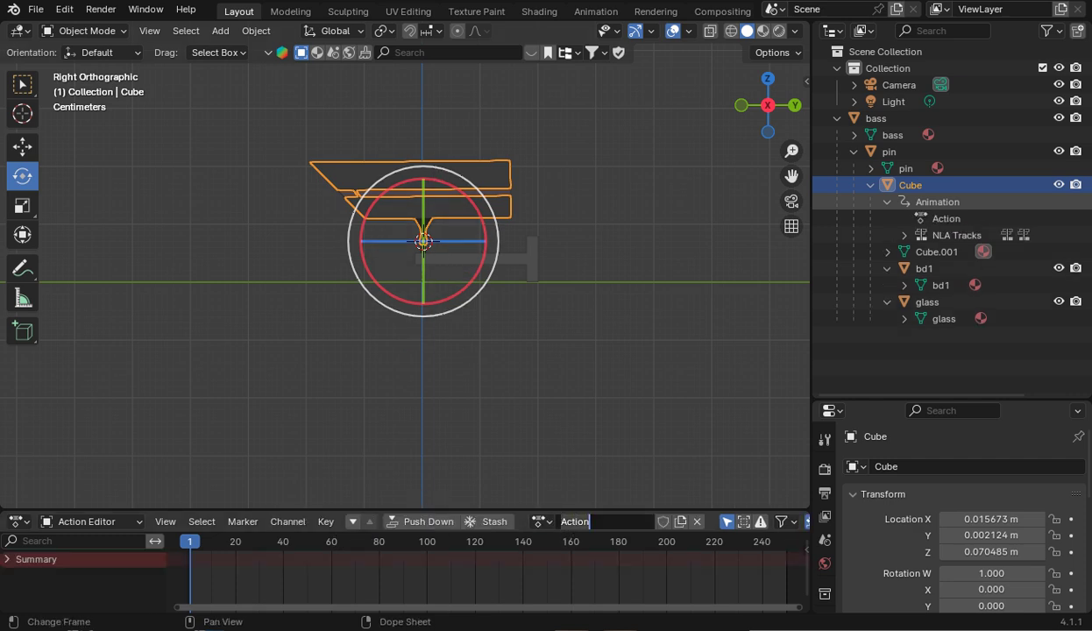
text(8)
key(Return)
Insert a Visual Location & Rotation keyframe for Cube at frame 1 in action 8
right_click(431, 208)
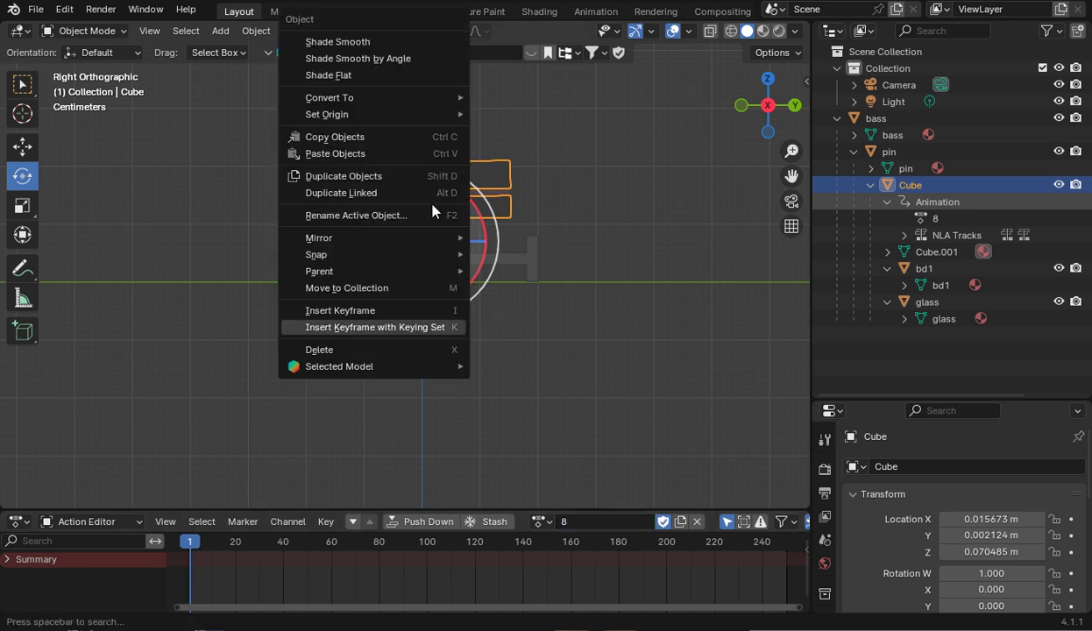
click(386, 326)
click(368, 330)
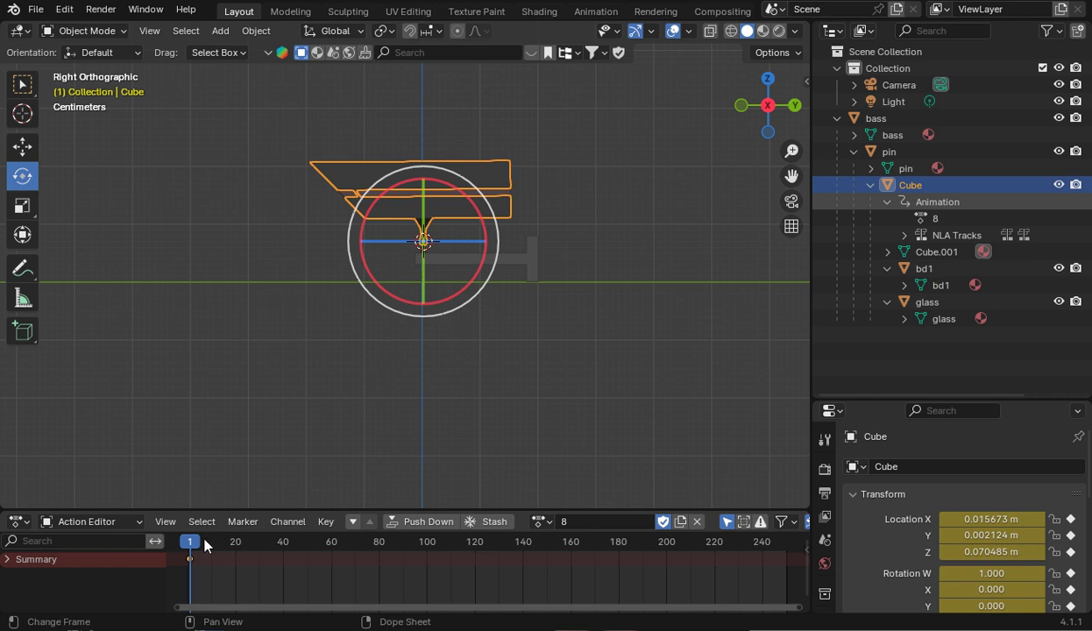
At frame 30, rotate Cube about X to about W 0.982, X -0.191 and insert a Visual Location & Rotation keyframe
drag(205, 541, 261, 550)
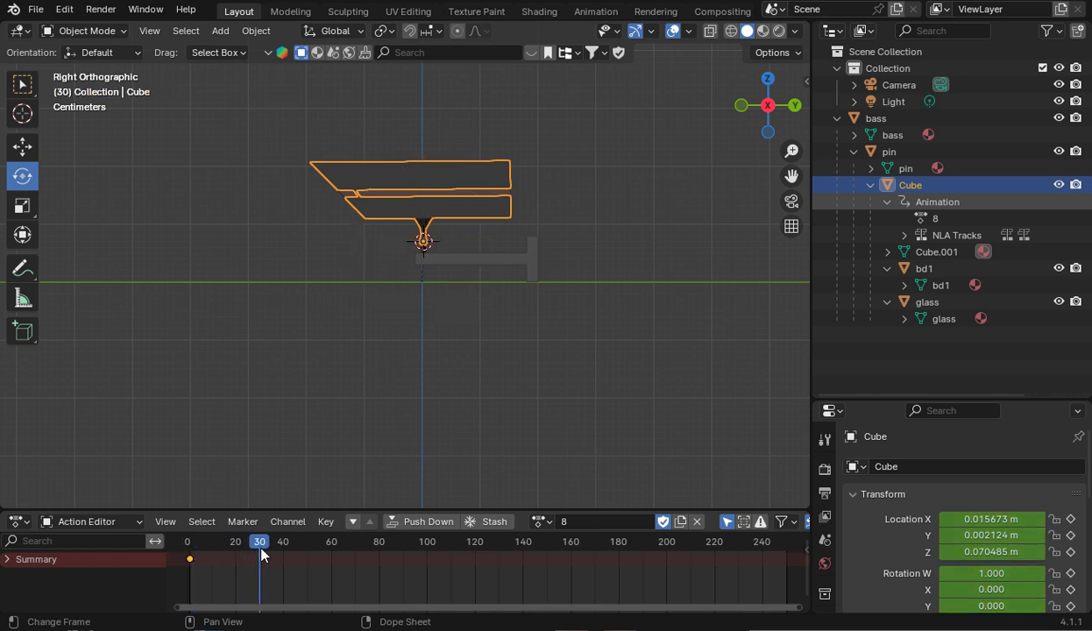
mouse_move(489, 210)
mouse_down()
mouse_move(497, 230)
mouse_move(484, 229)
mouse_up()
right_click(484, 228)
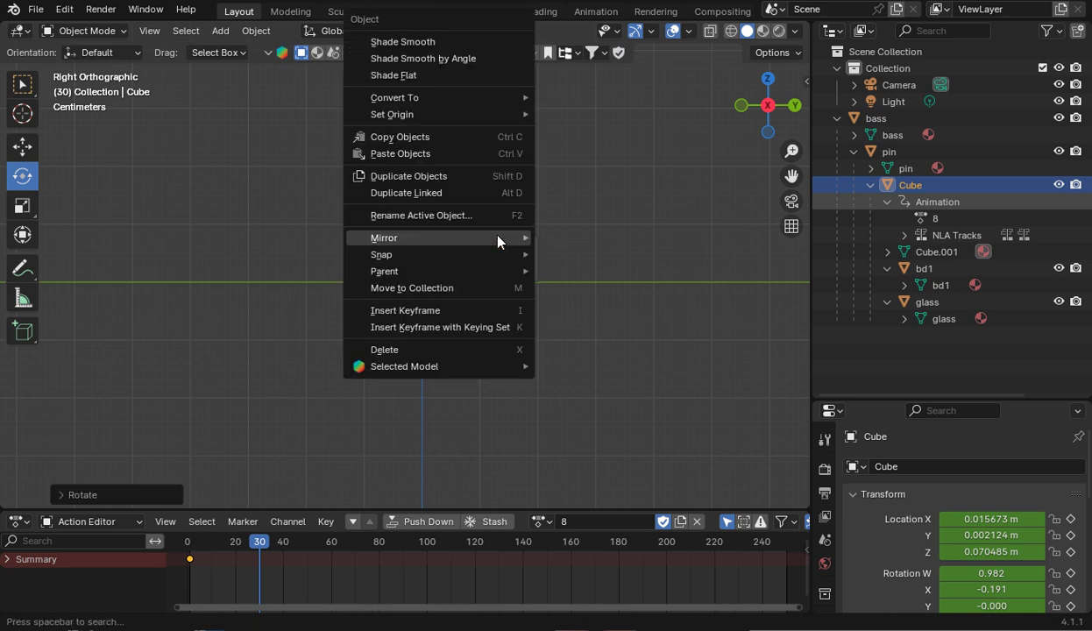
click(478, 329)
click(474, 331)
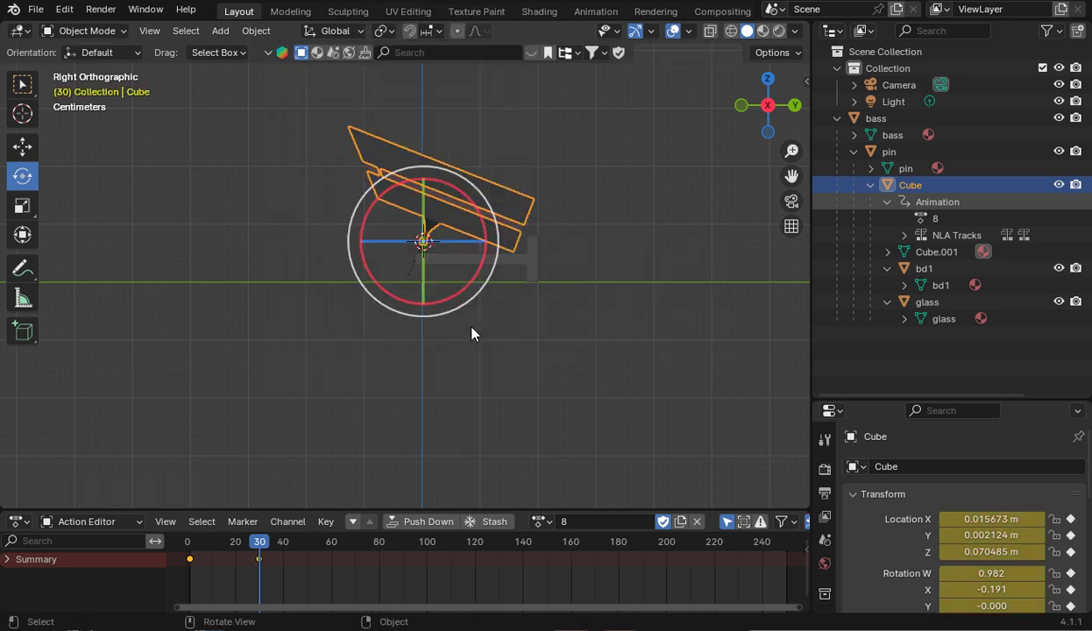
Copy action 8's frame 1 keyframe and paste it at frame 60
right_click(184, 541)
click(158, 403)
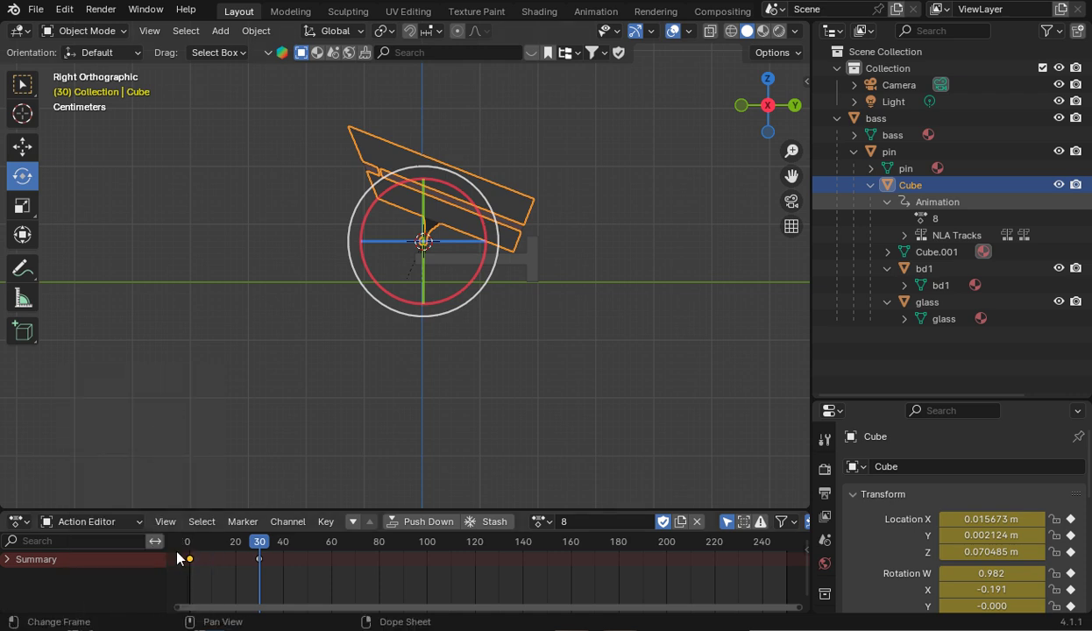
mouse_move(194, 562)
mouse_down()
mouse_move(337, 560)
mouse_move(199, 559)
mouse_up()
right_click(190, 559)
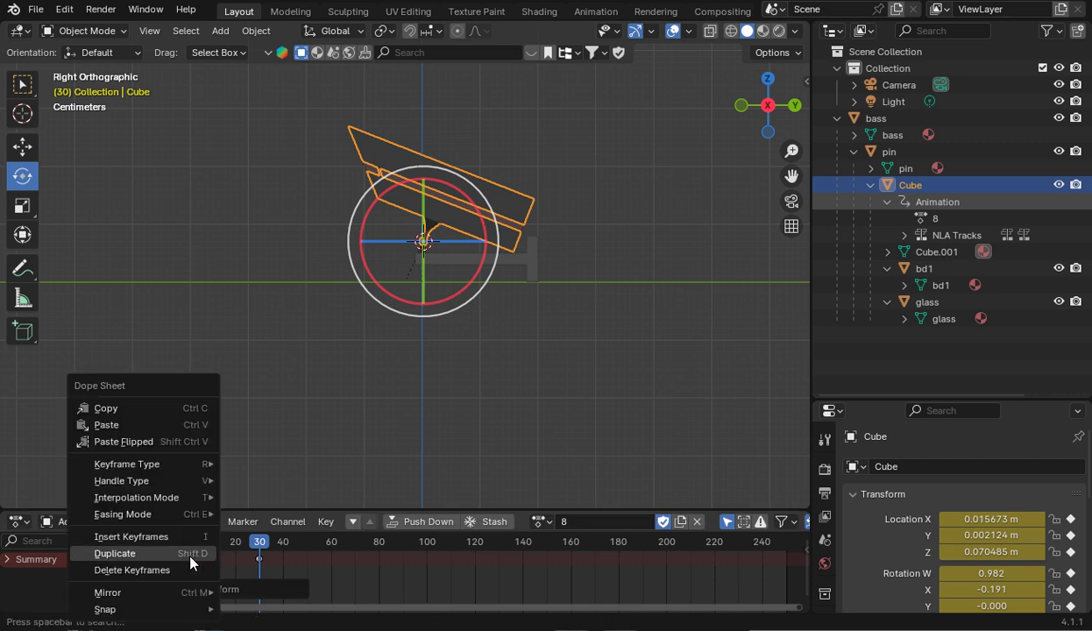
click(159, 407)
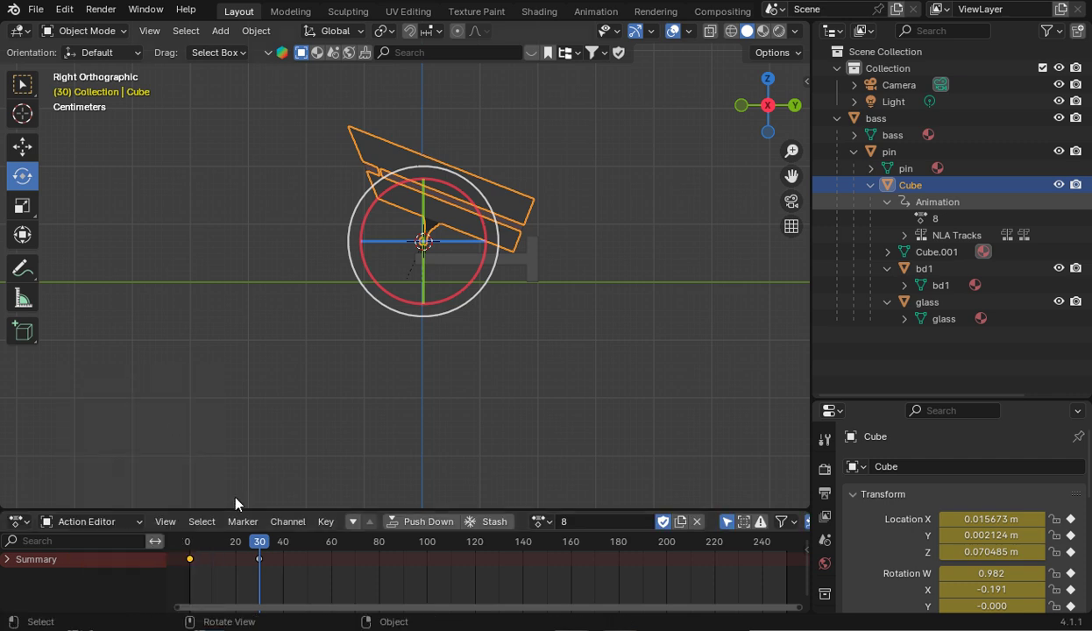
drag(260, 558, 332, 557)
right_click(333, 557)
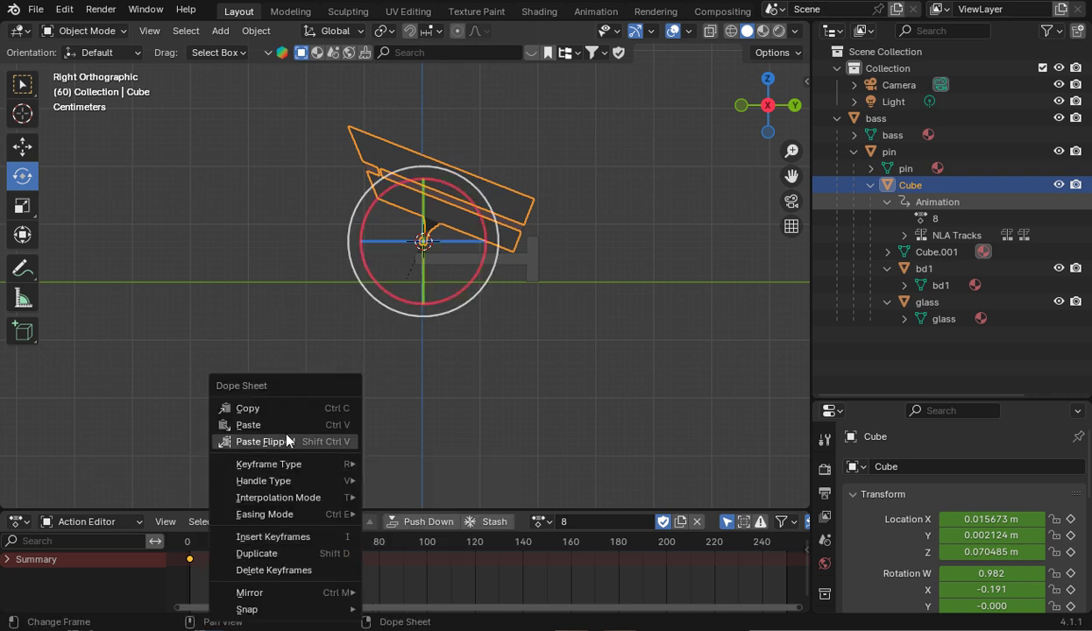
click(283, 422)
Return to frame 0, push action 8 down to an NLA track and assign the existing action 0 to Cube
drag(326, 542, 171, 503)
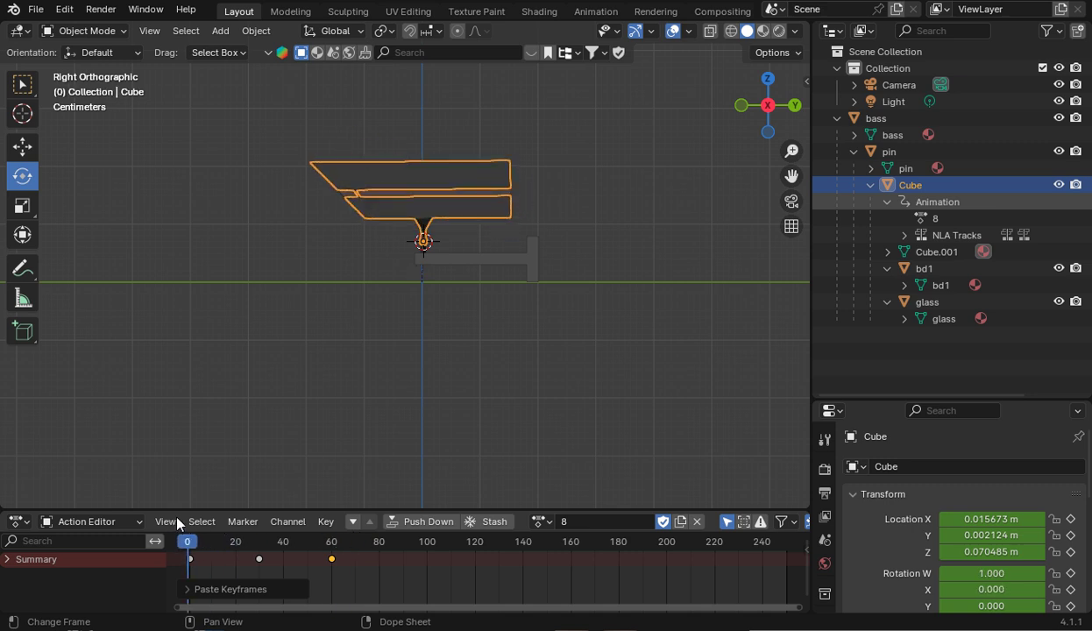
click(427, 522)
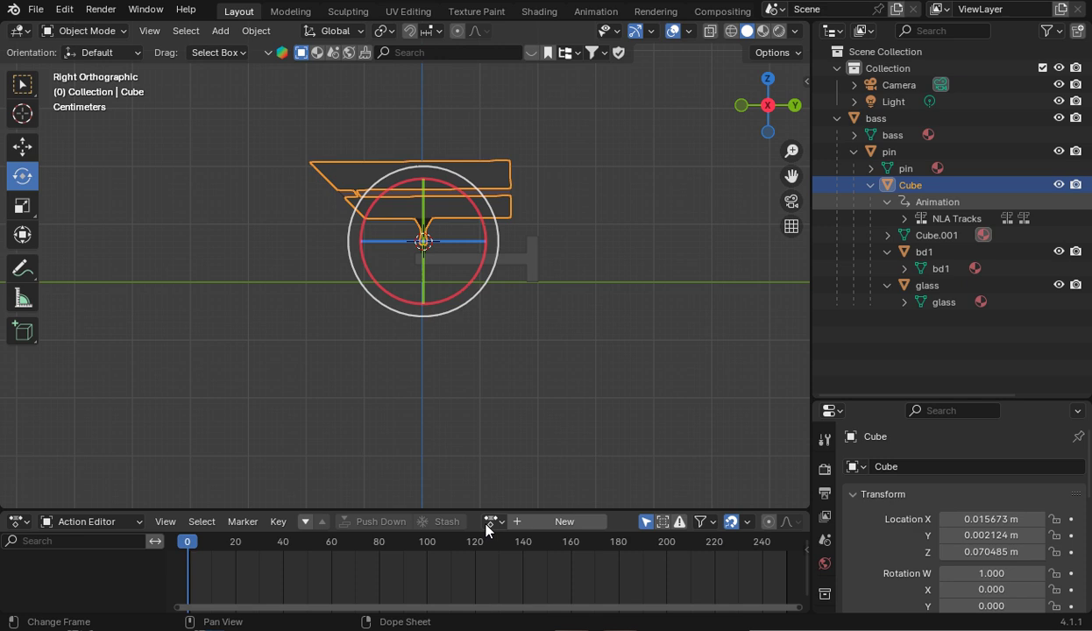
click(491, 522)
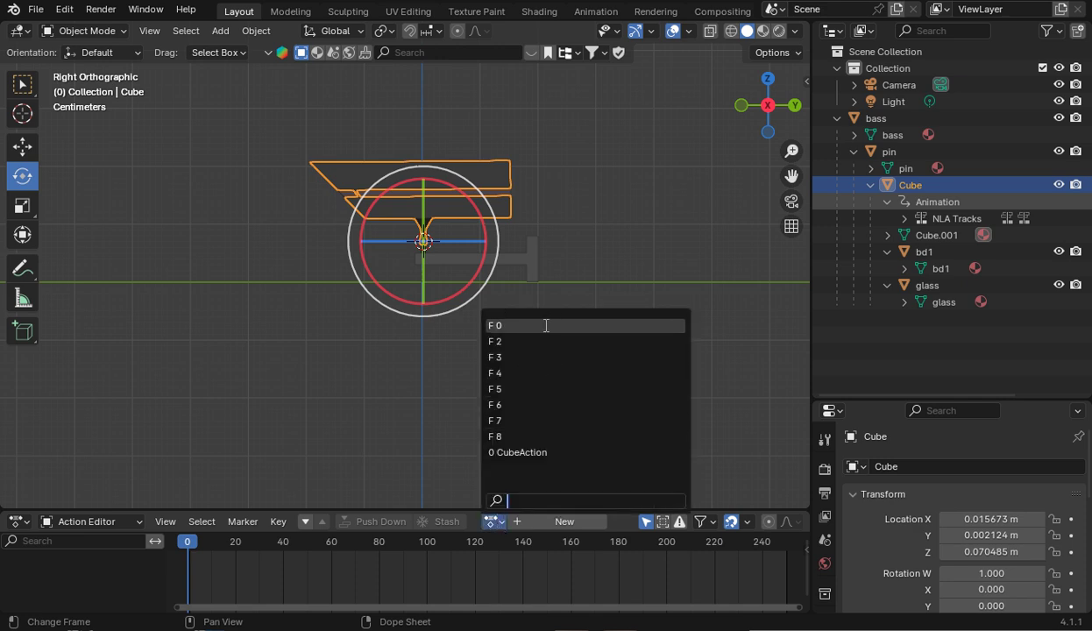
click(545, 325)
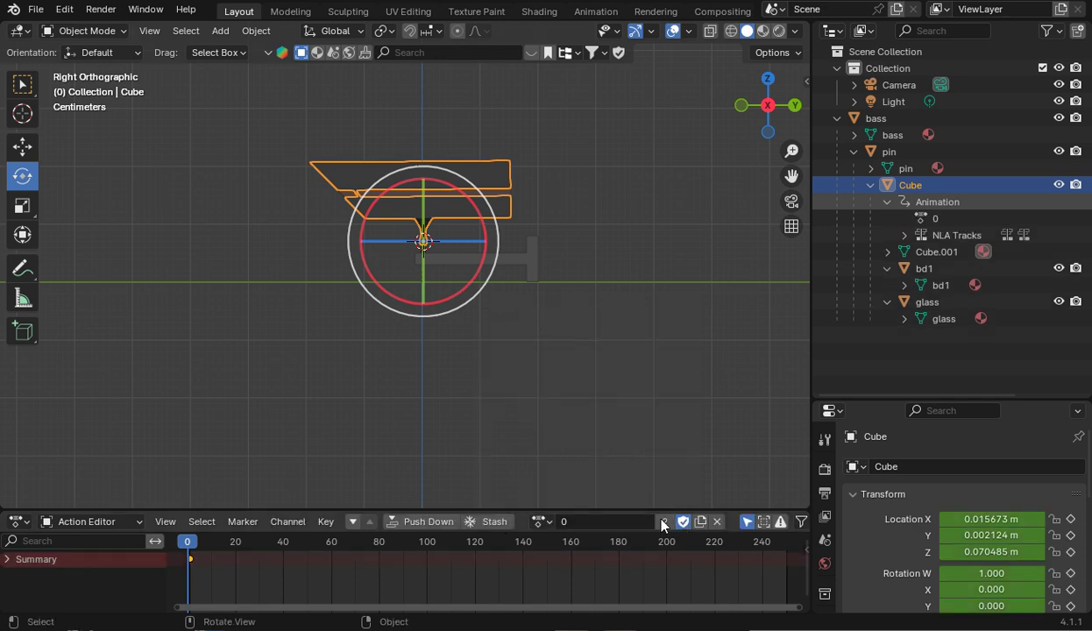
In an enlarged Nonlinear Animation editor, push action 0 down to its own NLA track at frame 1
click(20, 521)
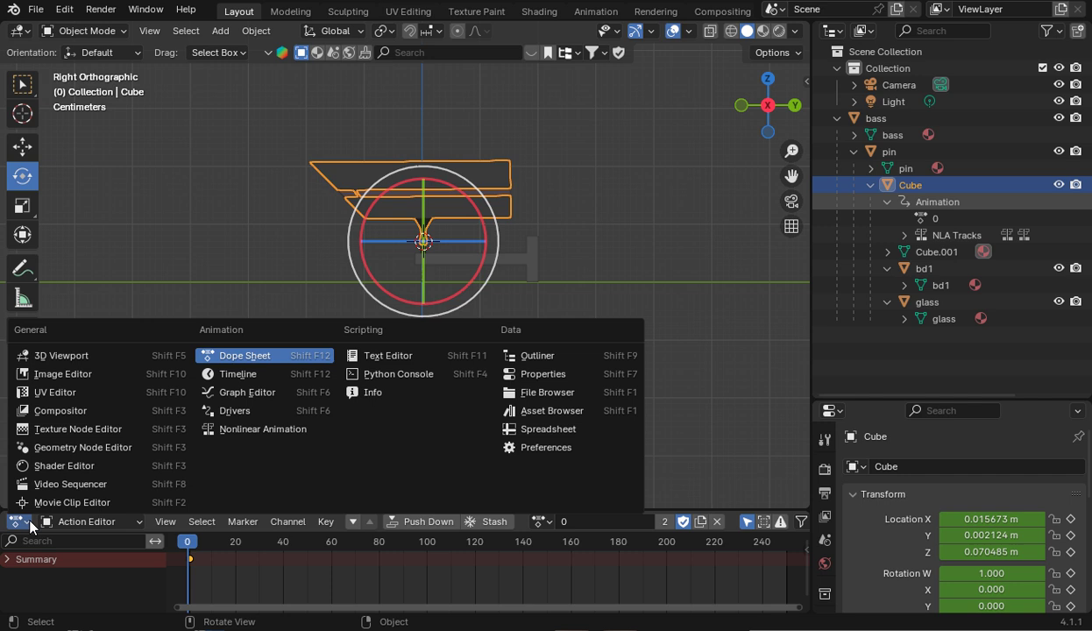
click(320, 431)
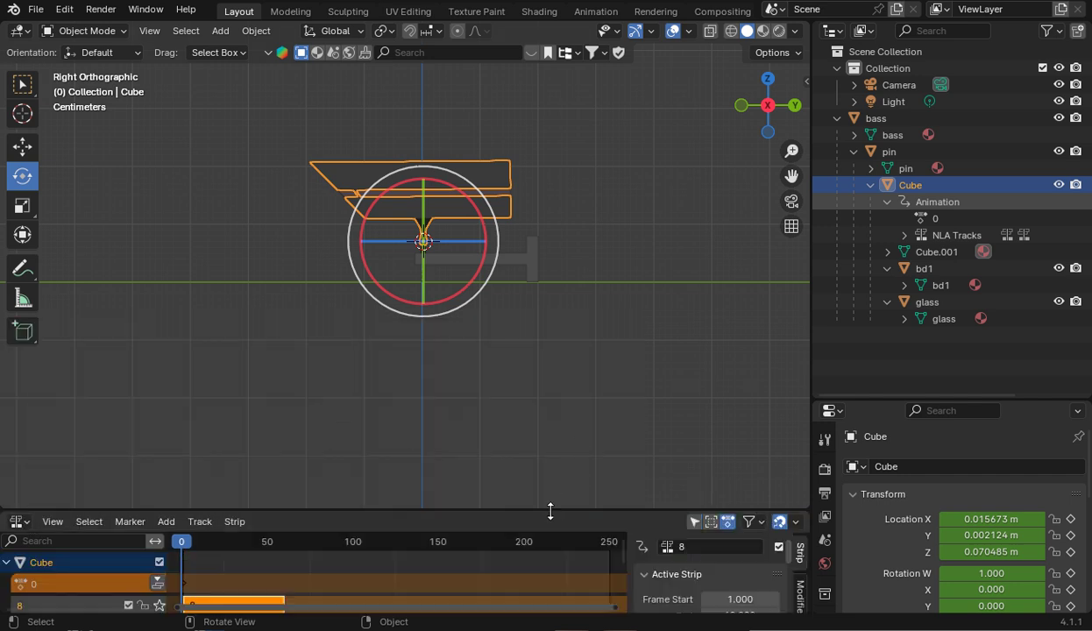
drag(551, 511, 547, 338)
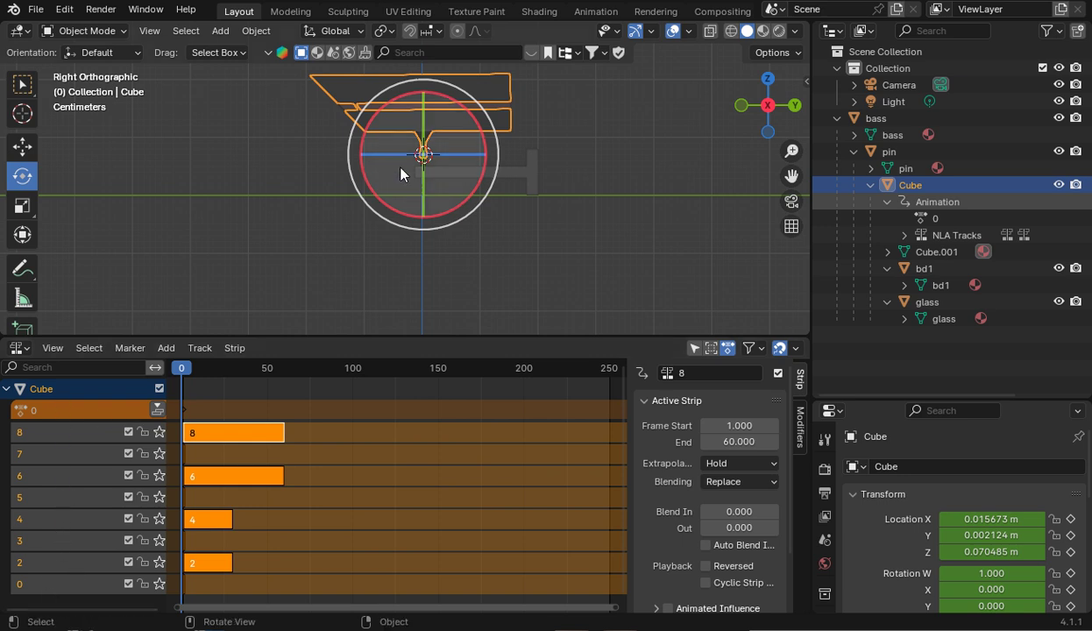
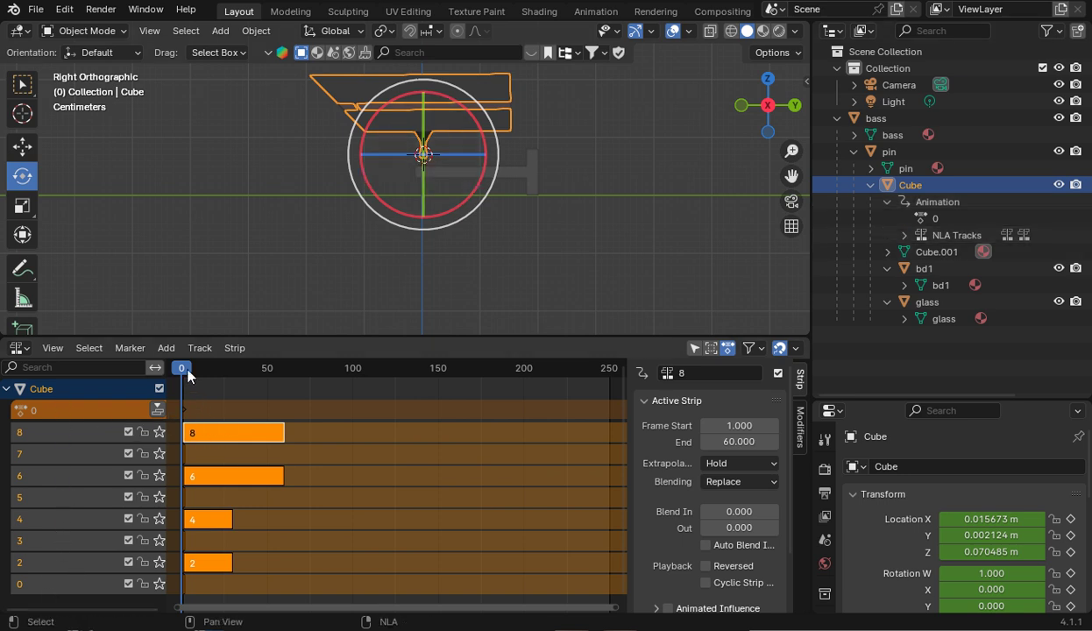
drag(188, 375, 181, 402)
click(157, 410)
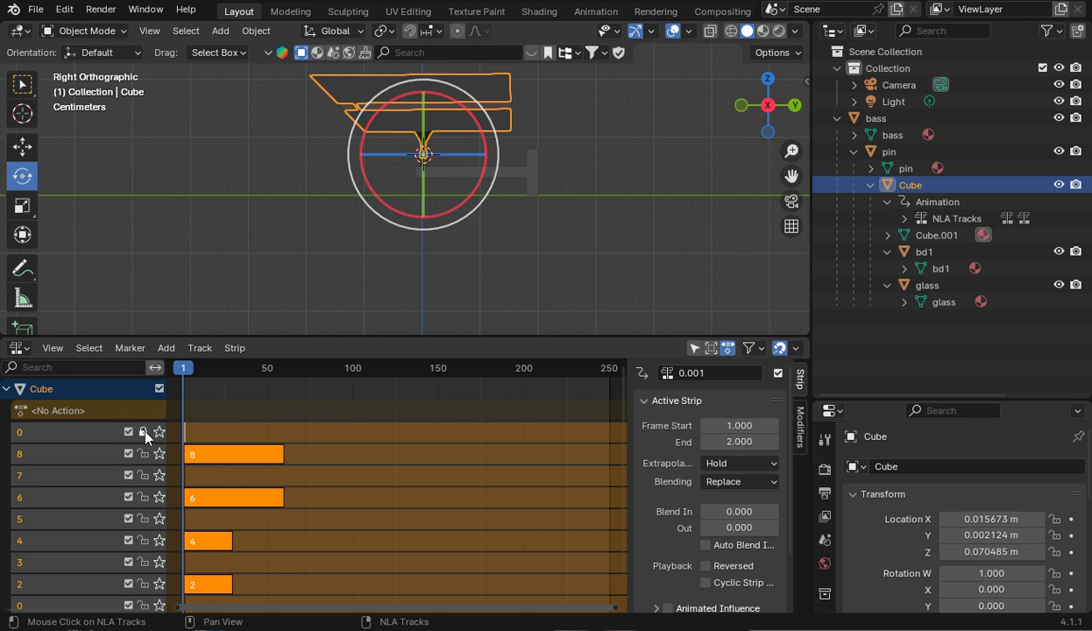
Lock all of Cube's NLA tracks and move the playhead to frame 3
click(143, 431)
click(143, 453)
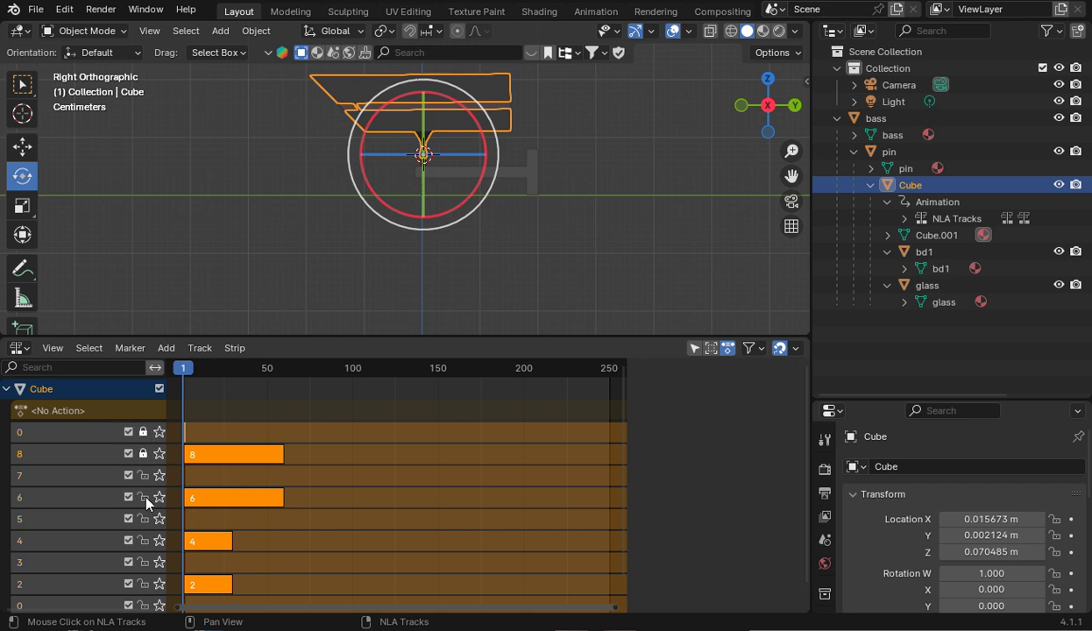
click(143, 561)
click(143, 583)
scroll(136, 542, down, 1)
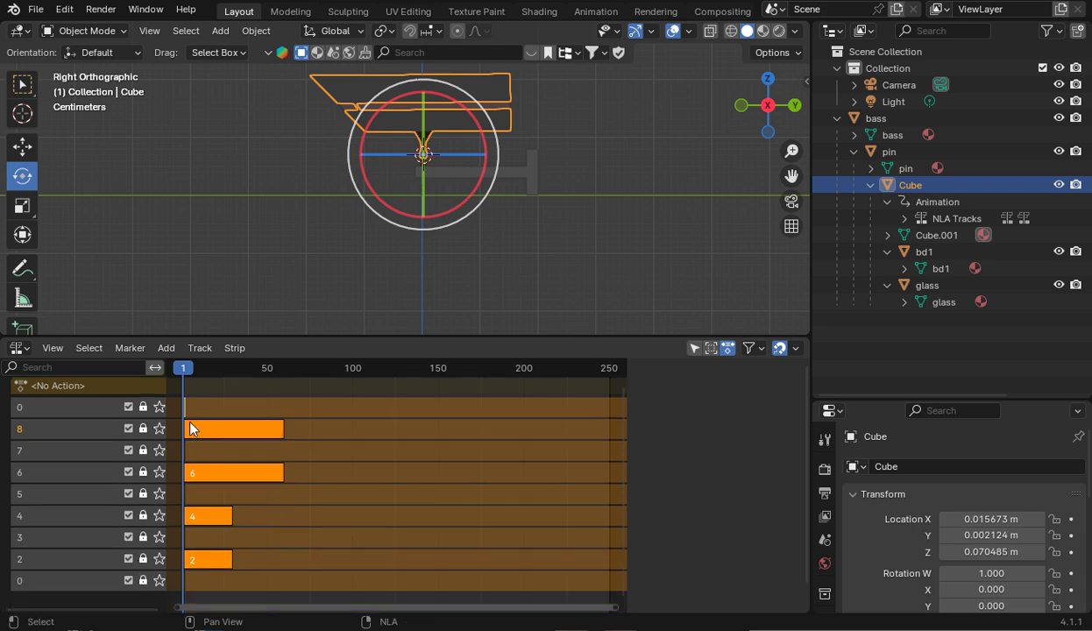
mouse_move(182, 371)
mouse_down()
mouse_move(300, 366)
mouse_move(186, 367)
mouse_up()
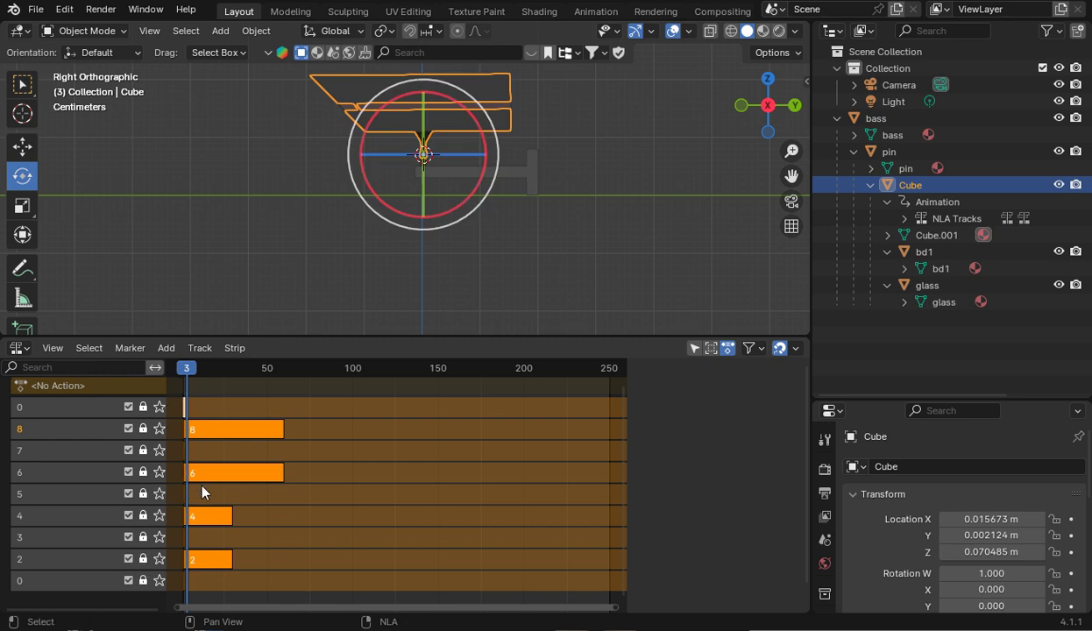
Unlock track 2, slide its strip along the timeline and back to start at frame 3, and relock the track
click(144, 581)
click(202, 559)
key(n)
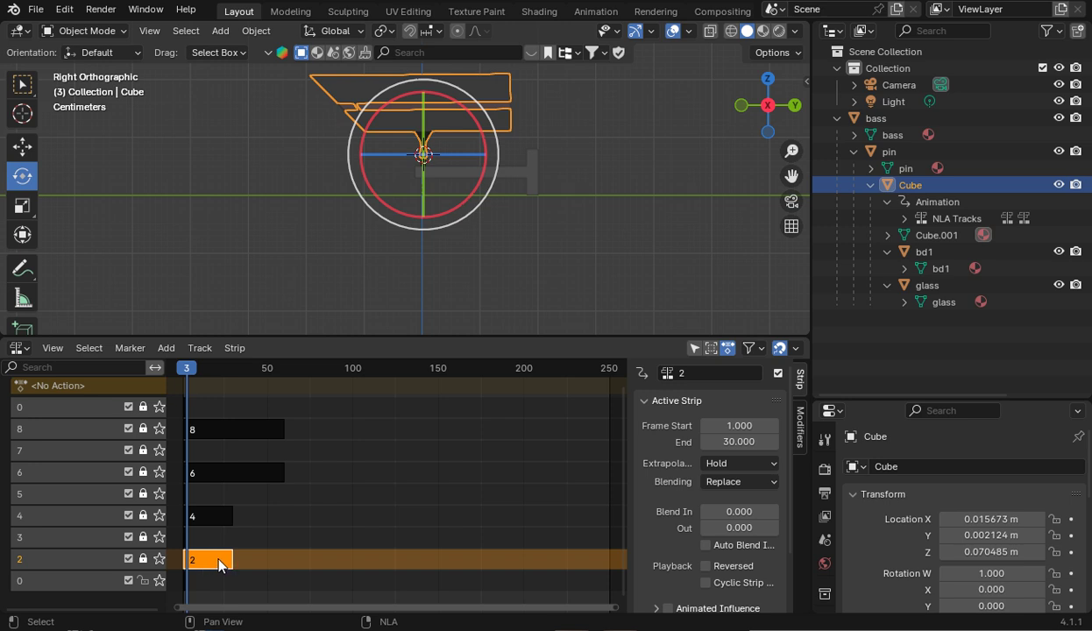
click(144, 580)
click(143, 558)
drag(211, 565, 492, 566)
drag(499, 563, 205, 561)
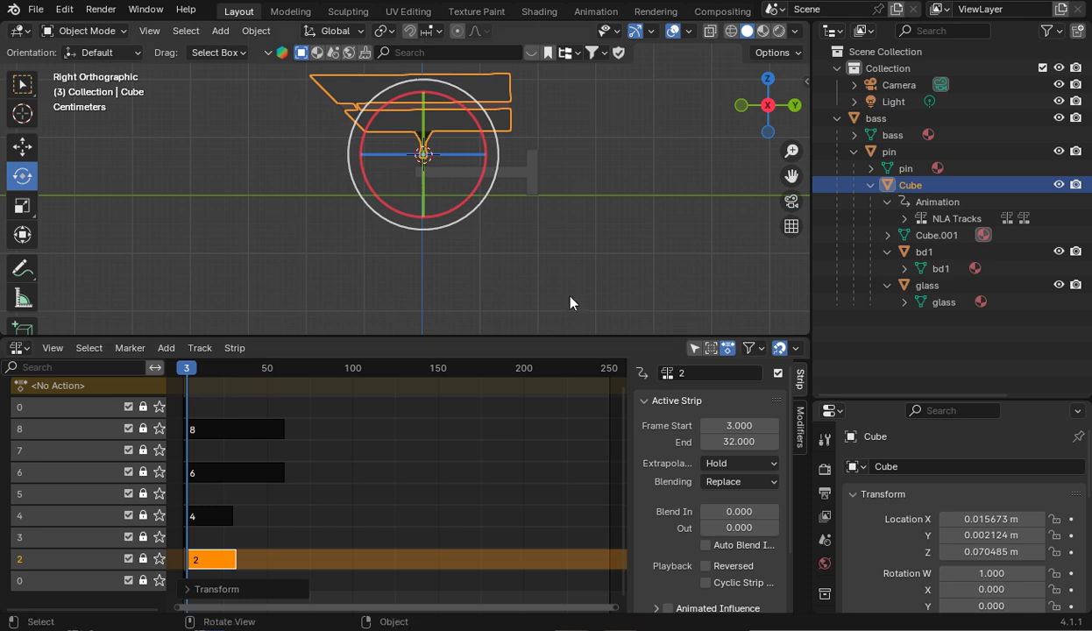
Select the whole bass hierarchy and export it as glTF Binary to the Downloads folder under the name rba_cam3.glb
scroll(628, 268, down, 2)
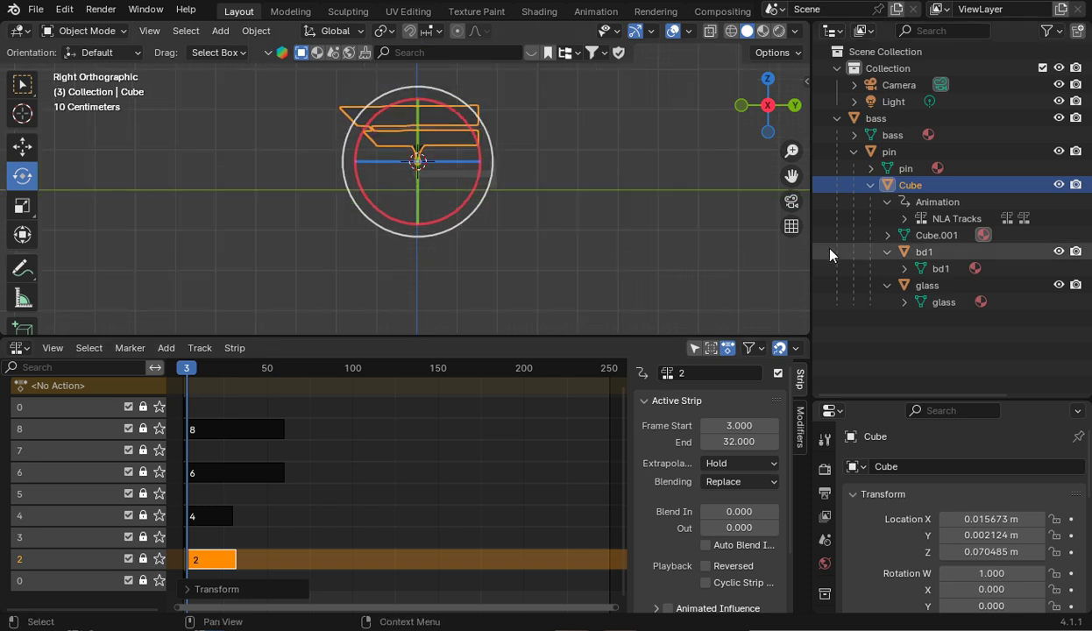
drag(951, 343, 841, 111)
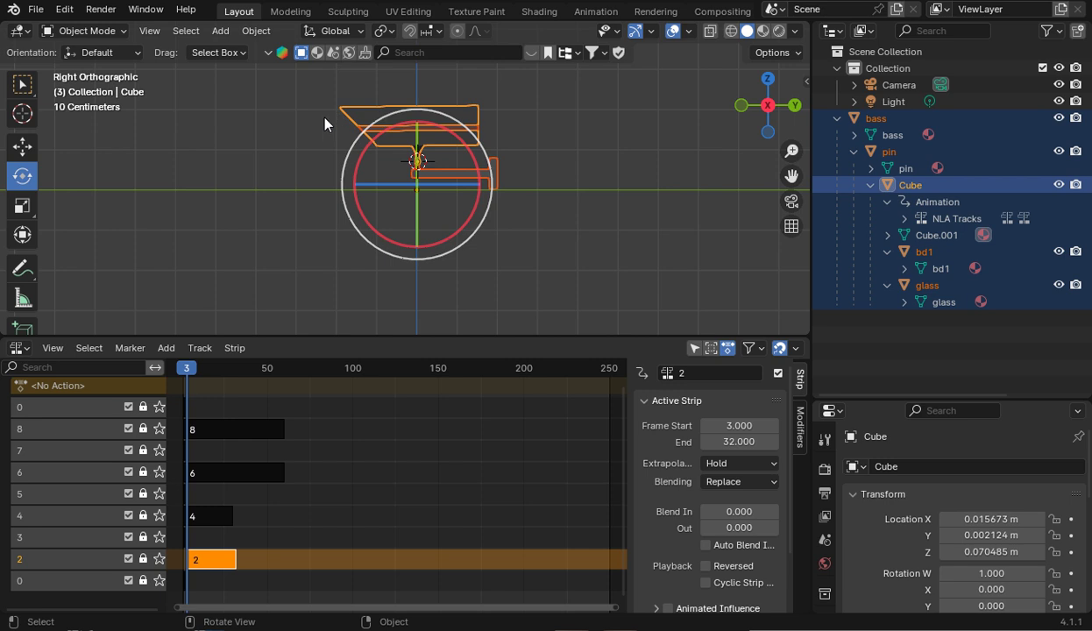
click(36, 12)
mouse_move(112, 264)
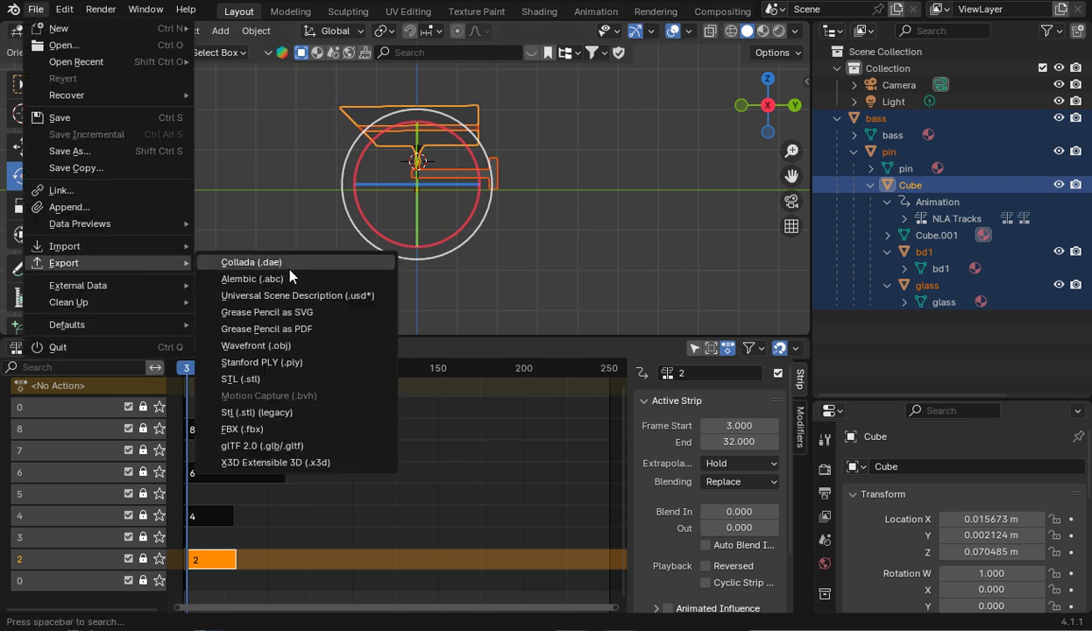
click(283, 446)
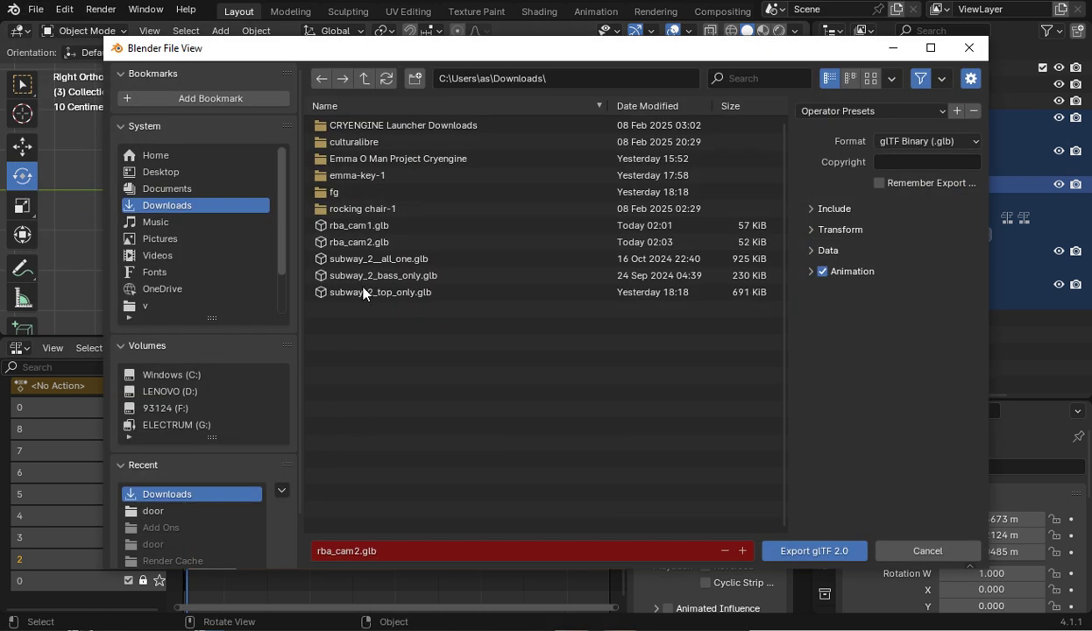
click(383, 246)
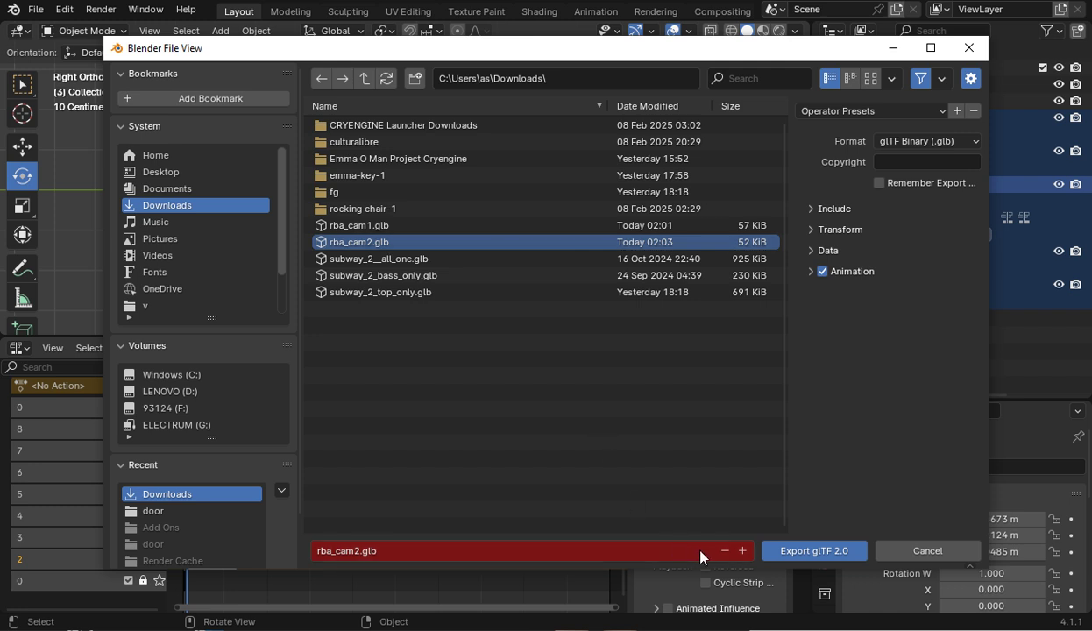
click(743, 553)
click(807, 552)
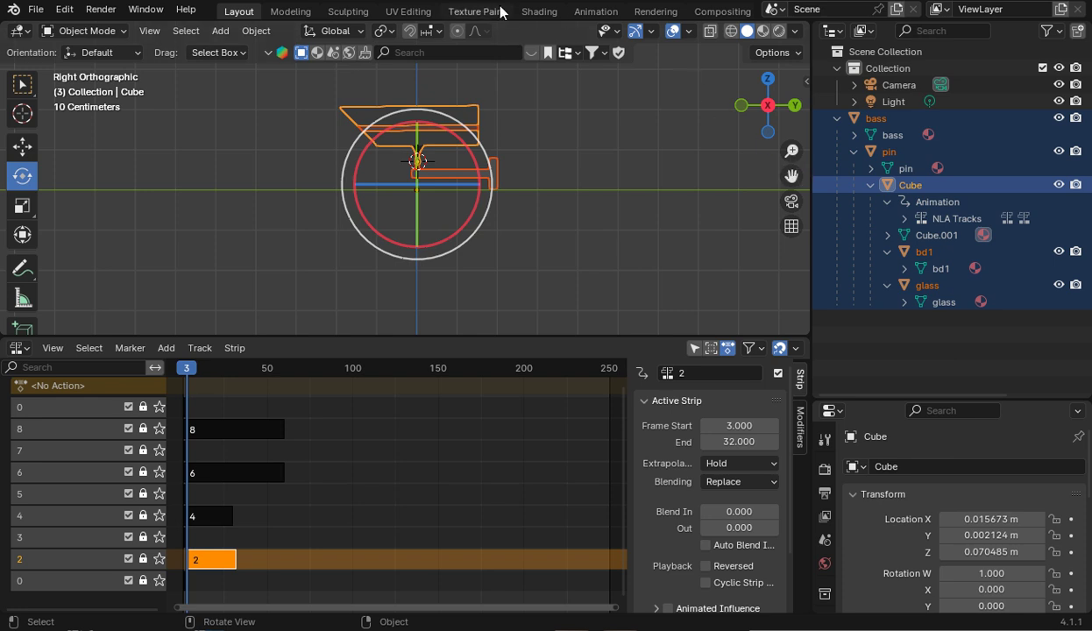
Switch to the Downloads folder in File Explorer, open rba_cam3.glb in 3D Viewer and play Animation 1
key(alt+Tab)
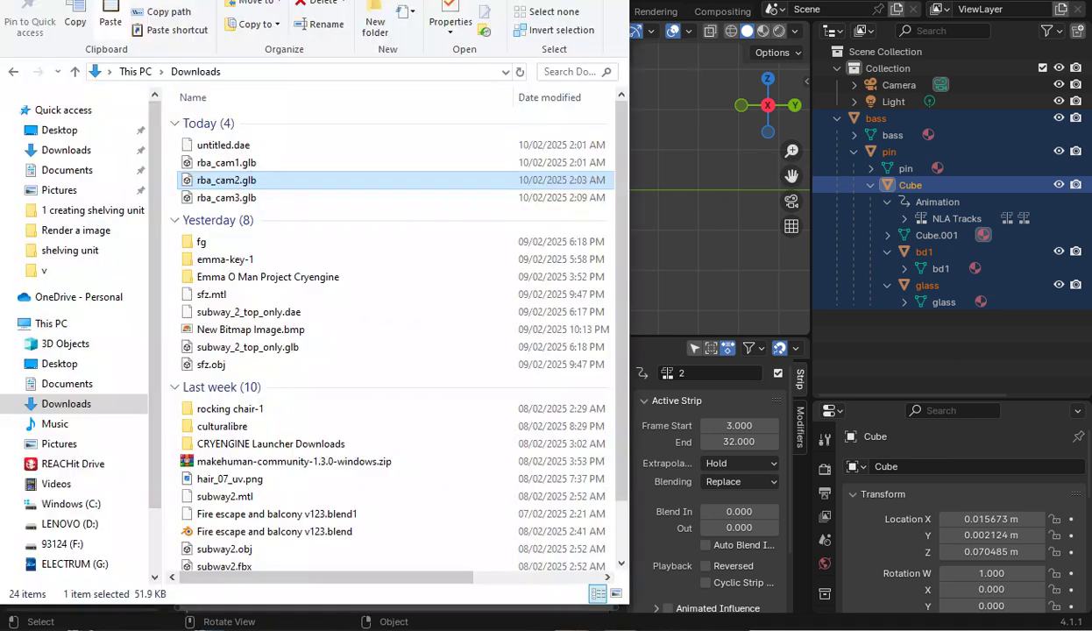
click(226, 198)
key(Return)
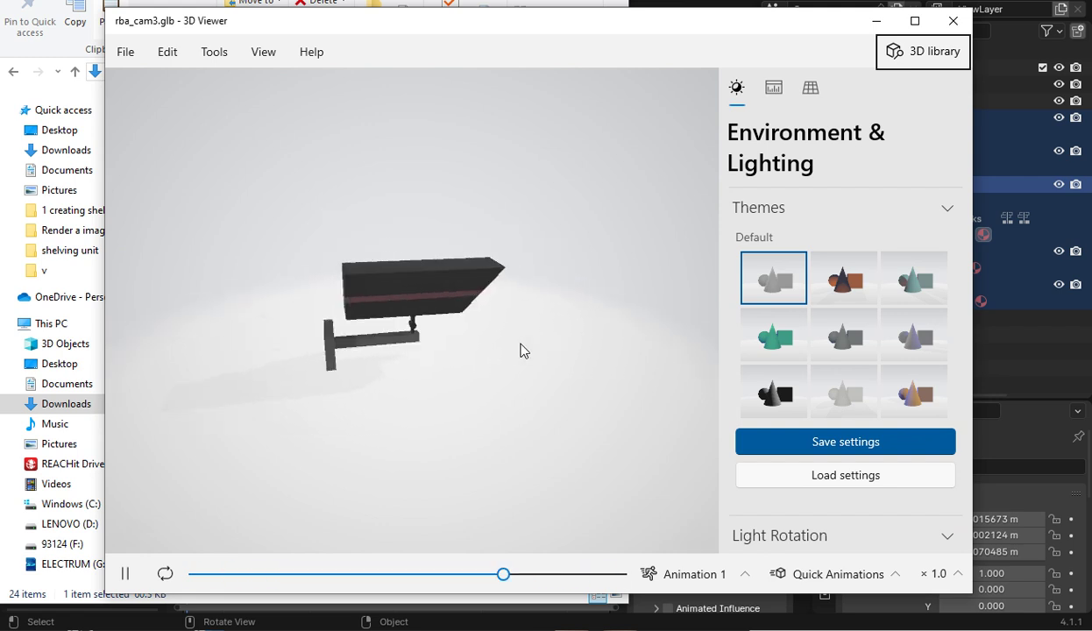
click(692, 572)
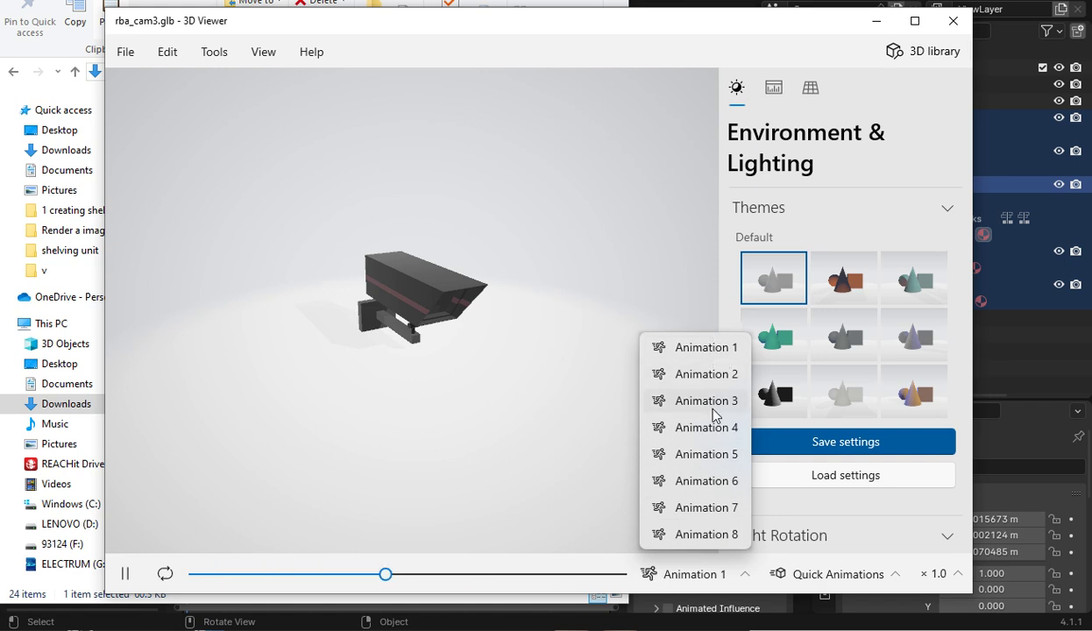
click(725, 350)
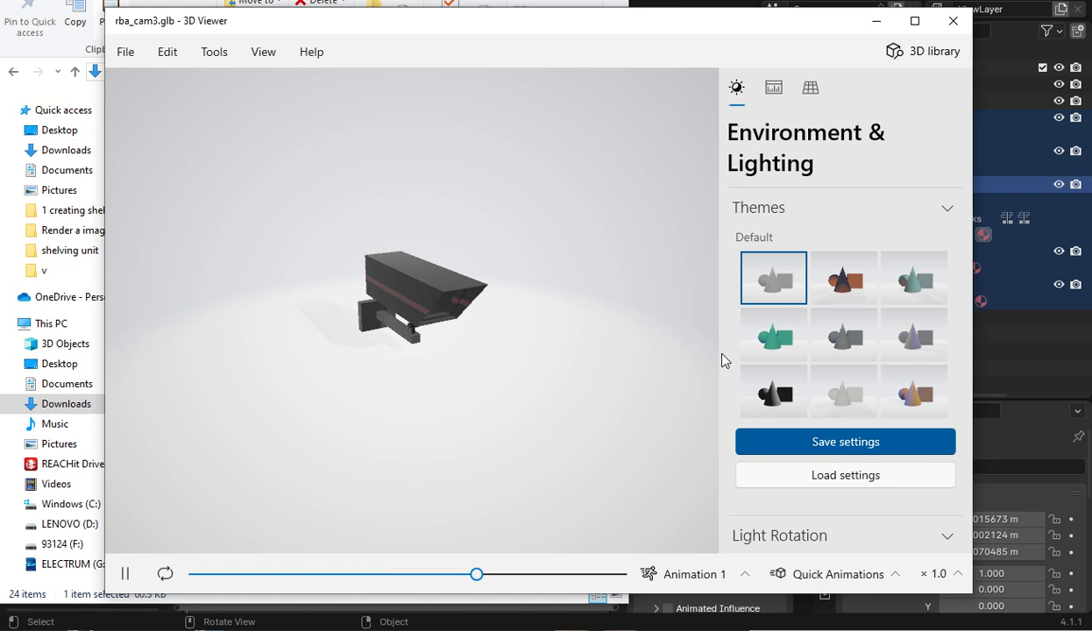
Play Animation 2 of the exported camera and rewind it to its start
click(690, 574)
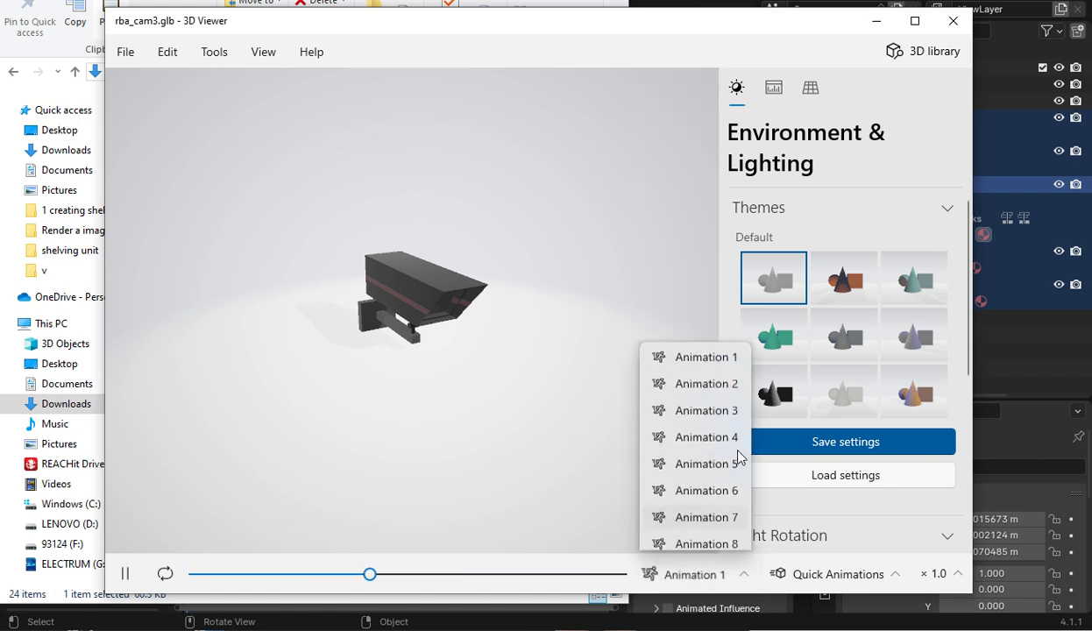
click(719, 384)
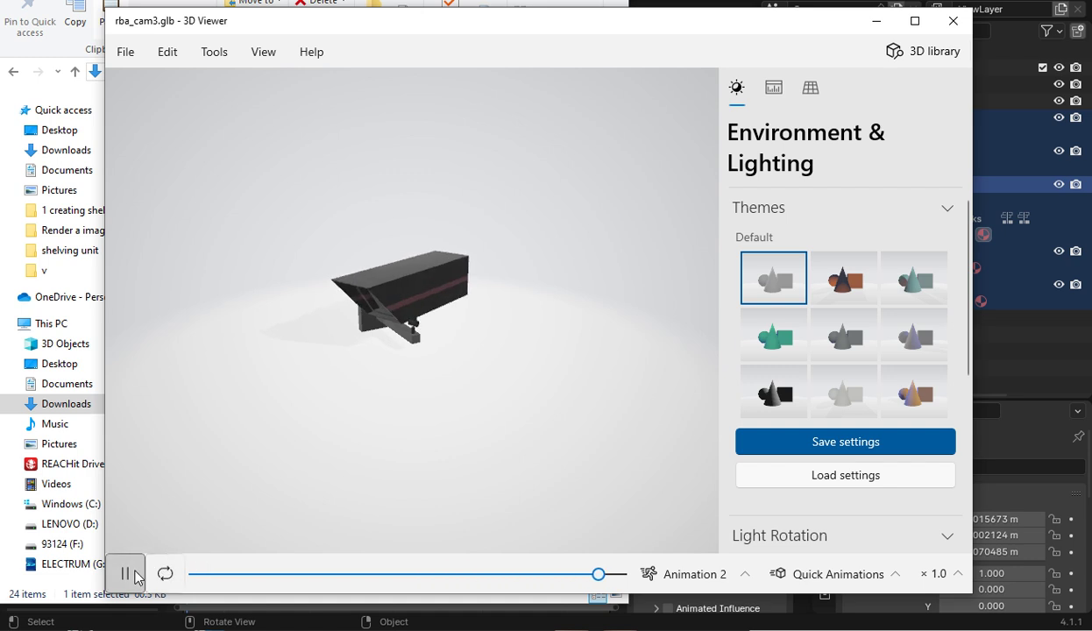
key(space)
drag(221, 574, 195, 578)
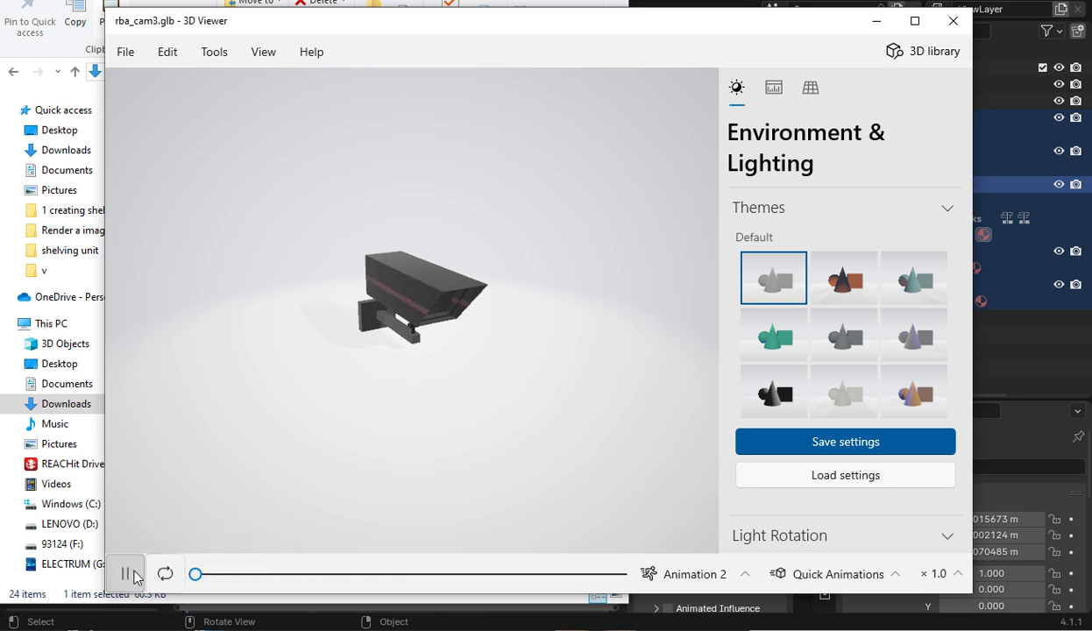
Play Animations 3, 4 and 5 of the exported camera one after another
click(706, 577)
click(717, 402)
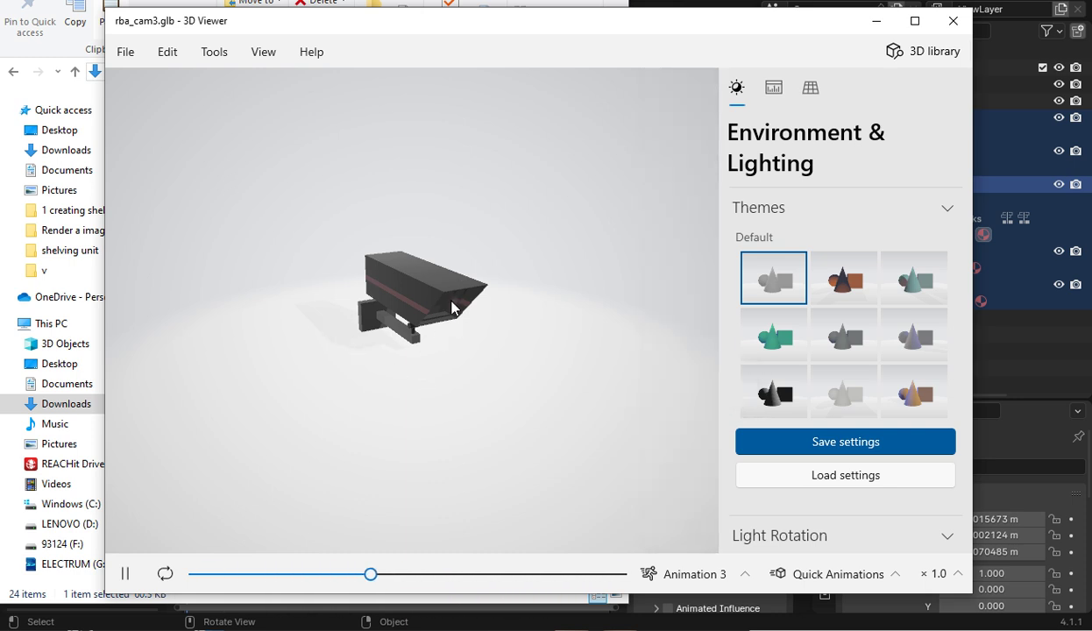
click(692, 574)
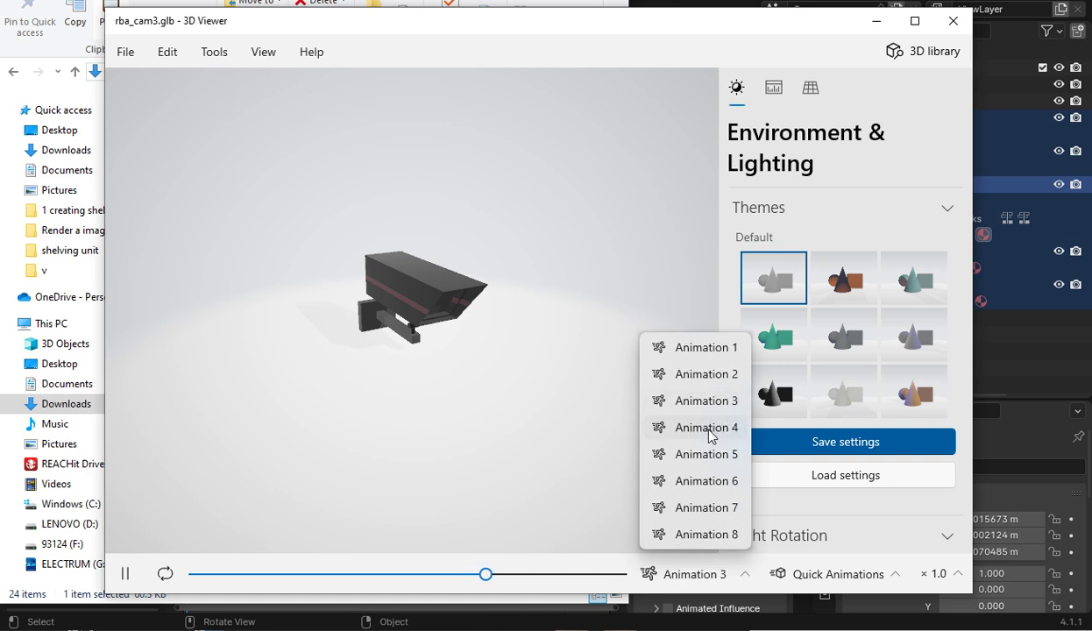
click(706, 427)
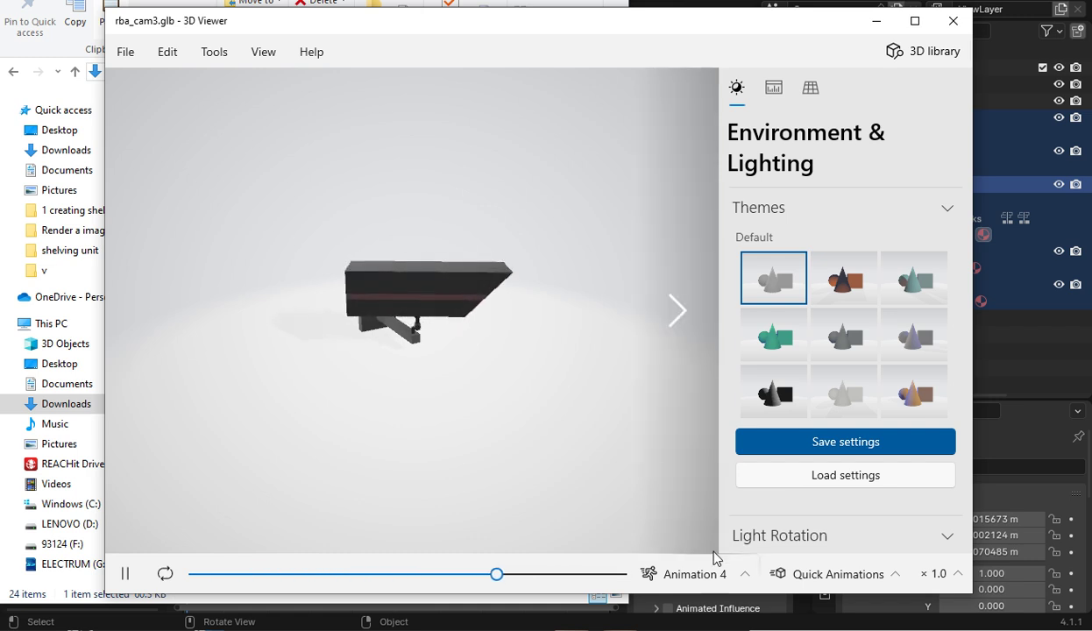
click(695, 574)
click(709, 455)
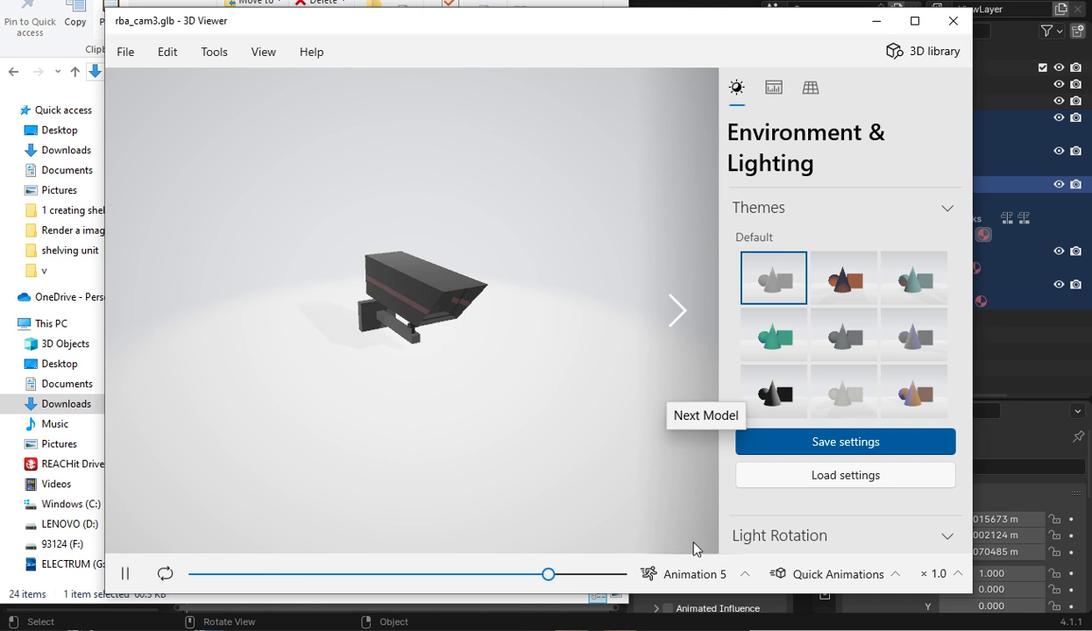
Play Animations 6, 7 and 8 of the exported camera and close the model
click(697, 574)
click(707, 481)
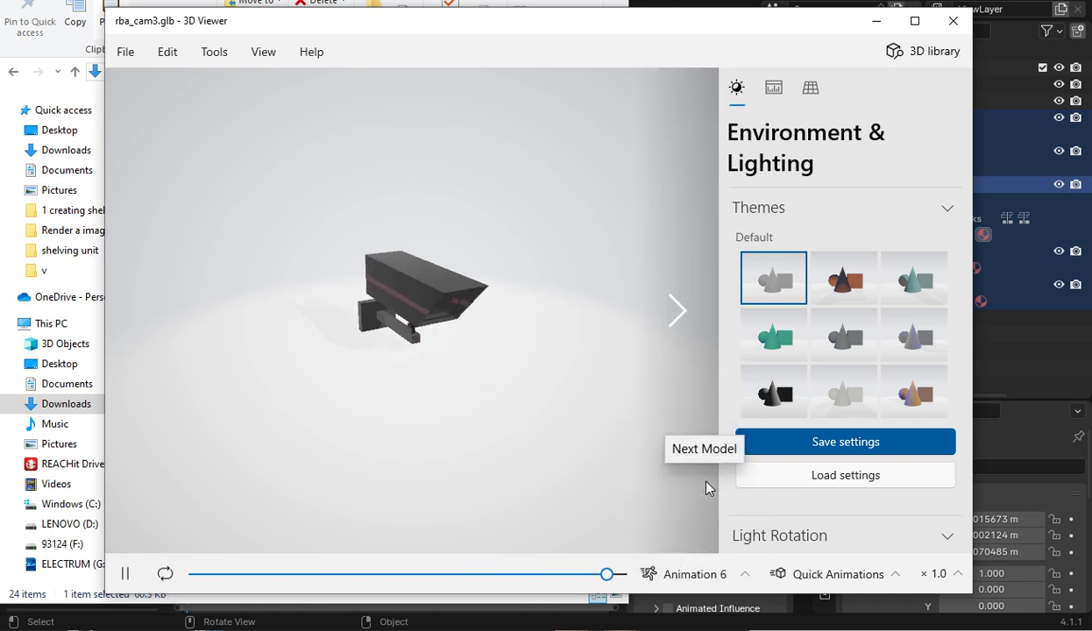
click(703, 574)
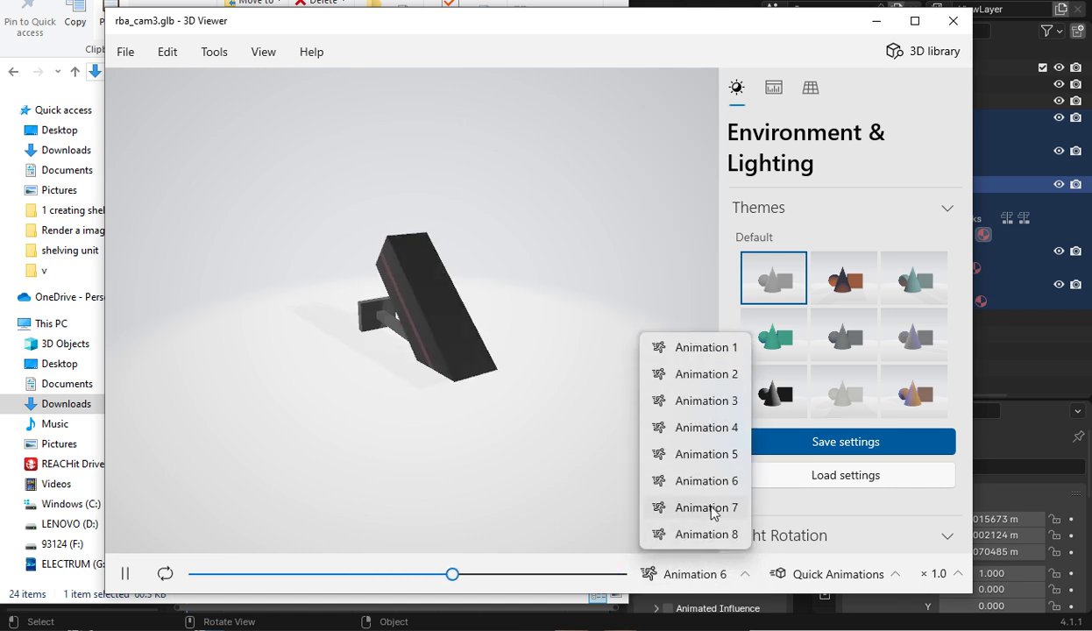
click(710, 511)
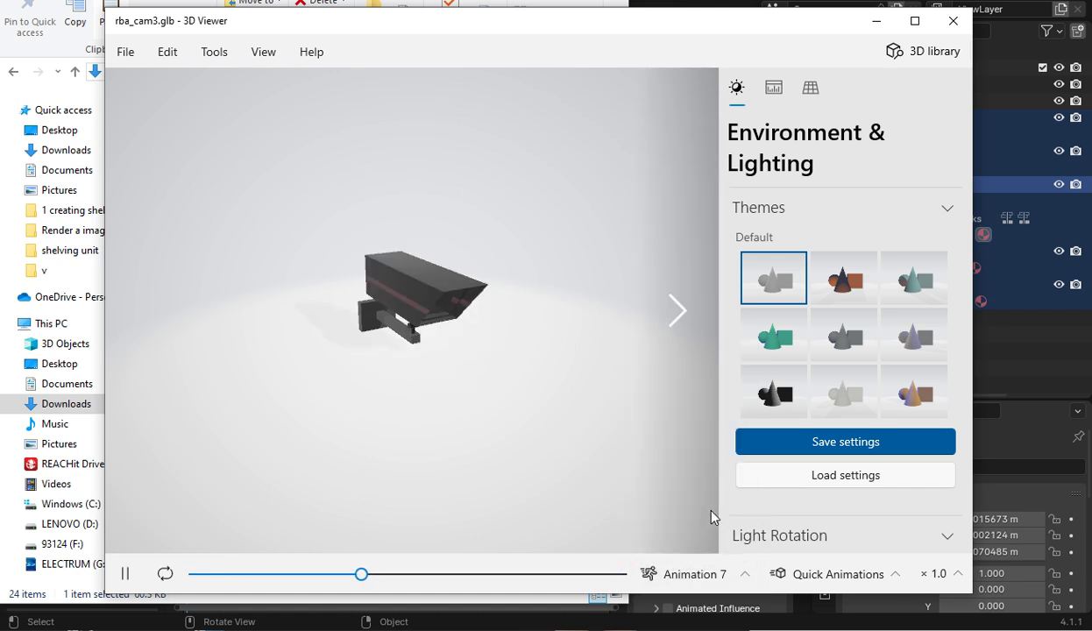
click(706, 572)
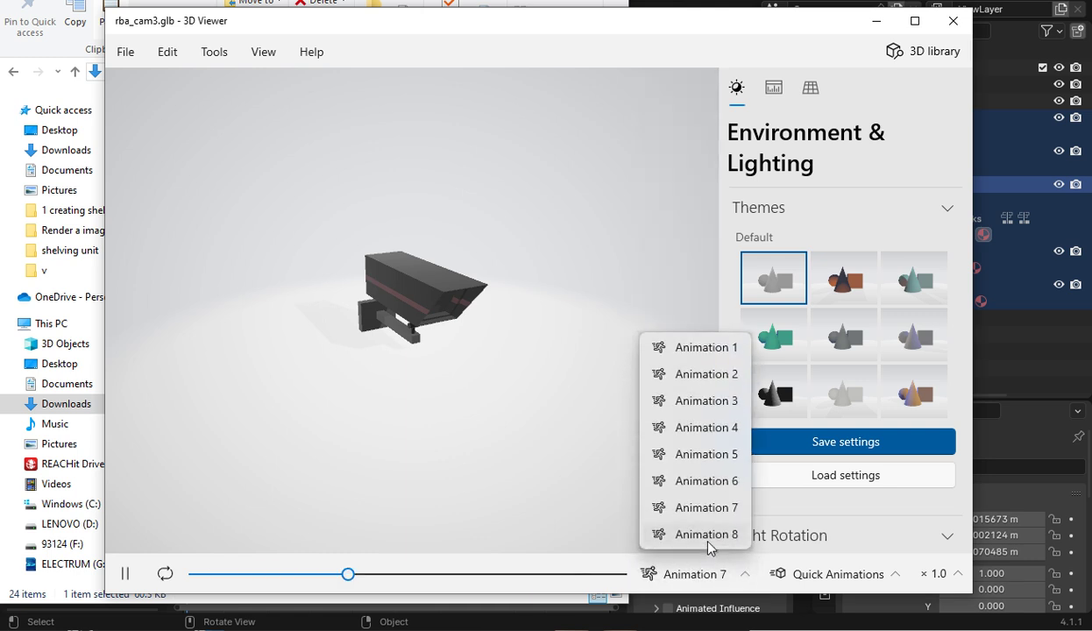
click(709, 536)
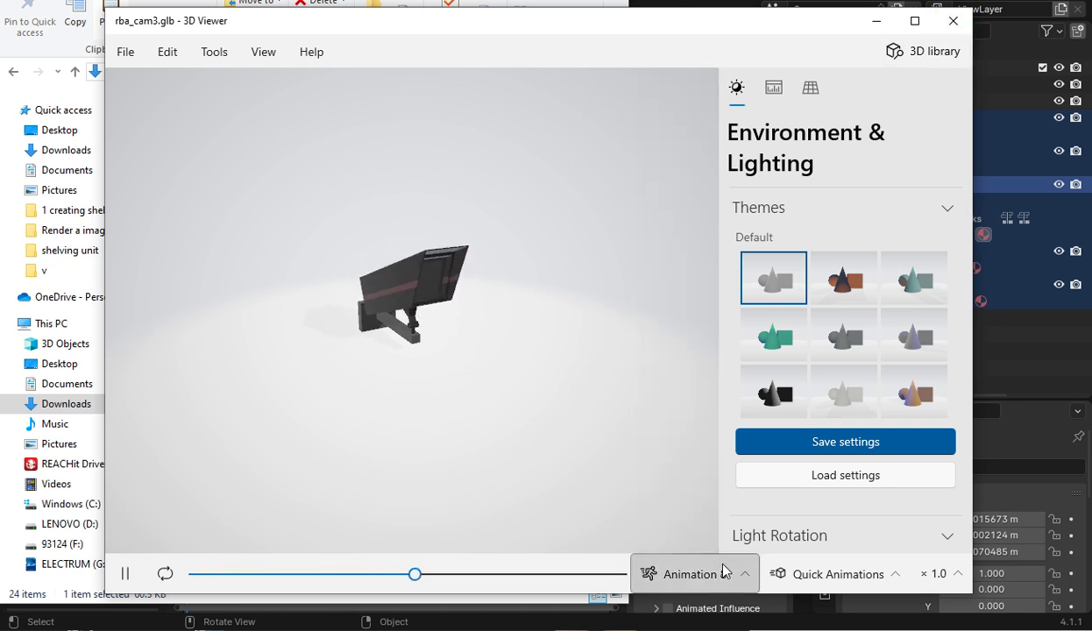
click(953, 20)
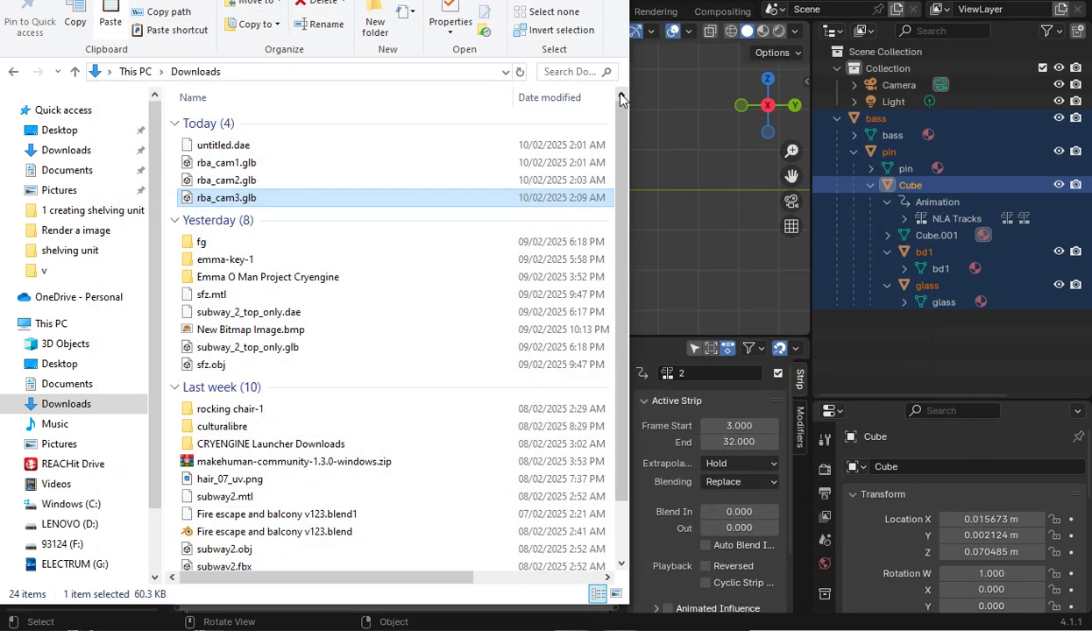
Open the earlier export rba_cam2.glb to check it for animations, and close it
double_click(247, 179)
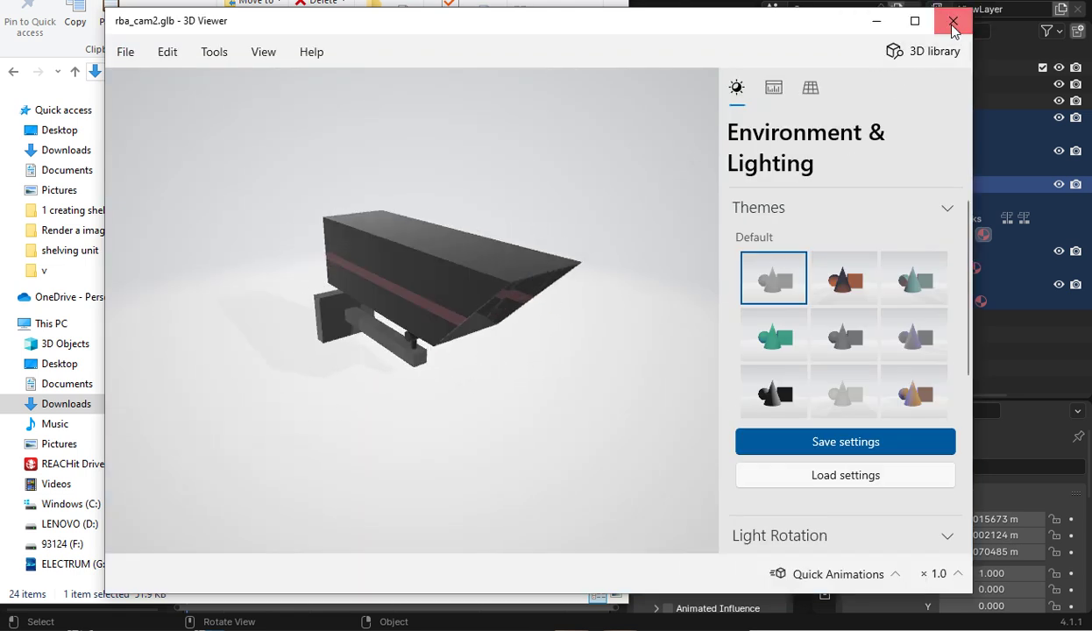
click(953, 29)
click(243, 199)
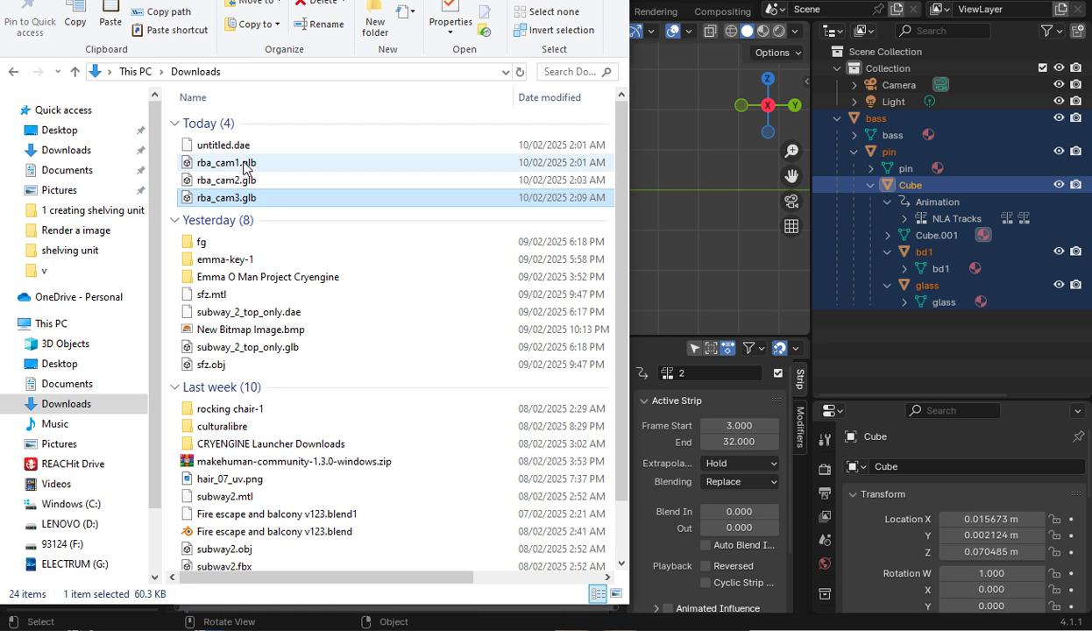
Open rba_cam1.glb, orbit around the camera model, and pause and scrub its single animation to inspect the motion
double_click(245, 165)
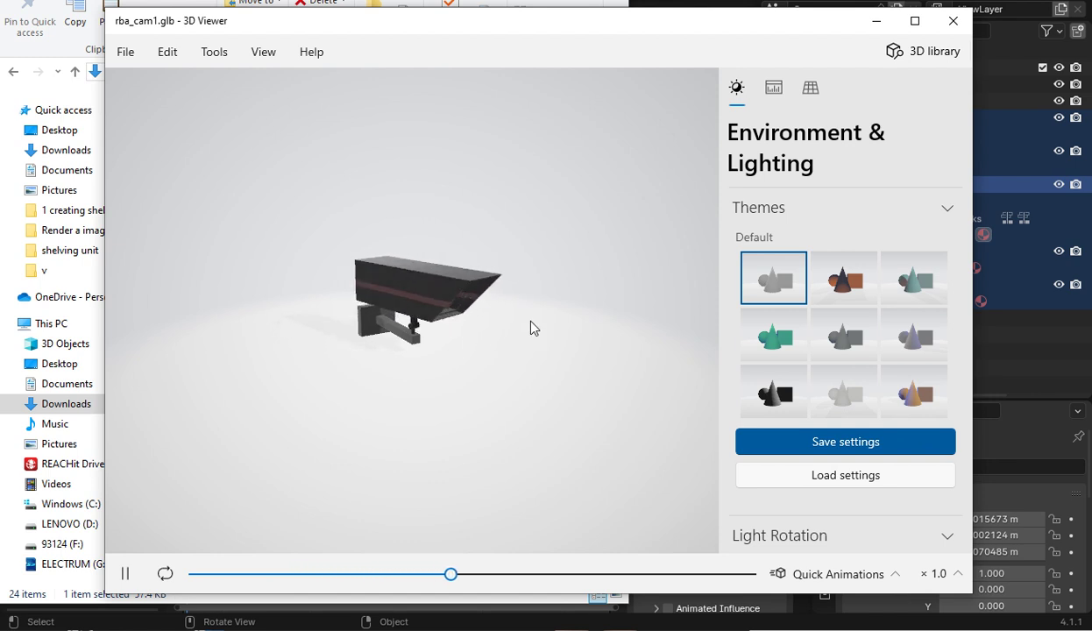
click(125, 574)
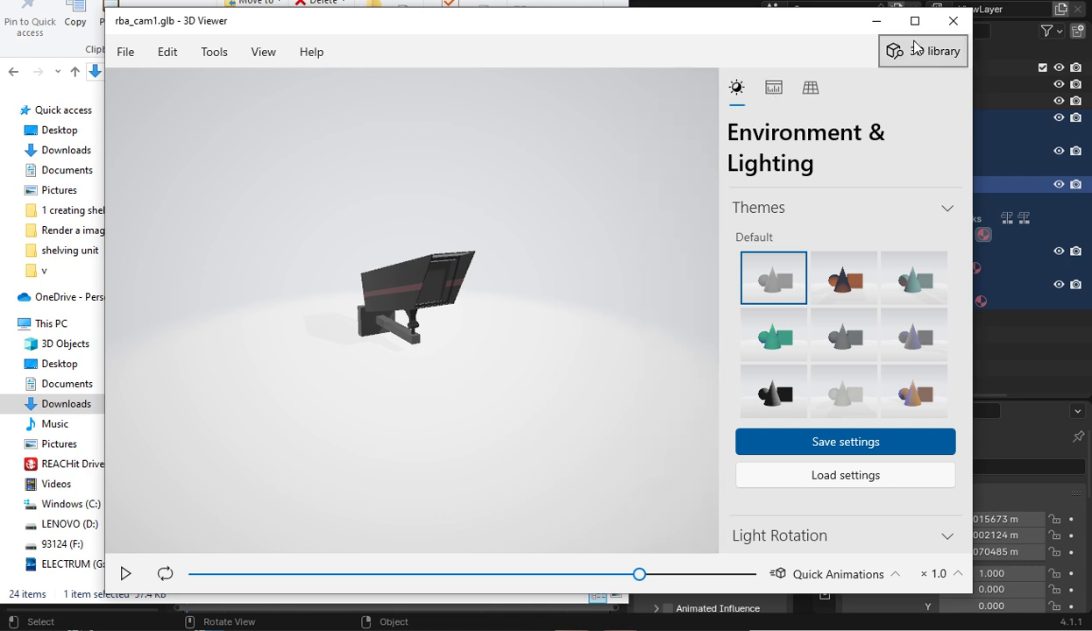
drag(480, 270, 492, 290)
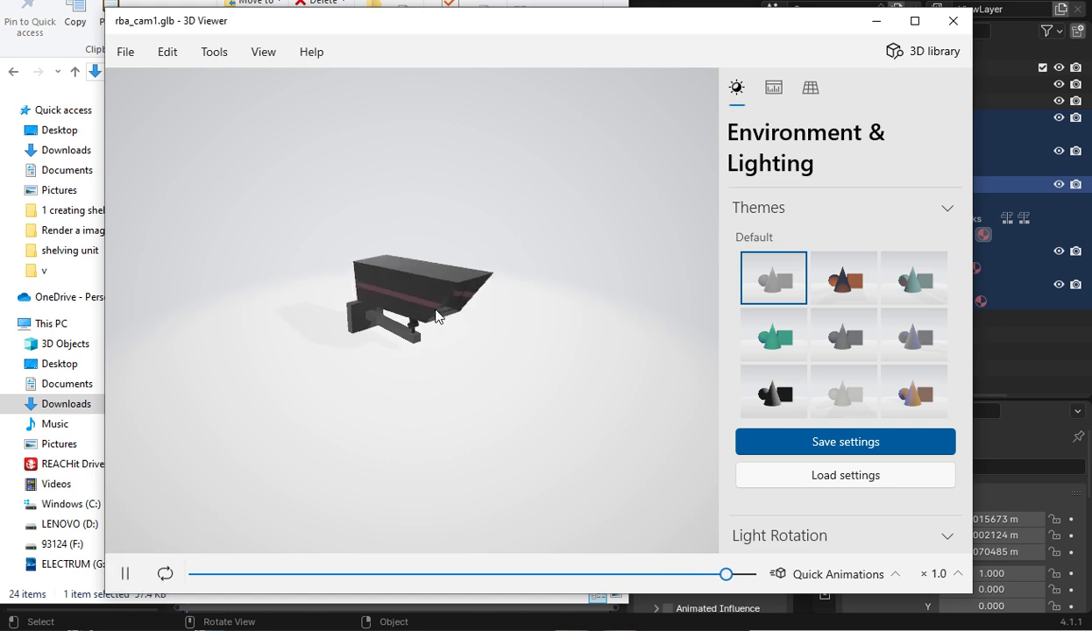
click(129, 574)
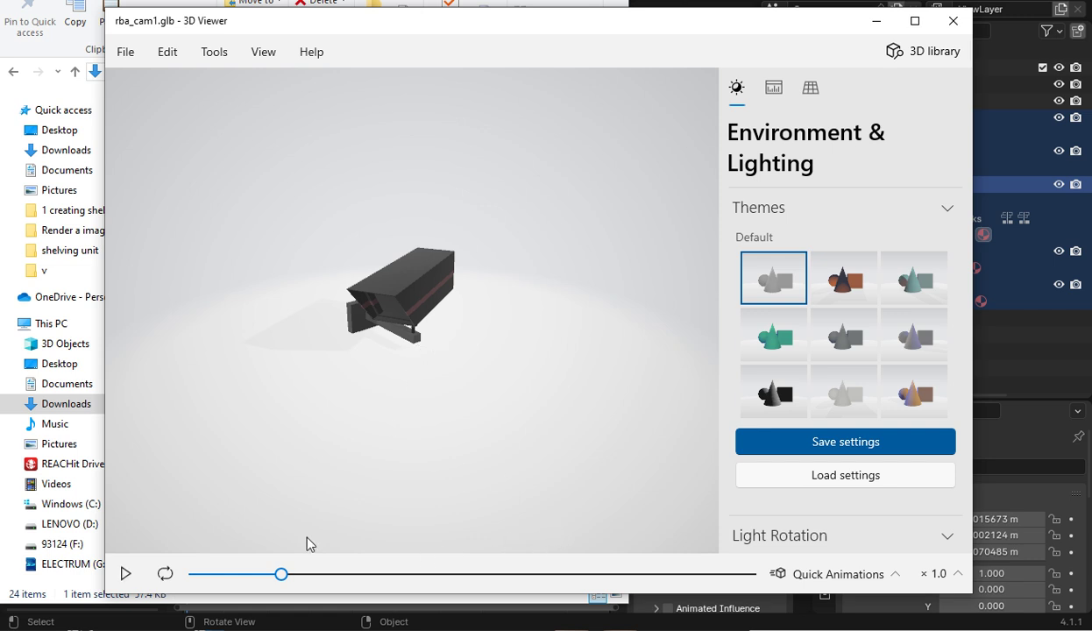
drag(285, 578, 260, 563)
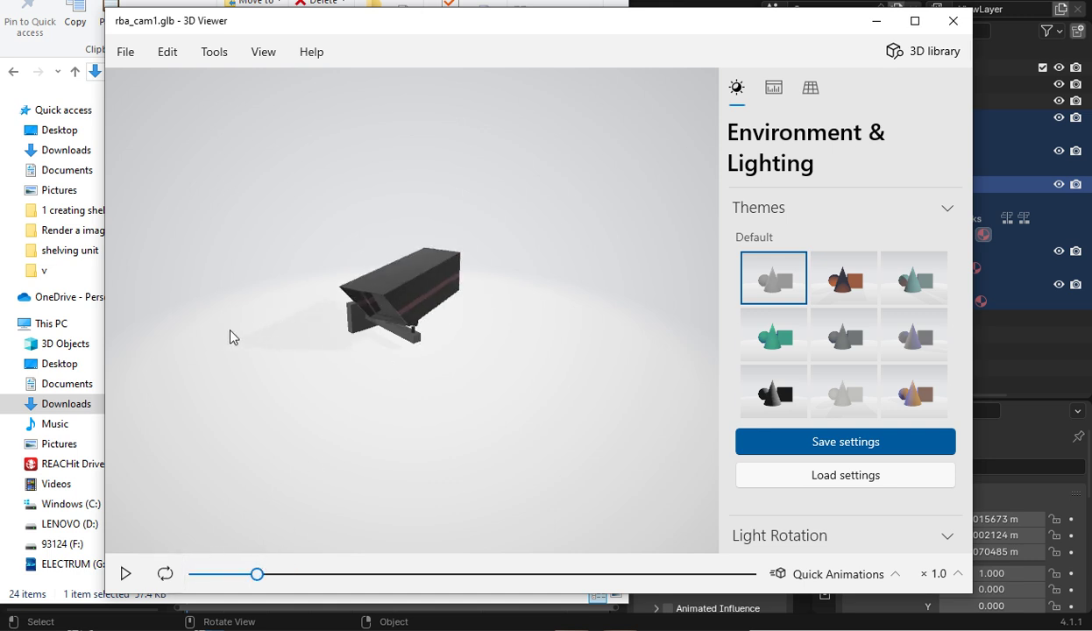
Scrub further through the rba_cam1.glb animation, orbit around the camera model, and close it
drag(267, 576, 669, 575)
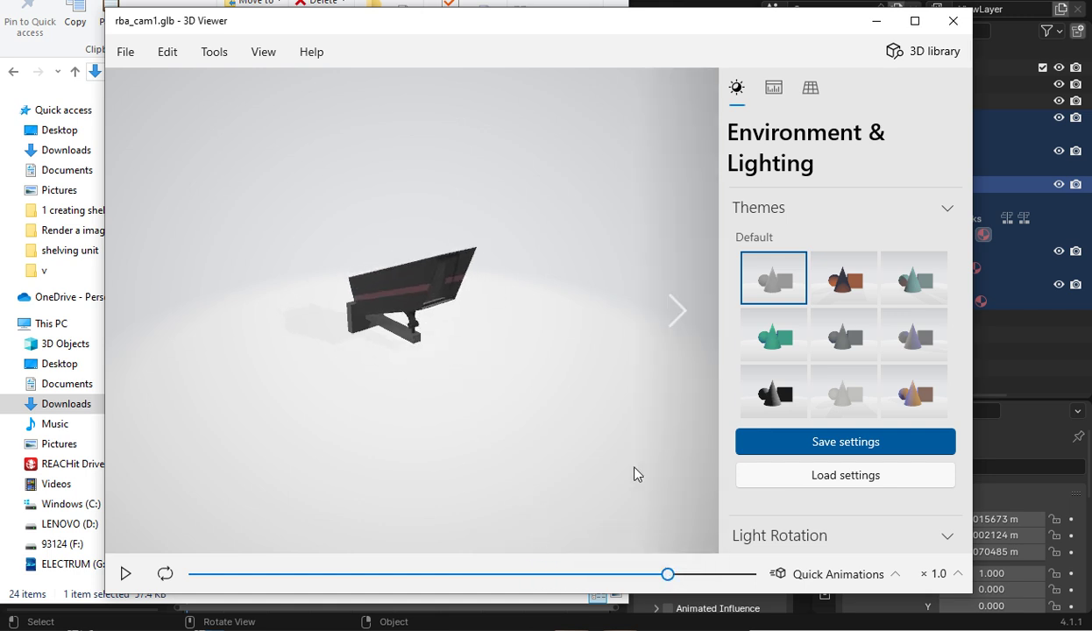
mouse_move(519, 340)
mouse_down()
mouse_move(618, 287)
mouse_move(492, 309)
mouse_move(473, 364)
mouse_move(409, 336)
mouse_move(516, 327)
mouse_up()
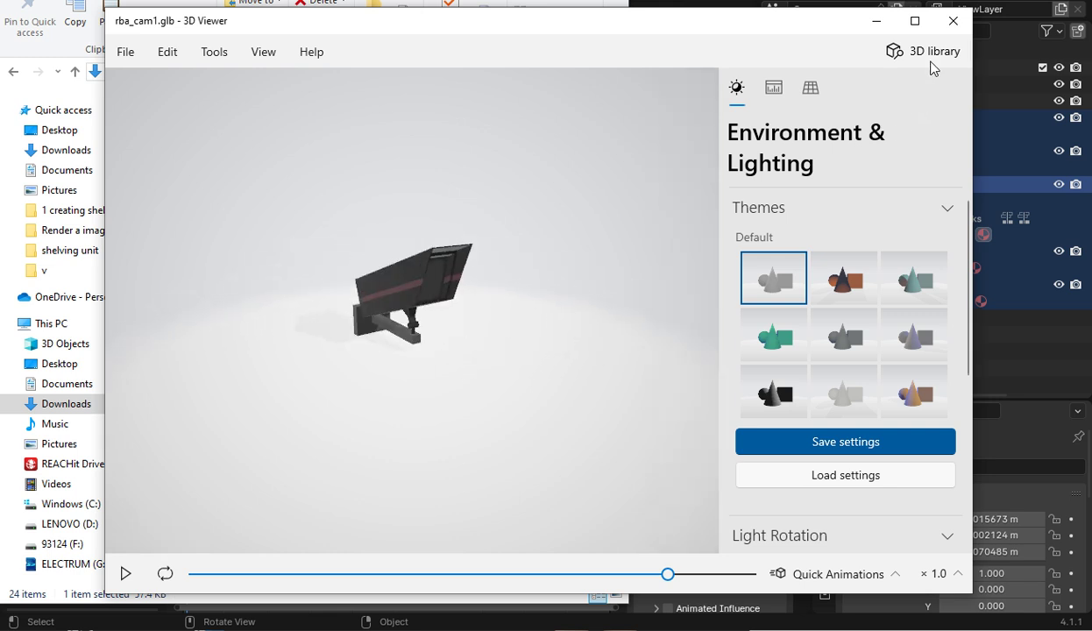
click(953, 20)
Open rba_cam3.glb, play Animation 1, check the list of exported animations, and close the model
double_click(249, 199)
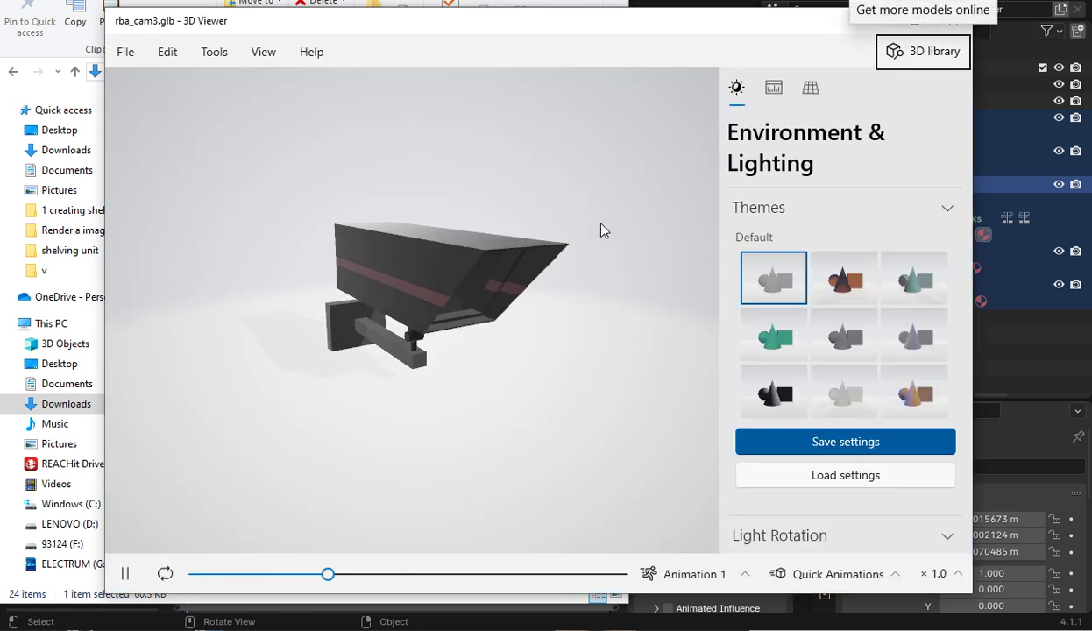
click(666, 573)
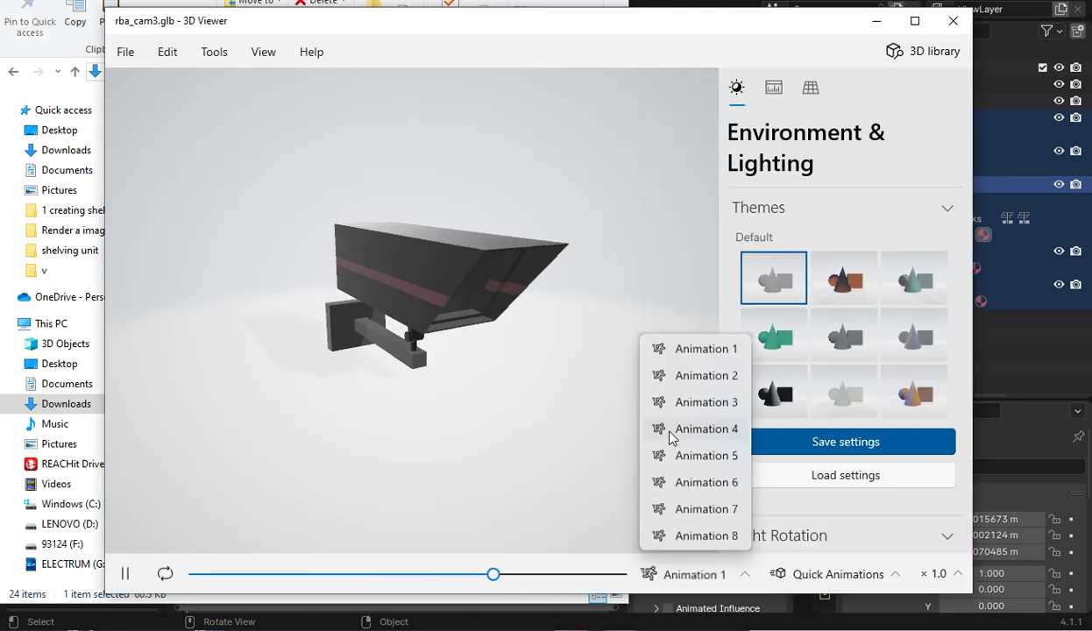
click(693, 355)
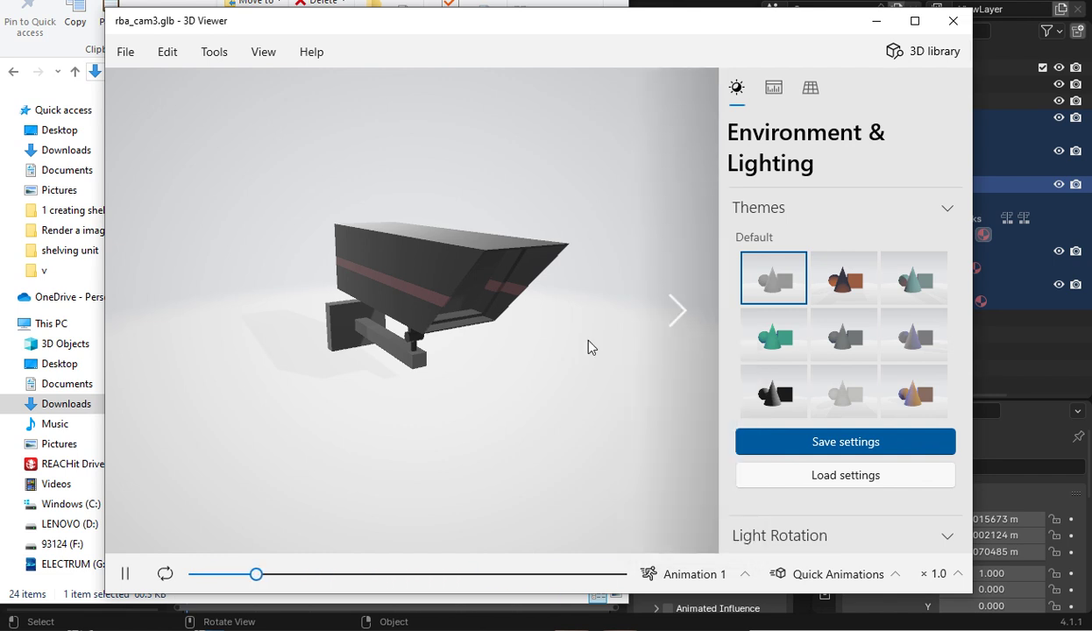
click(691, 574)
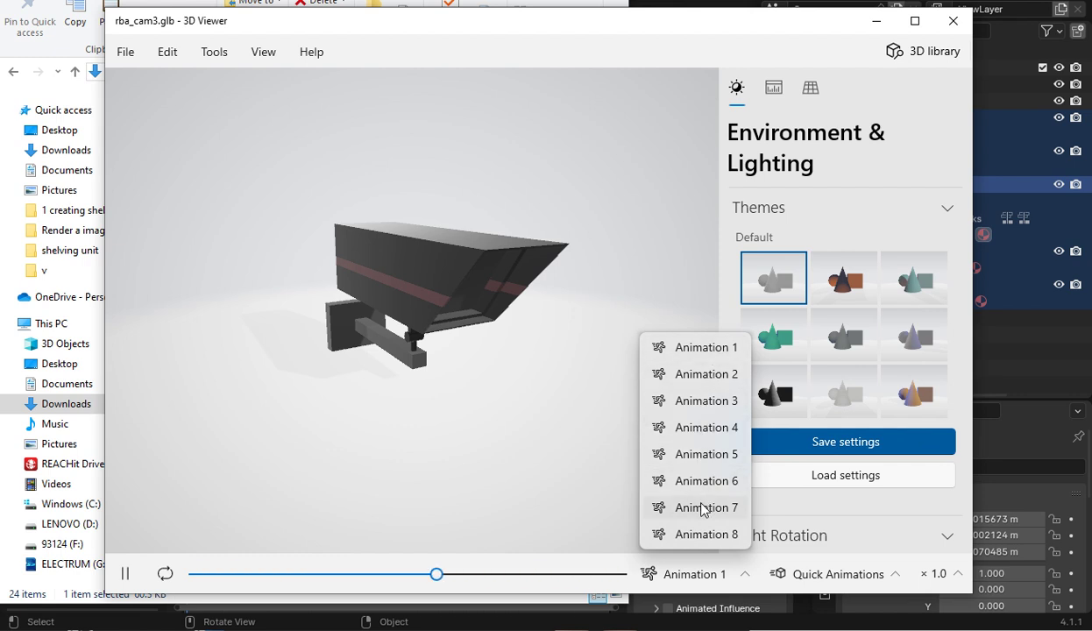
click(554, 454)
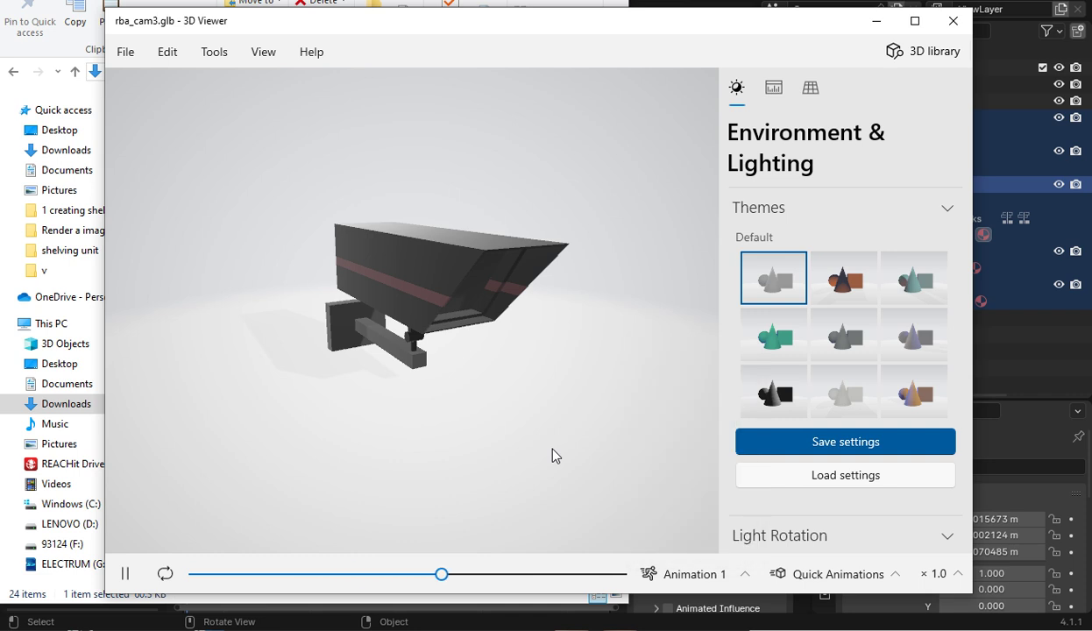
click(686, 575)
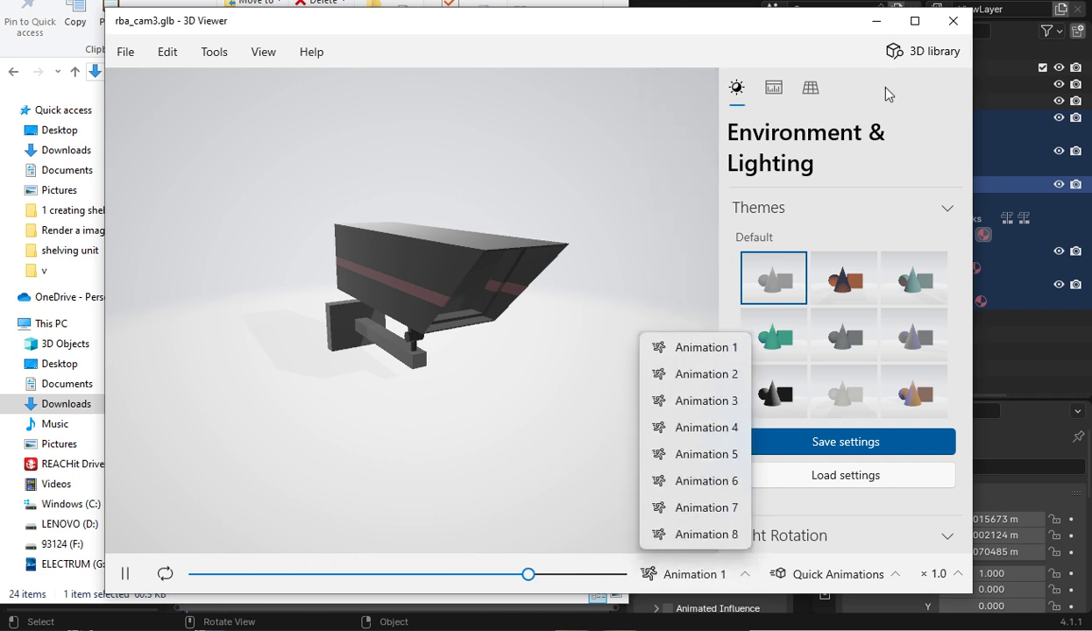
click(953, 20)
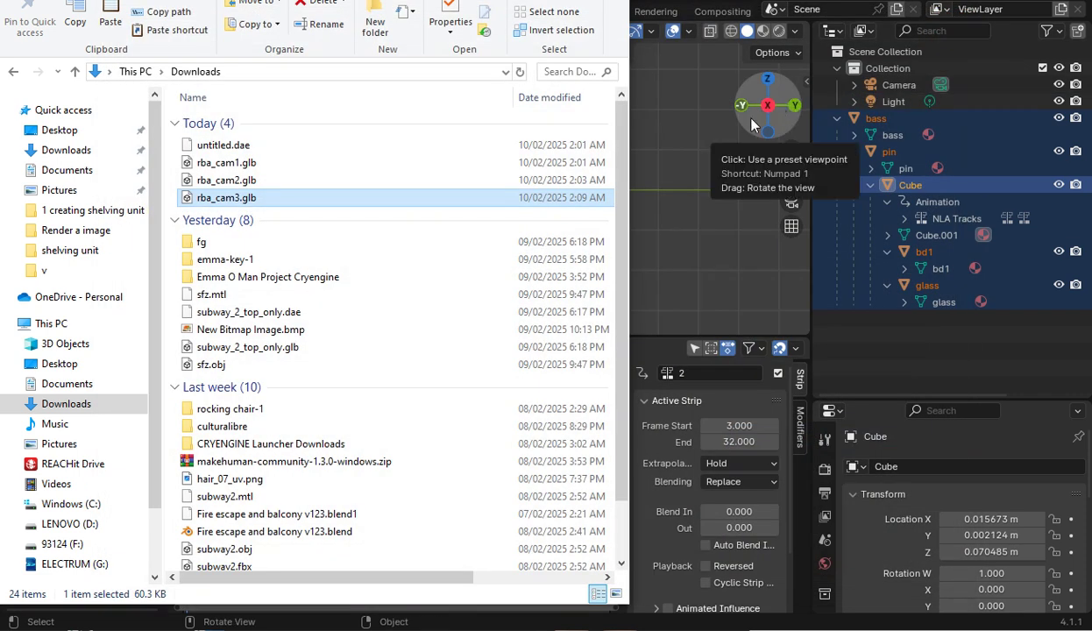
Return to Blender, select the bass object, and move it along X to about 0.56 m in an enlarged viewport
click(688, 147)
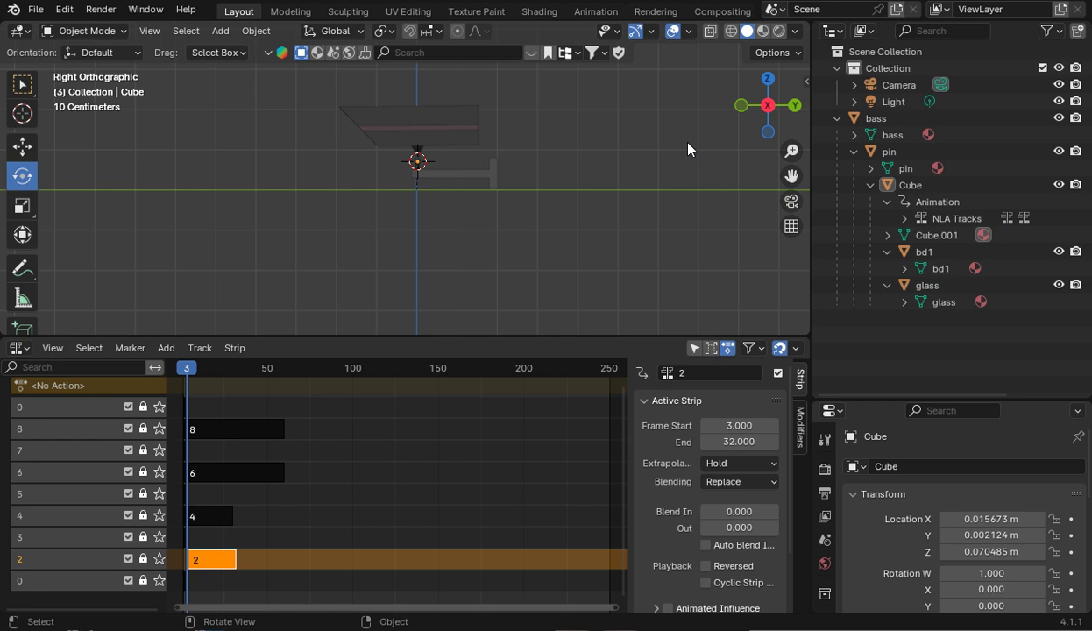
scroll(656, 149, down, 3)
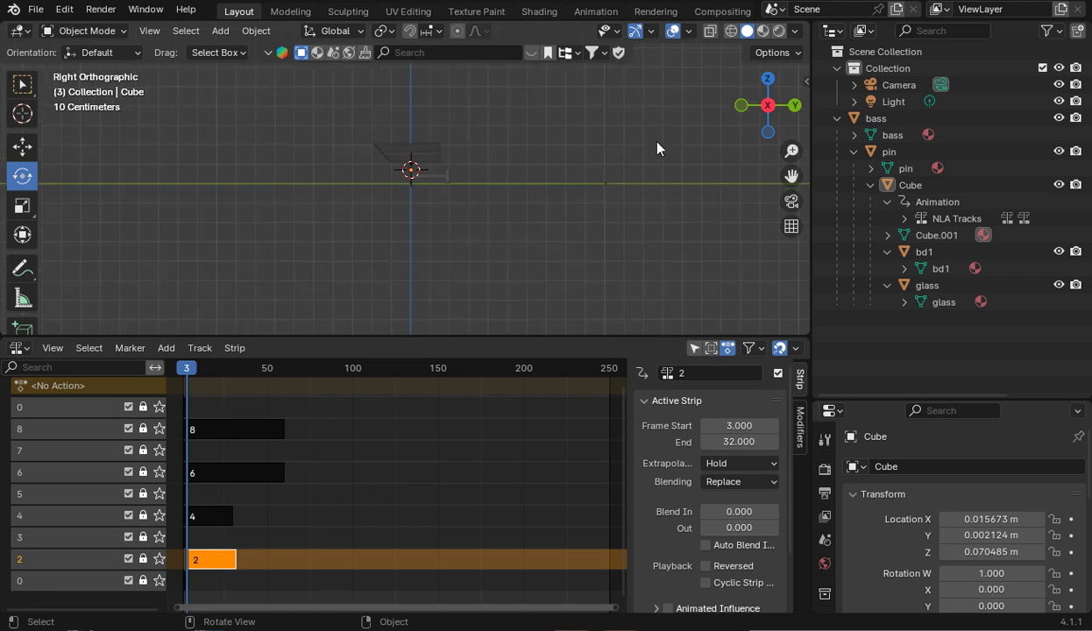
drag(764, 105, 400, 173)
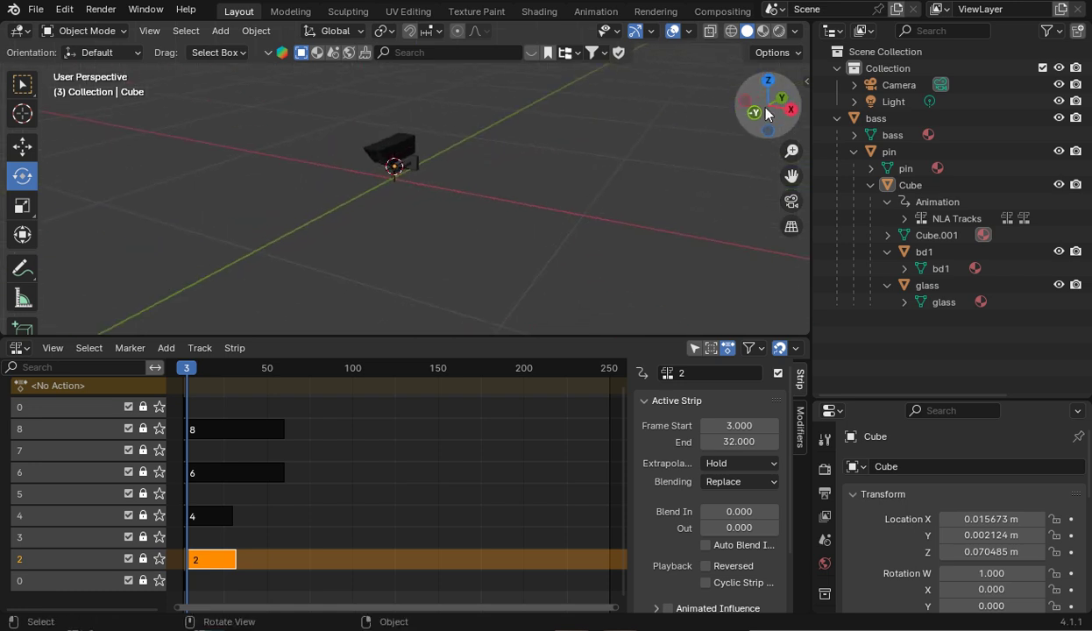
click(405, 164)
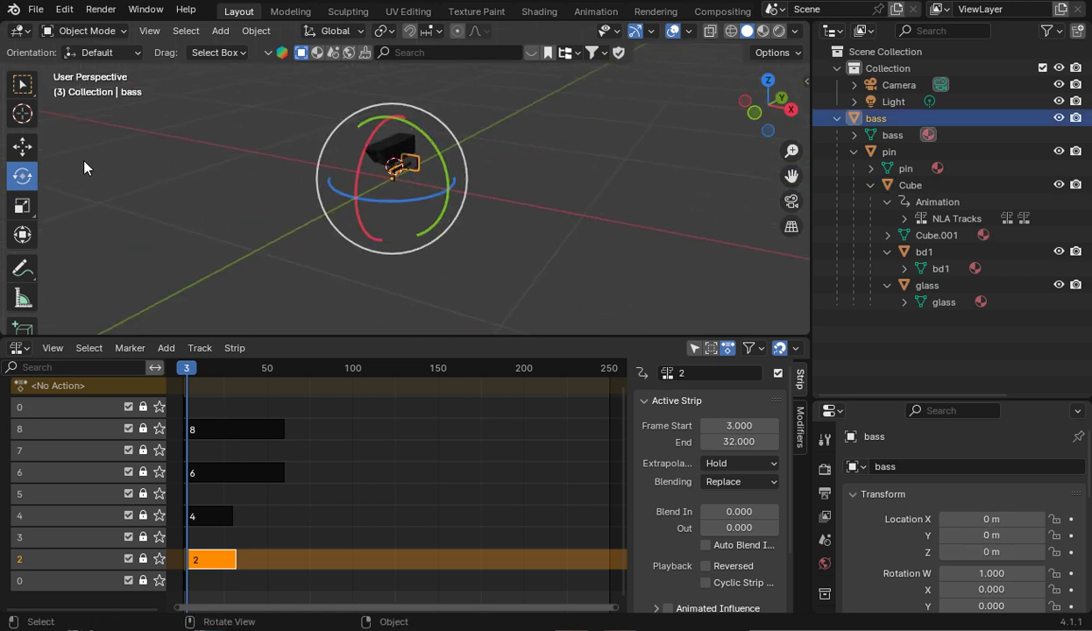
click(19, 149)
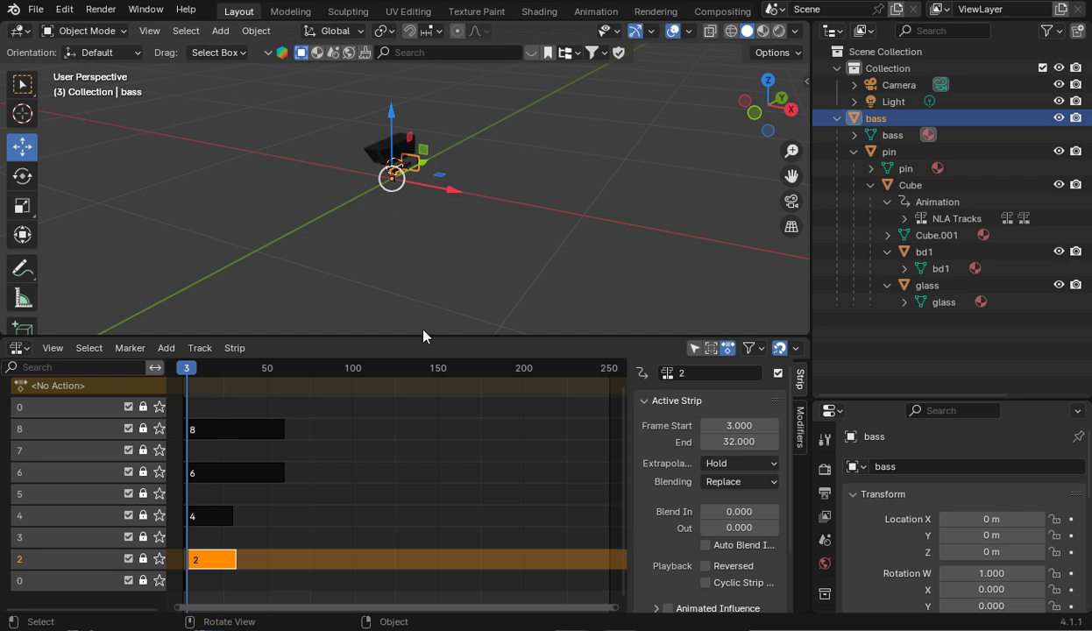
drag(421, 333, 393, 547)
drag(438, 301, 538, 316)
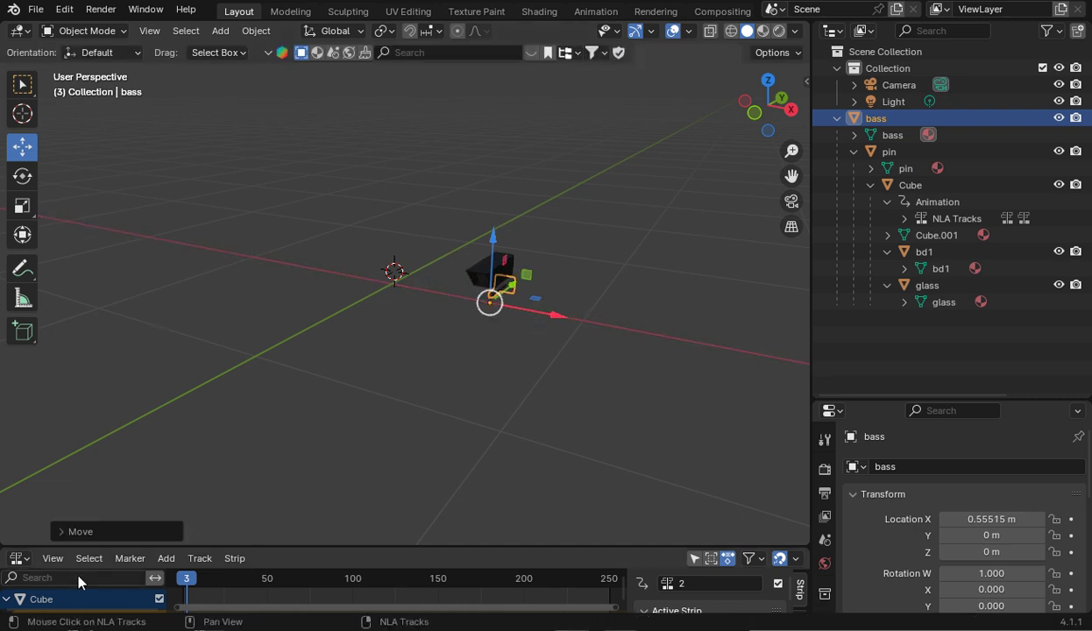
Show the Timeline instead of the NLA editor and play the animation with the moved camera, stopping at frame 50
click(19, 558)
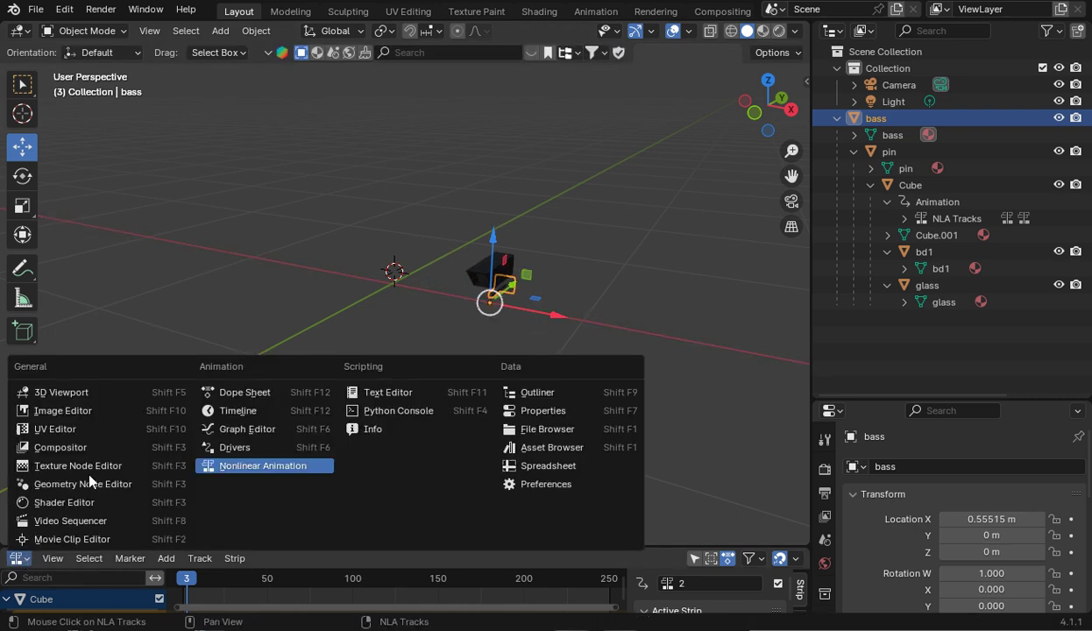
click(235, 411)
drag(534, 545, 546, 485)
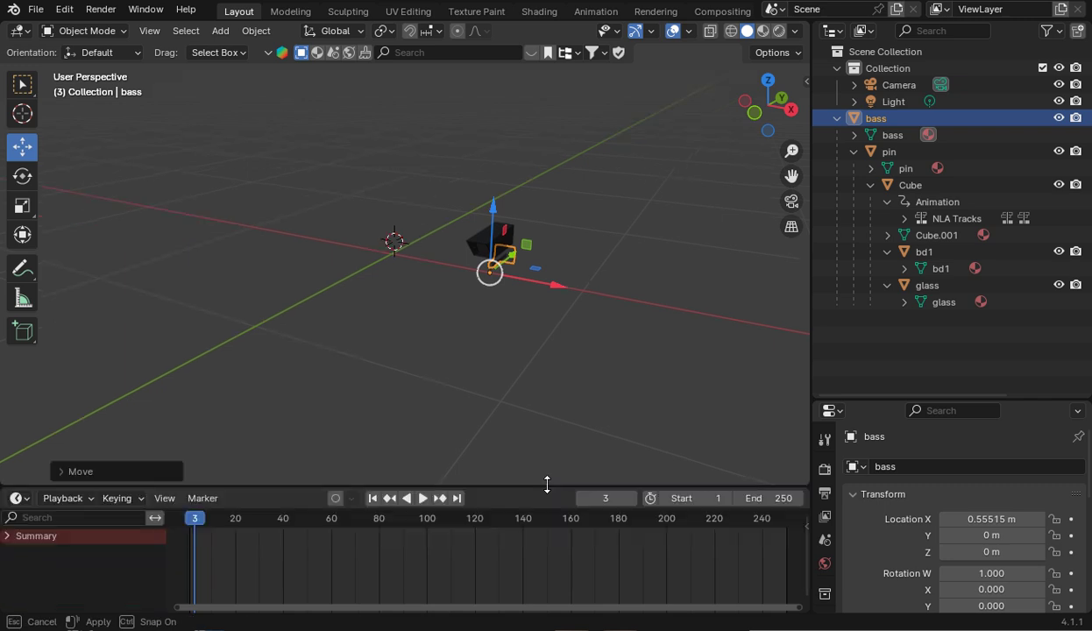
click(419, 497)
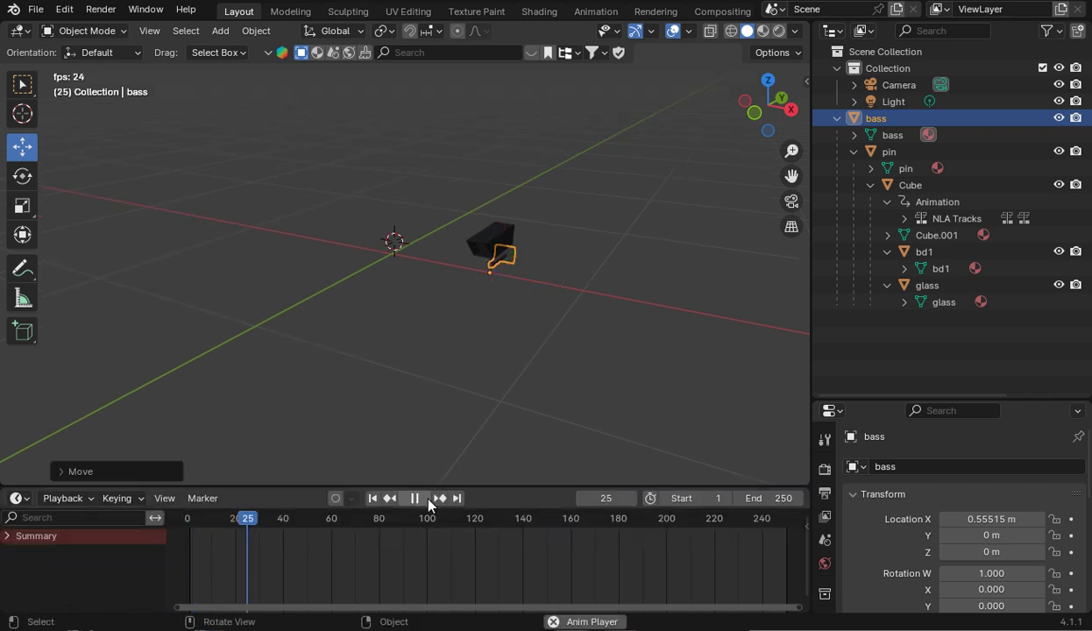
click(428, 500)
click(426, 499)
click(427, 498)
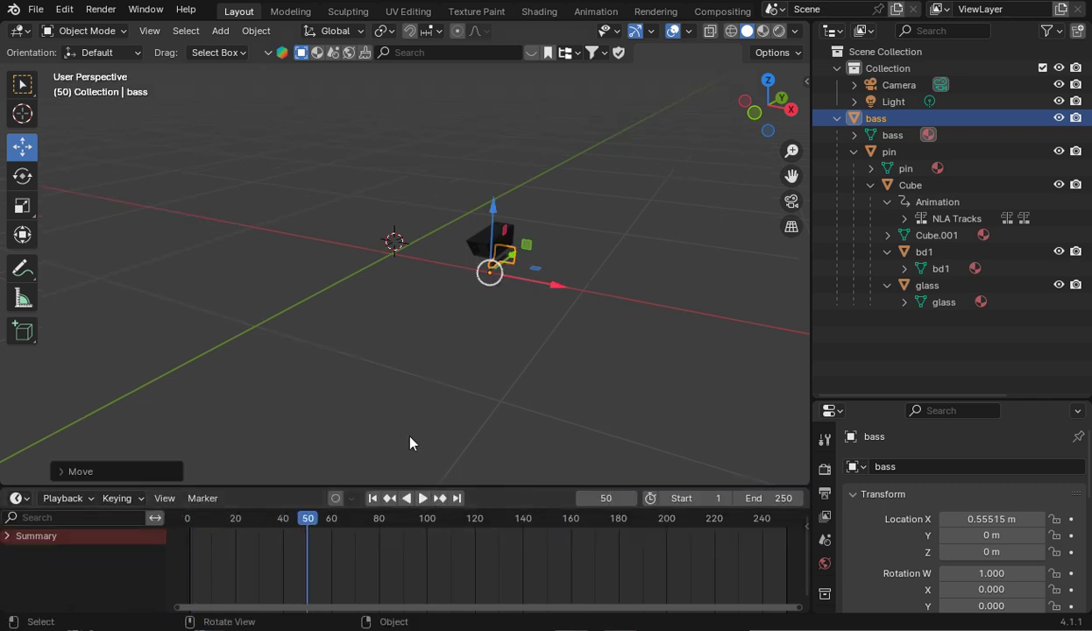
Return to the Nonlinear Animation editor, disable all Cube tracks except track 8, and move the playhead to frame 6
click(20, 498)
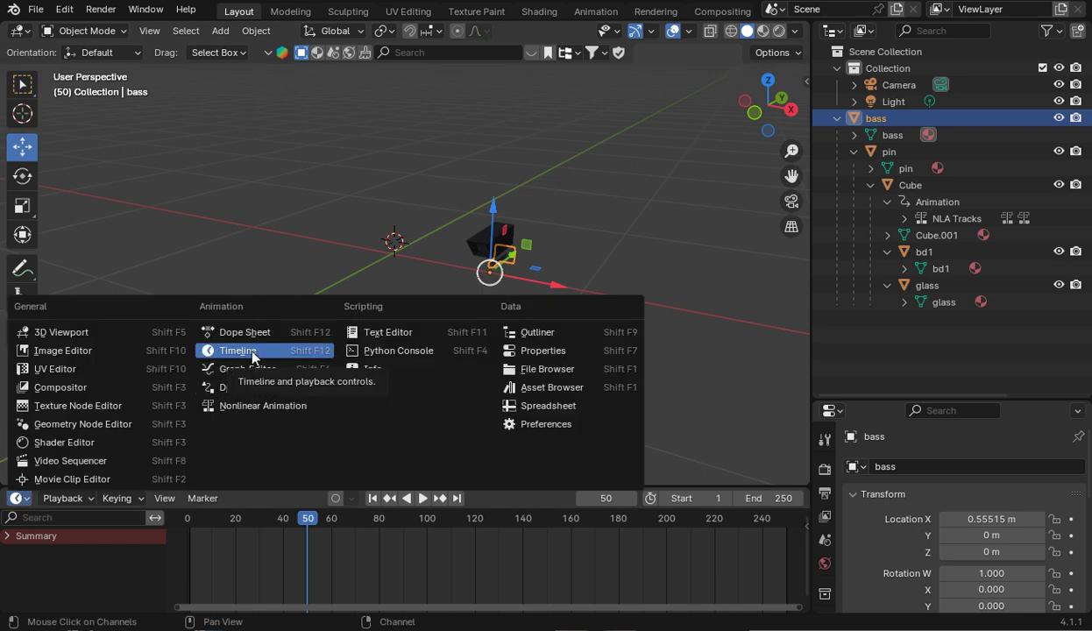
click(259, 404)
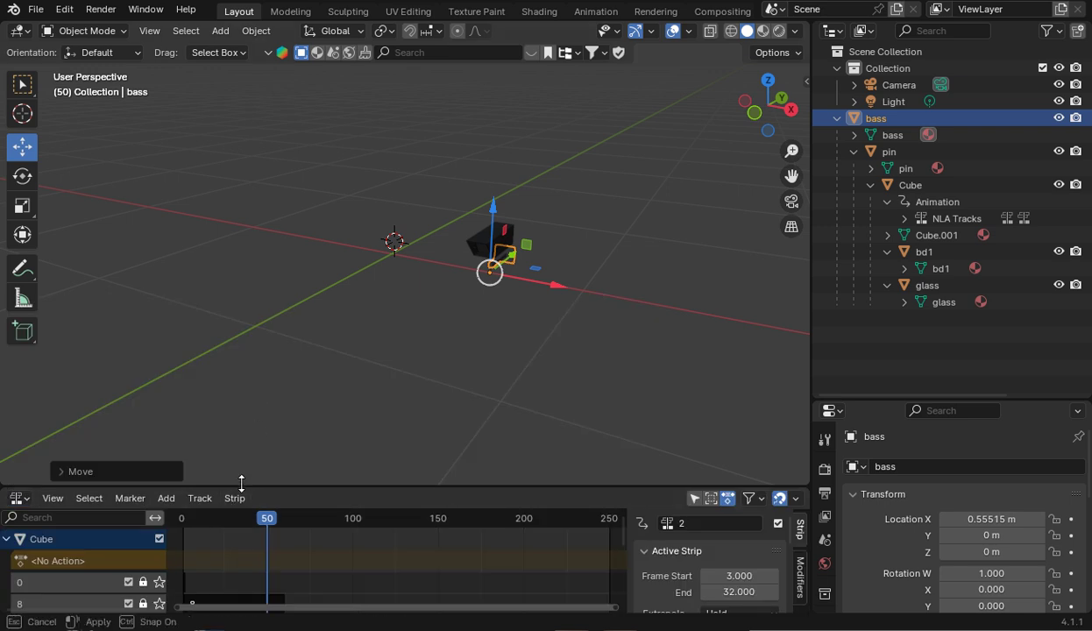
drag(241, 486, 263, 396)
click(159, 452)
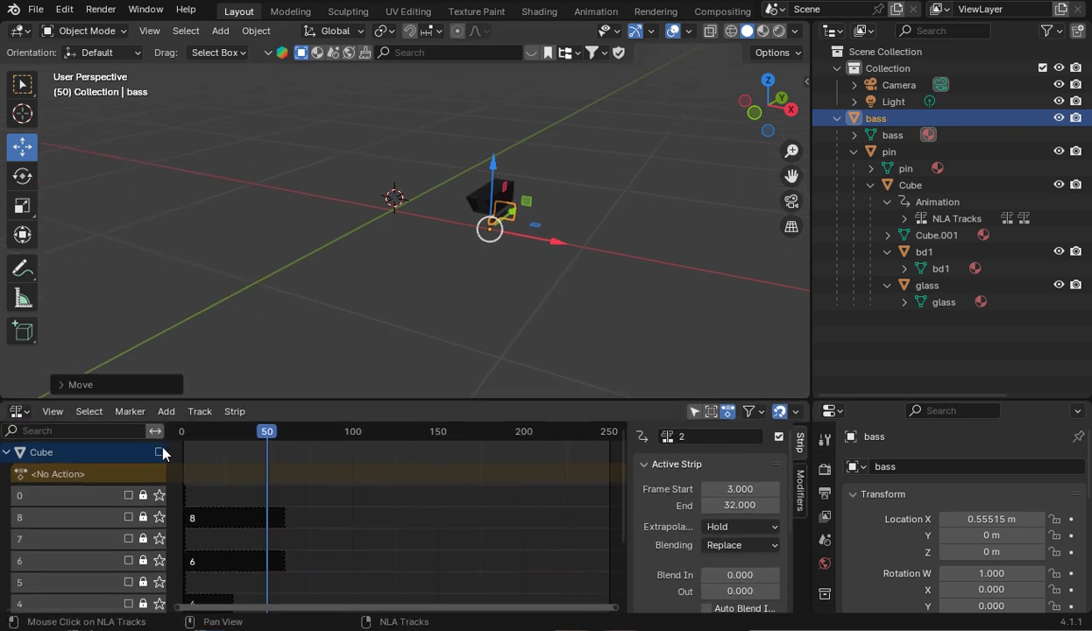
click(129, 517)
drag(267, 435, 191, 435)
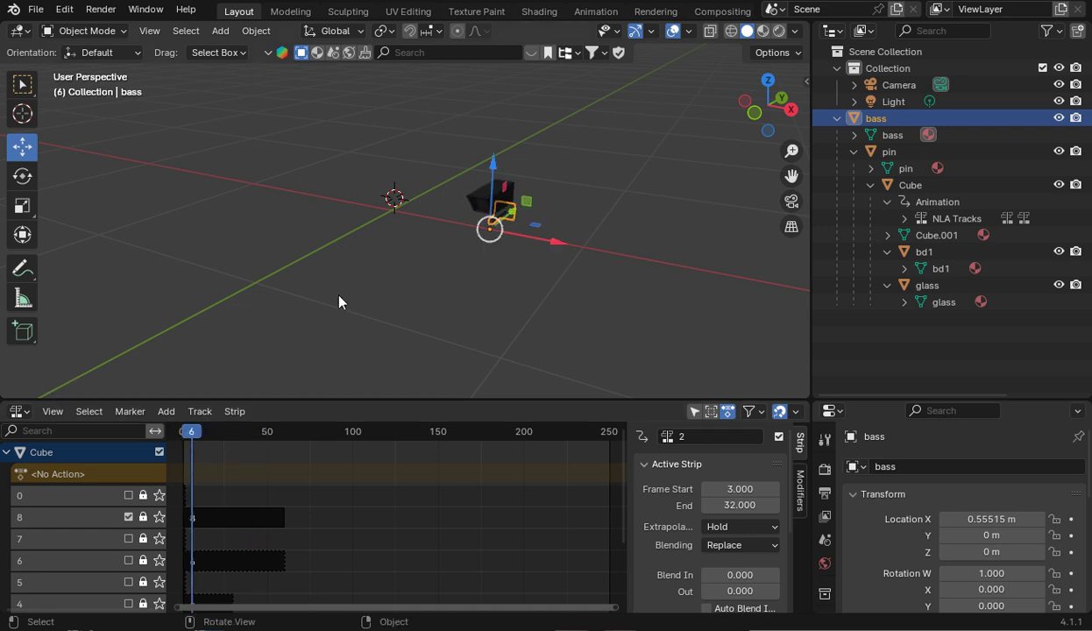
Move the bass object along X to about -0.11 m and scrub track 8 back to frame 5
drag(543, 248, 363, 258)
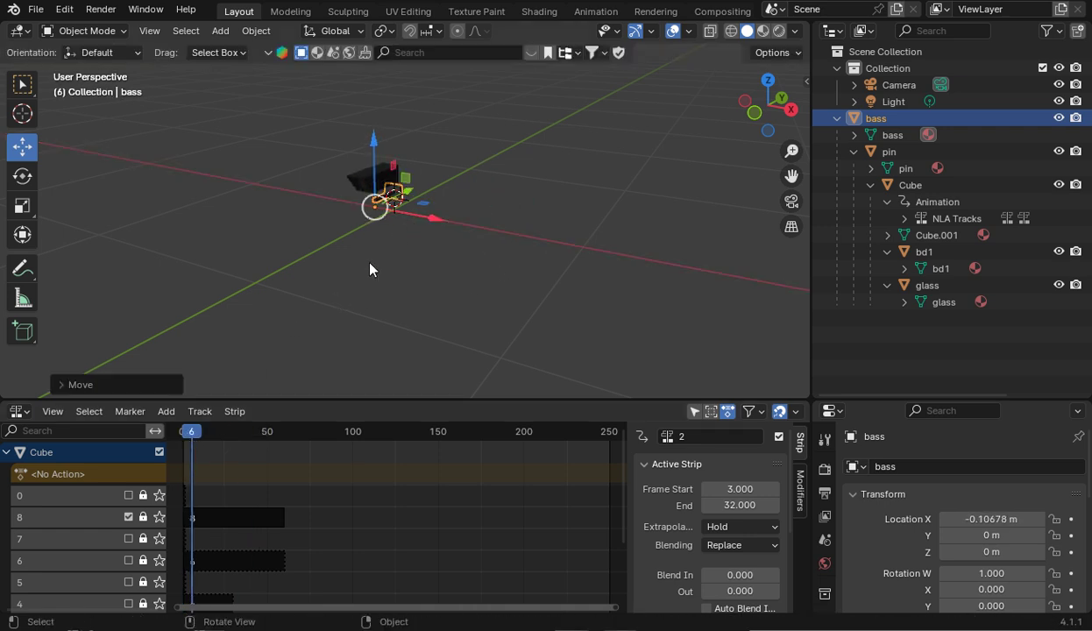
click(211, 433)
drag(222, 437, 190, 438)
click(378, 207)
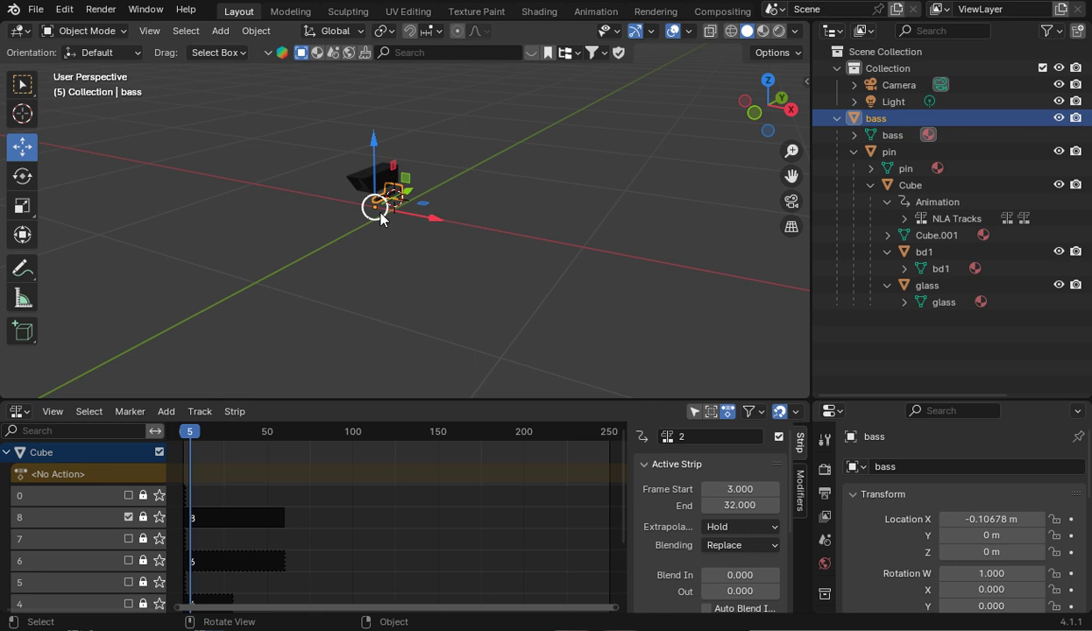
Move the bass object to about X 0.54 m and Z 0.88 m, and scrub track 8 to frame 45
drag(400, 220, 517, 227)
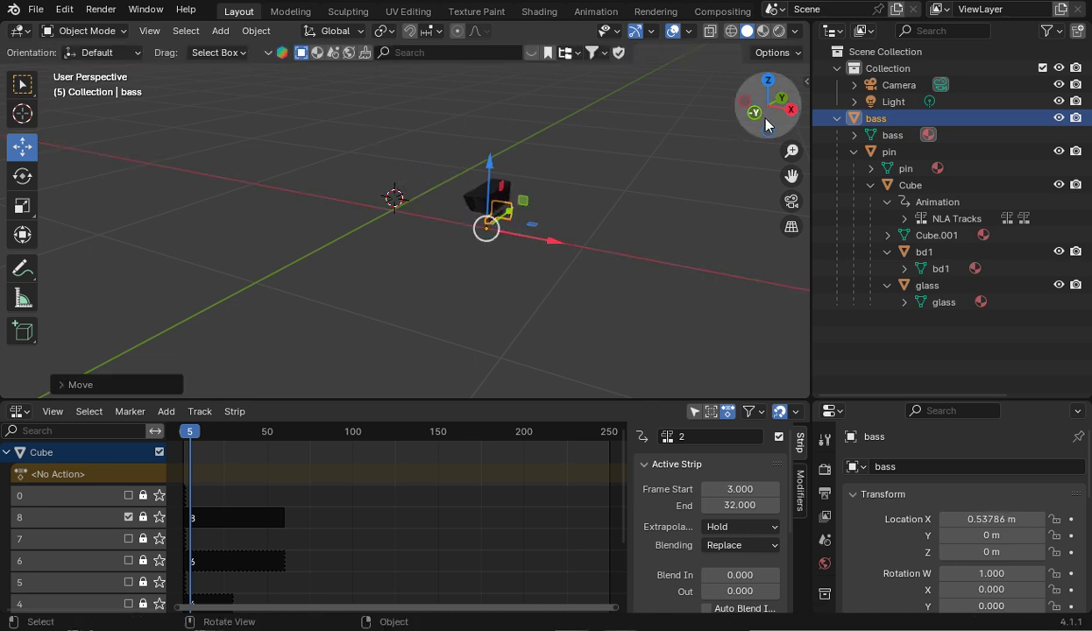
mouse_move(752, 120)
mouse_down()
mouse_move(793, 114)
mouse_move(772, 112)
mouse_up()
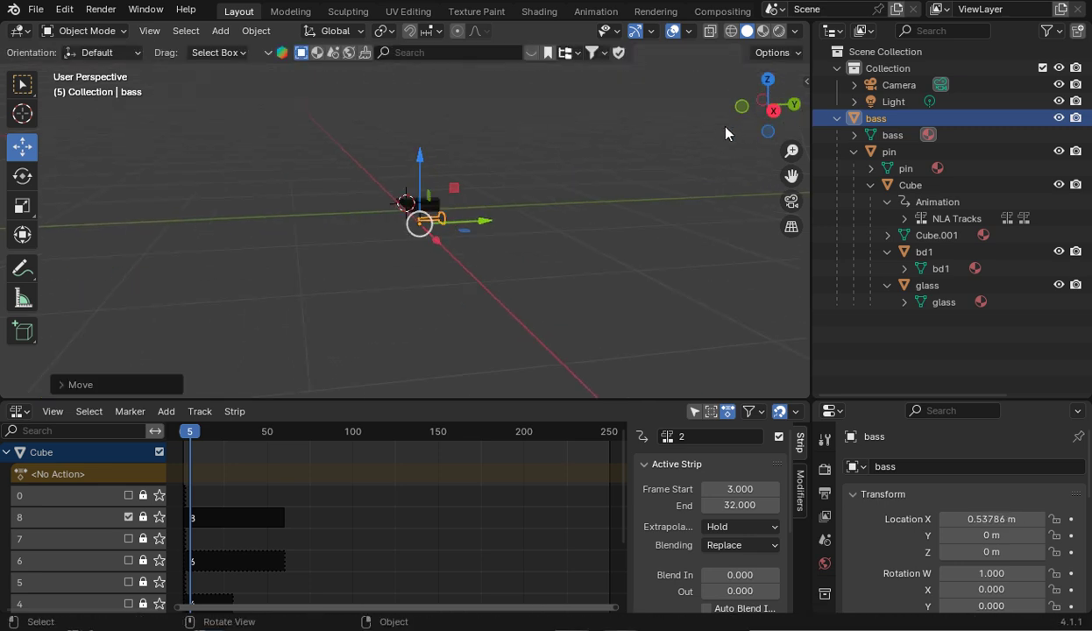
drag(416, 175, 419, 63)
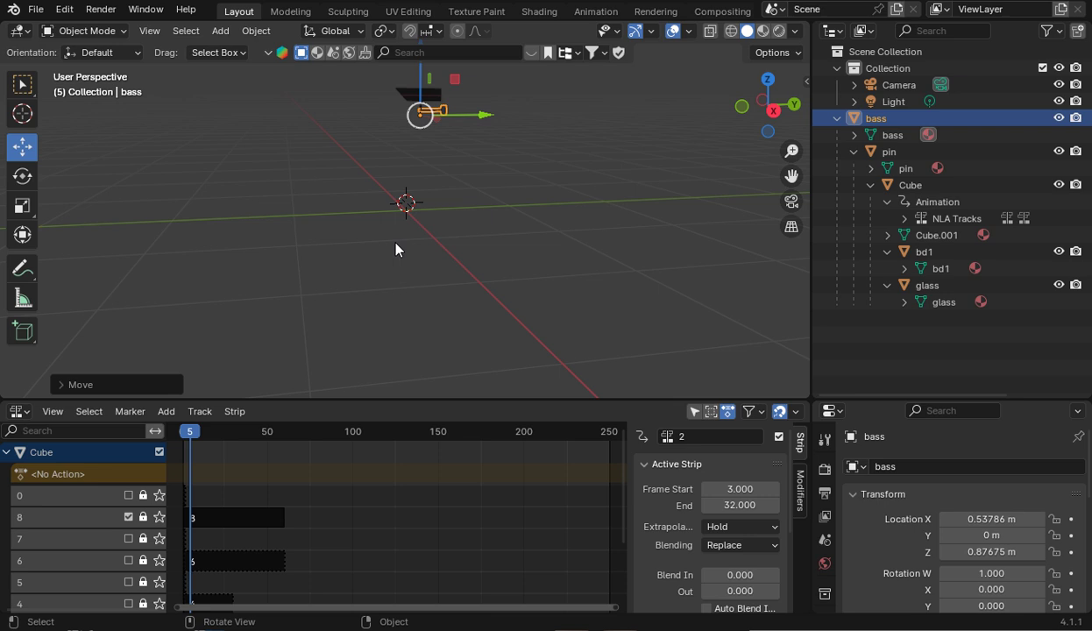
click(223, 436)
mouse_move(238, 433)
mouse_down()
mouse_move(269, 430)
mouse_move(179, 427)
mouse_move(258, 430)
mouse_up()
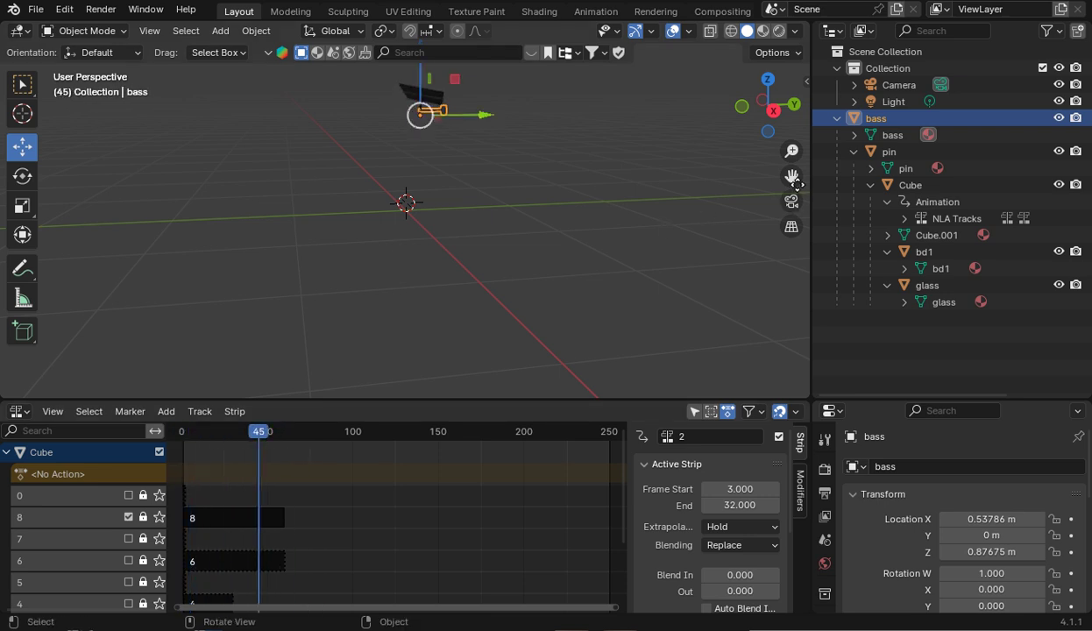
drag(792, 175, 814, 254)
scroll(663, 212, up, 3)
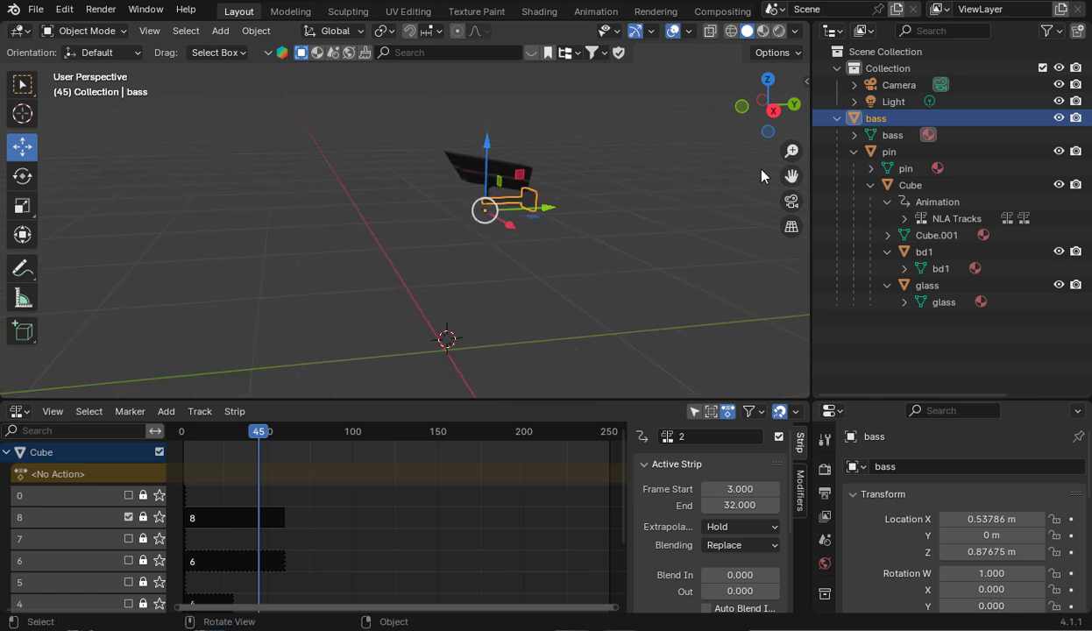
drag(762, 121, 457, 319)
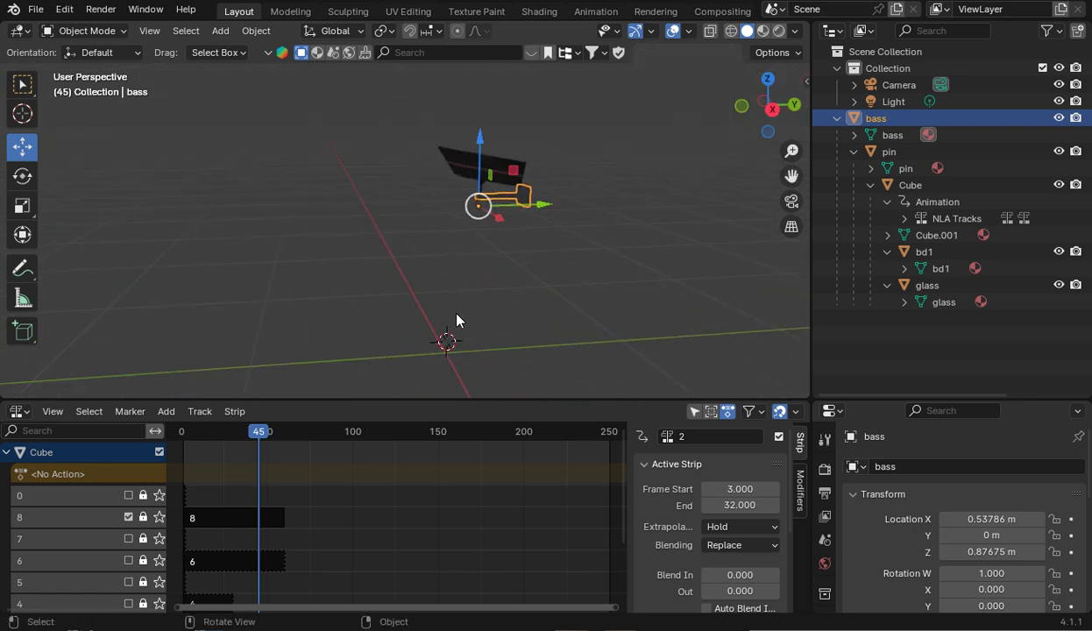
Disable track 8, enable track 6 in its place, and scrub its motion, ending at frame 14
click(128, 517)
drag(275, 428, 213, 429)
click(131, 538)
click(128, 561)
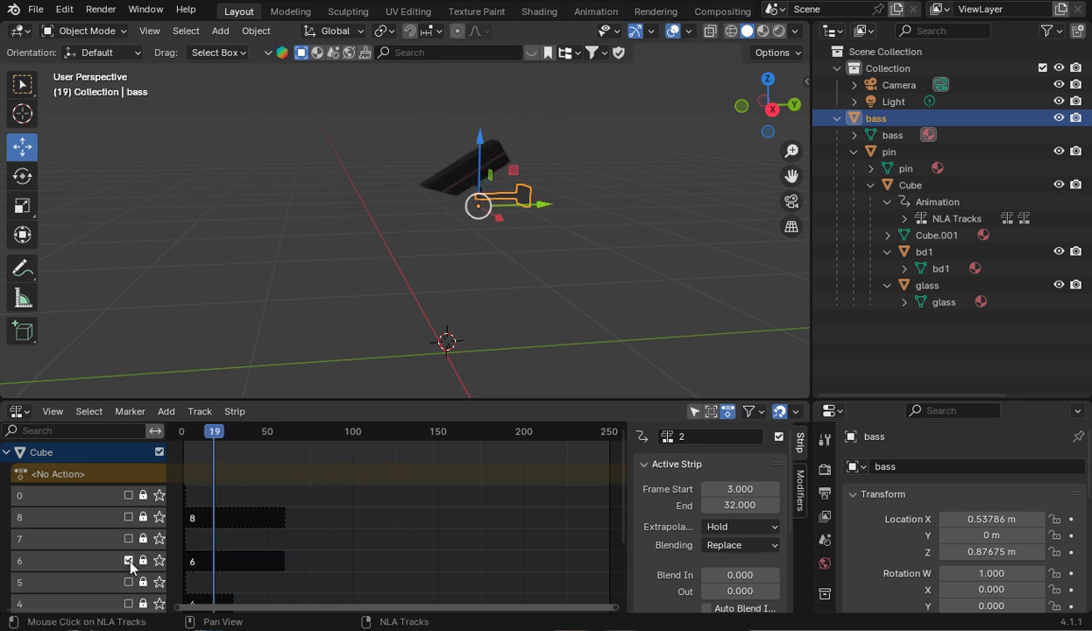
drag(232, 431, 180, 429)
drag(599, 429, 208, 434)
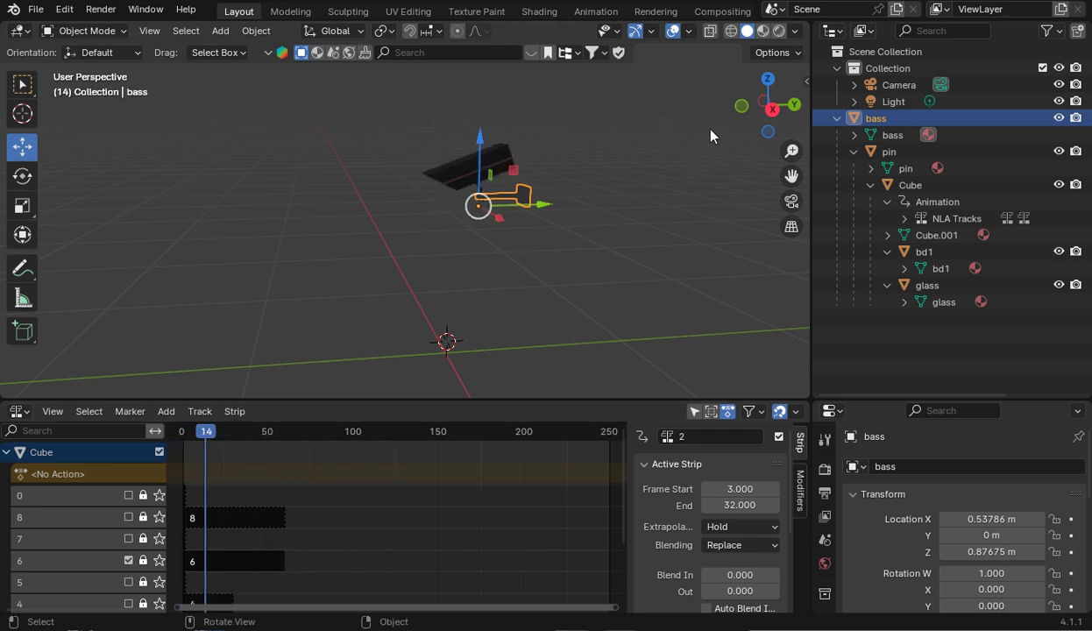
Slide the bass object along X to about -0.03 m, scrub track 6 to frame 28, and slide it back to about 0.34 m
drag(758, 110, 478, 218)
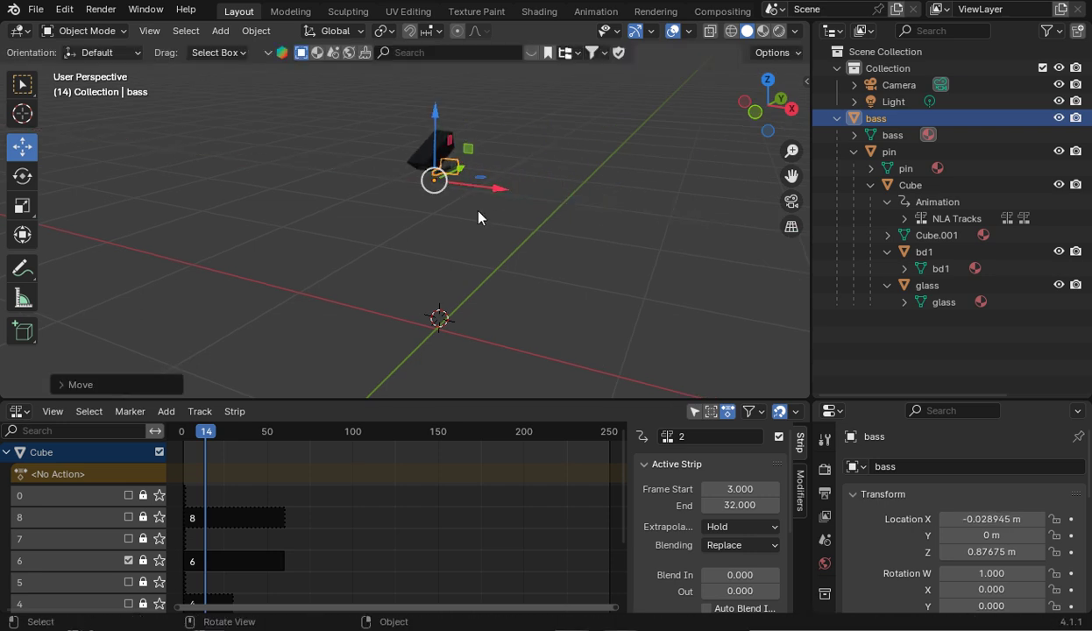
drag(206, 432, 230, 438)
drag(490, 202, 561, 208)
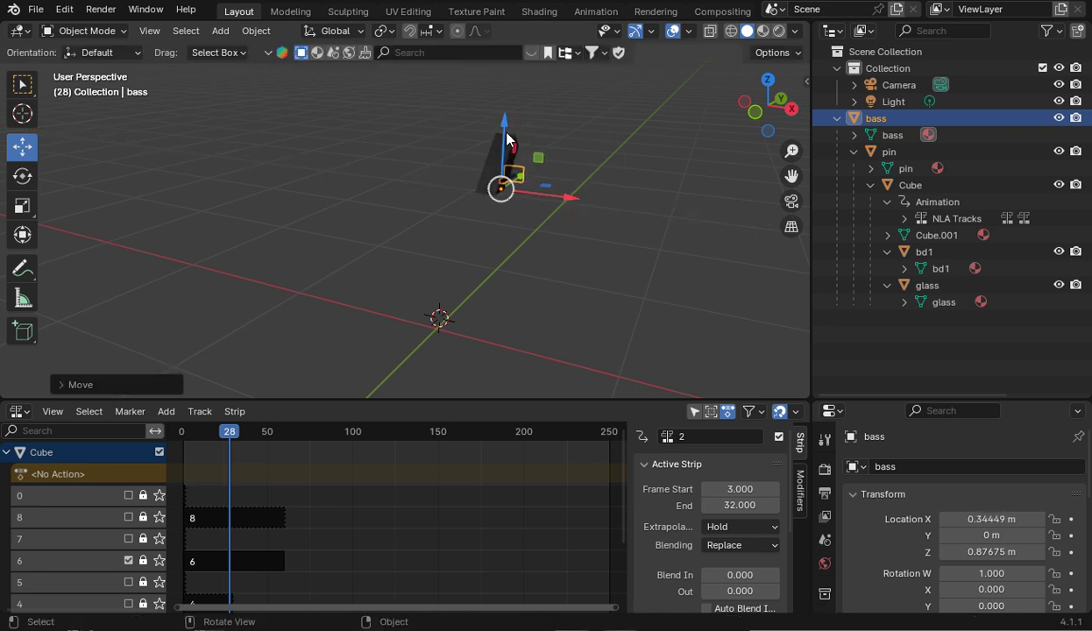
Lower the bass object to about Z 0.23 m, shift it to about X 0.28 m, and scrub track 6 to frame 60
drag(506, 140, 509, 302)
drag(565, 322, 489, 327)
drag(229, 433, 283, 416)
drag(757, 112, 779, 112)
drag(795, 179, 755, 129)
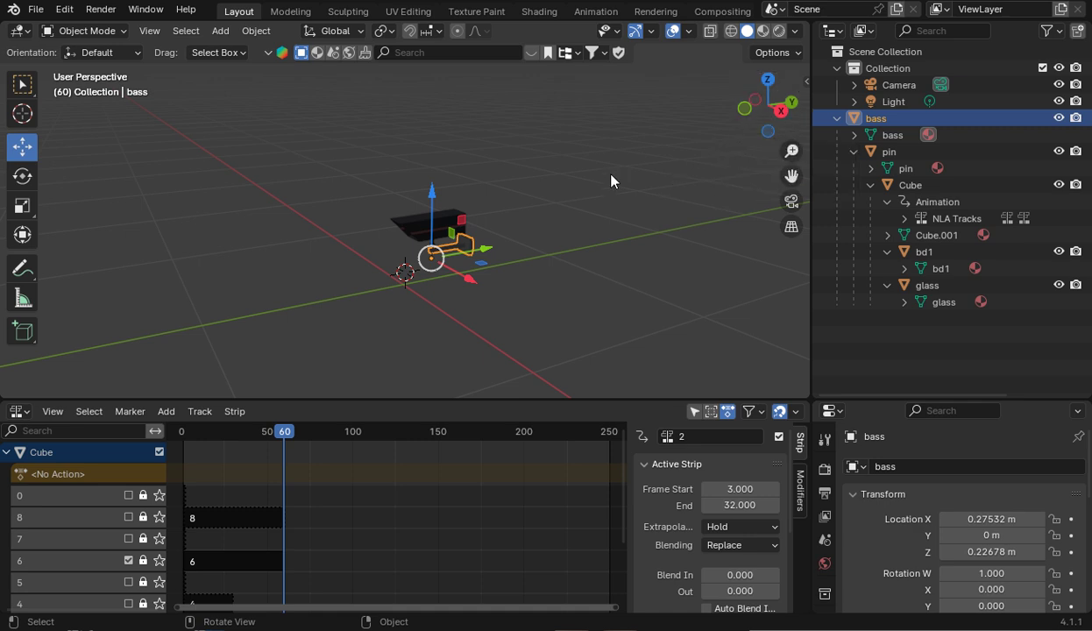
scroll(612, 178, up, 3)
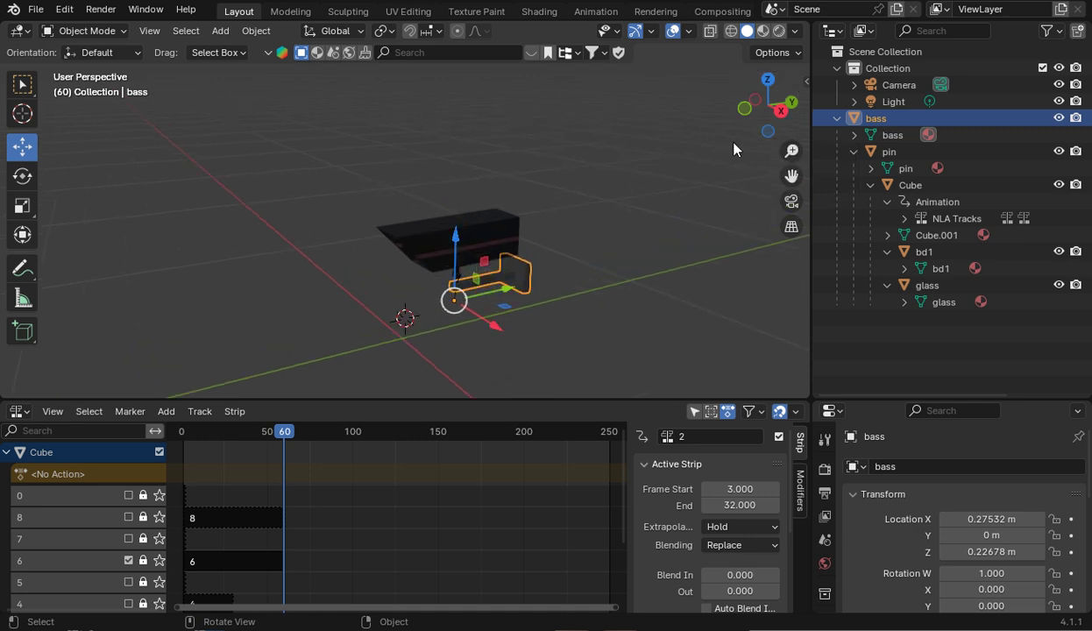
drag(765, 106, 714, 172)
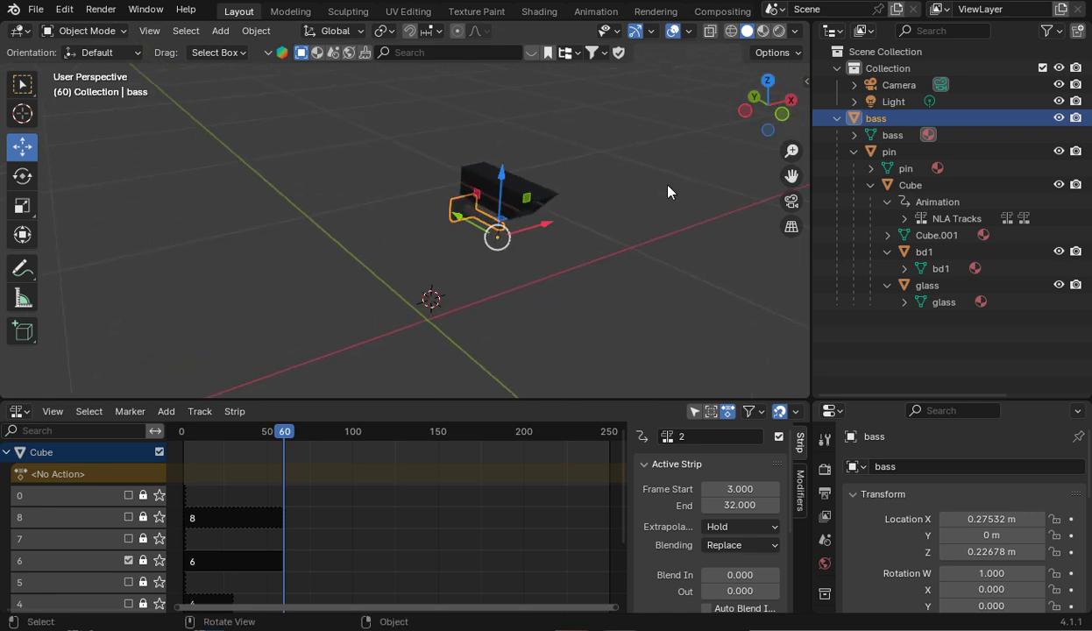